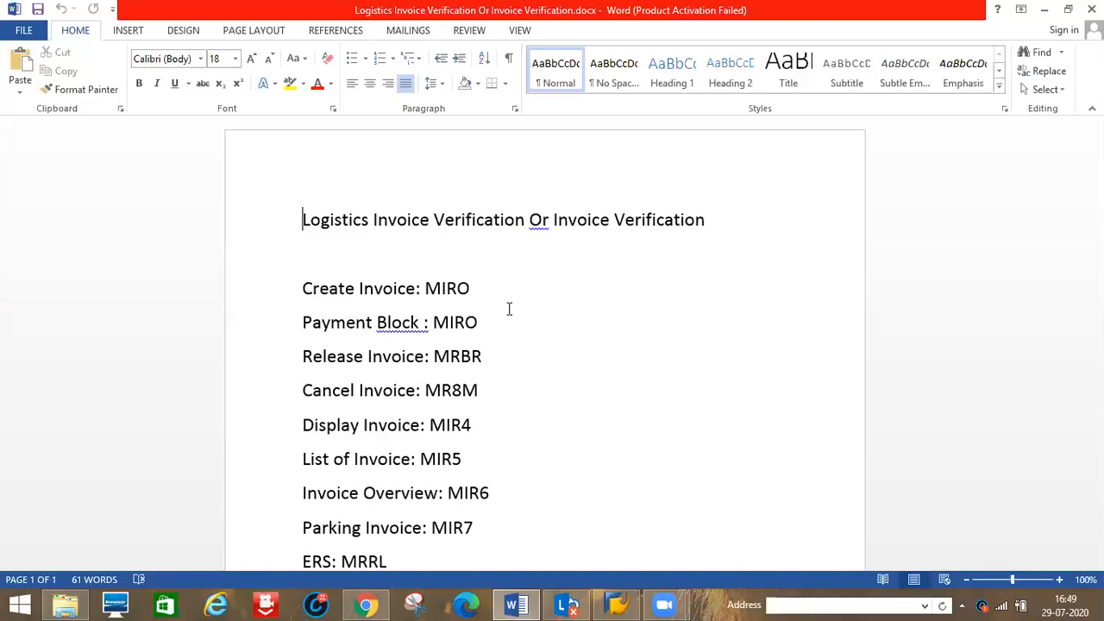
# Review the list of invoice verification transaction codes and highlight the lines from Payment Block through Cancel Invoice
pyautogui.scroll(-1, 509, 309)
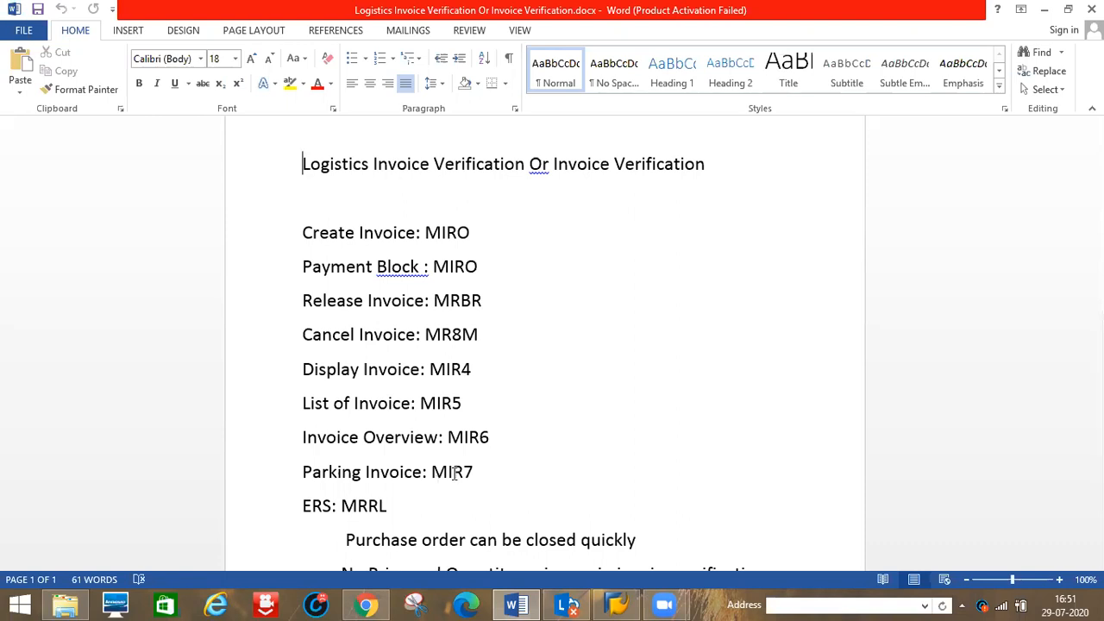
pyautogui.scroll(-5, 509, 261)
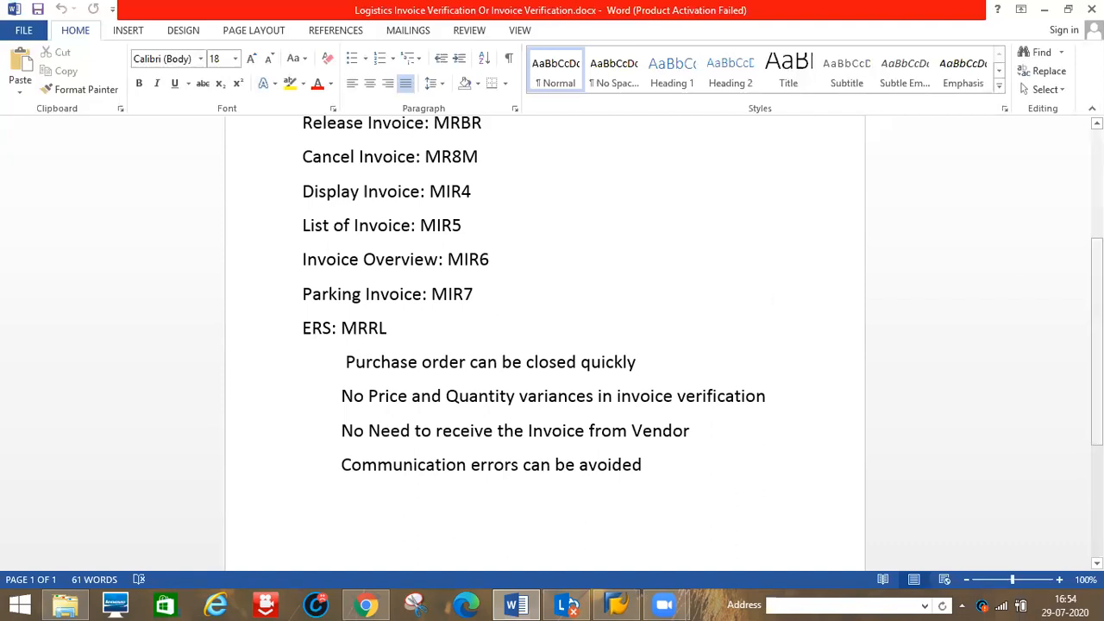
pyautogui.scroll(2, 544, 346)
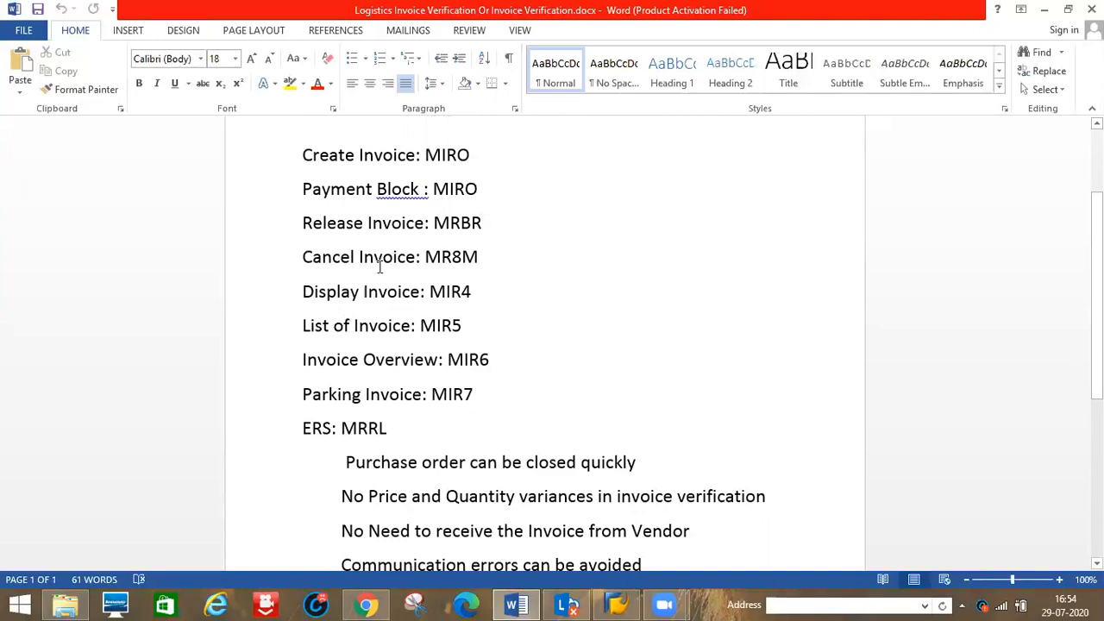
pyautogui.moveTo(304, 189); pyautogui.dragTo(500, 272)
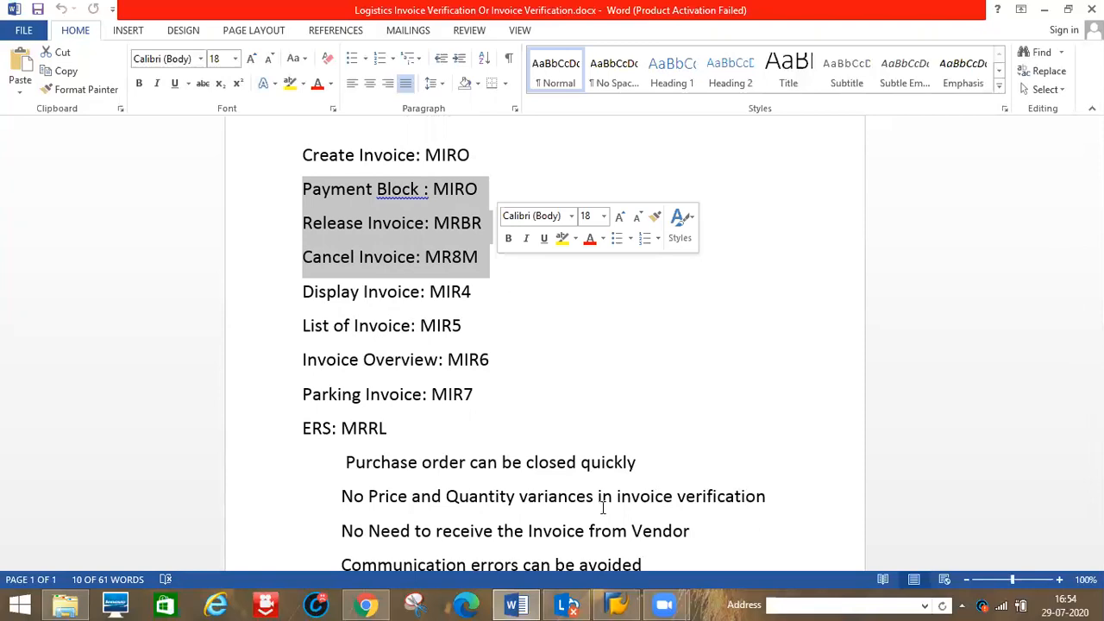
# Switch to SAP Logon, open the NEW connection, and log on to client 800 with the user ID and account password
pyautogui.click(616, 604)
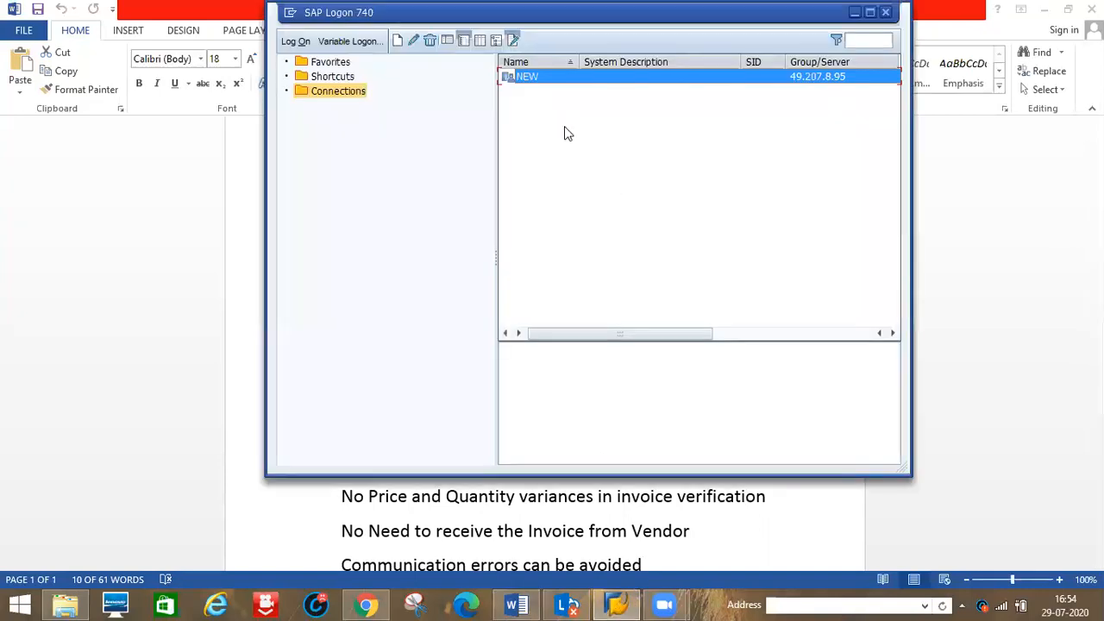
pyautogui.doubleClick(534, 79)
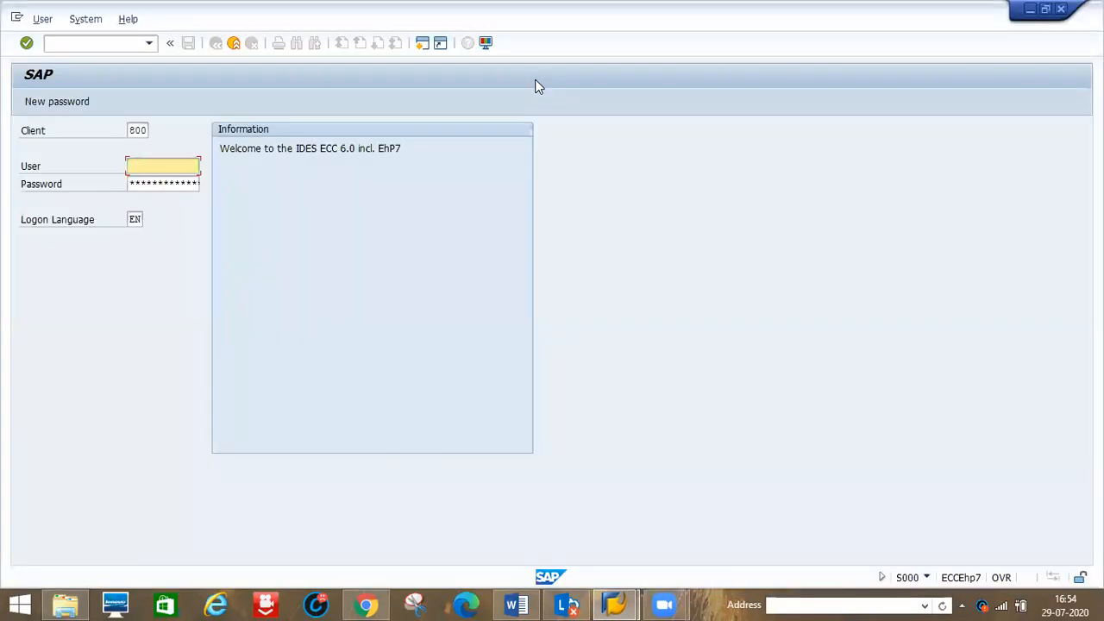
pyautogui.write('u')
pyautogui.press('Down')
pyautogui.press('Tab')
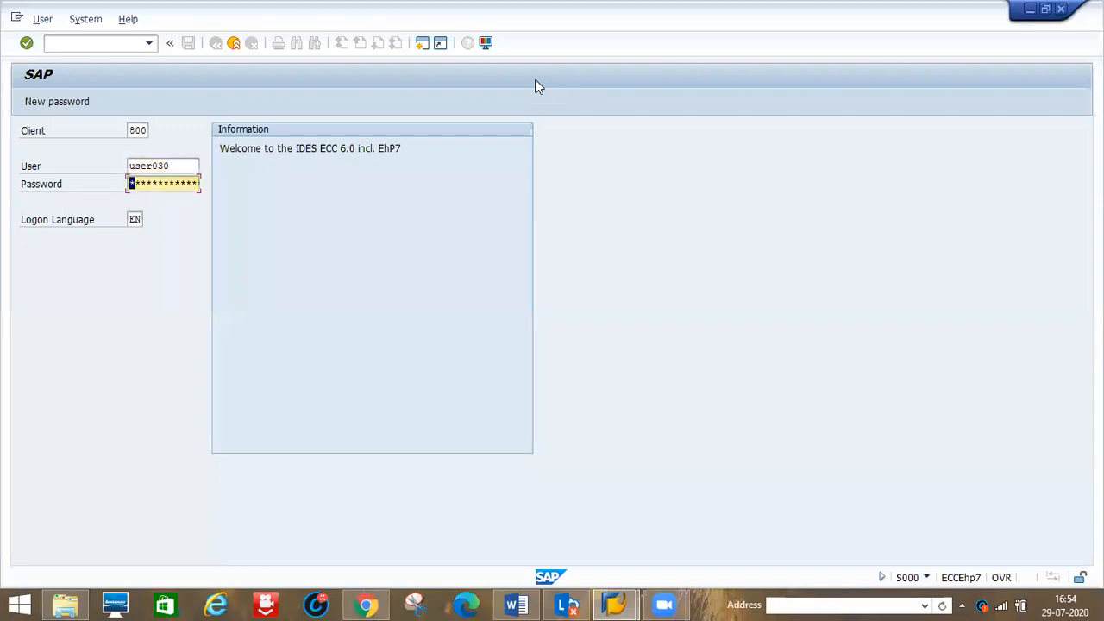
pyautogui.write('*****')
pyautogui.press('Return')
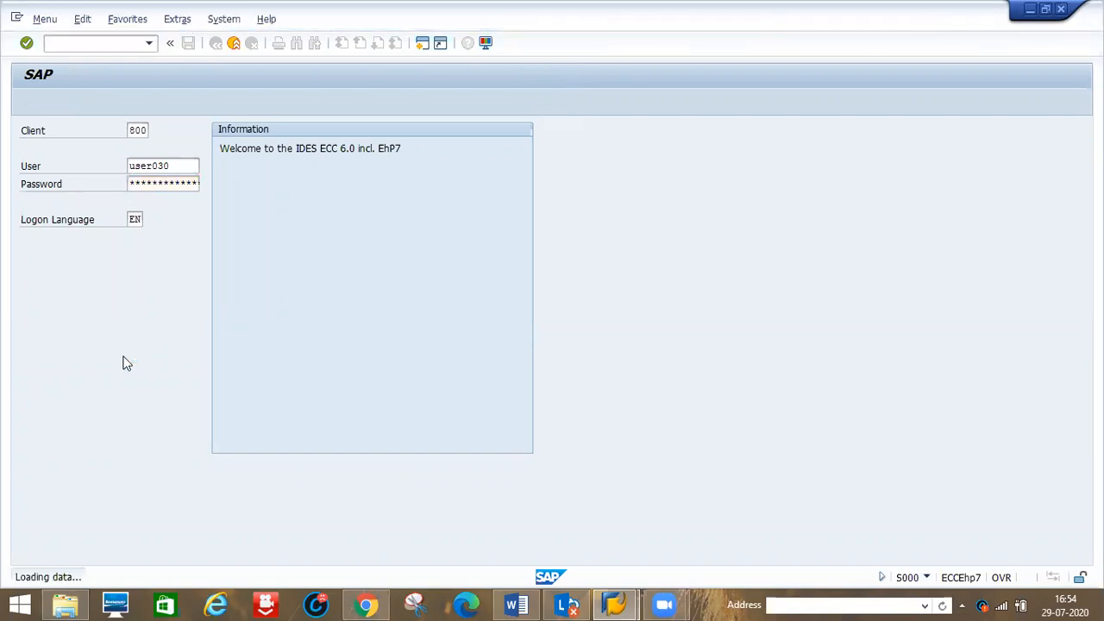
# Open the customizing transaction SPRO and switch from it to purchase order creation with ME21N
pyautogui.write('spro')
pyautogui.press('Return')
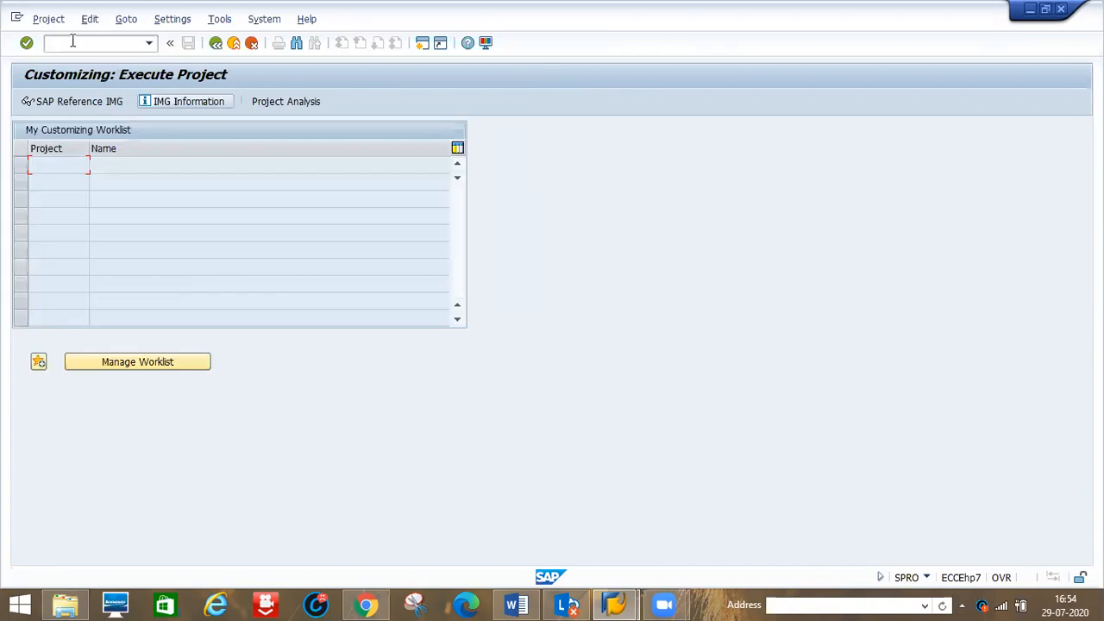
pyautogui.write('/nme21n')
pyautogui.press('Return')
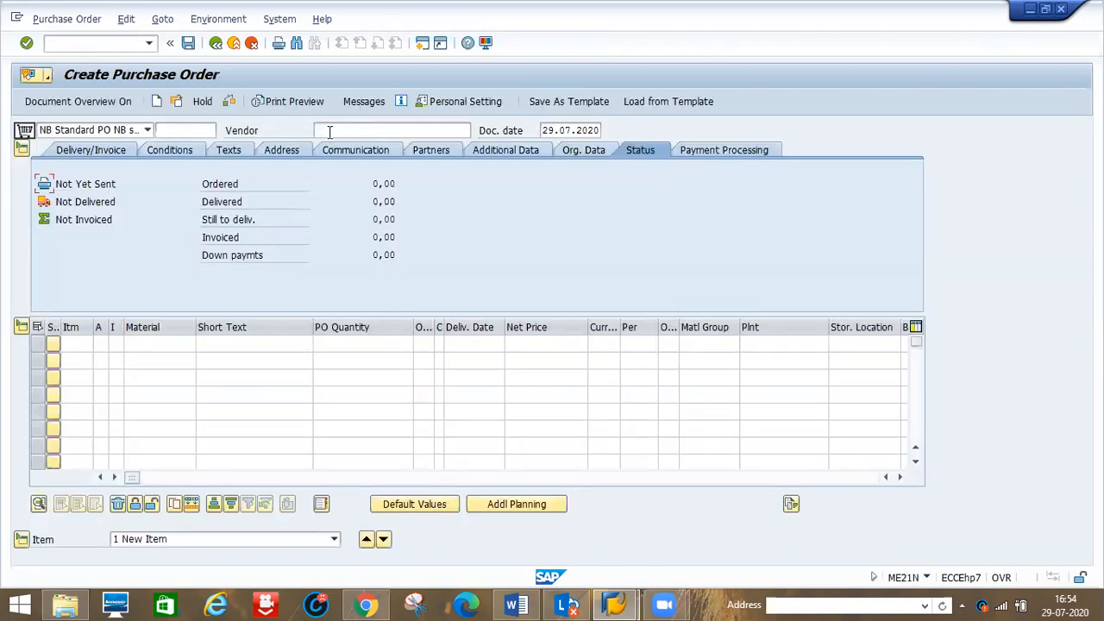
# Fill in the order header with vendor d123, purchasing organization d123, purchasing group 001 and company code d123
pyautogui.click(330, 131)
pyautogui.write('d113')
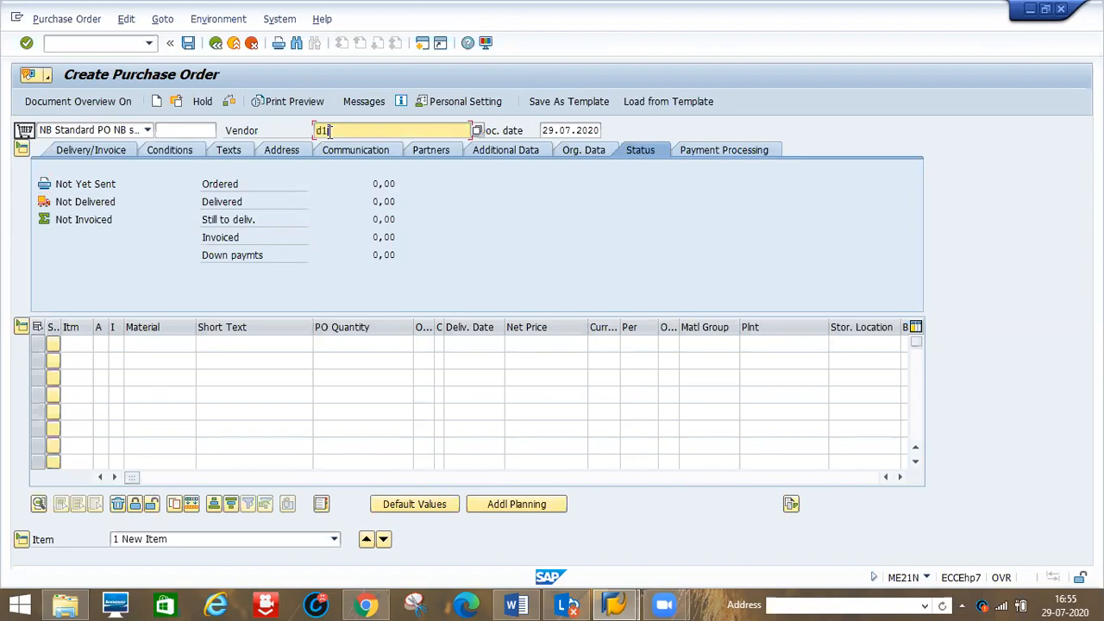
pyautogui.press('Return')
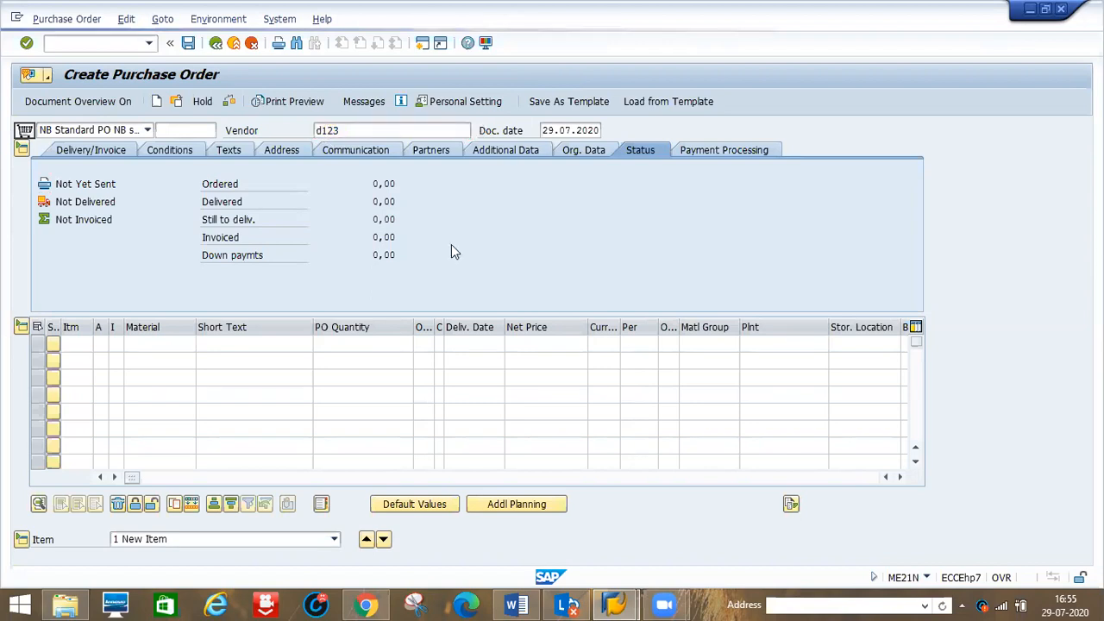
pyautogui.write('d123')
pyautogui.press('Return')
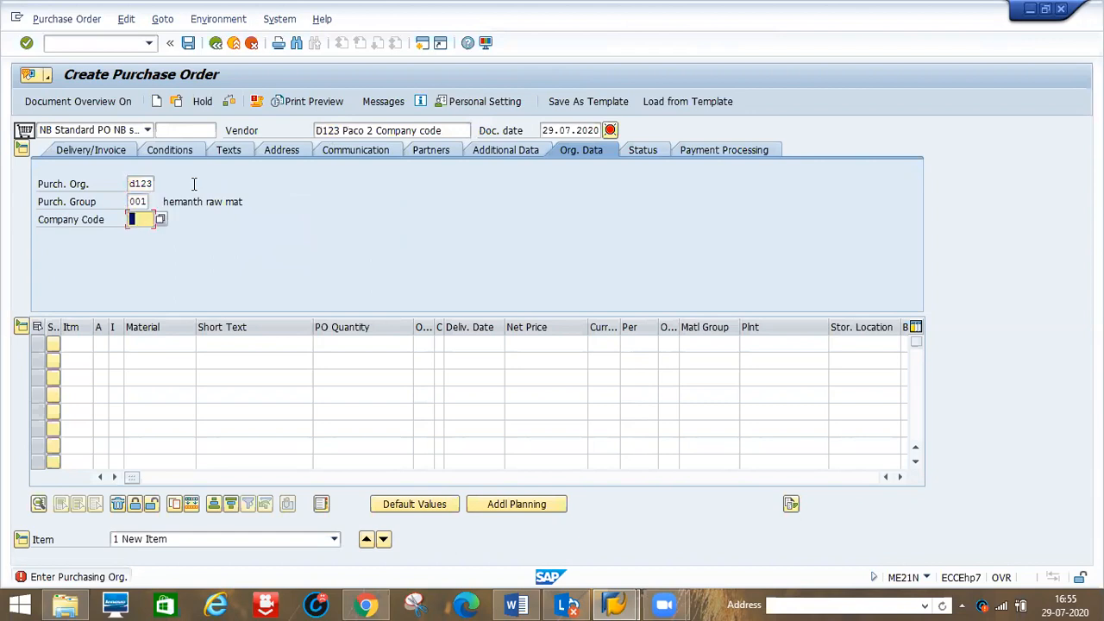
pyautogui.write('d123')
pyautogui.press('Return')
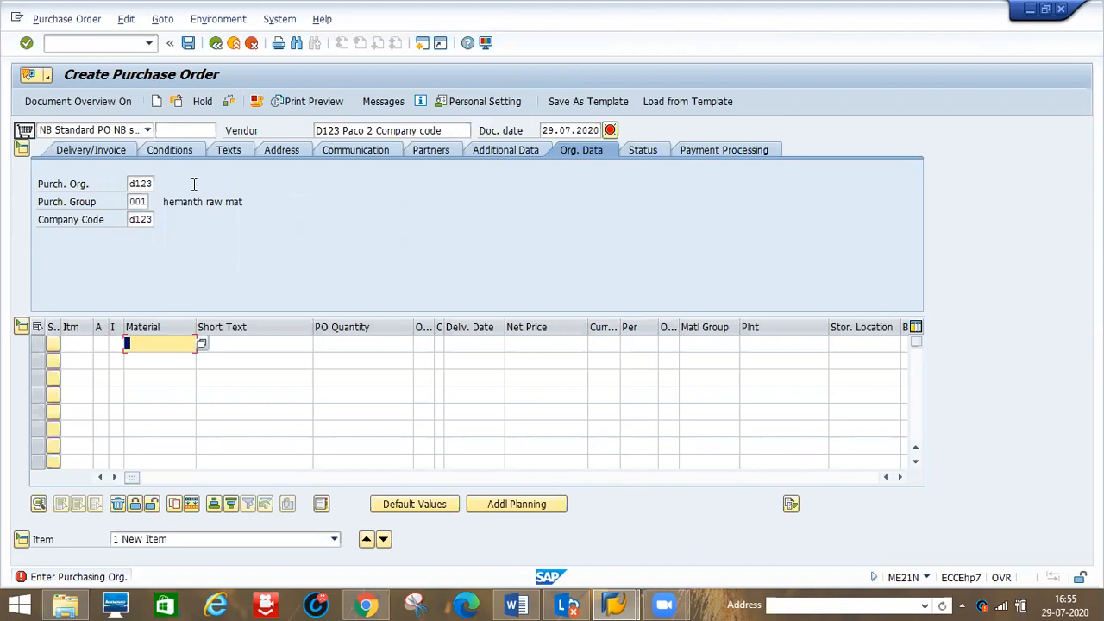
# Enter the first order item as material 2tb hdd with quantity 40 and delivery date 30072020
pyautogui.write('2tb hdd')
pyautogui.press('Tab')
pyautogui.press('Tab')
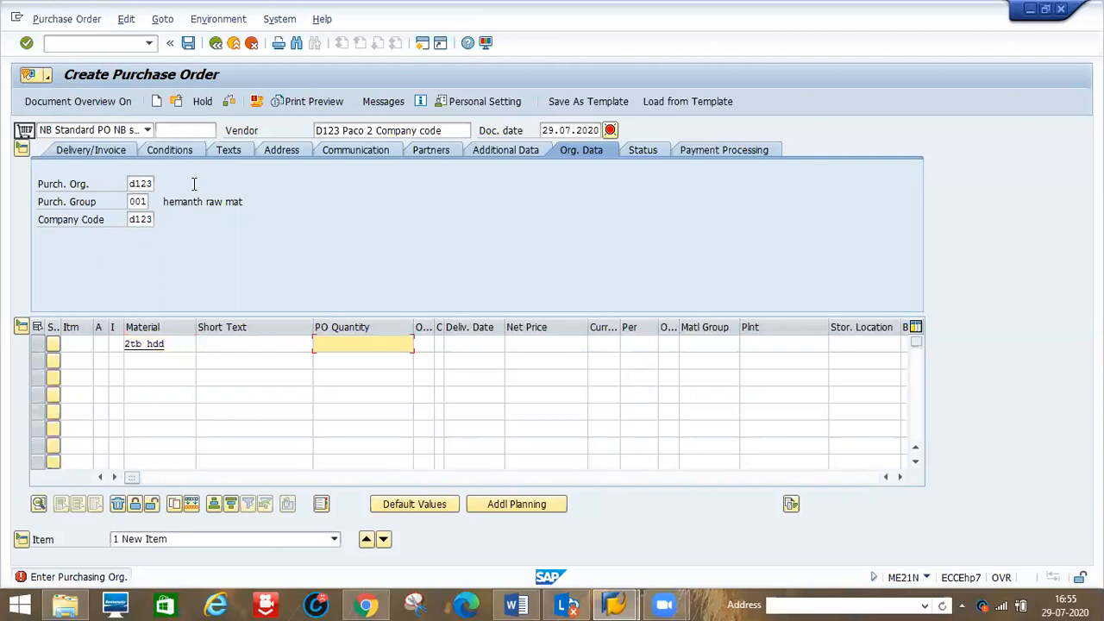
pyautogui.write('40')
pyautogui.press('Tab')
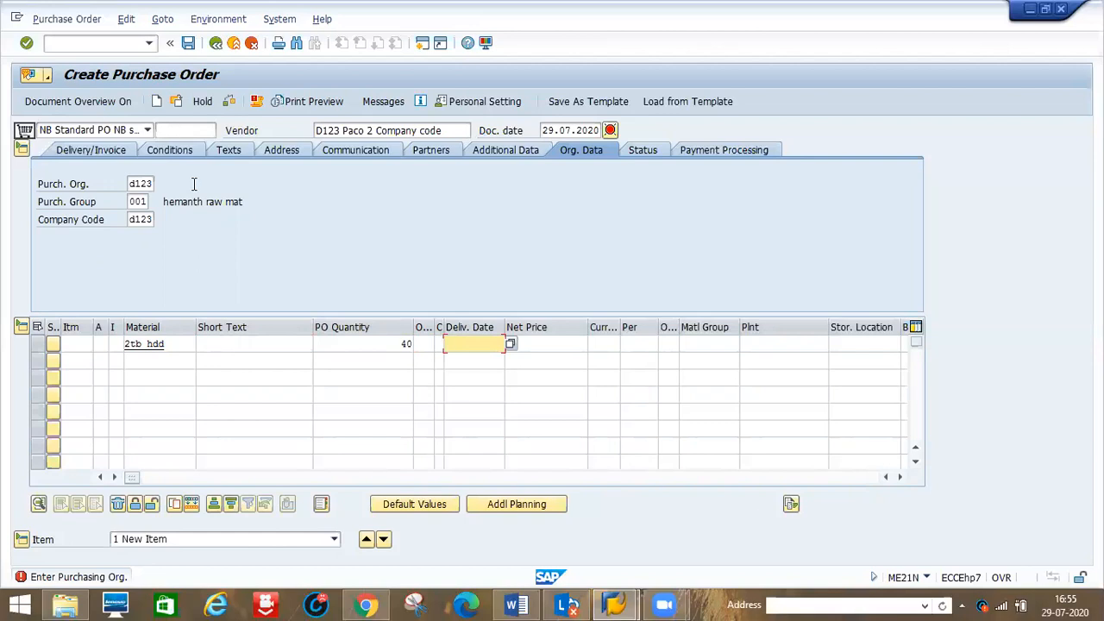
pyautogui.write('31')
pyautogui.press('BackSpace')
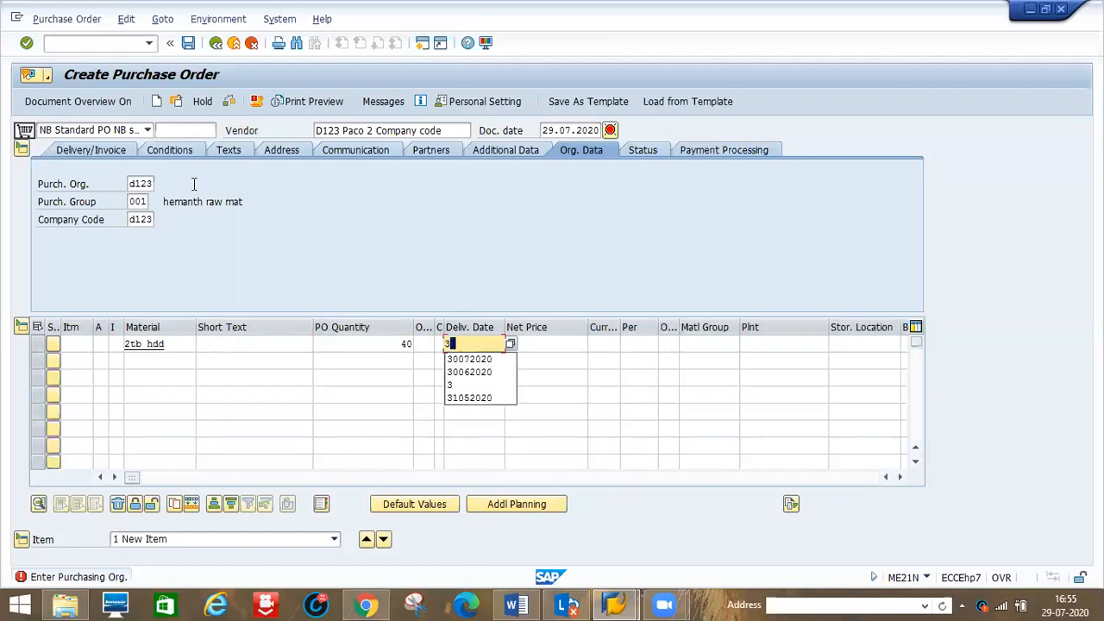
pyautogui.press('Down')
pyautogui.press('Return')
pyautogui.press('Tab')
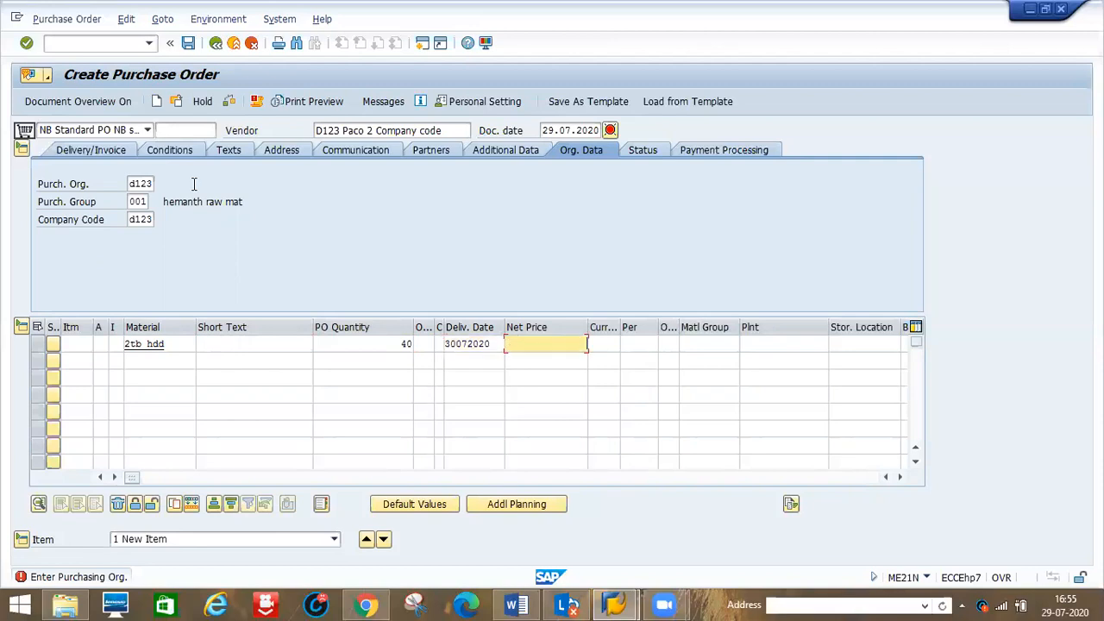
# Set the item's net price to 2000 and its currency to inr
pyautogui.write('2000')
pyautogui.press('Tab')
pyautogui.write('i')
pyautogui.press('Down')
pyautogui.press('Return')
pyautogui.press('Tab')
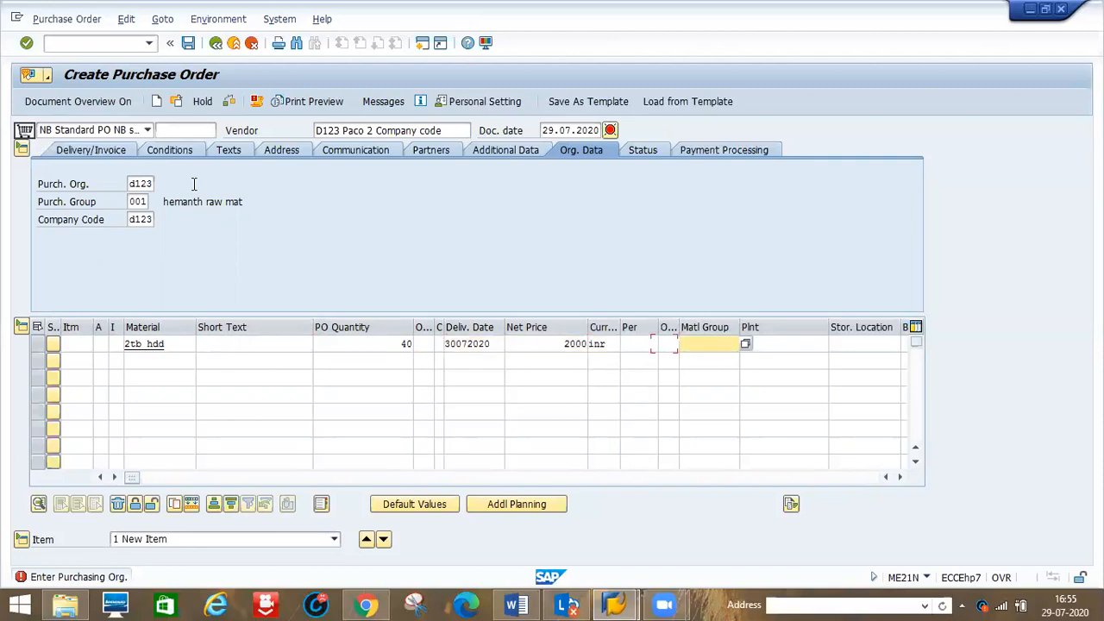
# Assign plant d1p1 and storage location d1s1 to the item and confirm the line
pyautogui.press('Tab')
pyautogui.press('Down')
pyautogui.press('Return')
pyautogui.press('Tab')
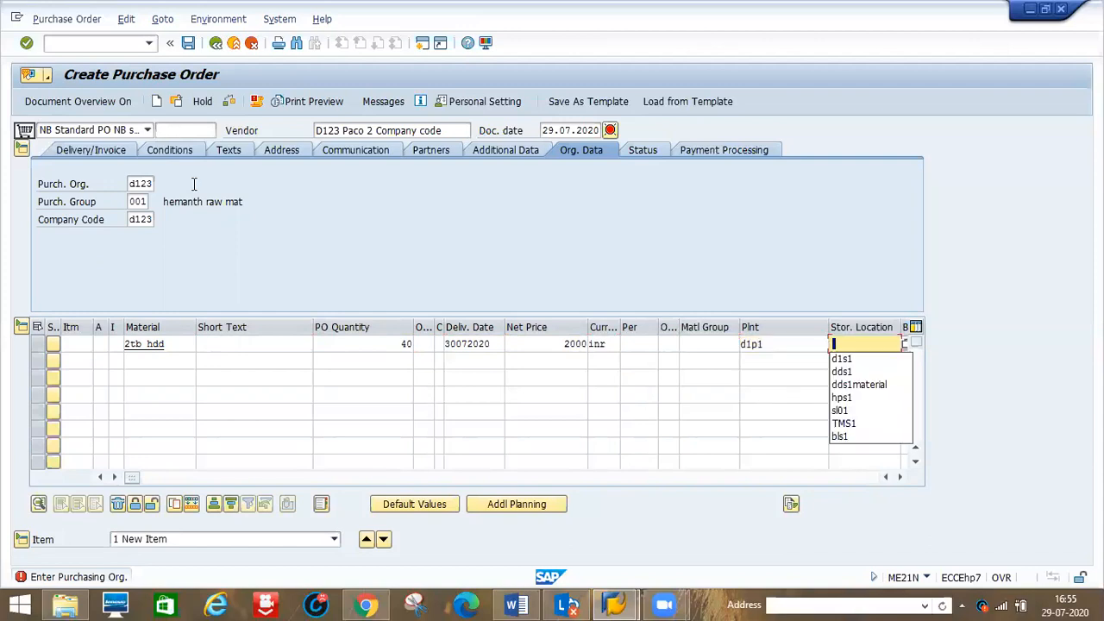
pyautogui.press('Down')
pyautogui.press('Return')
pyautogui.press('Return')
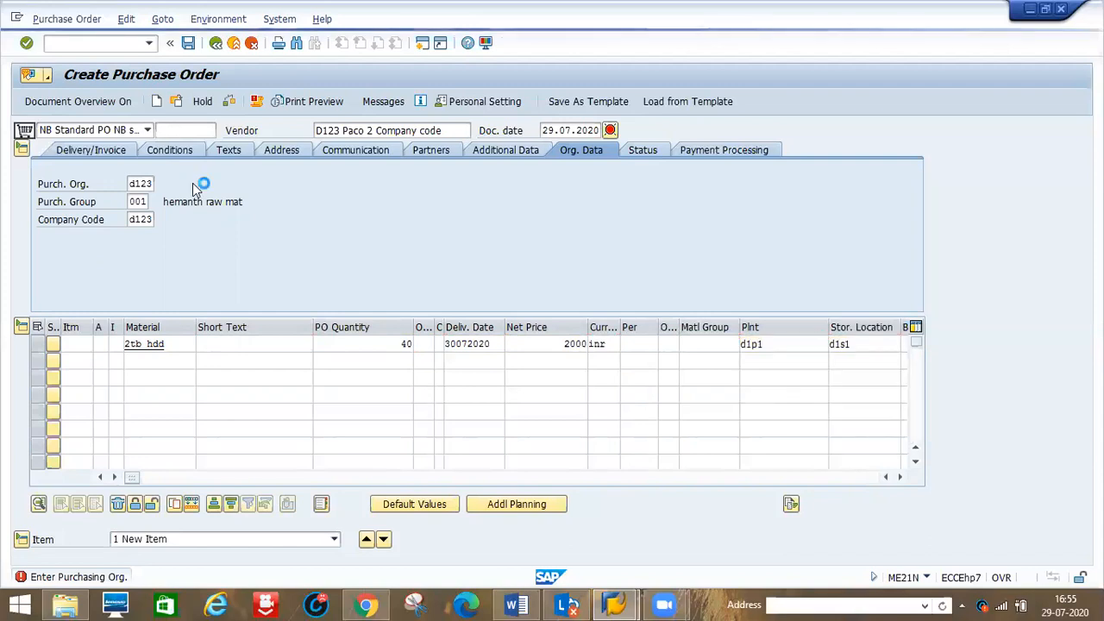
# Add pricing condition PB00 with an amount of 2000 to the item and save the purchase order
pyautogui.write('pb0')
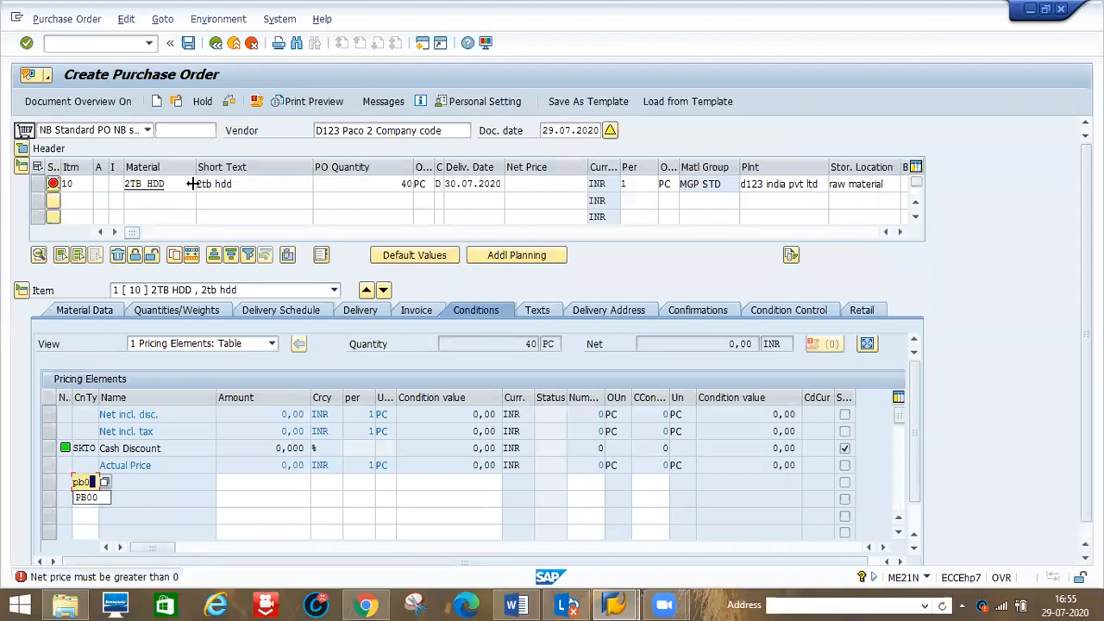
pyautogui.write('0')
pyautogui.press('Tab')
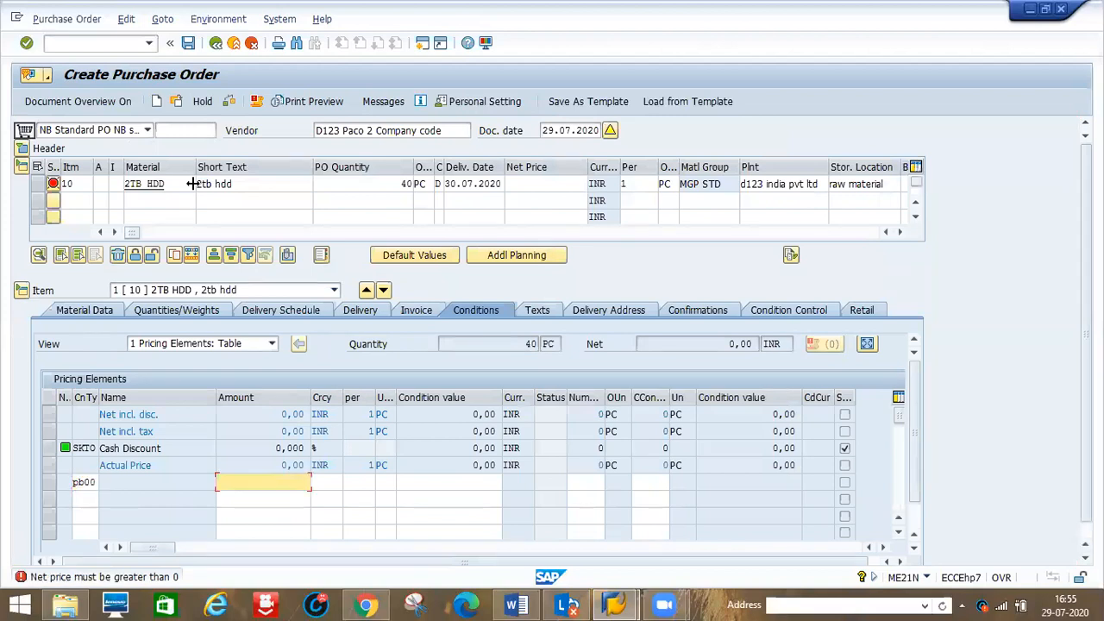
pyautogui.write('2000')
pyautogui.press('Return')
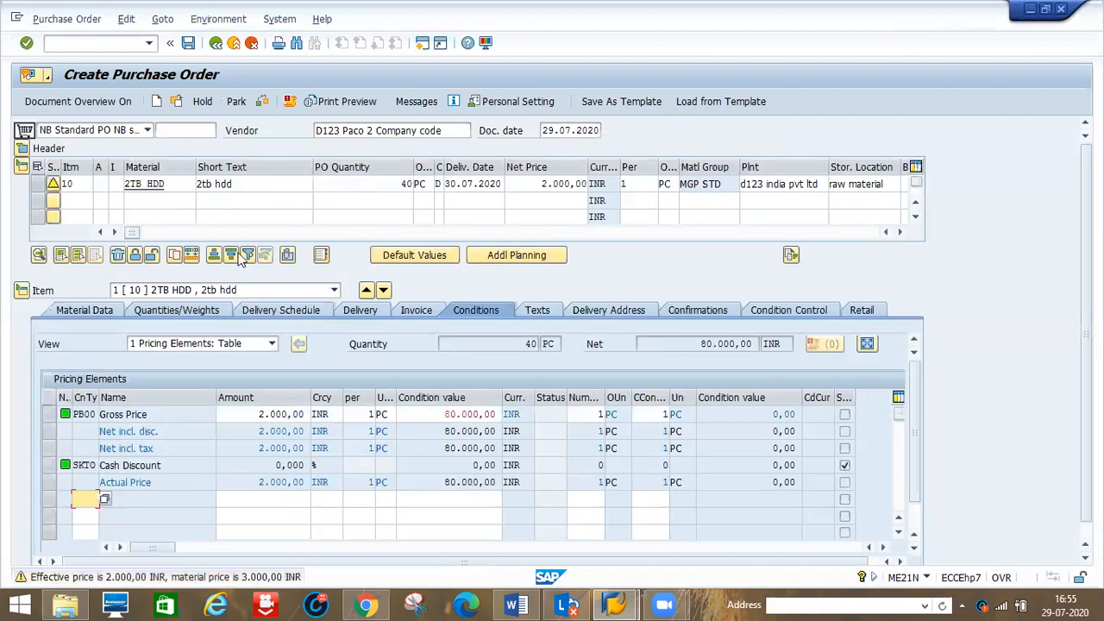
pyautogui.click(190, 44)
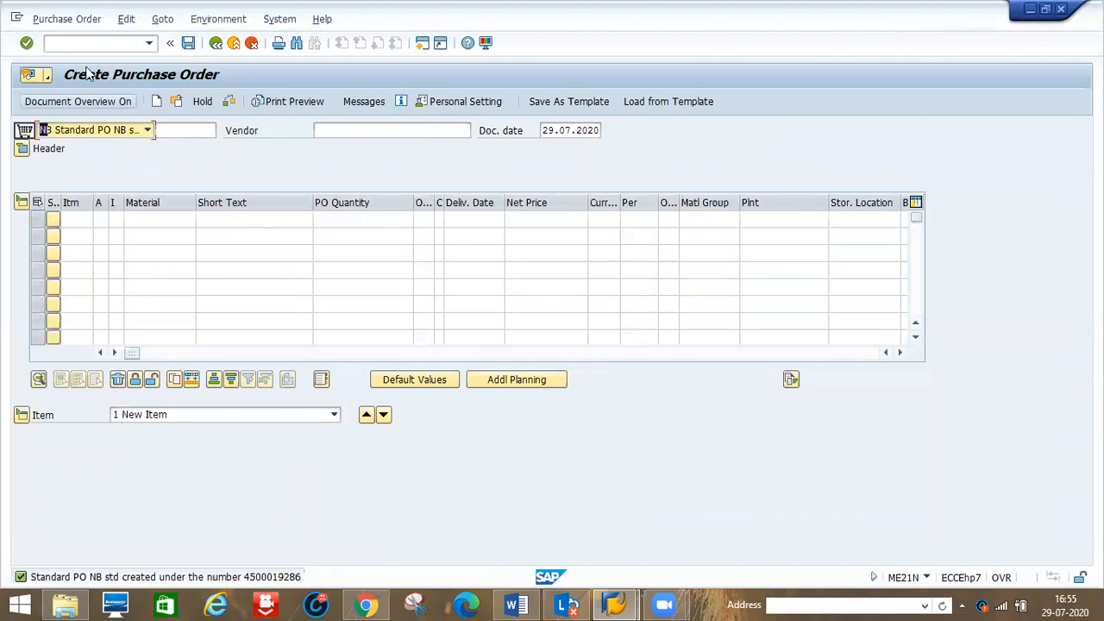
# Open the goods movement transaction MIGO and set it to A01 Goods Receipt
pyautogui.click(78, 42)
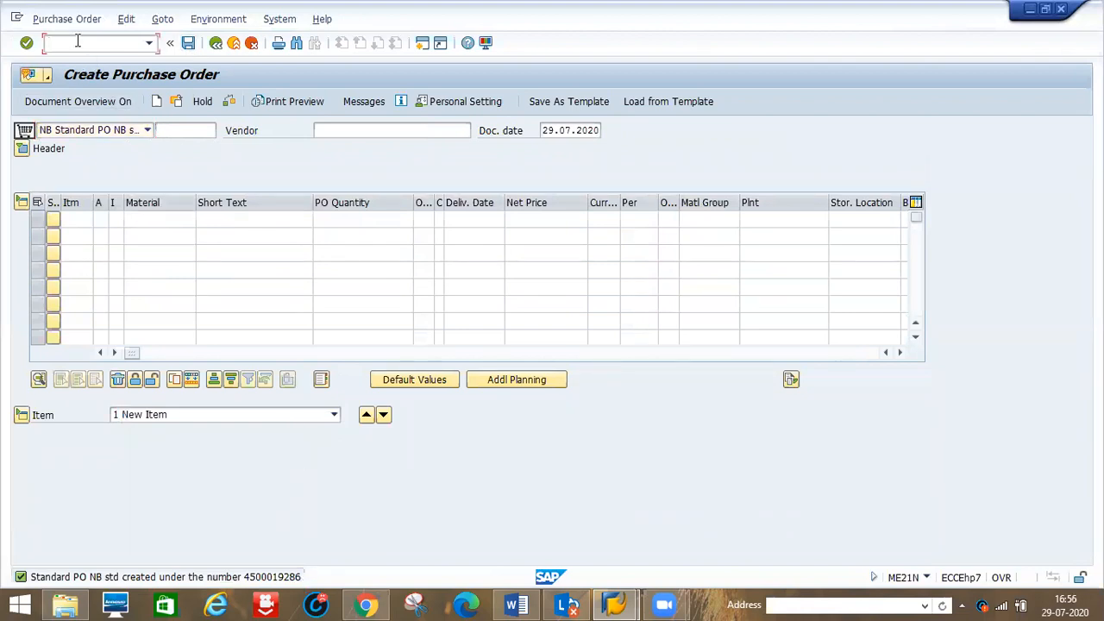
pyautogui.write('/nmig')
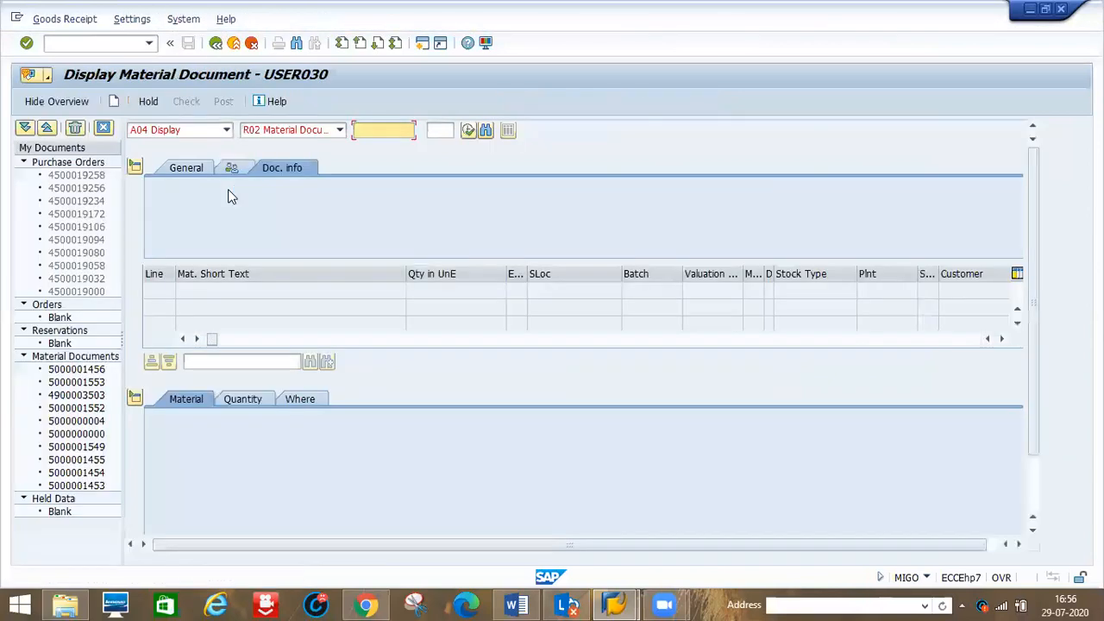
pyautogui.click(226, 129)
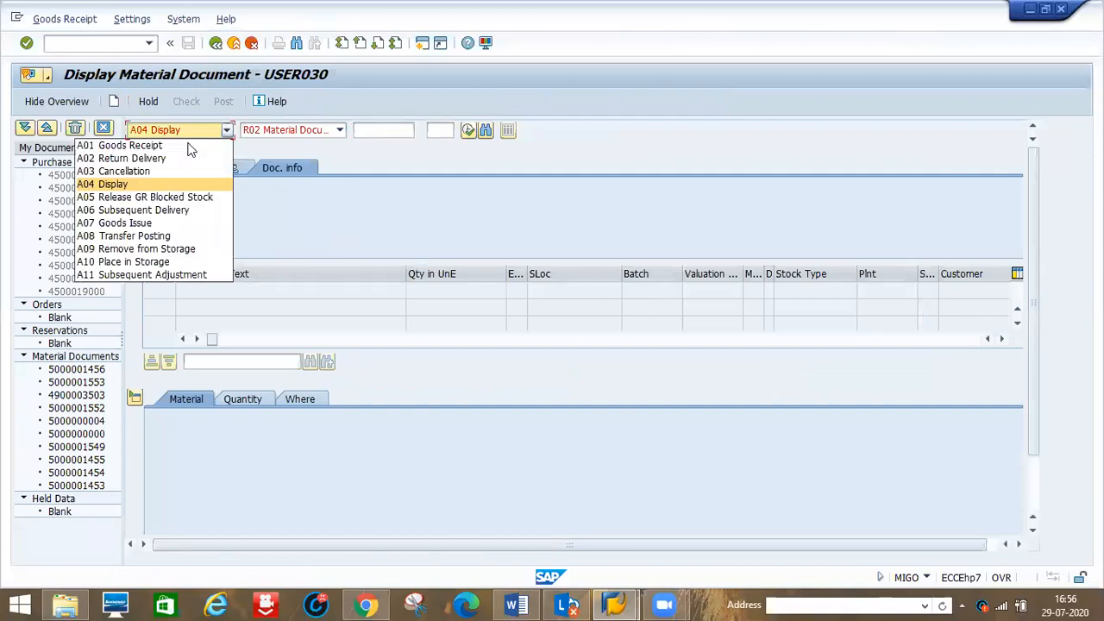
pyautogui.click(183, 145)
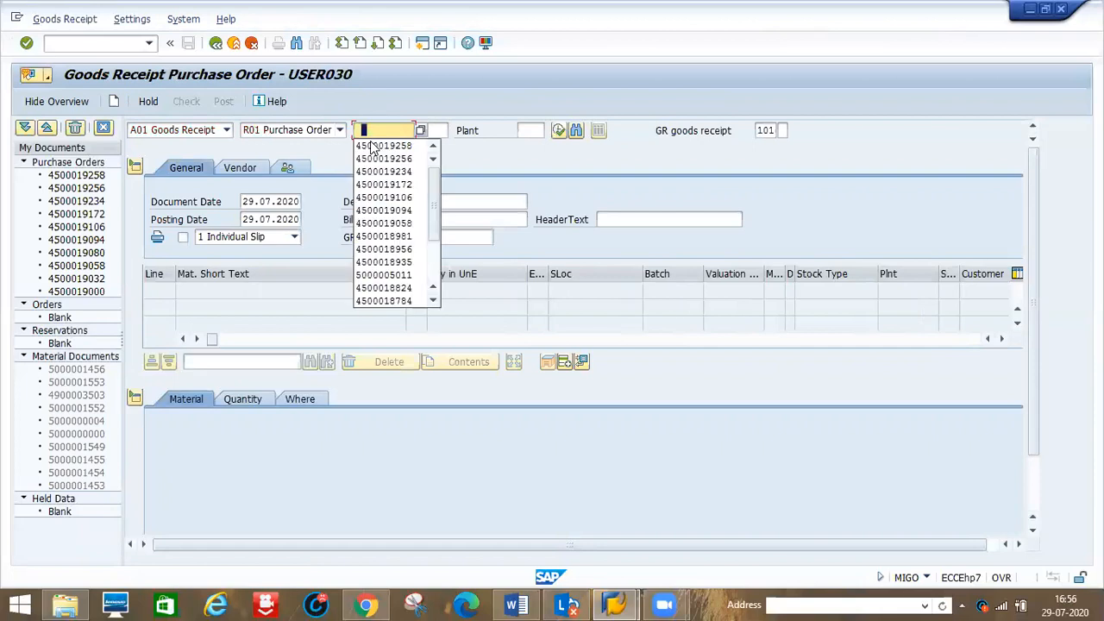
# Try to load the newly created purchase order into the goods receipt by entering its number
pyautogui.click(383, 146)
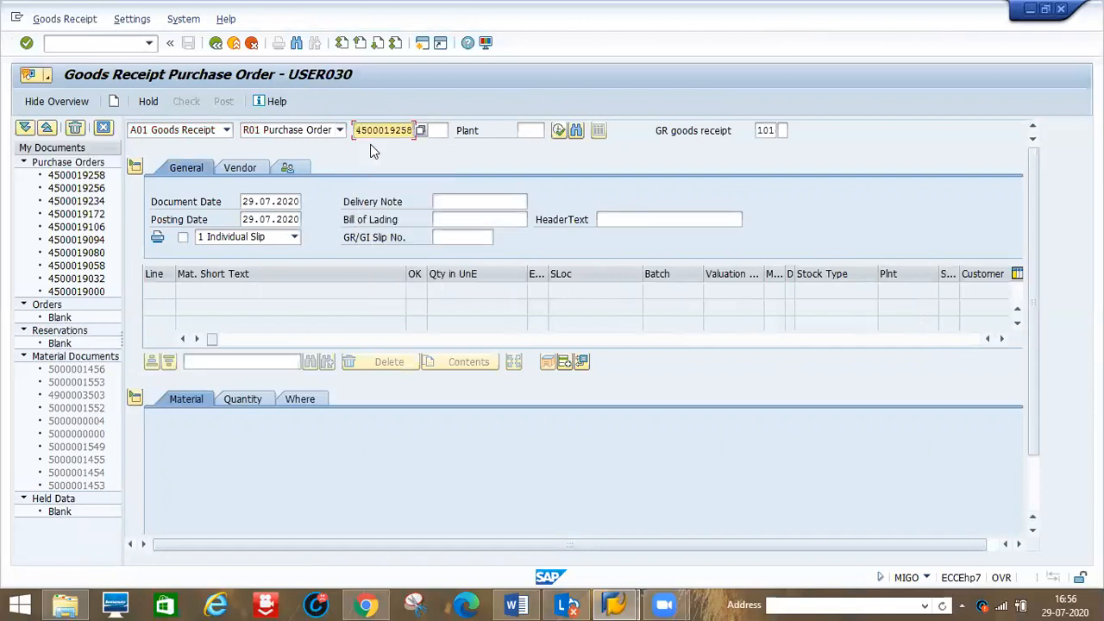
pyautogui.press('BackSpace')
pyautogui.press('BackSpace')
pyautogui.write('86')
pyautogui.press('Return')
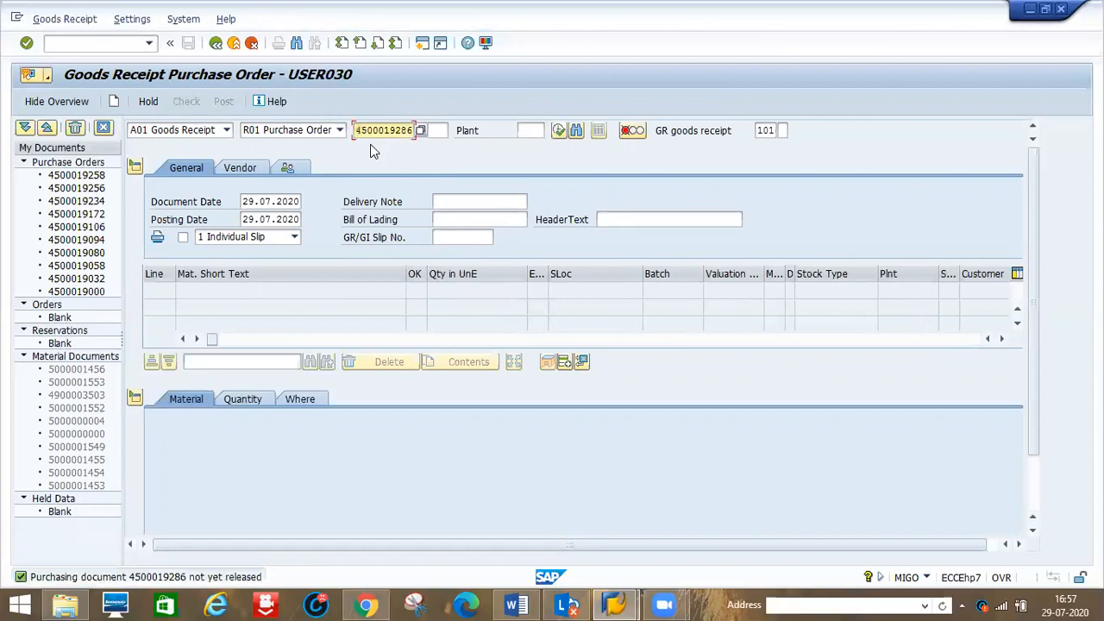
# Open the purchase order release transaction ME29N
pyautogui.click(81, 40)
pyautogui.write('/nm')
pyautogui.write('e23n')
pyautogui.press('Return')
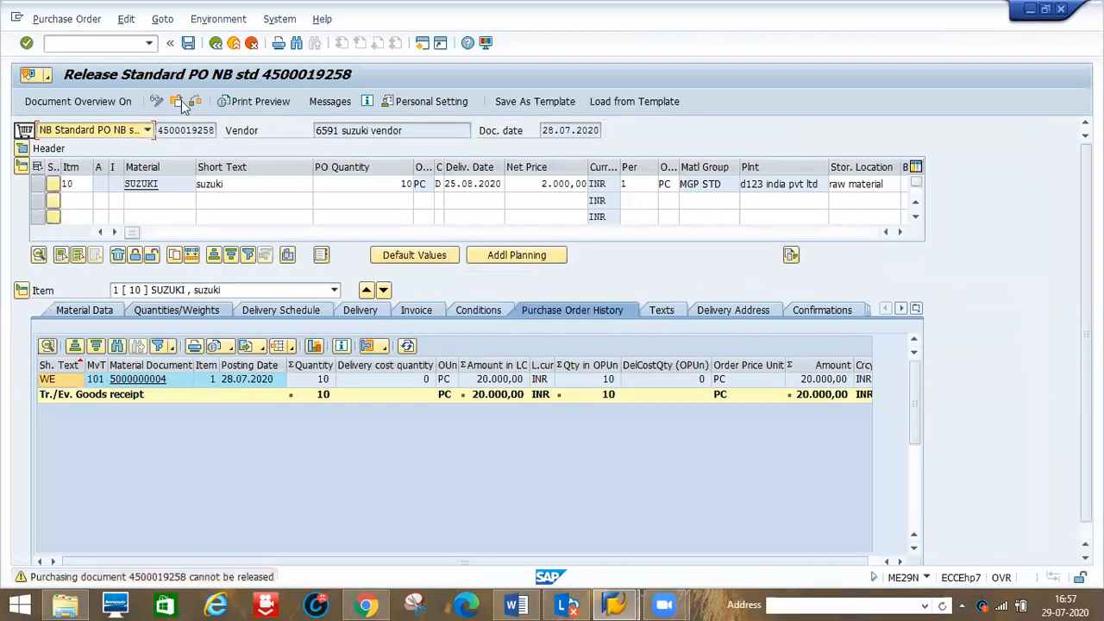
# Load the newly created 2TB HDD purchase order for release and expand its header details
pyautogui.click(178, 101)
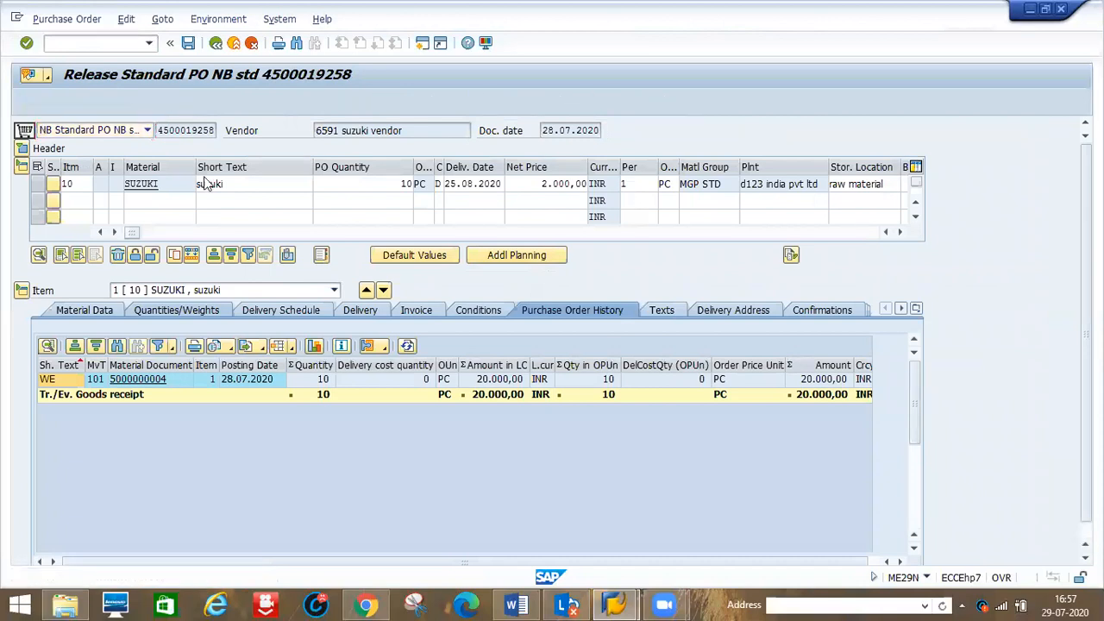
pyautogui.press('Return')
pyautogui.press('BackSpace')
pyautogui.press('BackSpace')
pyautogui.write('86')
pyautogui.press('Return')
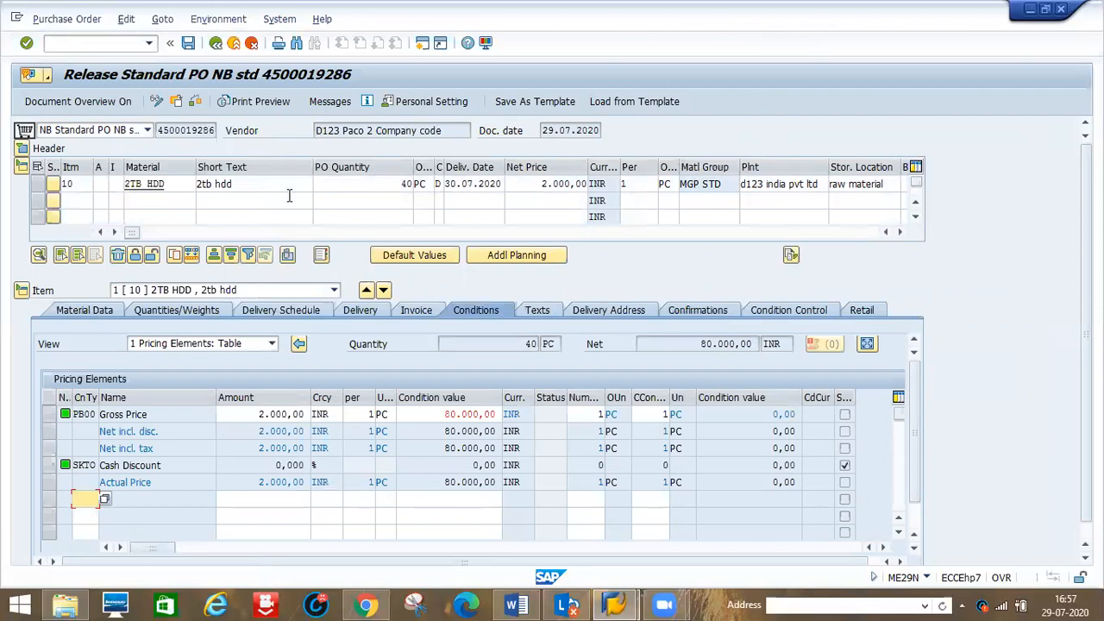
pyautogui.click(21, 150)
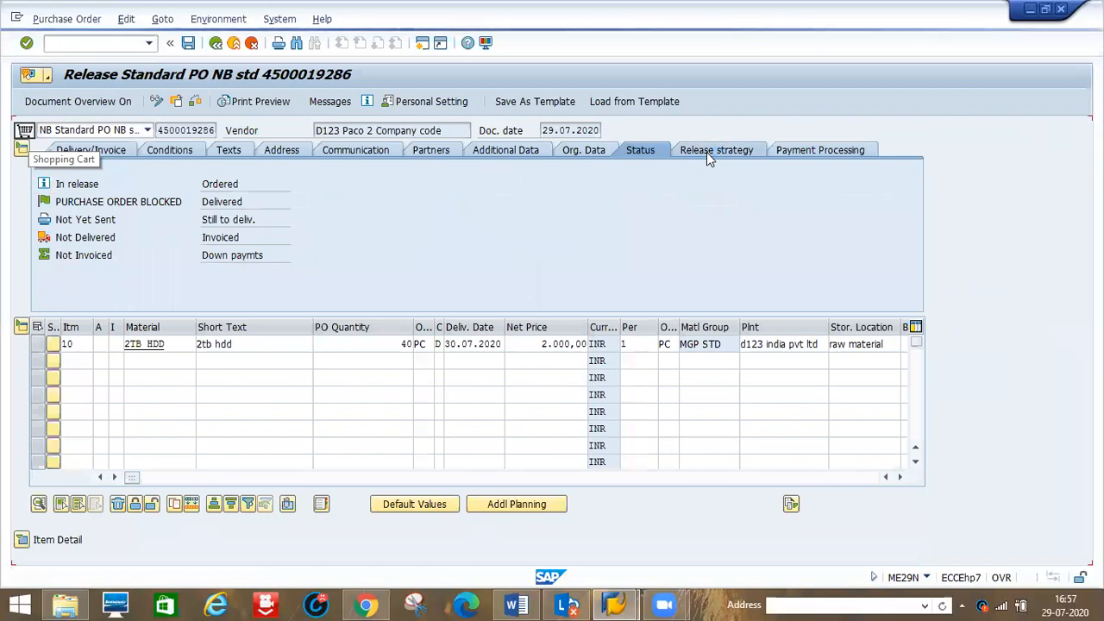
# Release the 2TB HDD purchase order with release code F1 MANAGER and save it
pyautogui.click(476, 199)
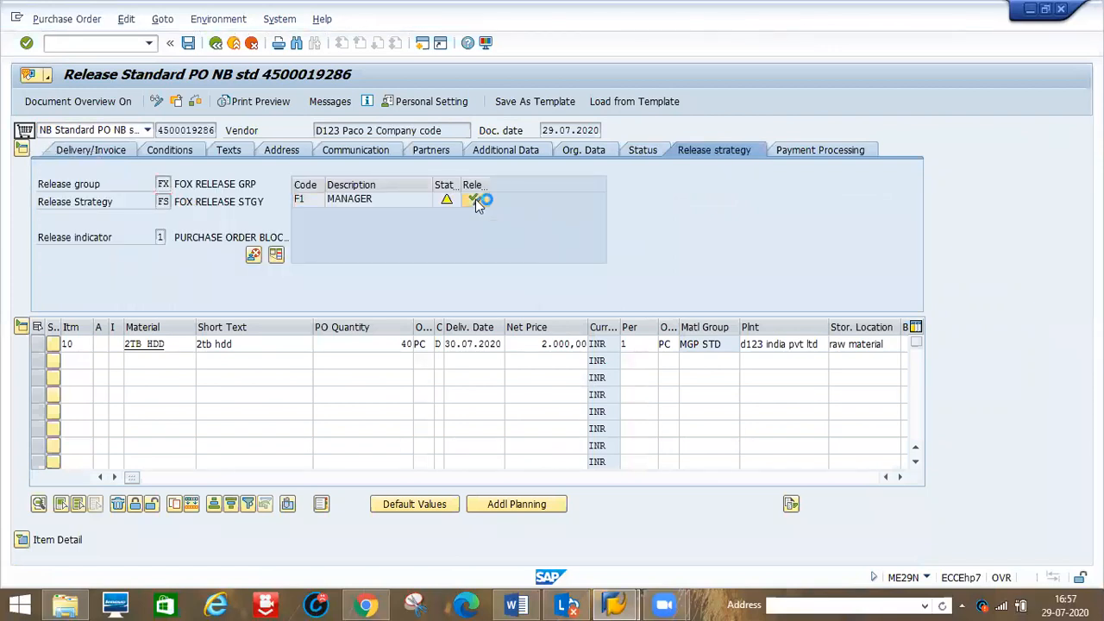
pyautogui.click(189, 45)
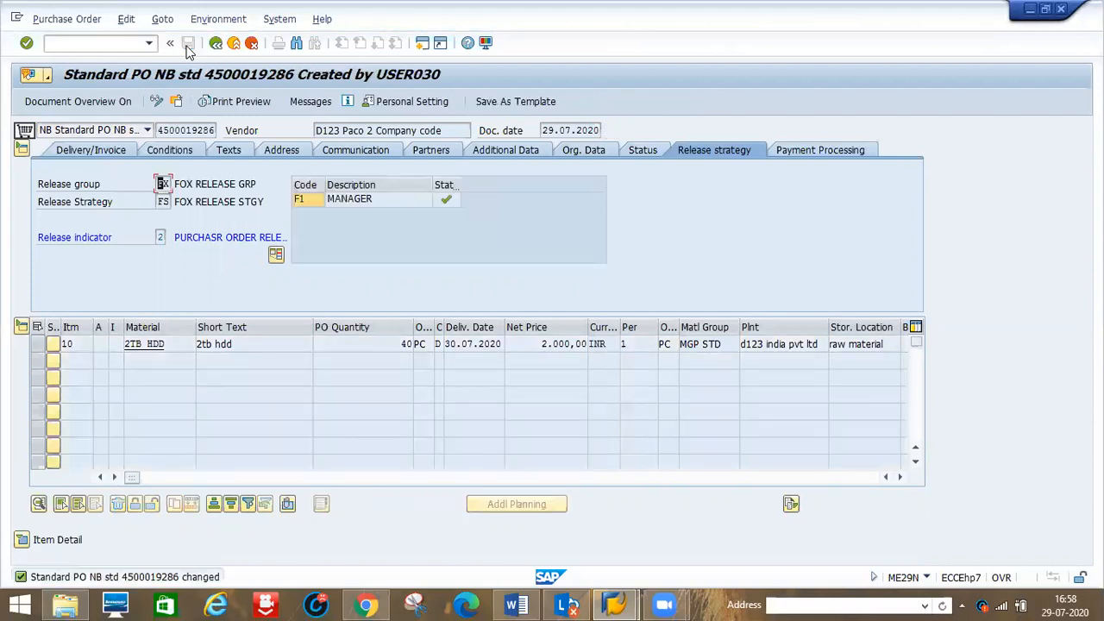
# Open the goods movement transaction MIGO and load the released 2TB HDD purchase order into the goods receipt
pyautogui.write('/nmigo')
pyautogui.press('Return')
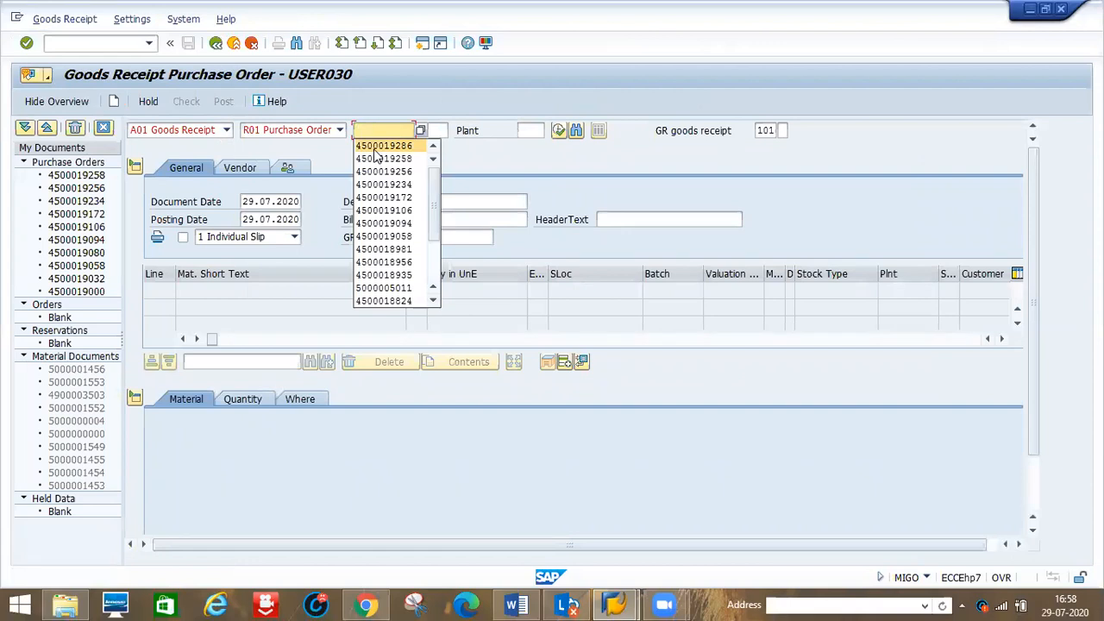
pyautogui.click(376, 148)
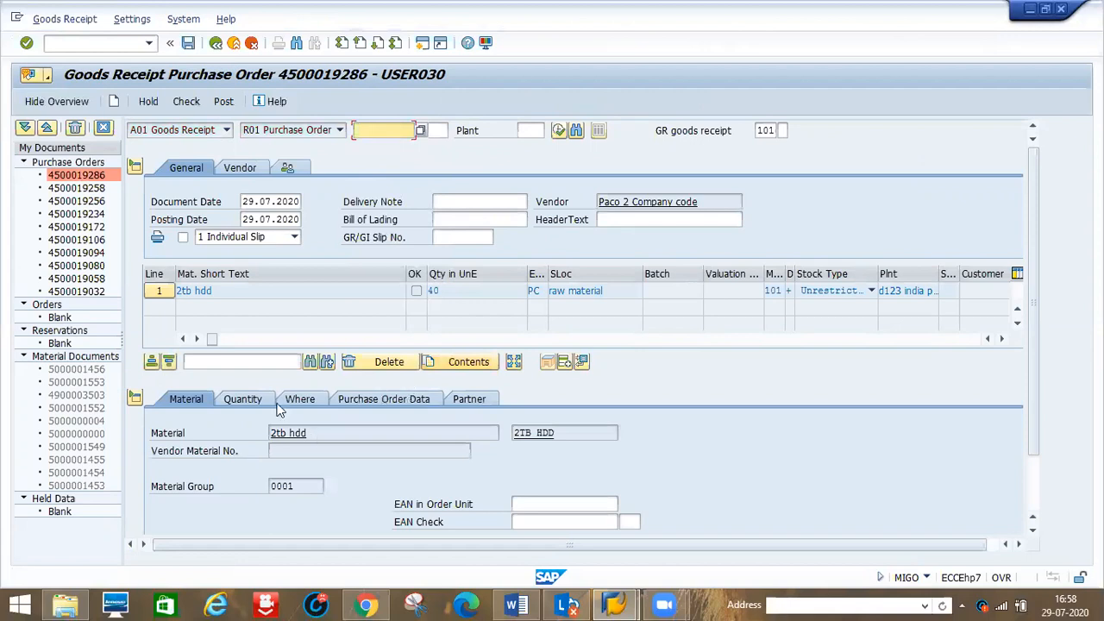
# Set the 2tb hdd item's quantity in unit of entry to 10, mark the item OK and post the goods receipt
pyautogui.click(309, 401)
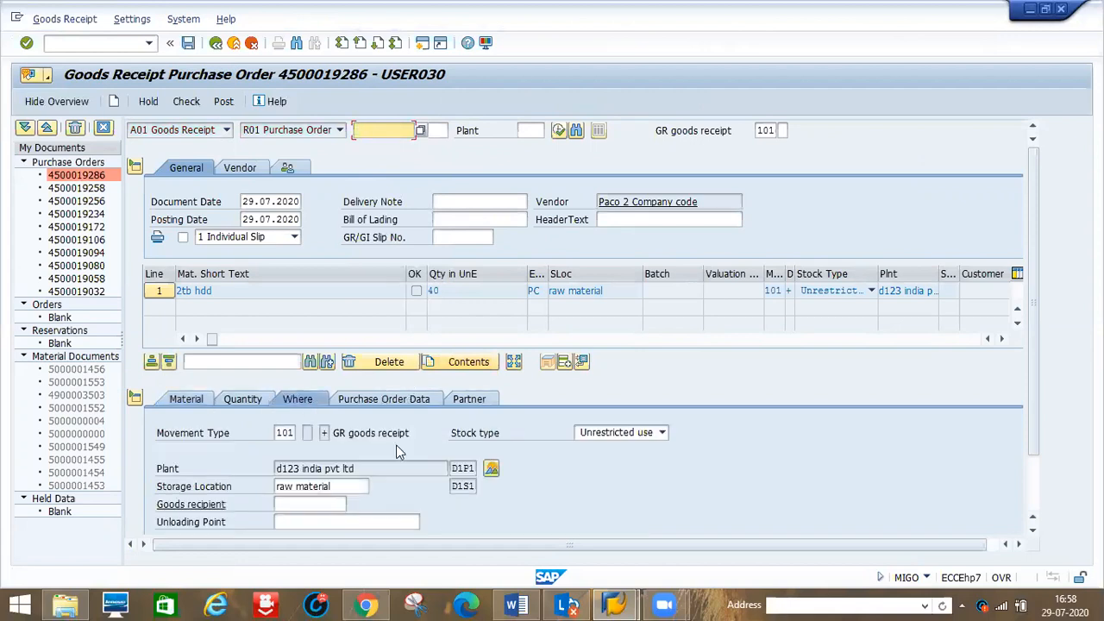
pyautogui.click(243, 400)
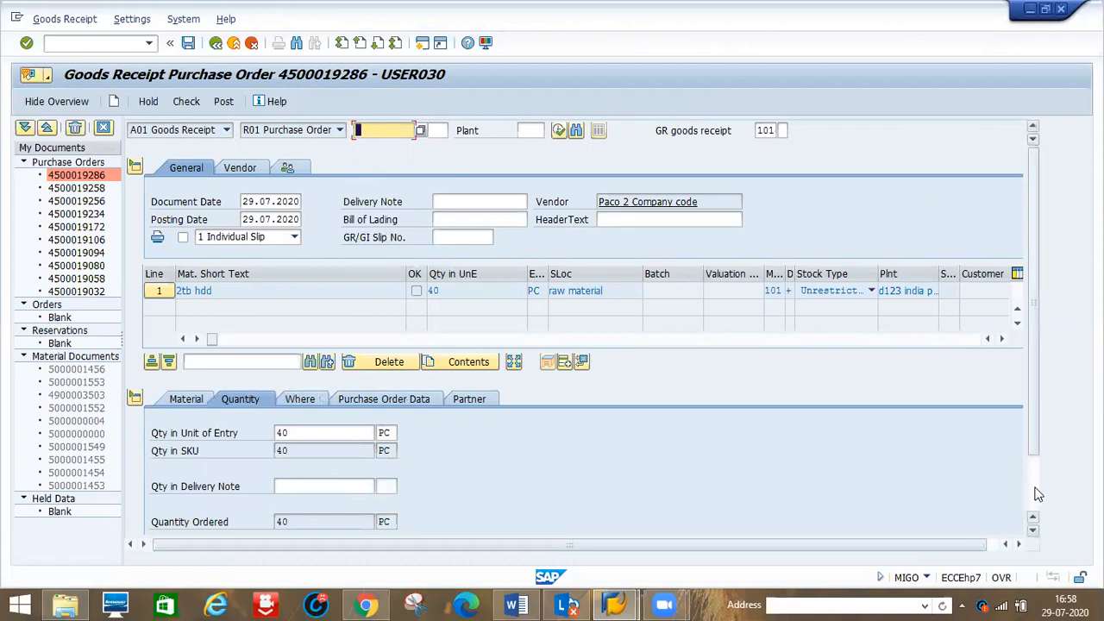
pyautogui.scroll(-2, 443, 402)
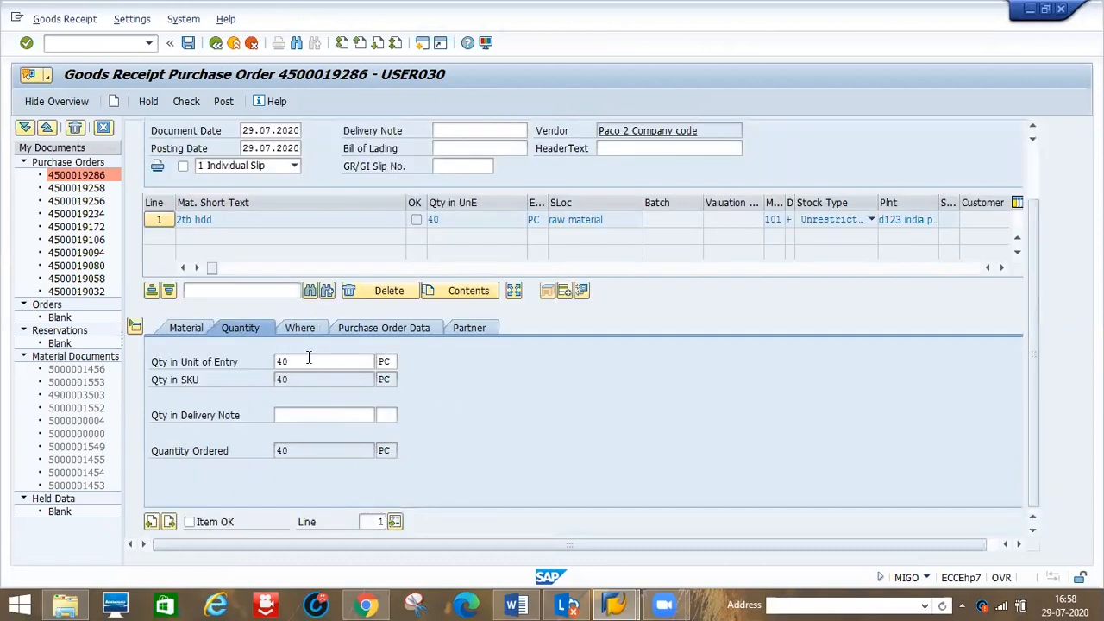
pyautogui.click(308, 360)
pyautogui.press('BackSpace')
pyautogui.press('BackSpace')
pyautogui.write('10')
pyautogui.press('Return')
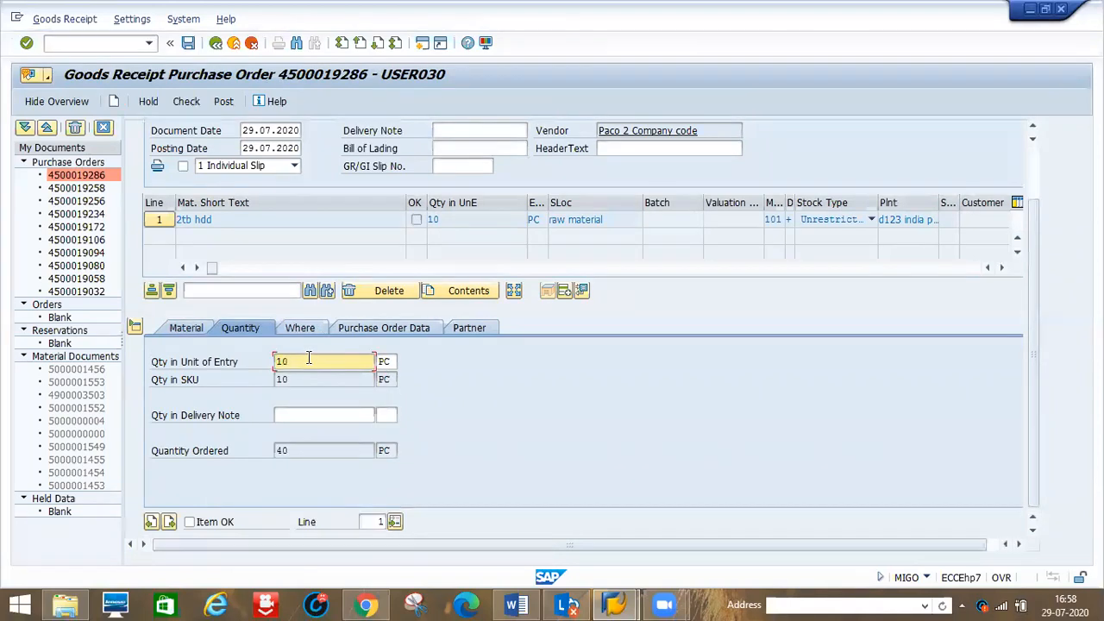
pyautogui.click(191, 524)
pyautogui.click(216, 102)
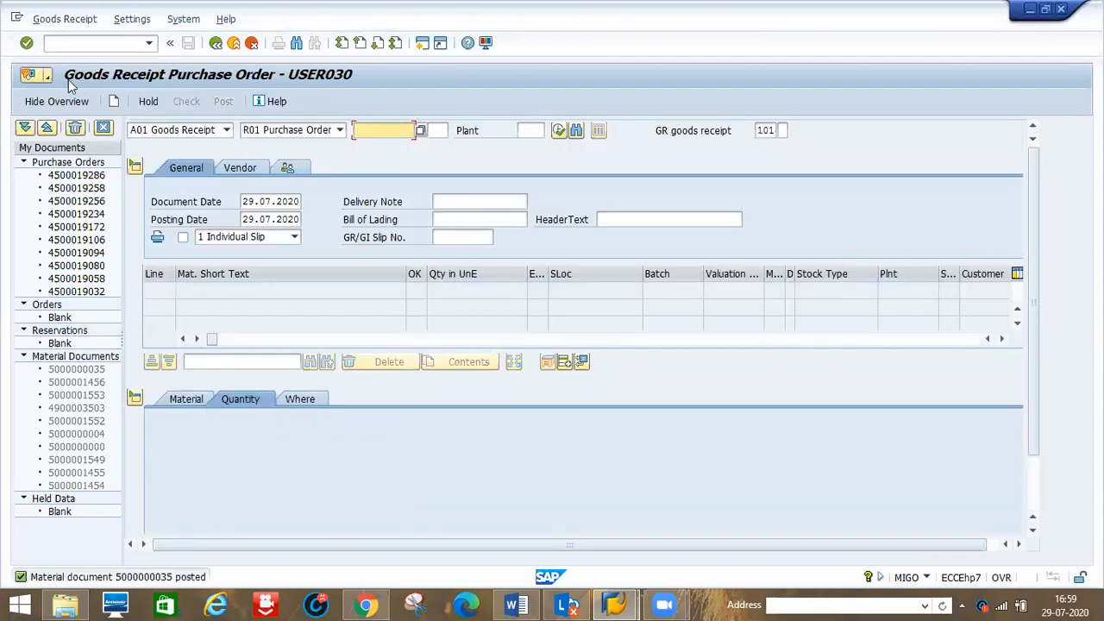
# Open the incoming invoice transaction MIRO and set the invoice date to 29.07.2020
pyautogui.click(61, 50)
pyautogui.write('/nmiro')
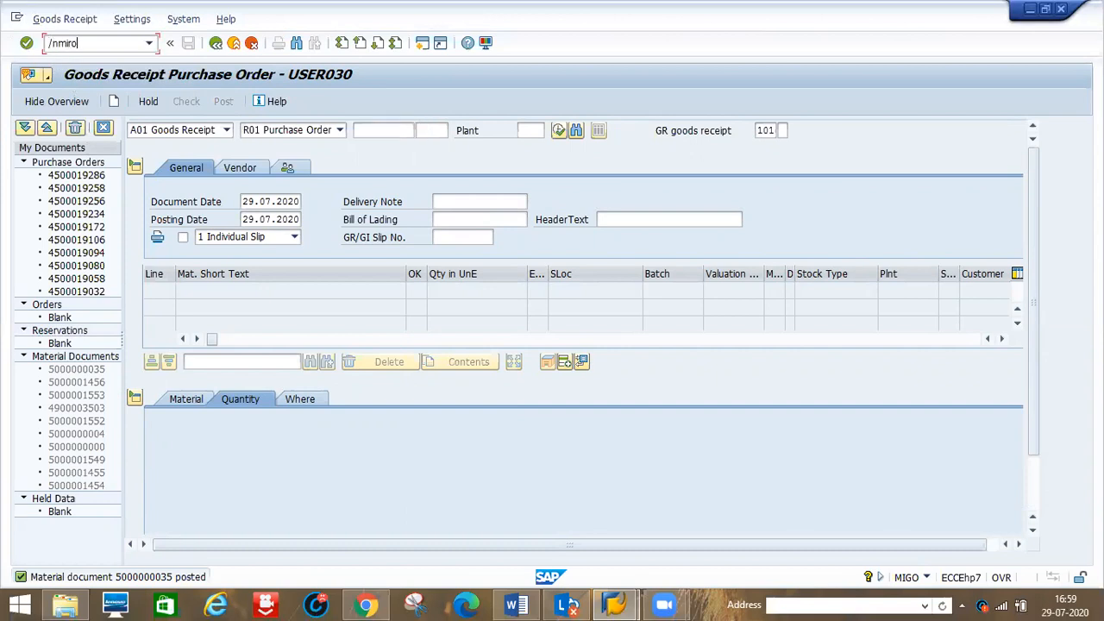
pyautogui.press('Return')
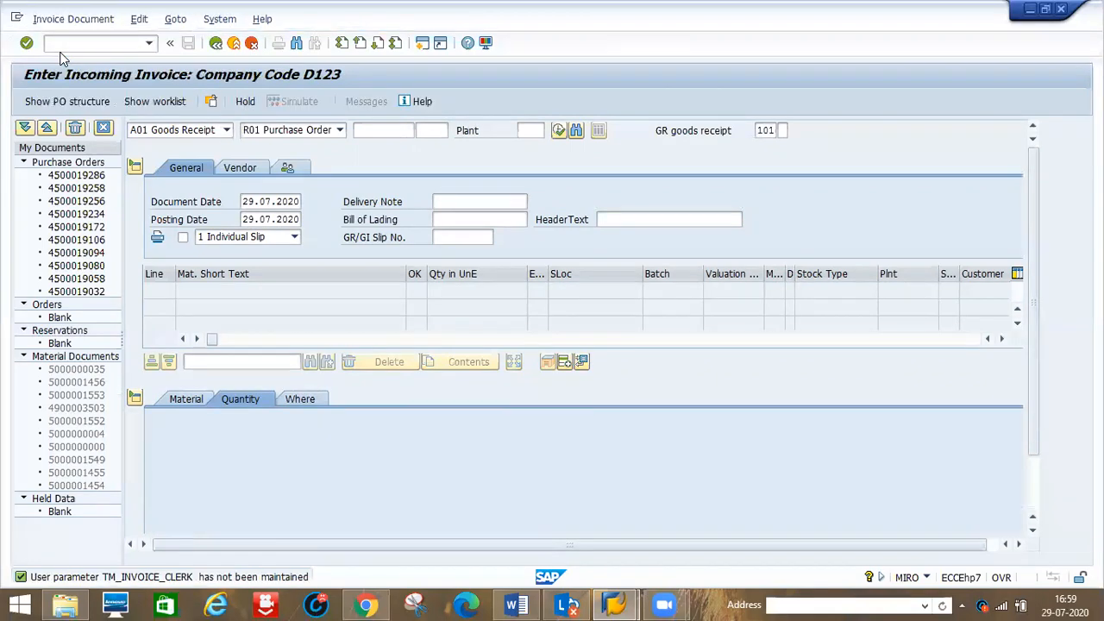
pyautogui.write('29')
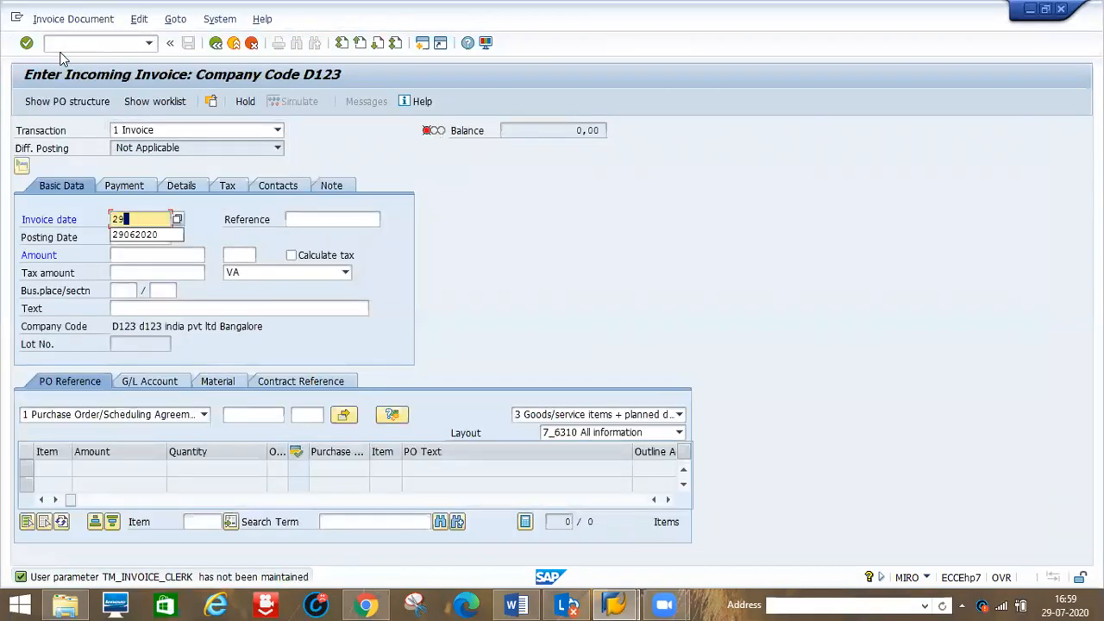
pyautogui.write('07202')
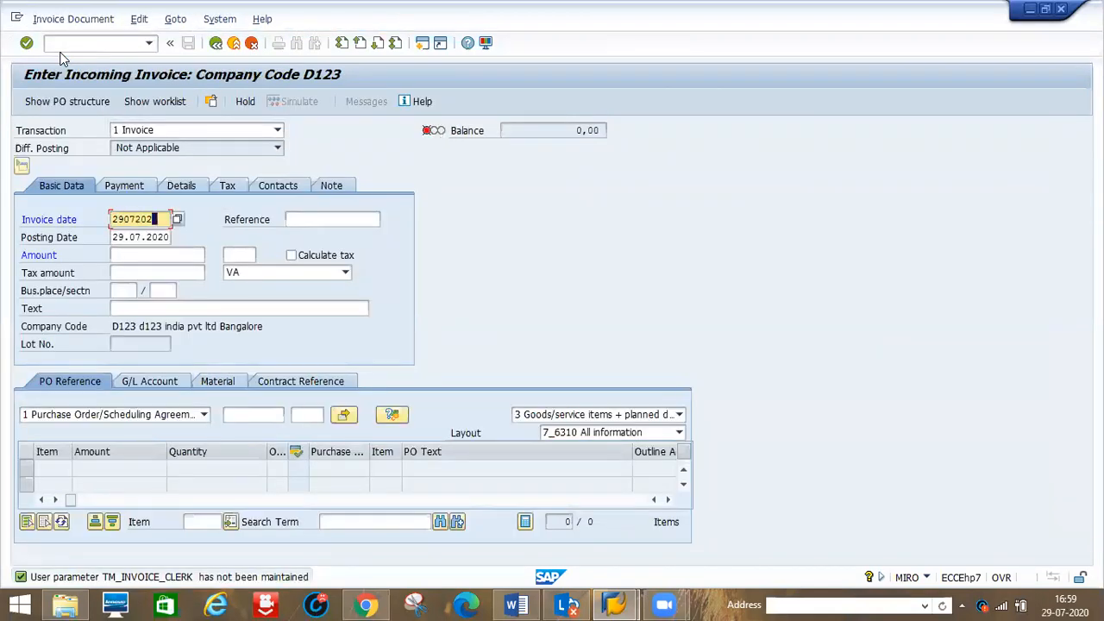
pyautogui.write('0')
# Load the received 2TB HDD purchase order into the invoice by entering its number as the purchase order reference
pyautogui.click(248, 415)
pyautogui.click(248, 415)
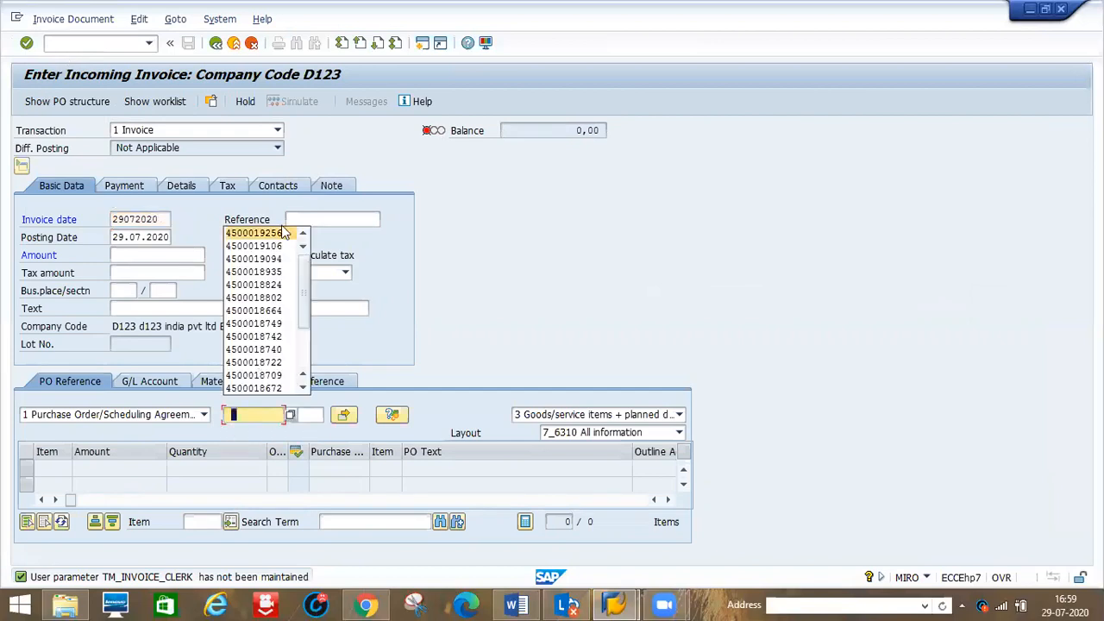
pyautogui.click(253, 234)
pyautogui.press('BackSpace')
pyautogui.press('BackSpace')
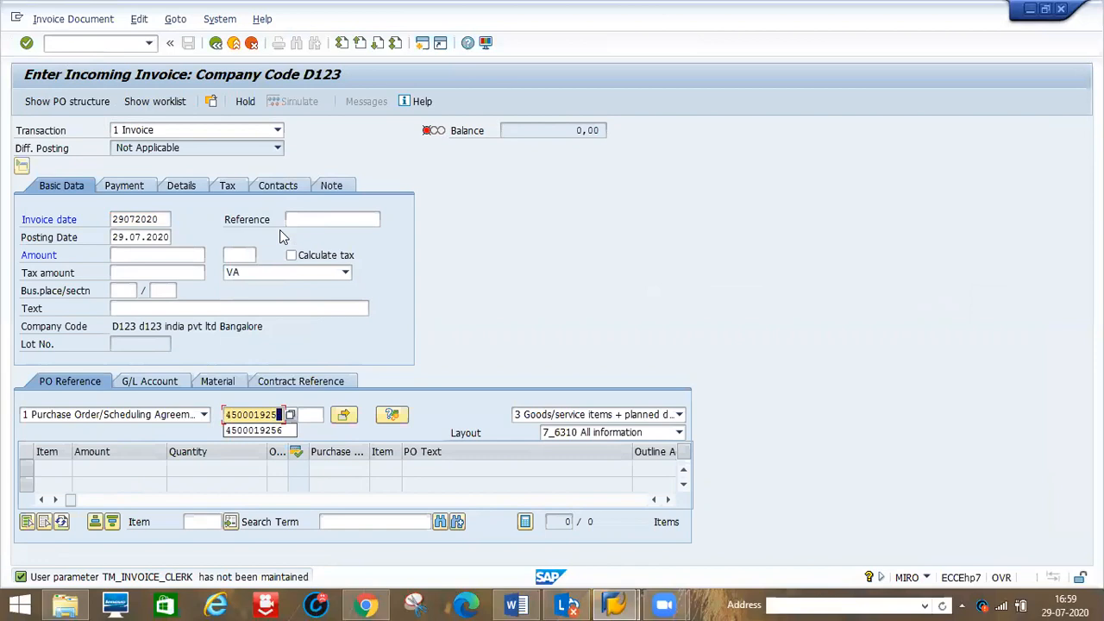
pyautogui.write('86')
pyautogui.press('Return')
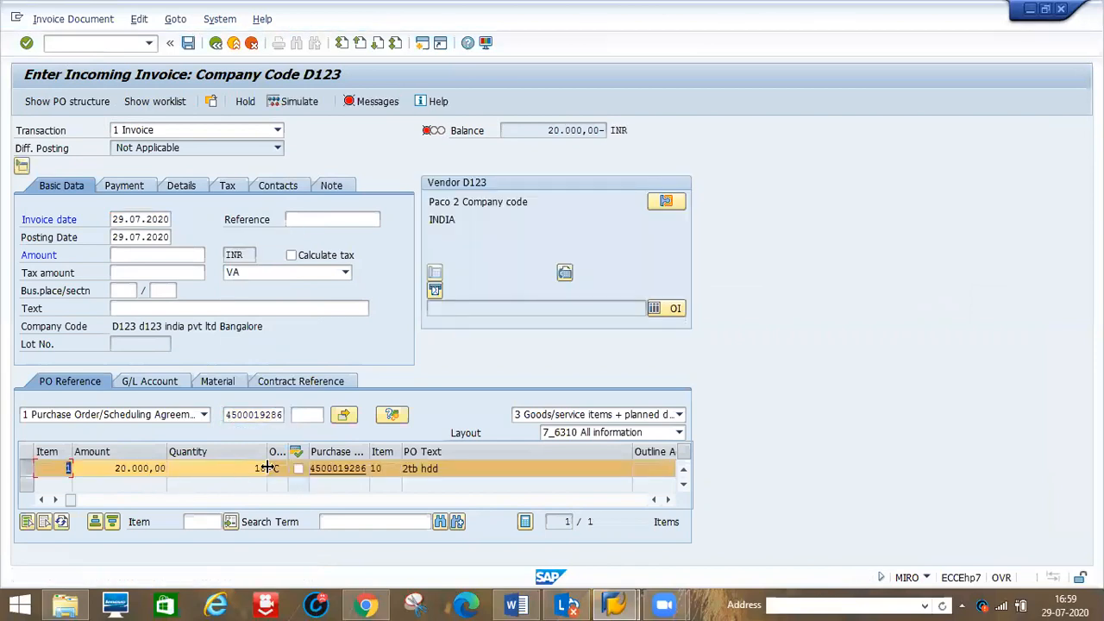
# Set the tax code to D1 for both the 2tb hdd invoice item and the invoice's basic data
pyautogui.moveTo(266, 450); pyautogui.dragTo(213, 450)
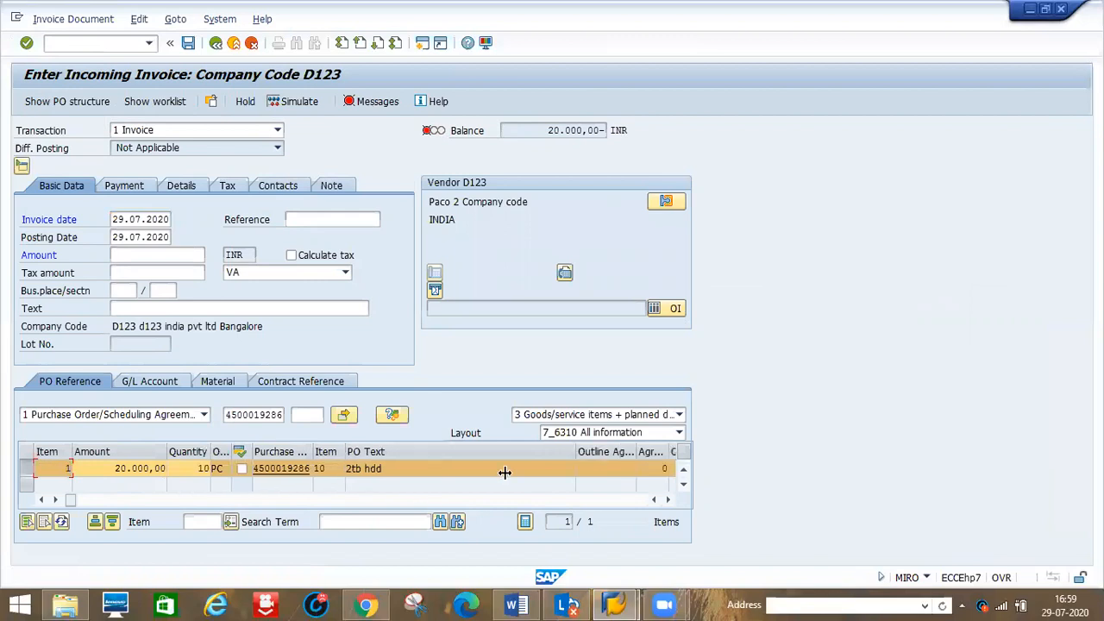
pyautogui.moveTo(575, 451); pyautogui.dragTo(405, 455)
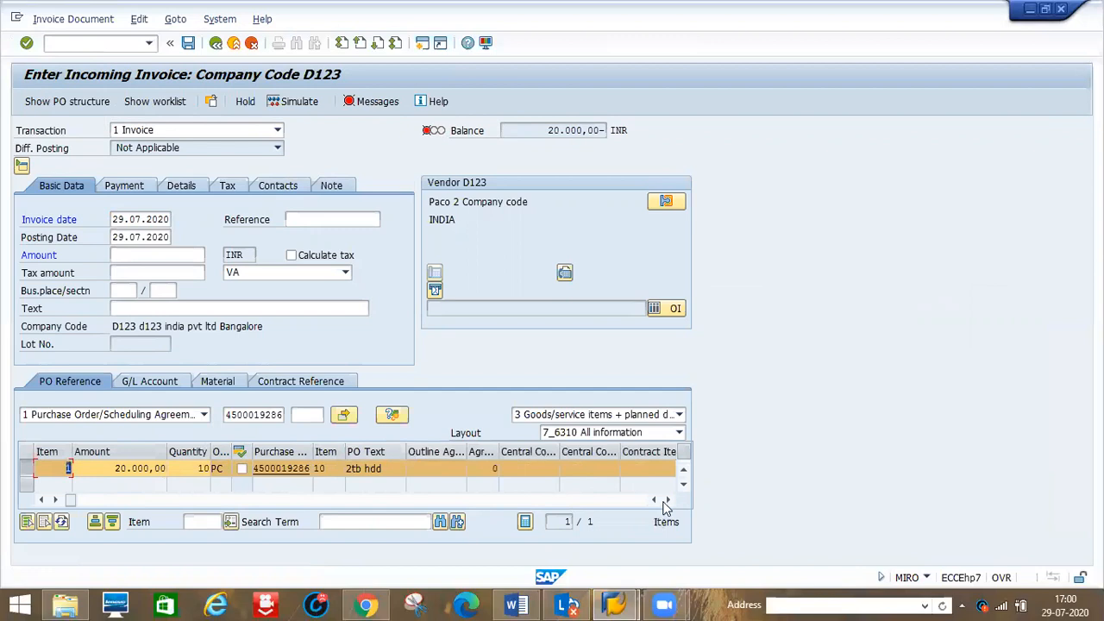
pyautogui.click(668, 500)
pyautogui.click(668, 499)
pyautogui.click(667, 500)
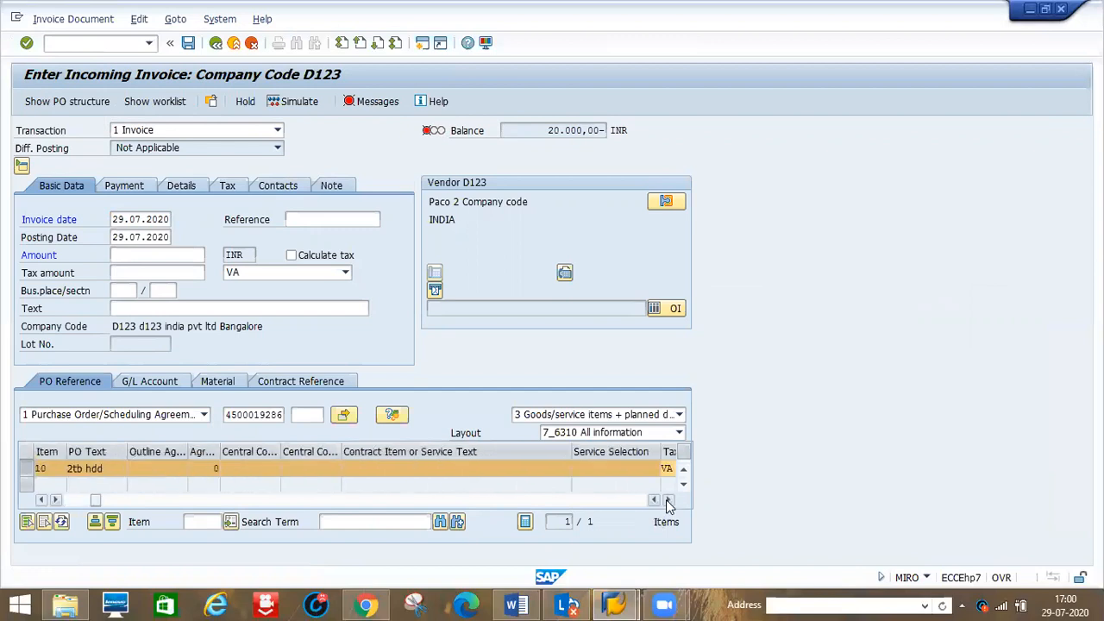
pyautogui.click(668, 500)
pyautogui.click(545, 468)
pyautogui.click(545, 467)
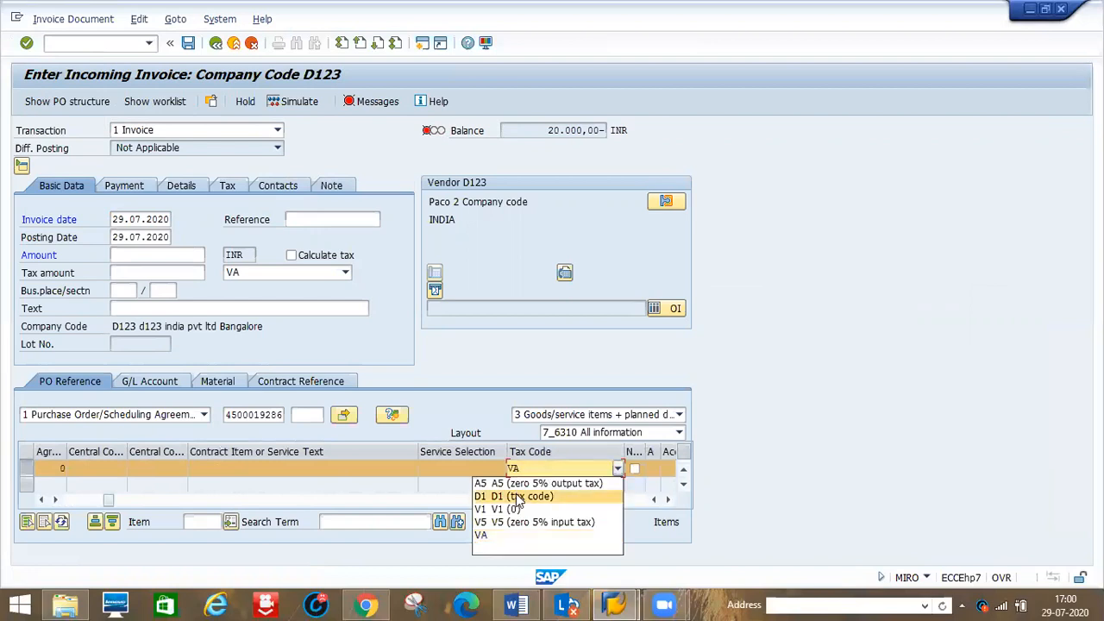
pyautogui.click(518, 497)
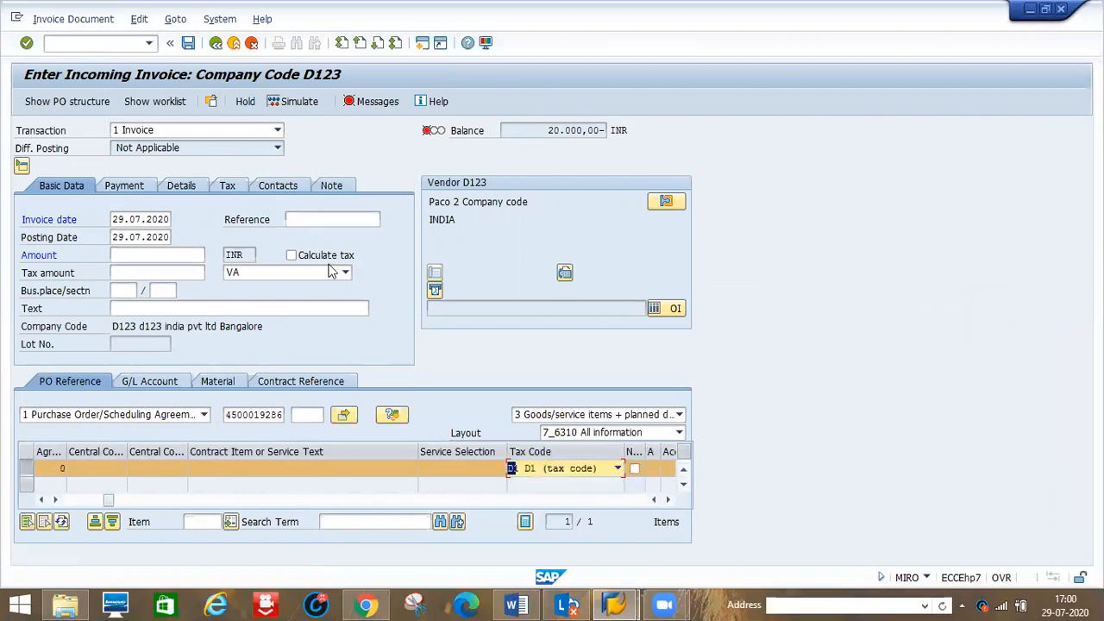
pyautogui.click(274, 274)
pyautogui.click(267, 302)
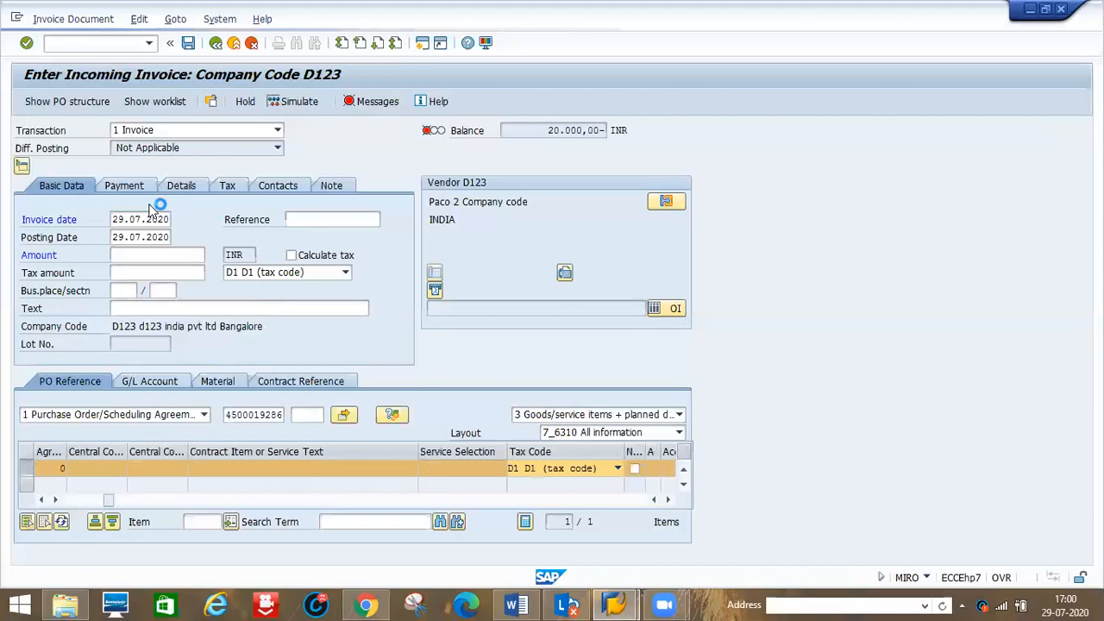
# Set the invoice's payment baseline date to 20.08.2020 and its payment block to B Blocked for payment
pyautogui.click(123, 185)
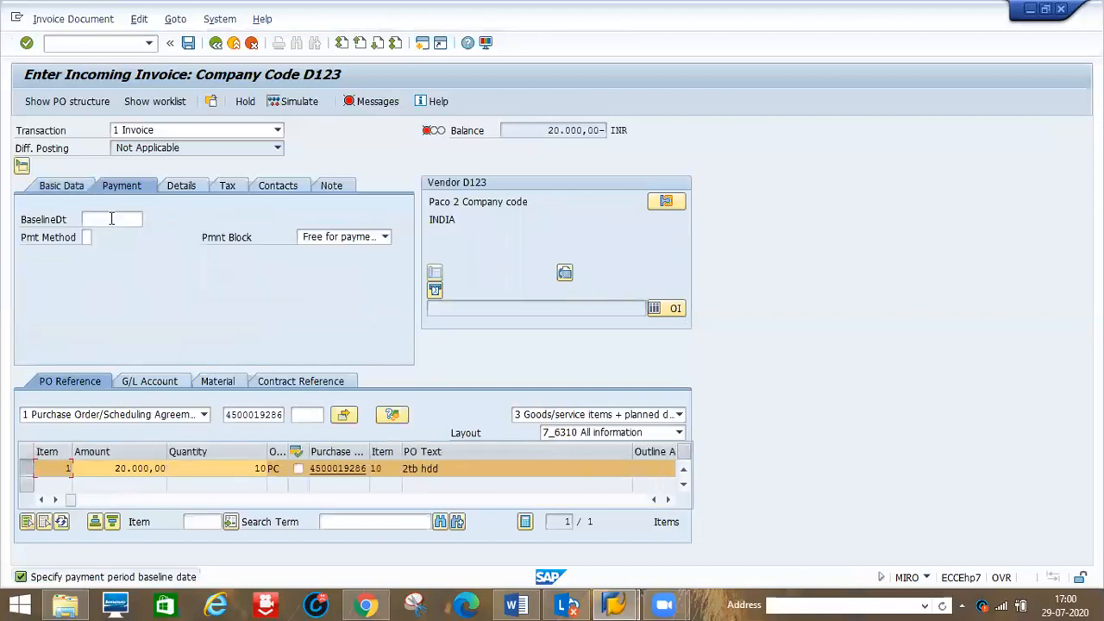
pyautogui.click(110, 220)
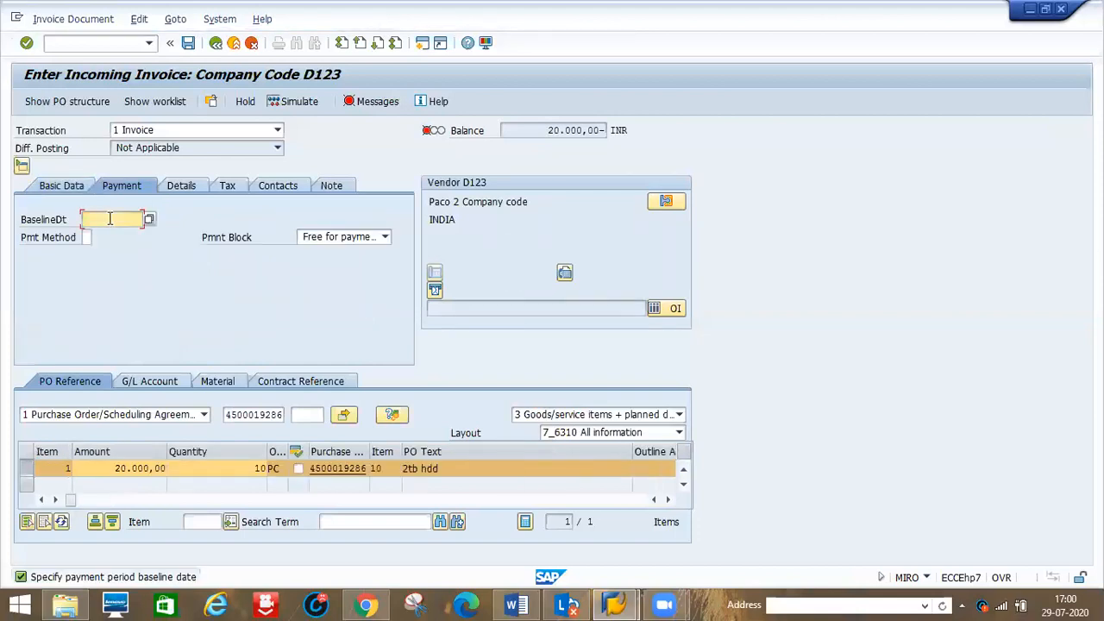
pyautogui.write('20082020')
pyautogui.click(366, 239)
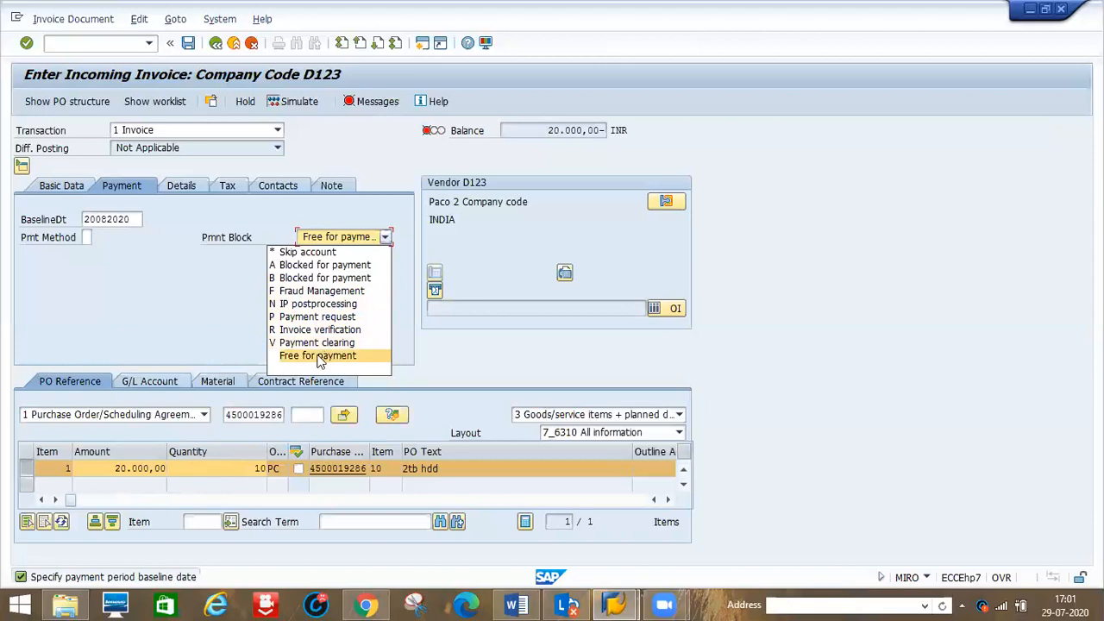
pyautogui.click(304, 281)
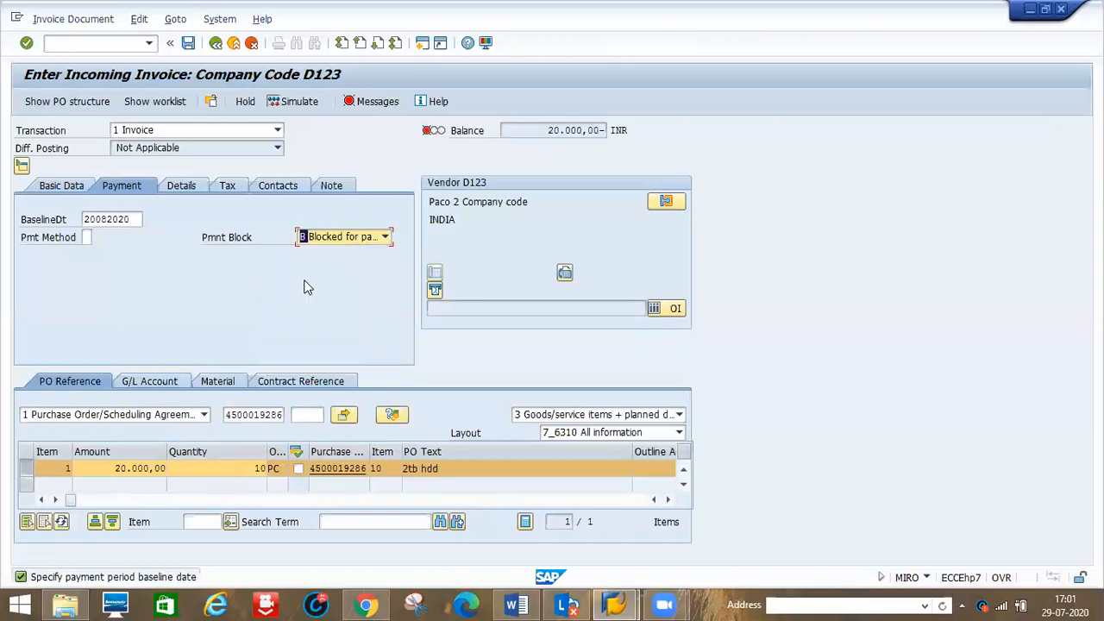
# Turn on automatic tax calculation in the invoice's basic data
pyautogui.click(73, 182)
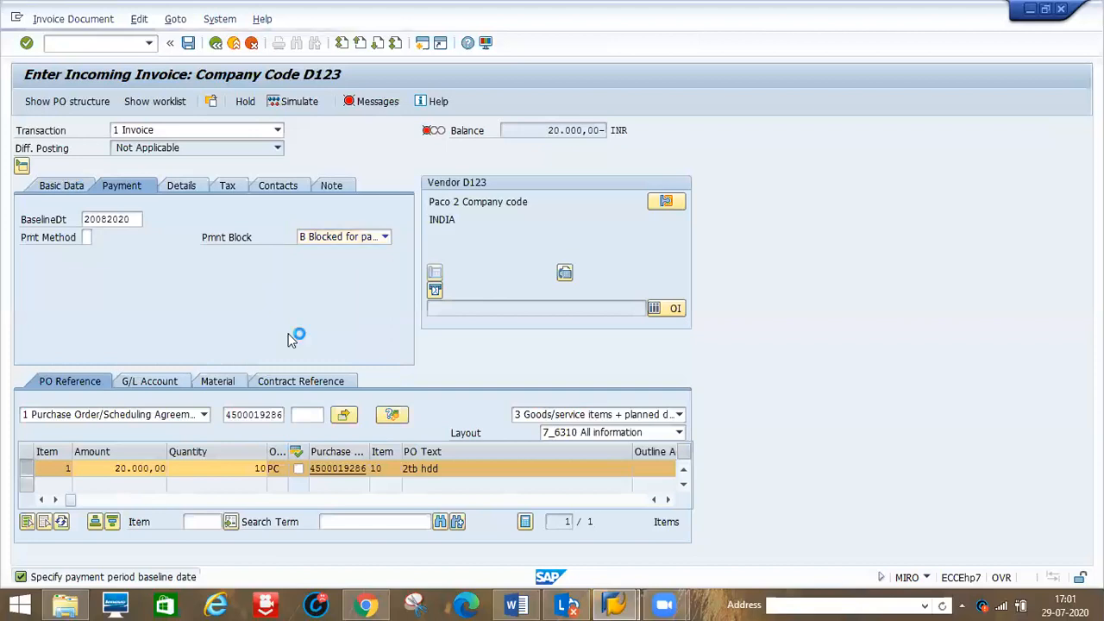
pyautogui.click(294, 255)
pyautogui.press('Return')
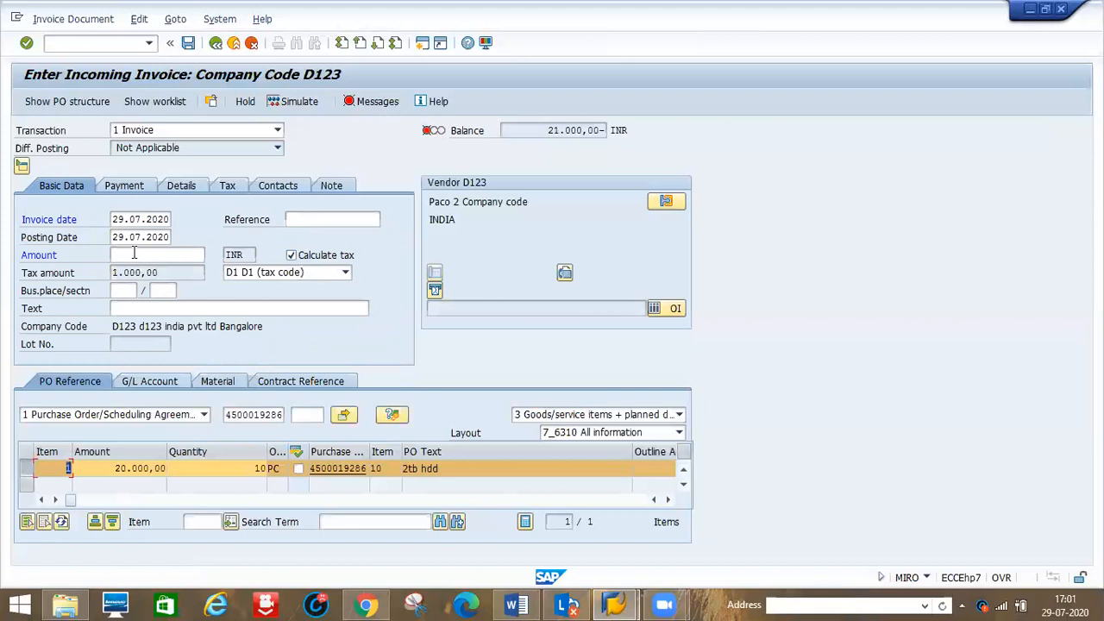
# Set the invoice amount to 21000 INR and post the invoice
pyautogui.click(133, 253)
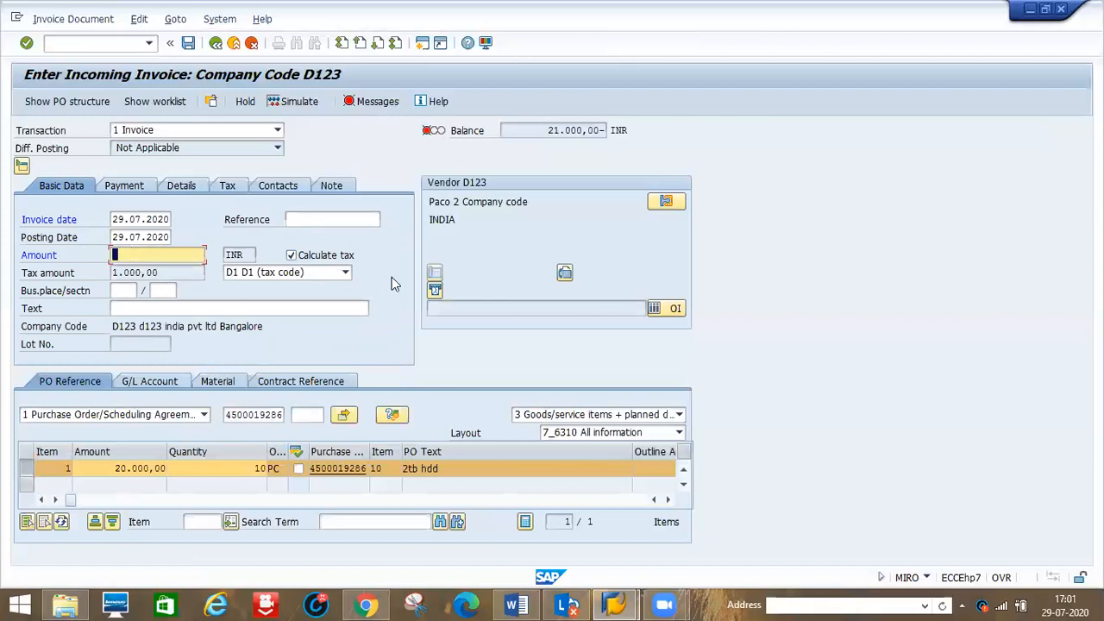
pyautogui.write('21000')
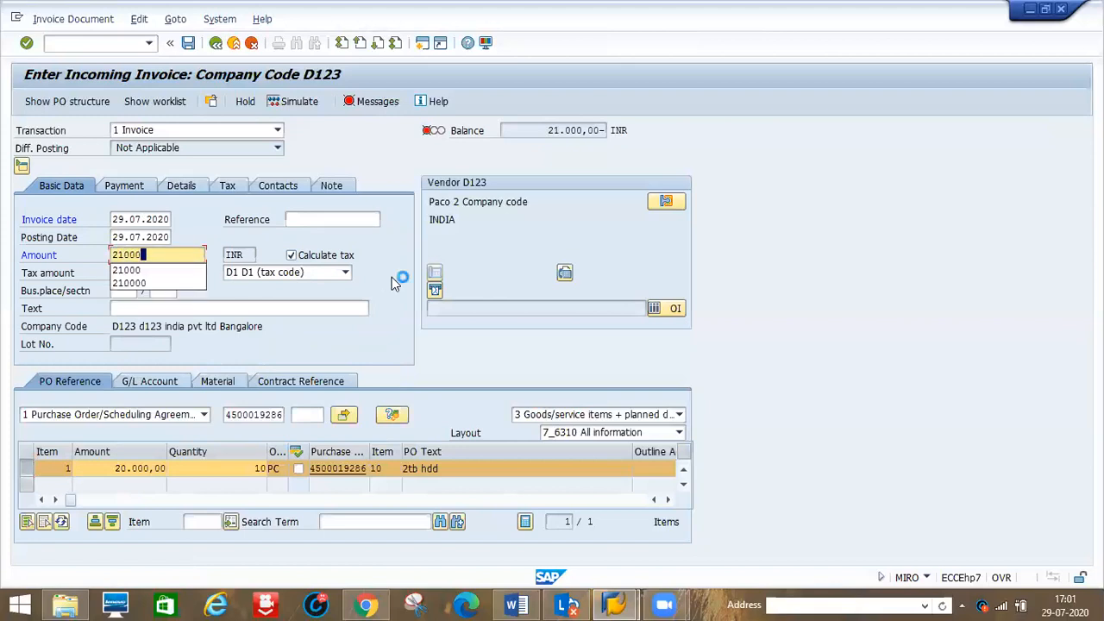
pyautogui.press('Return')
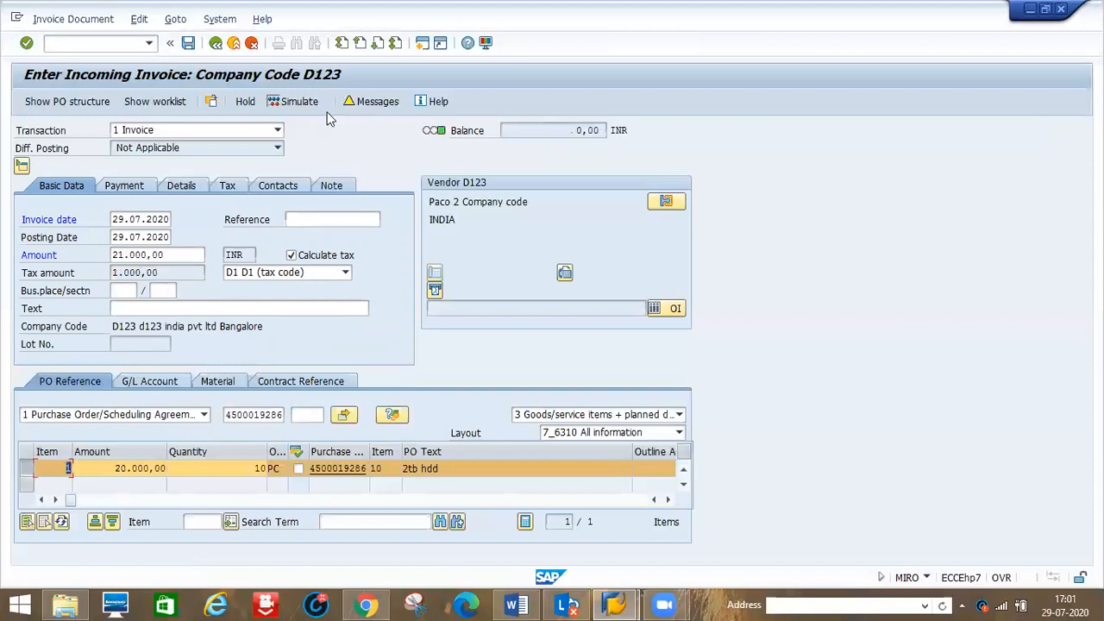
pyautogui.click(189, 45)
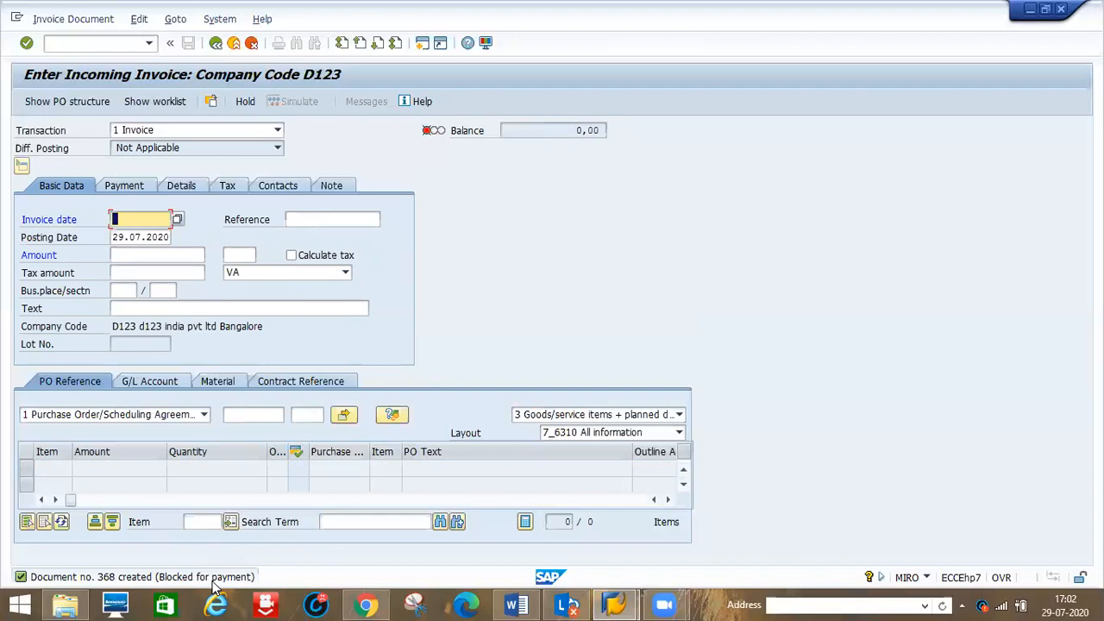
# Look up the Release Invoice transaction code MRBR in the Word notes and return to SAP
pyautogui.click(531, 601)
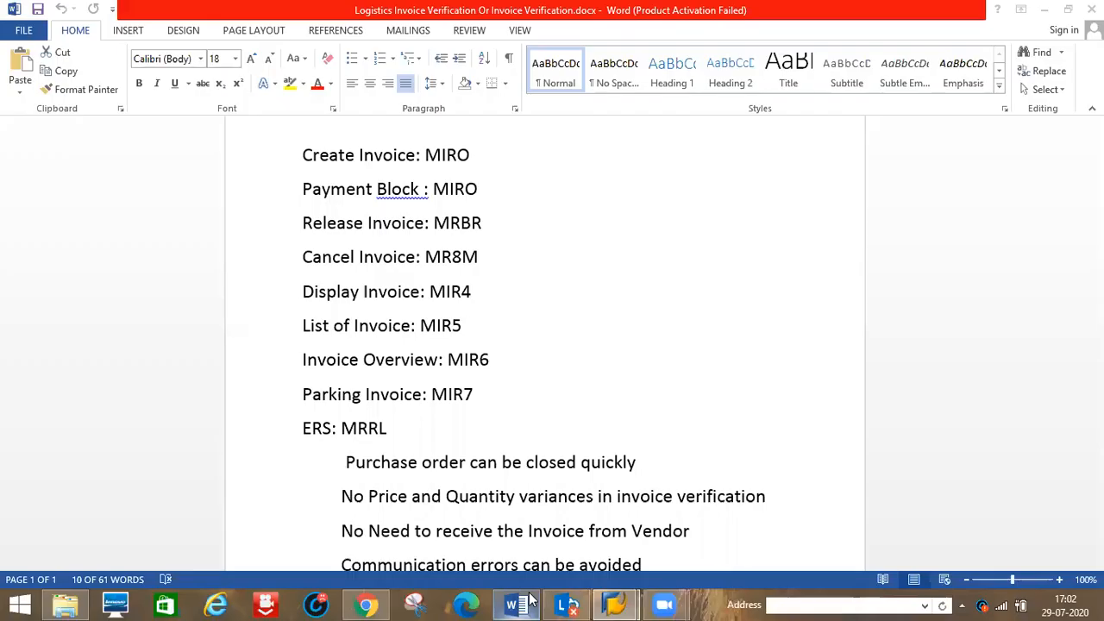
pyautogui.click(472, 222)
pyautogui.moveTo(437, 219); pyautogui.dragTo(488, 221)
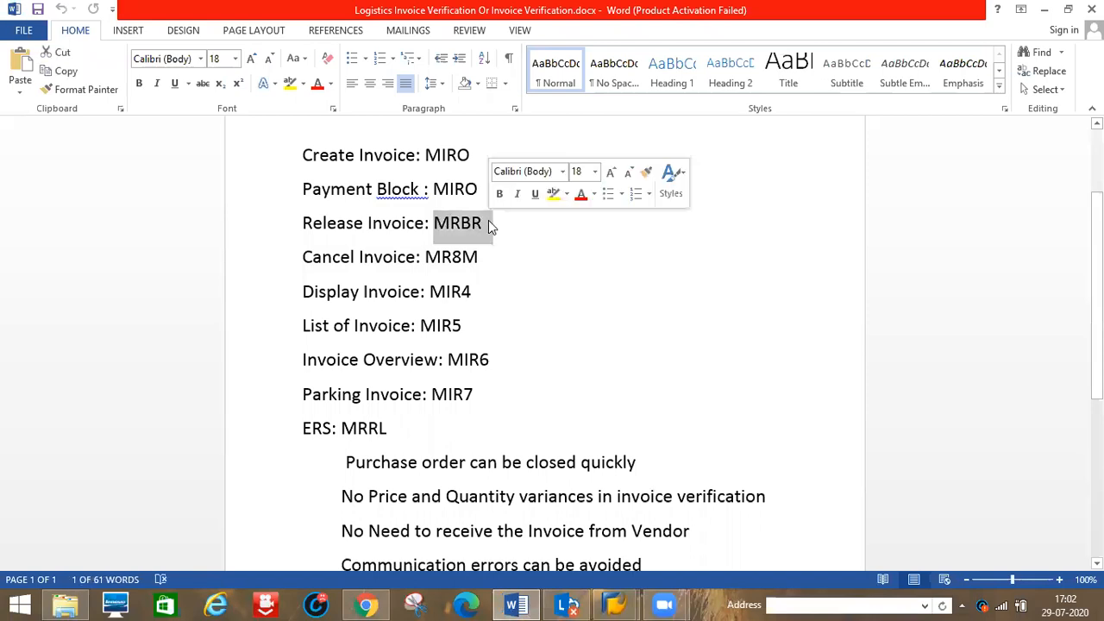
pyautogui.hotkey('alt', 'Tab')
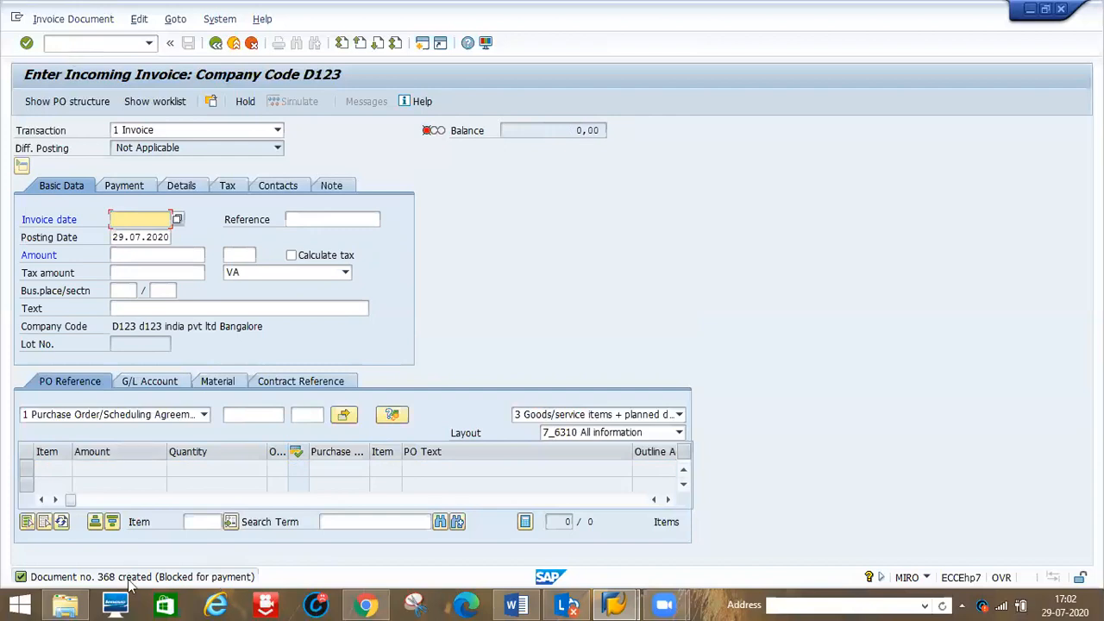
pyautogui.click(54, 42)
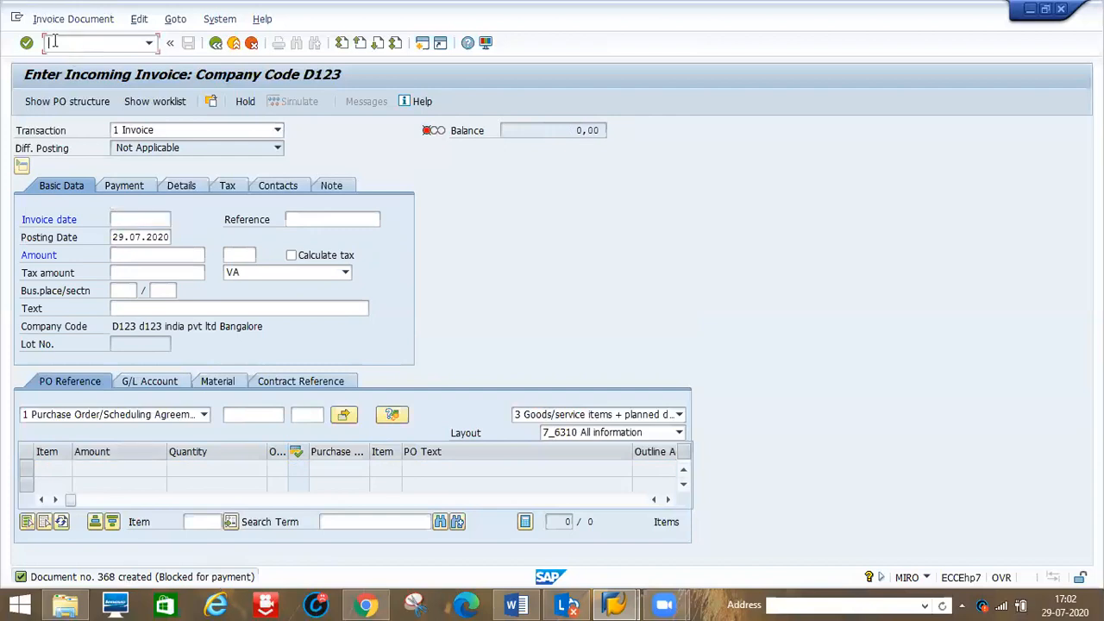
pyautogui.write('/nmir8m')
pyautogui.press('Return')
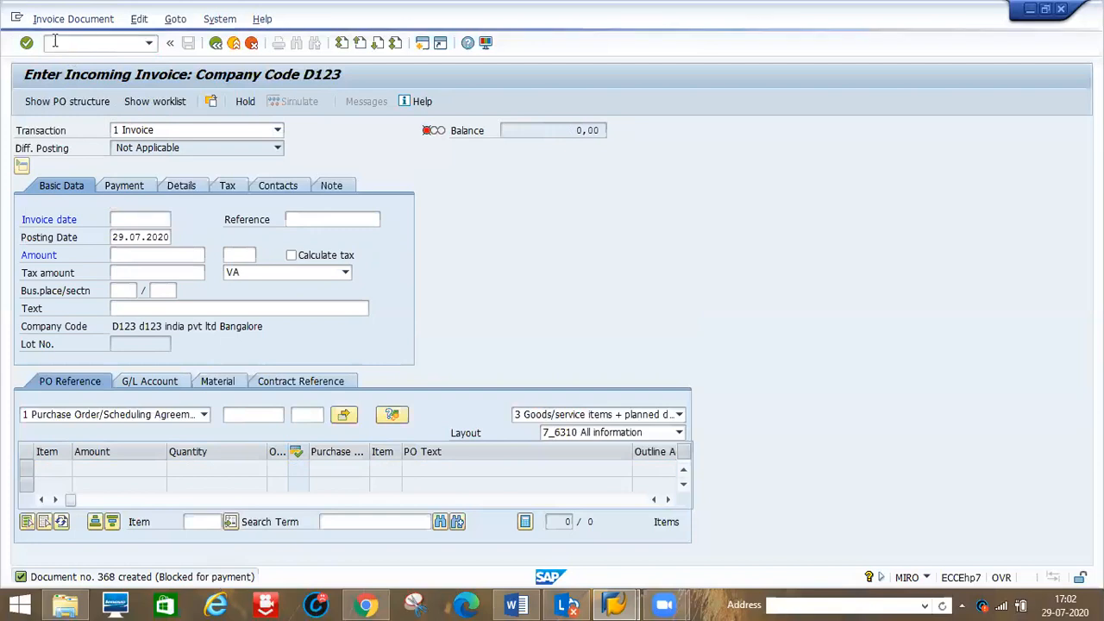
# Open transaction MRBR and list the blocked invoice using the Manual Payment Block procedure
pyautogui.click(100, 44)
pyautogui.write('/nmr')
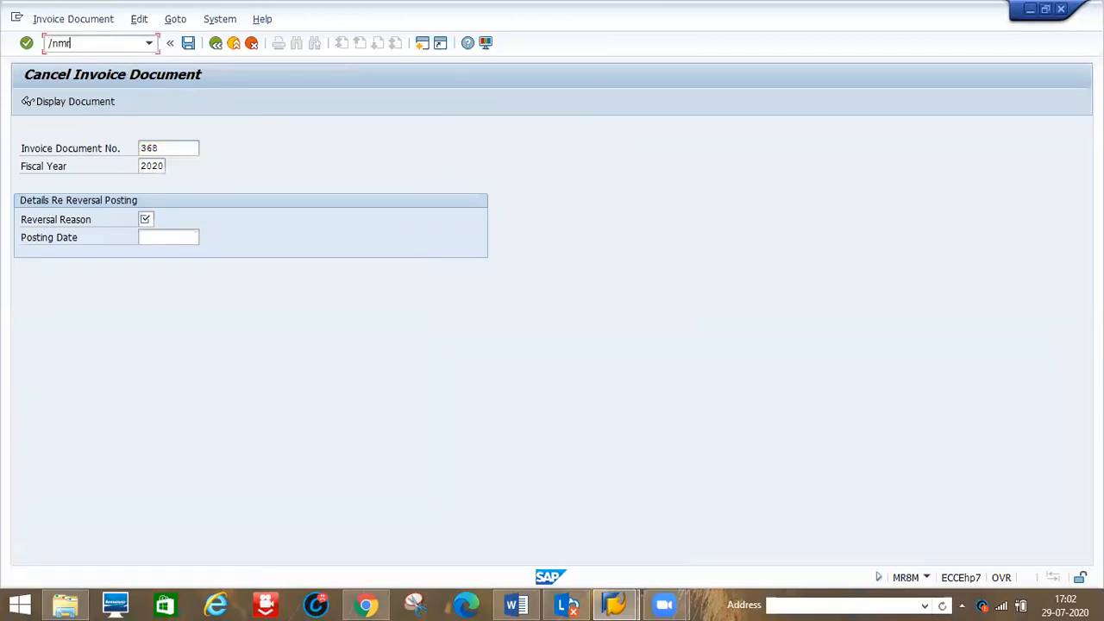
pyautogui.write('br')
pyautogui.press('Return')
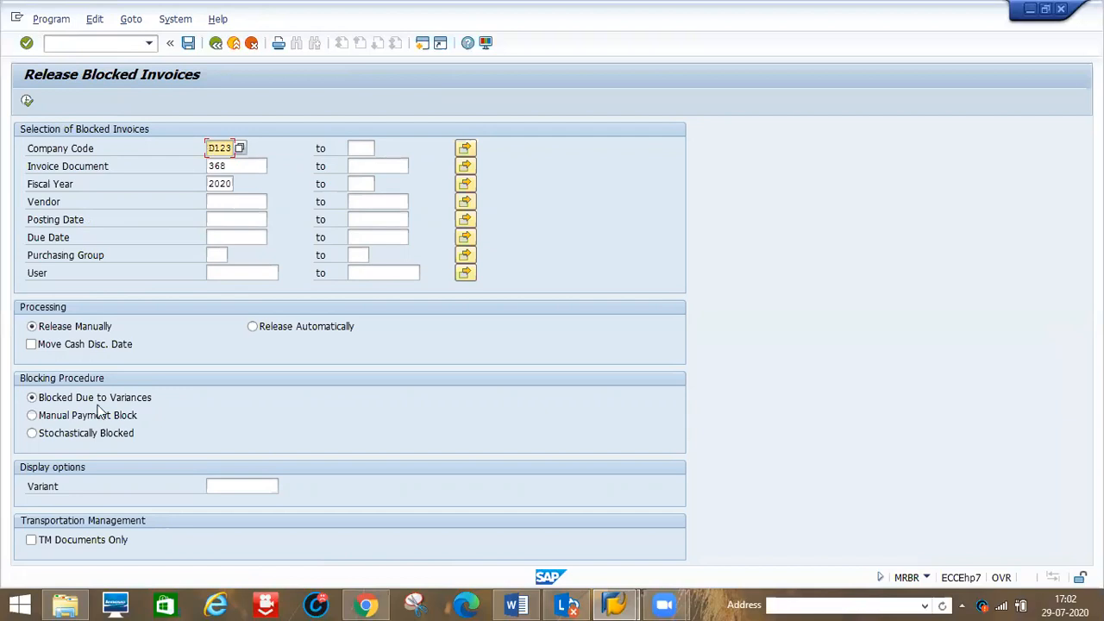
pyautogui.click(32, 416)
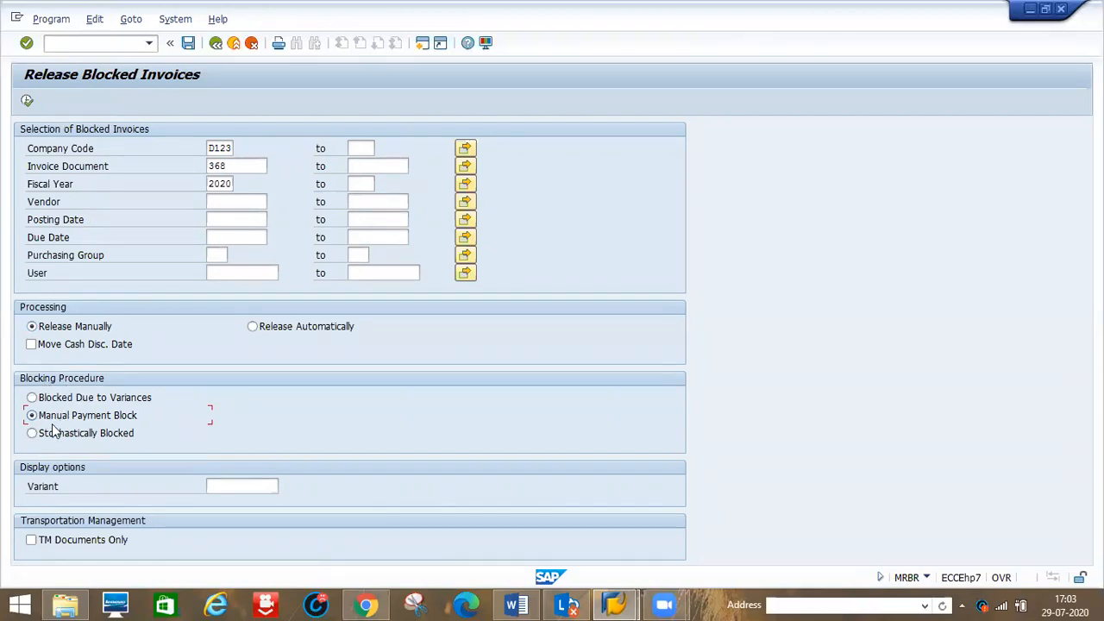
pyautogui.click(27, 101)
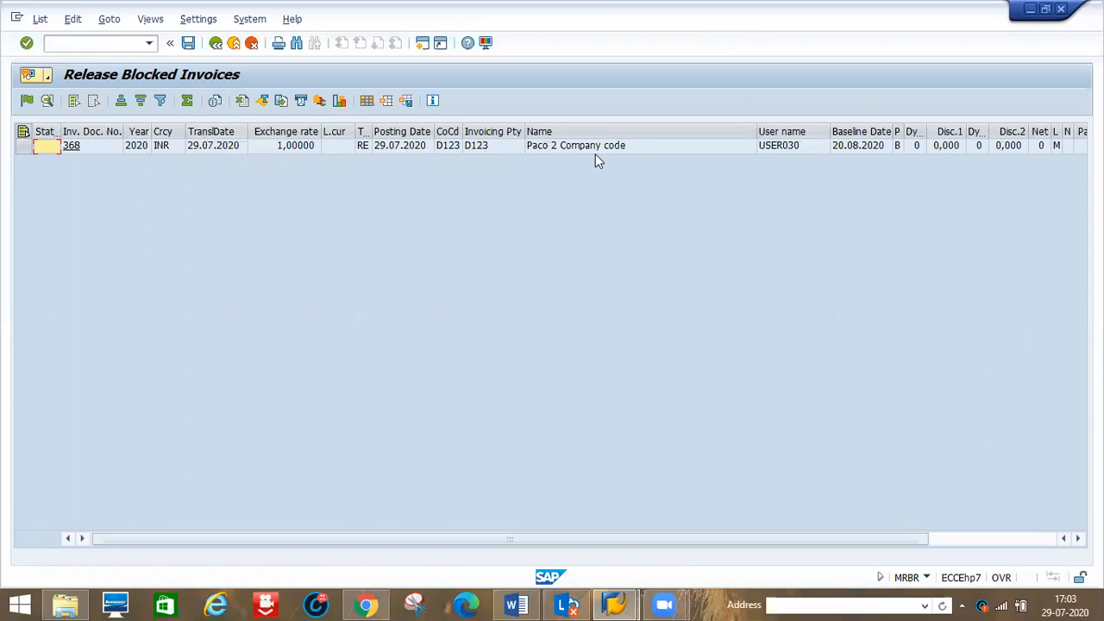
# Narrow the Name column and examine all fields of the blocked invoice's row in the release list
pyautogui.moveTo(758, 128); pyautogui.dragTo(635, 128)
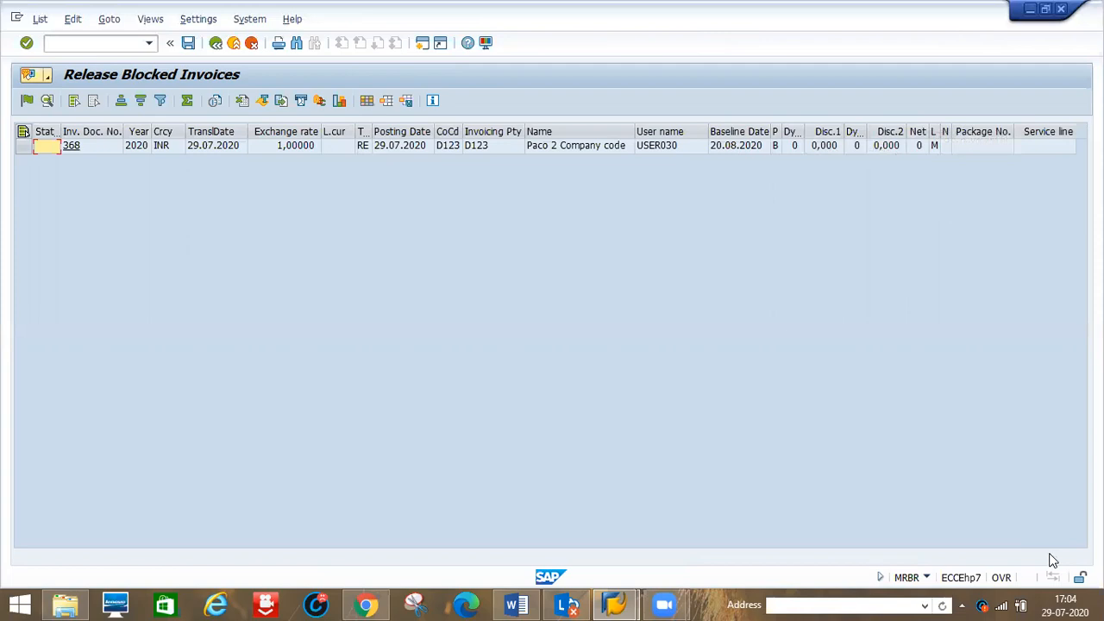
pyautogui.press('Right')
pyautogui.press('Right')
pyautogui.press('Right')
pyautogui.press('Right')
pyautogui.press('Right')
pyautogui.press('Right')
pyautogui.press('Right')
pyautogui.press('Right')
pyautogui.press('Right')
pyautogui.press('Right')
pyautogui.press('Right')
pyautogui.press('Right')
pyautogui.press('Right')
pyautogui.press('Right')
pyautogui.press('Right')
pyautogui.press('Right')
pyautogui.press('Right')
pyautogui.press('Right')
pyautogui.press('Right')
pyautogui.press('Right')
pyautogui.press('Right')
pyautogui.press('Right')
pyautogui.press('Right')
# Flag the blocked invoice's row for release and save the release
pyautogui.click(24, 148)
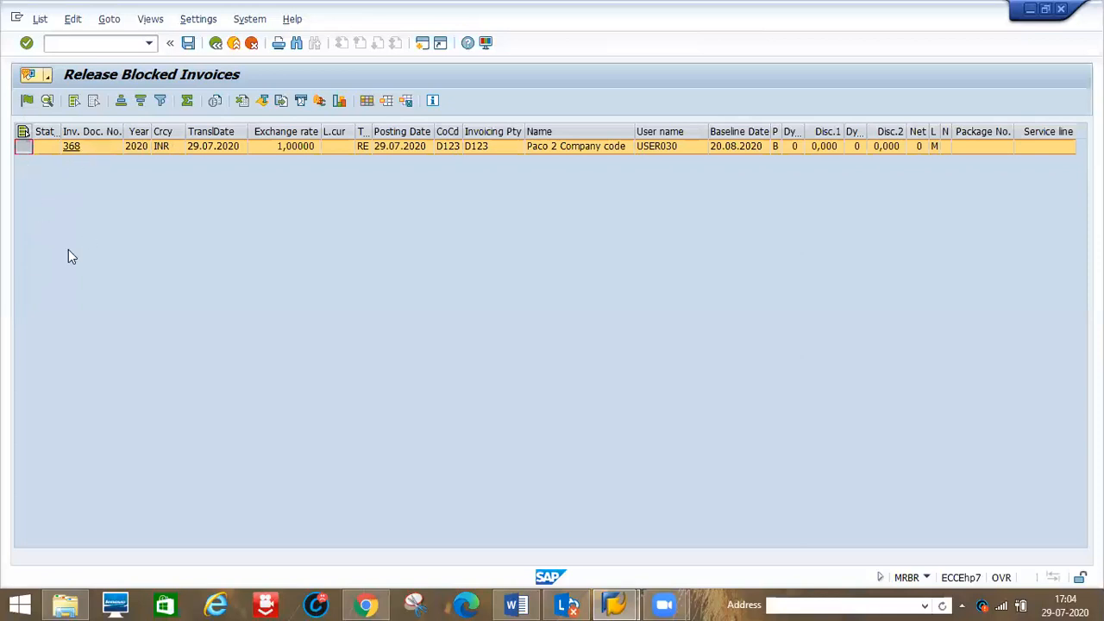
pyautogui.click(27, 102)
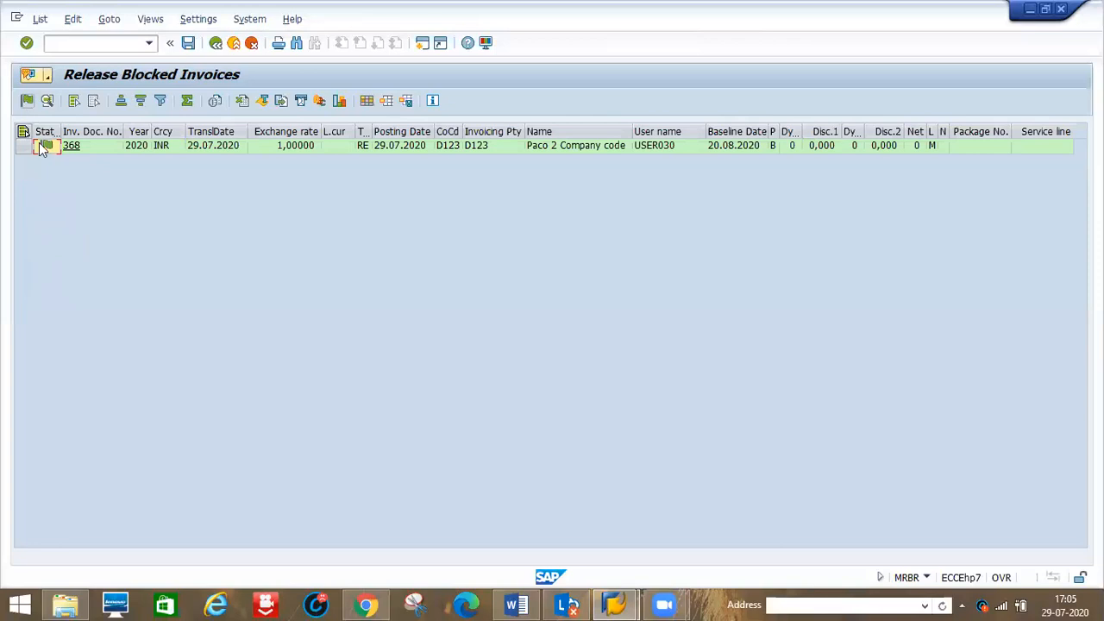
pyautogui.click(192, 46)
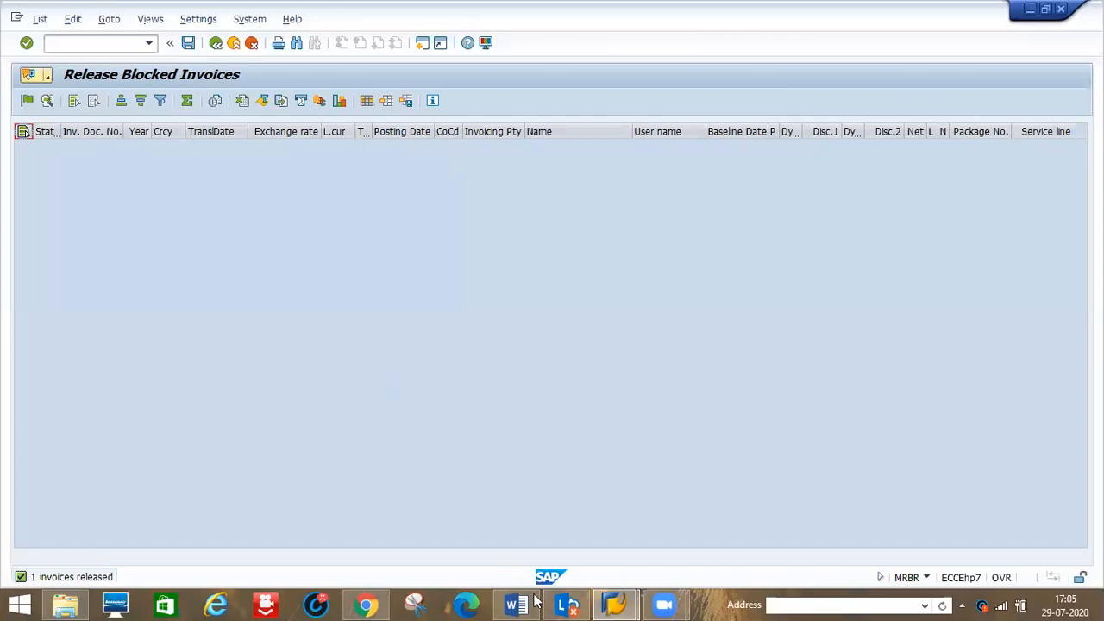
# Open transaction MIGO and load the most recently used purchase order for goods receipt
pyautogui.moveTo(623, 602)
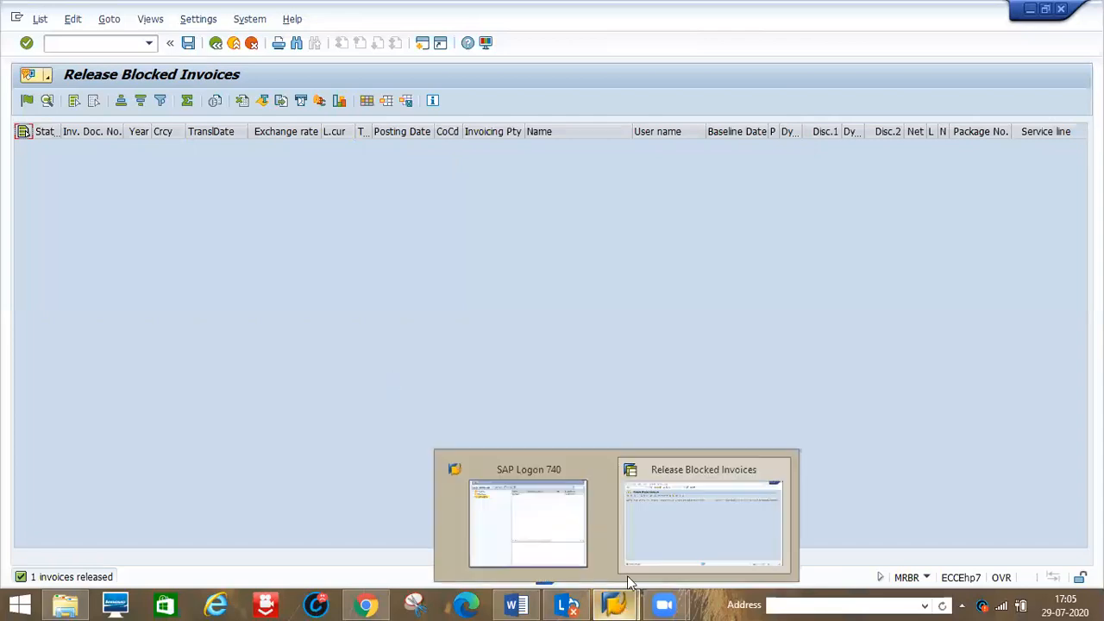
pyautogui.click(671, 536)
pyautogui.write('/nmigo')
pyautogui.press('BackSpace')
pyautogui.press('BackSpace')
pyautogui.write('go')
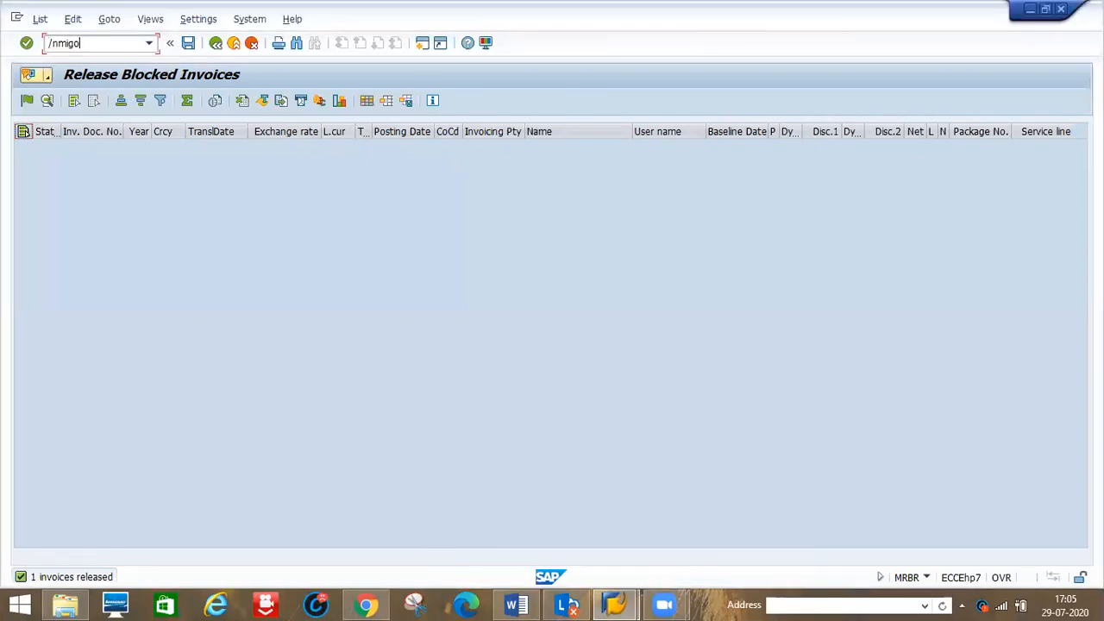
pyautogui.press('Return')
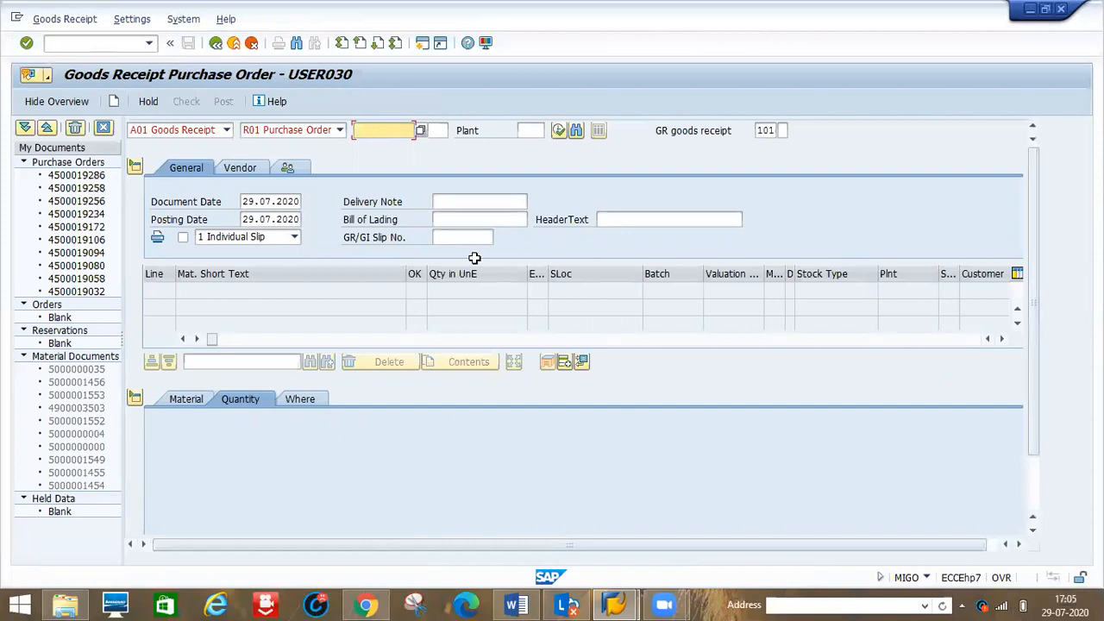
pyautogui.press('space')
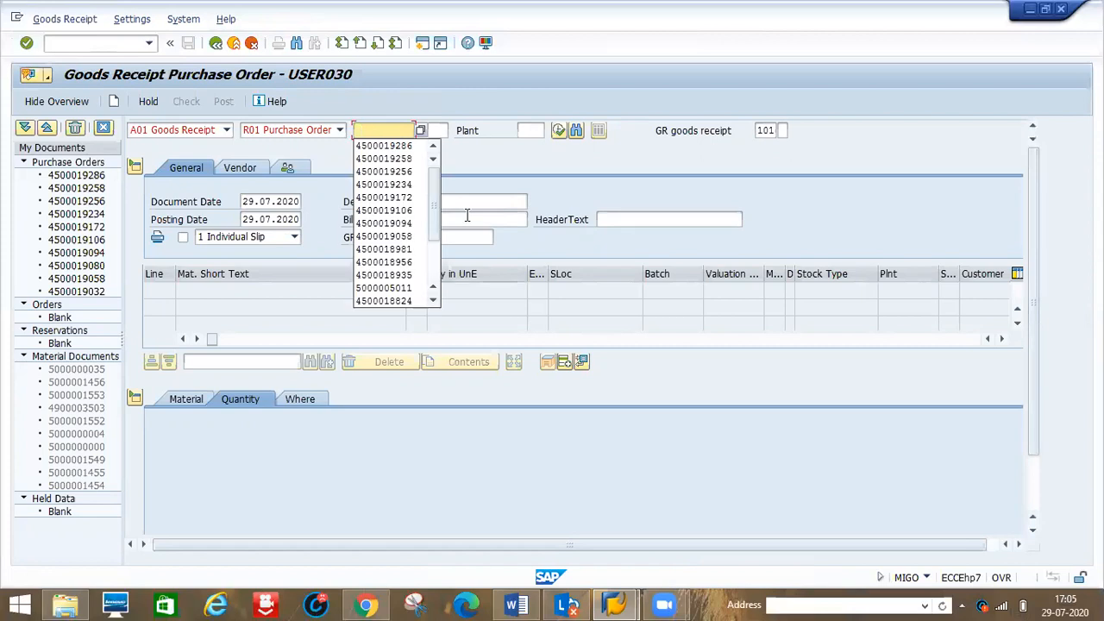
pyautogui.click(396, 149)
pyautogui.press('Return')
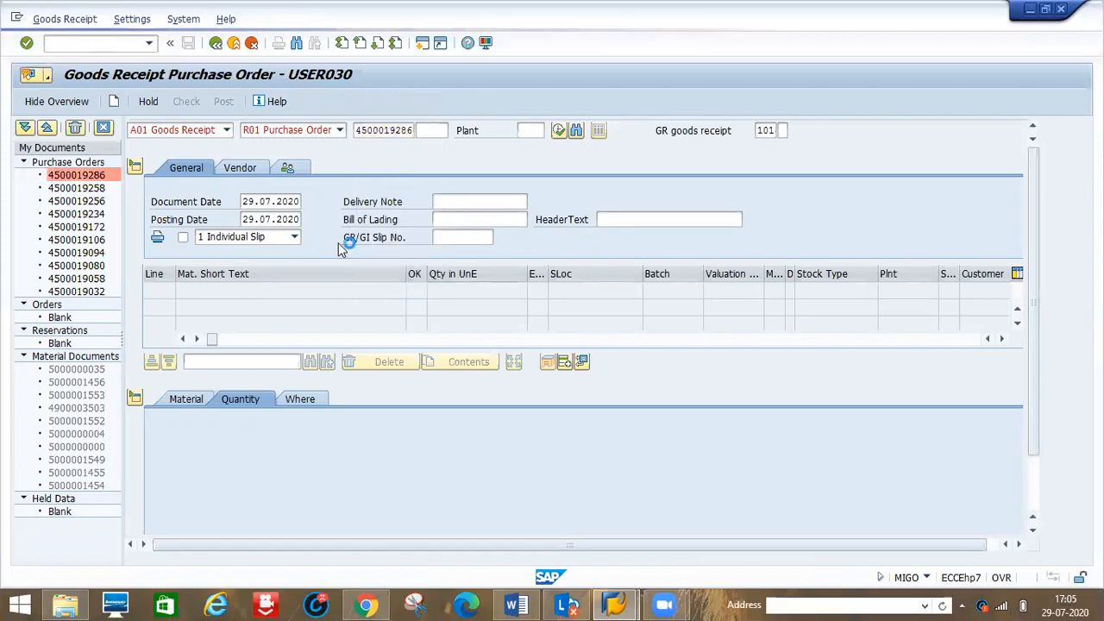
# Set the 2tb hdd item's quantity in unit of entry to 5, mark the item OK and post the goods receipt
pyautogui.click(299, 432)
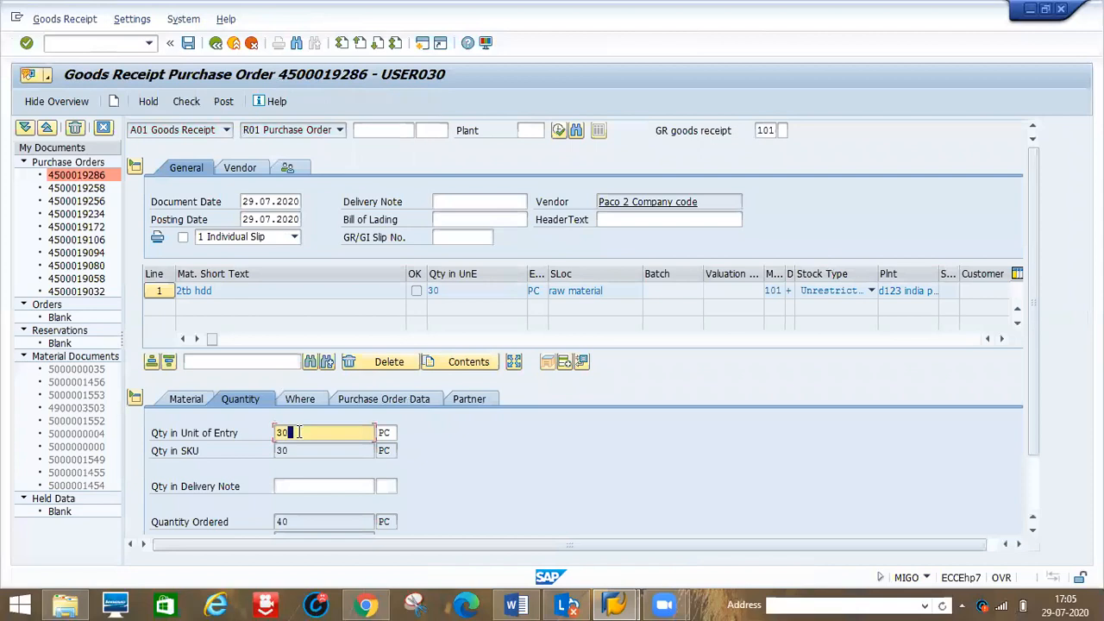
pyautogui.press('BackSpace')
pyautogui.press('BackSpace')
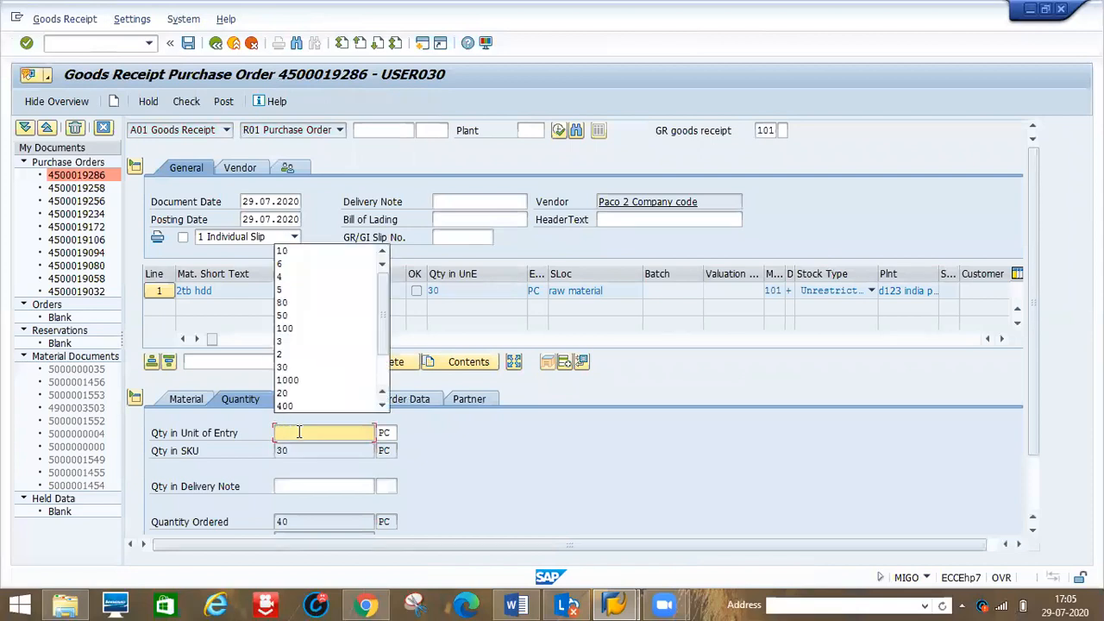
pyautogui.write('5')
pyautogui.press('Return')
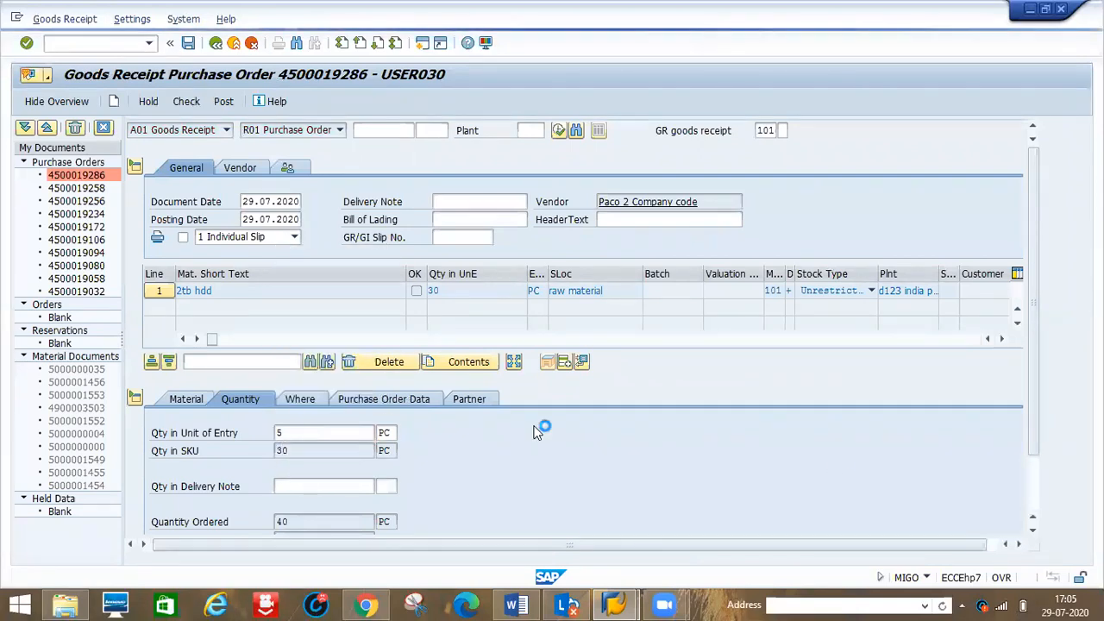
pyautogui.click(1030, 490)
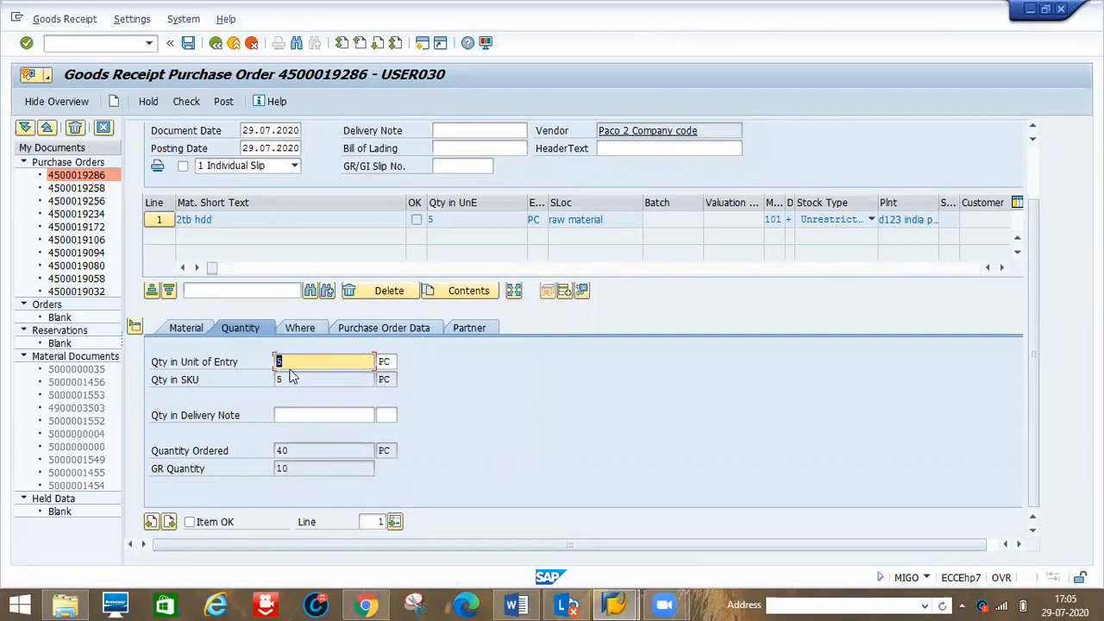
pyautogui.click(189, 523)
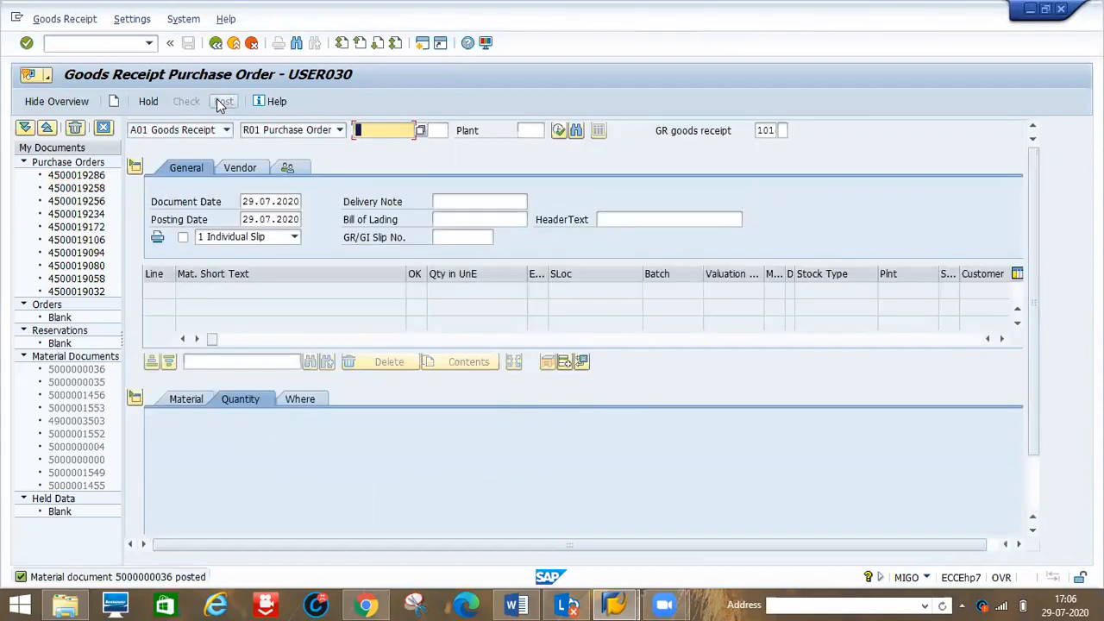
# Open transaction MIRO and set the invoice date to 29.07.2020
pyautogui.click(72, 45)
pyautogui.write('/nmiro')
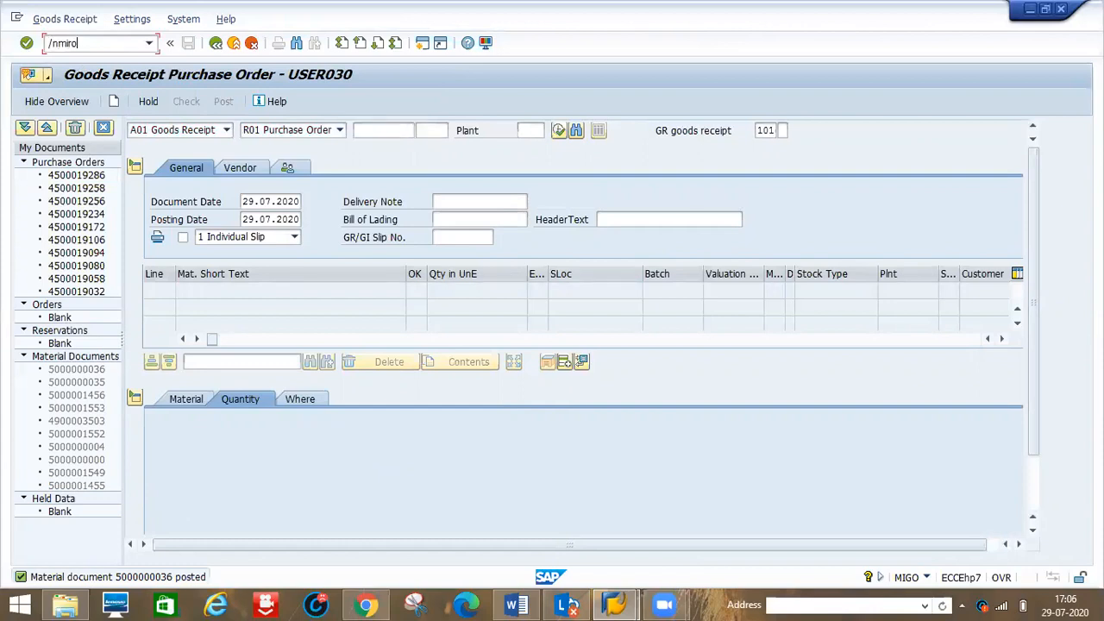
pyautogui.press('Return')
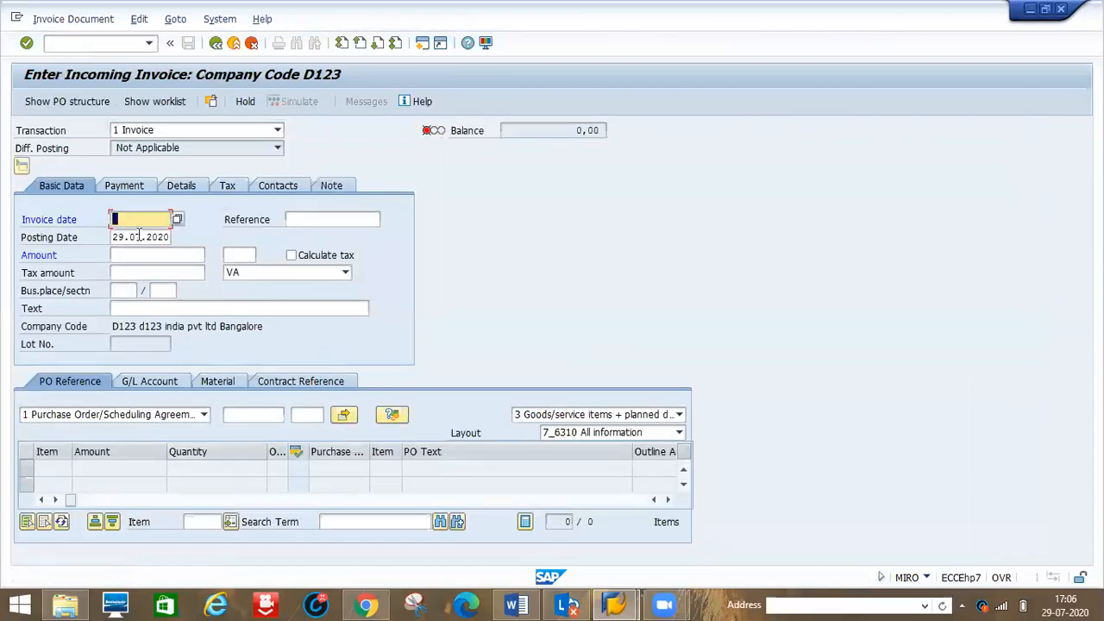
pyautogui.click(132, 222)
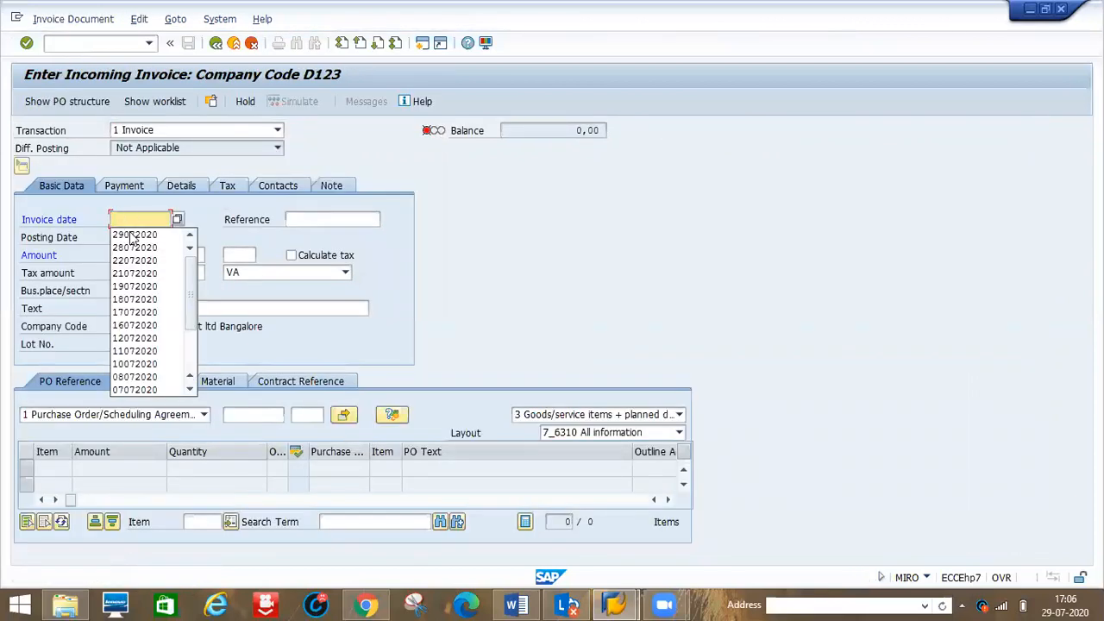
pyautogui.click(132, 237)
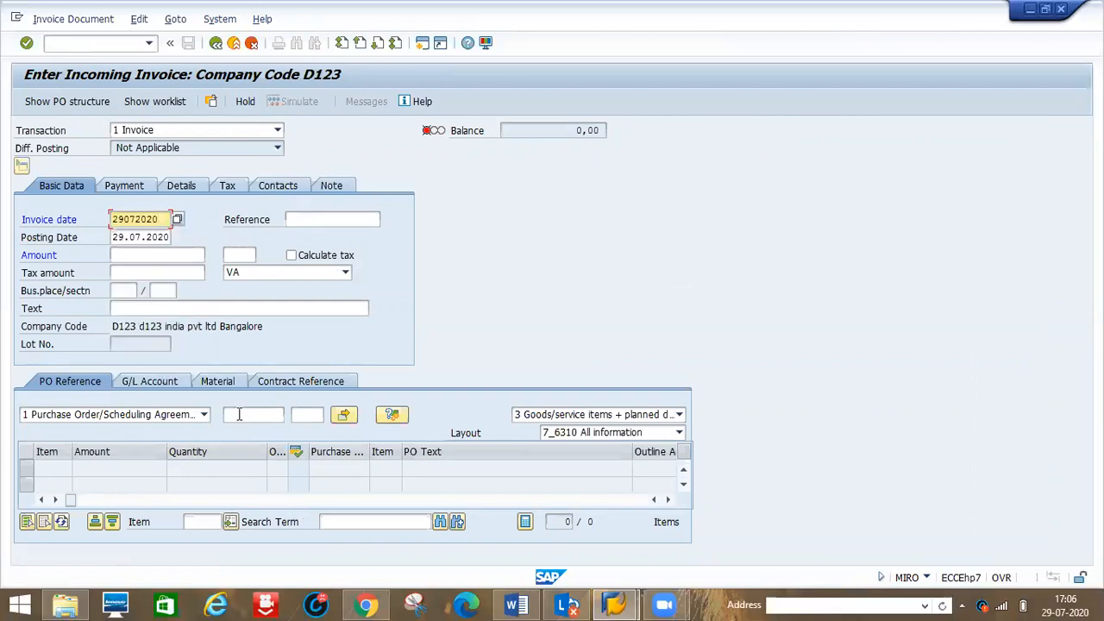
# Load the received 2tb hdd item into the invoice by referencing the same purchase order
pyautogui.click(239, 415)
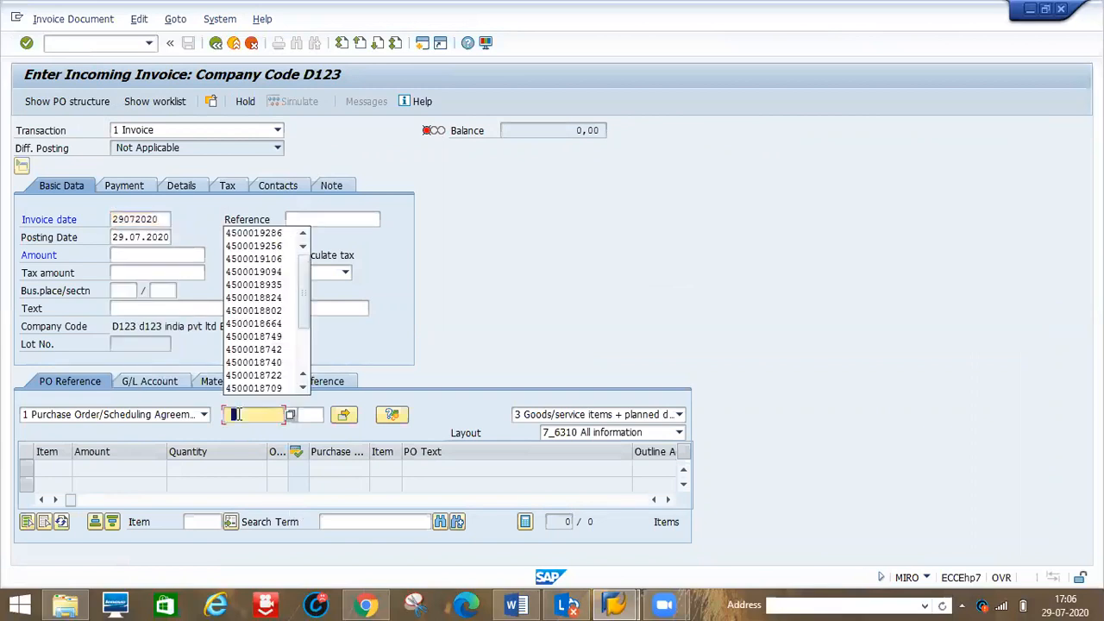
pyautogui.click(269, 234)
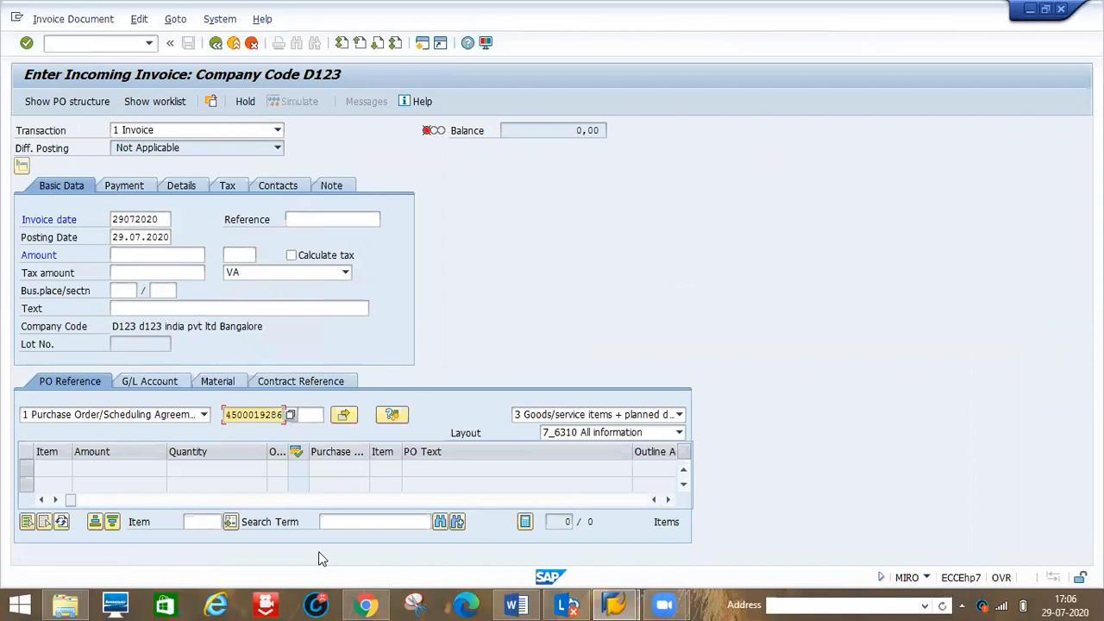
pyautogui.press('Return')
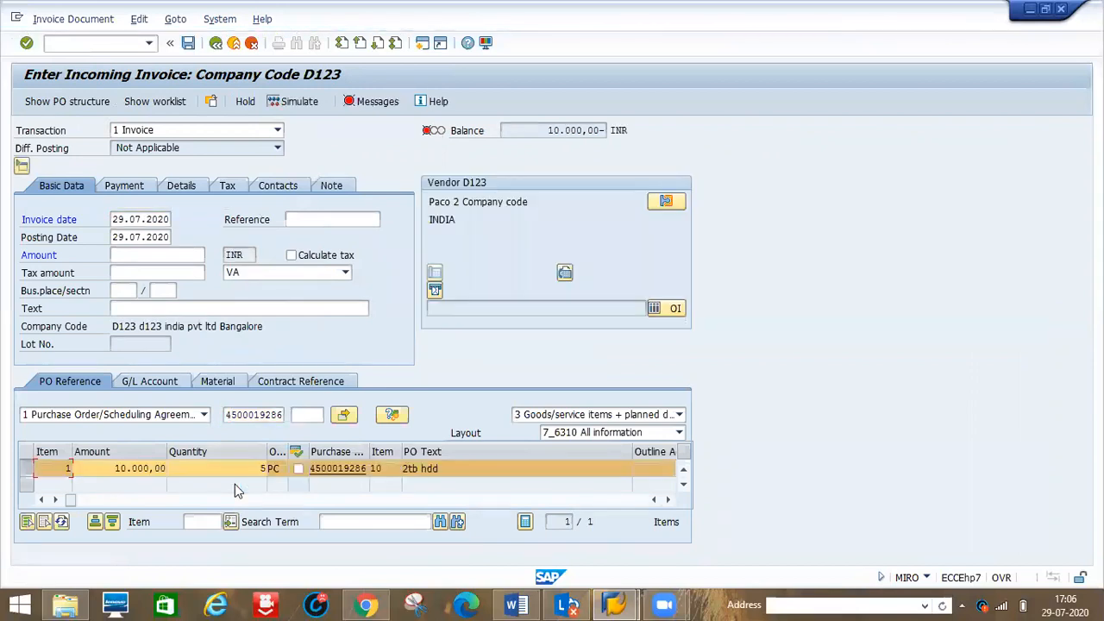
# Set the tax code to D1 (tax code) on the 2tb hdd item and in the invoice's basic data
pyautogui.moveTo(267, 451); pyautogui.dragTo(210, 449)
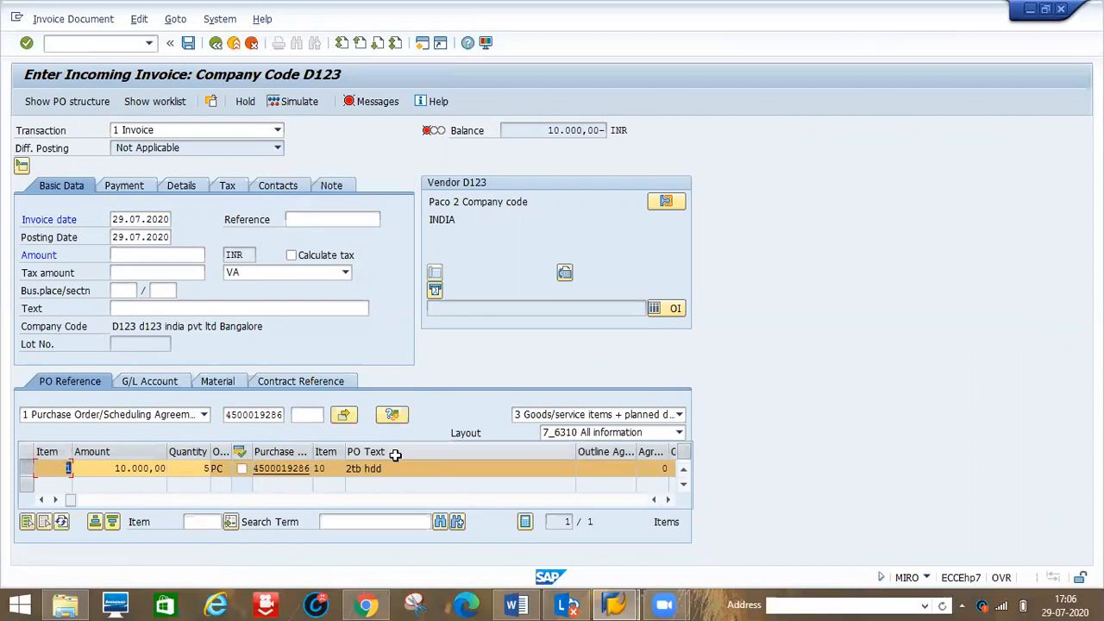
pyautogui.moveTo(575, 449); pyautogui.dragTo(400, 449)
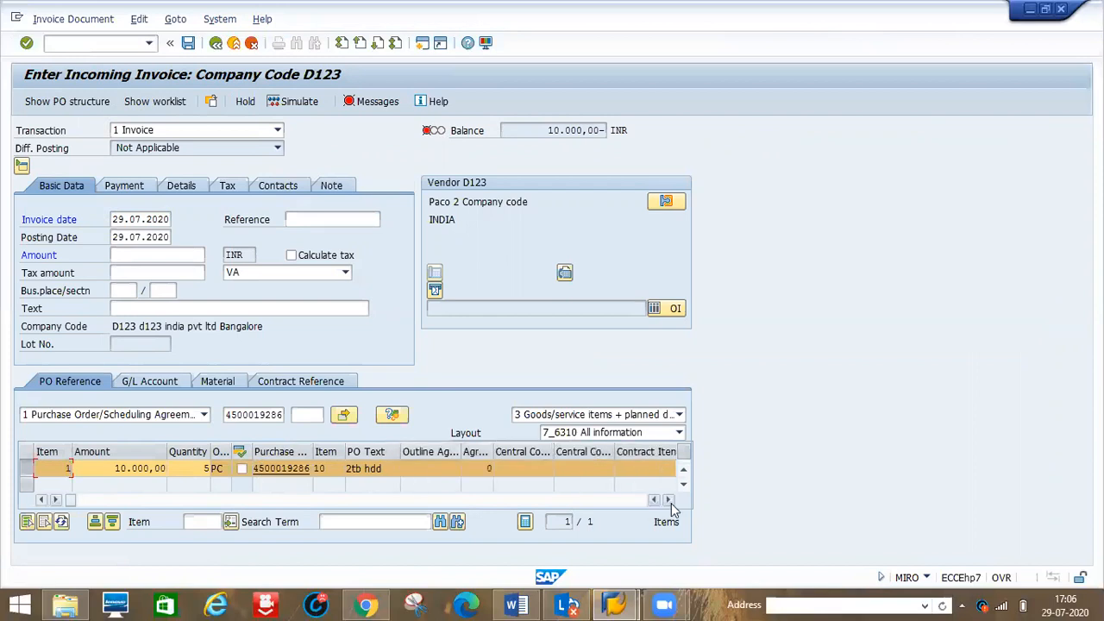
pyautogui.click(669, 499)
pyautogui.click(668, 499)
pyautogui.click(668, 500)
pyautogui.click(669, 500)
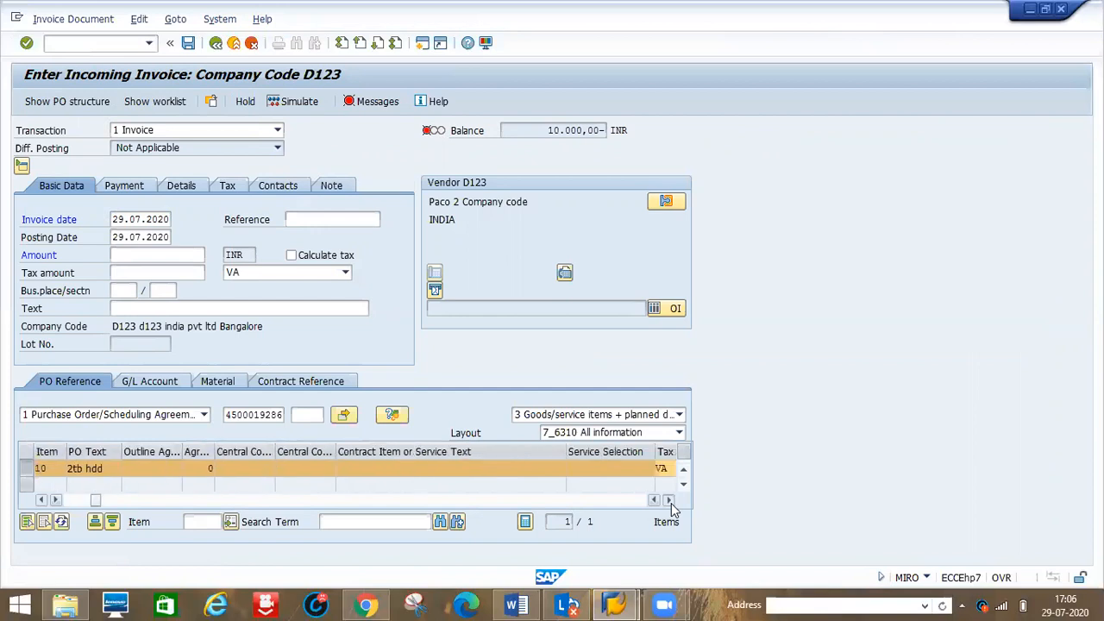
pyautogui.click(668, 499)
pyautogui.click(519, 475)
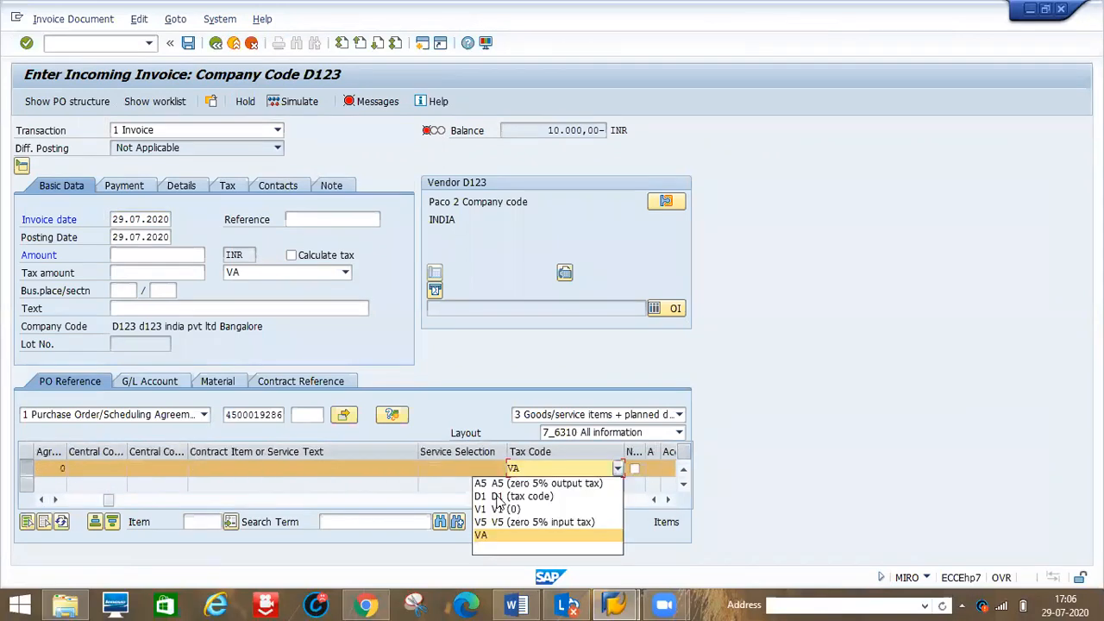
pyautogui.click(485, 498)
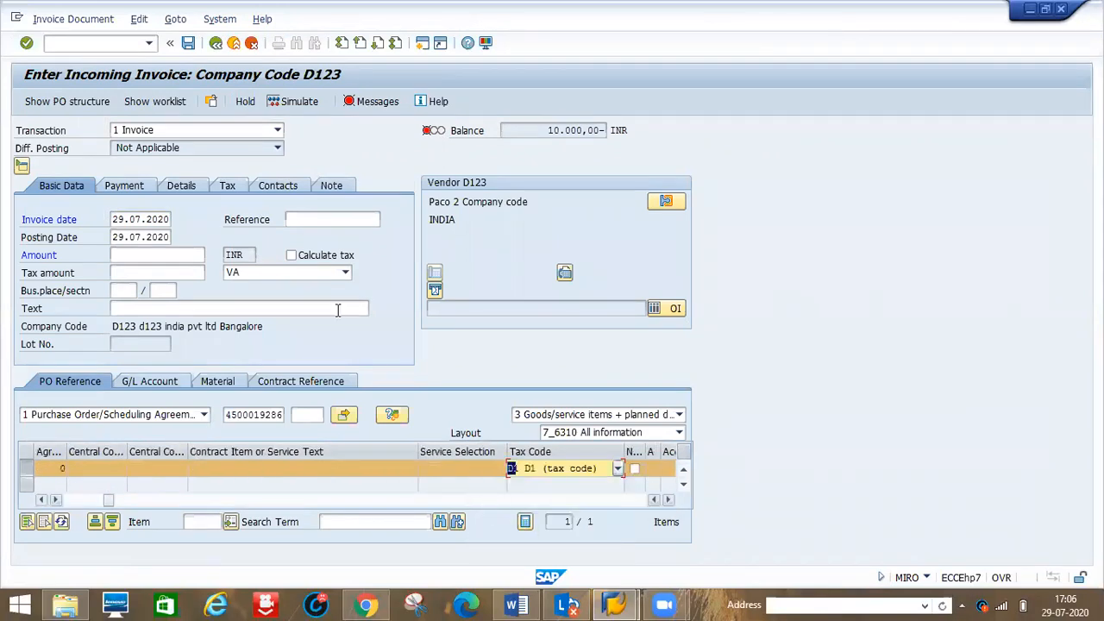
pyautogui.click(270, 270)
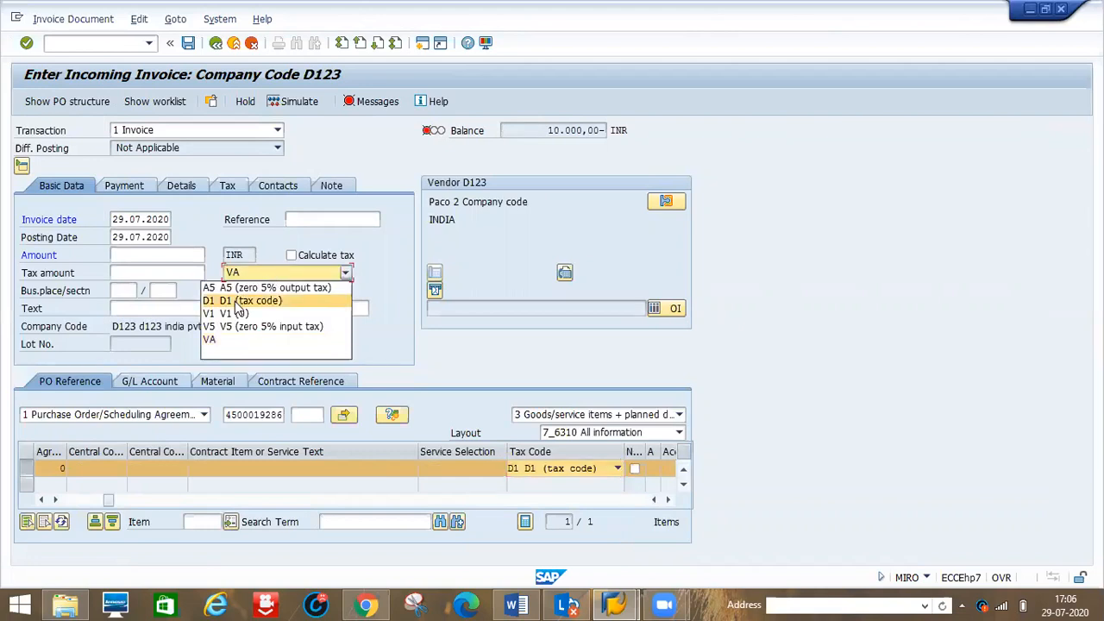
pyautogui.click(237, 295)
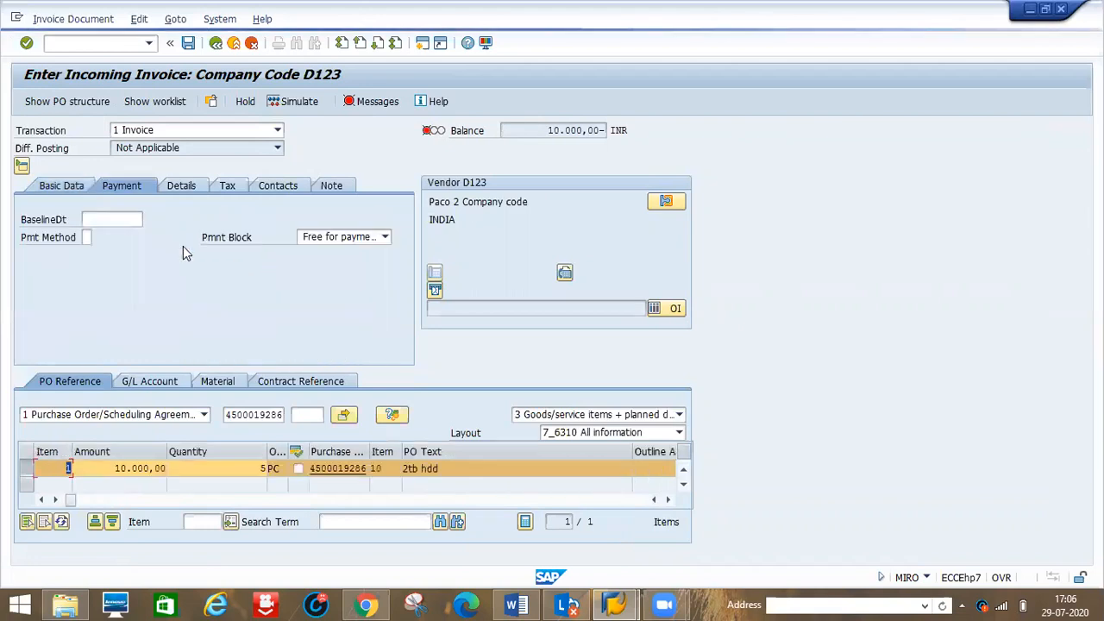
# Set the invoice's payment baseline date to 20082020 and check the transaction list in the Word document
pyautogui.click(107, 216)
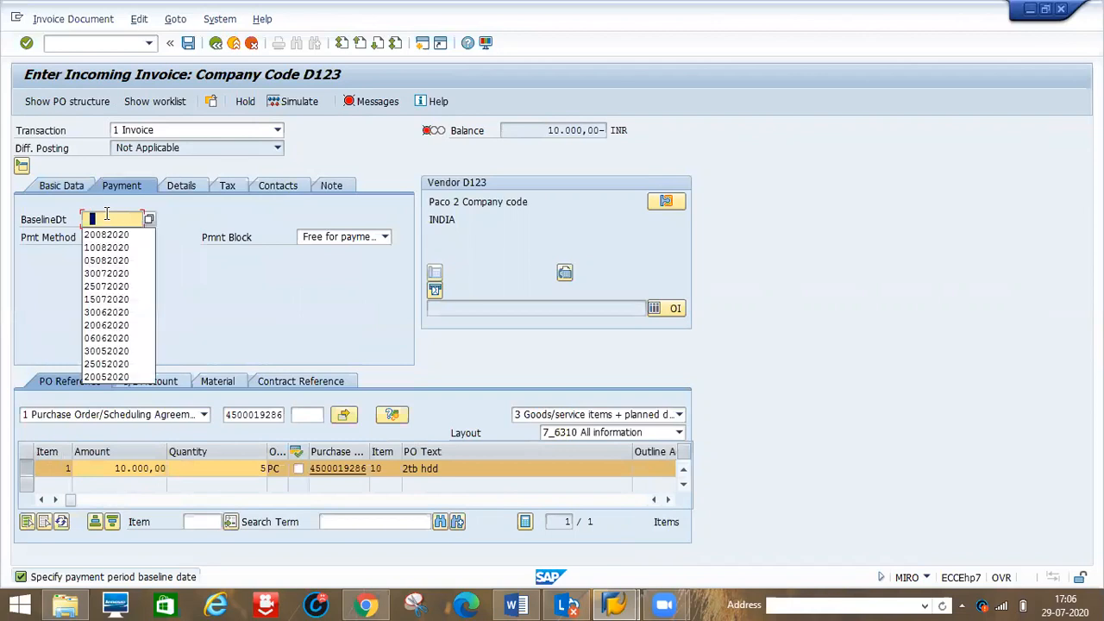
pyautogui.click(105, 236)
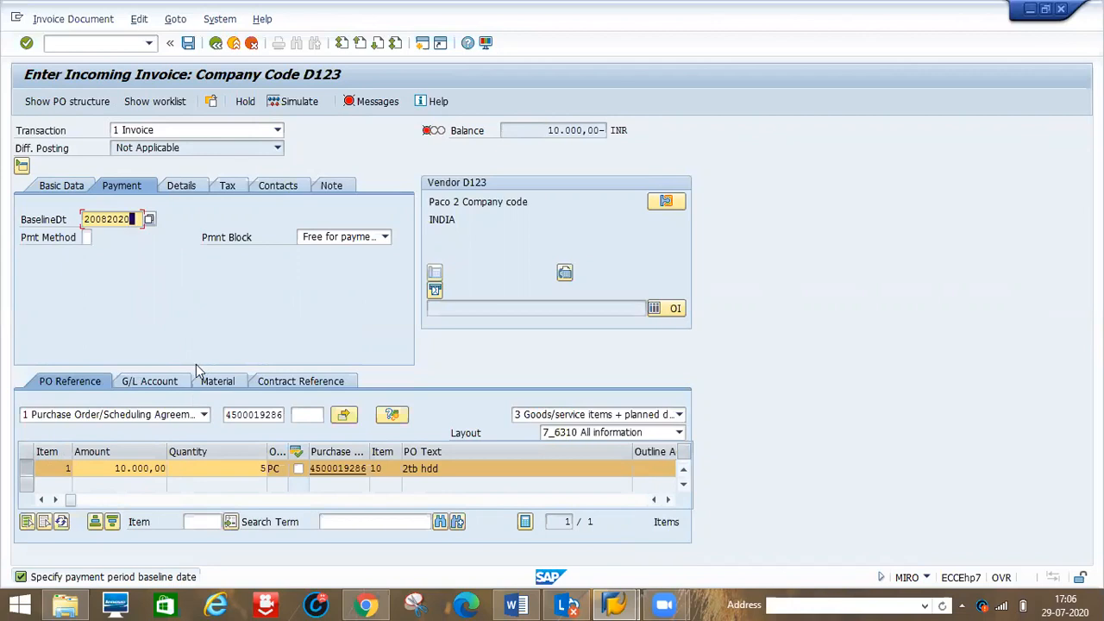
pyautogui.click(521, 605)
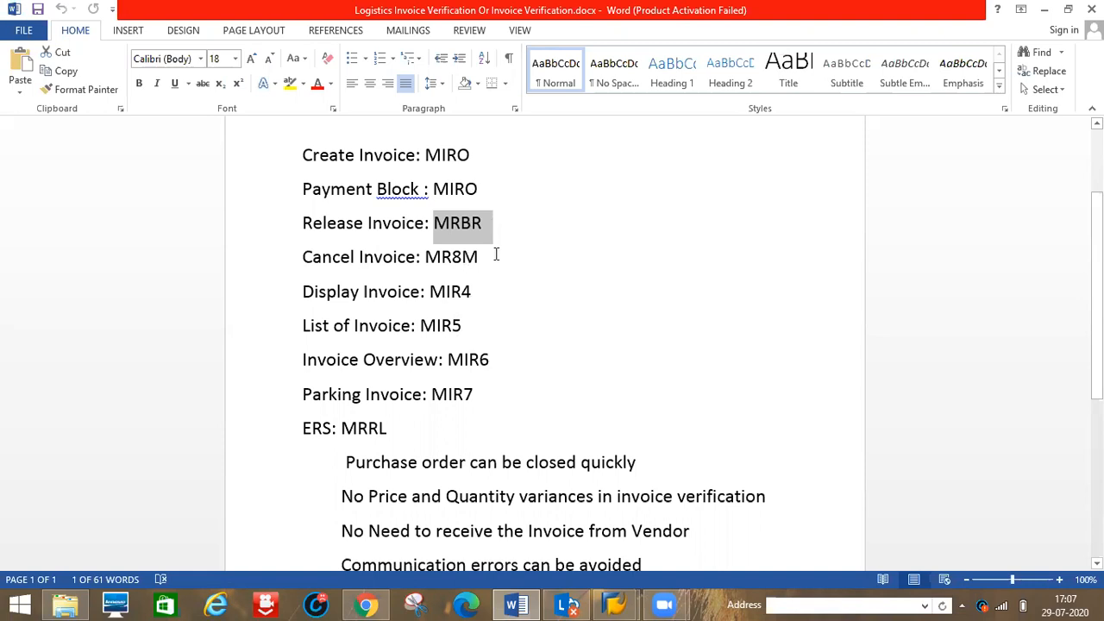
pyautogui.hotkey('alt', 'Tab')
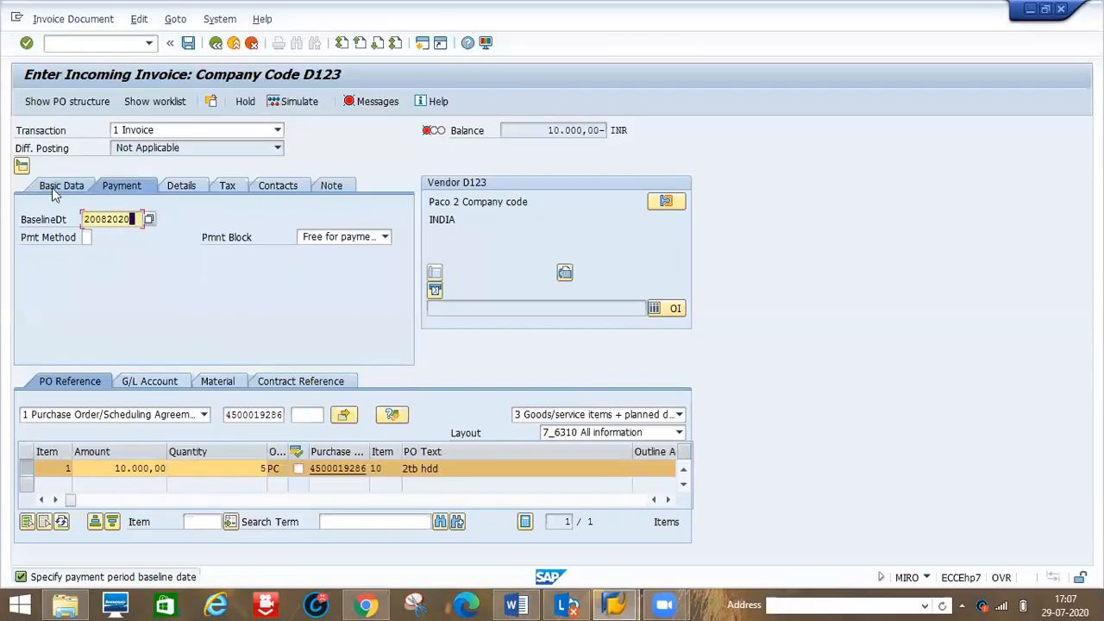
# Turn on automatic tax calculation in the invoice's basic data and update the tax amount
pyautogui.click(59, 188)
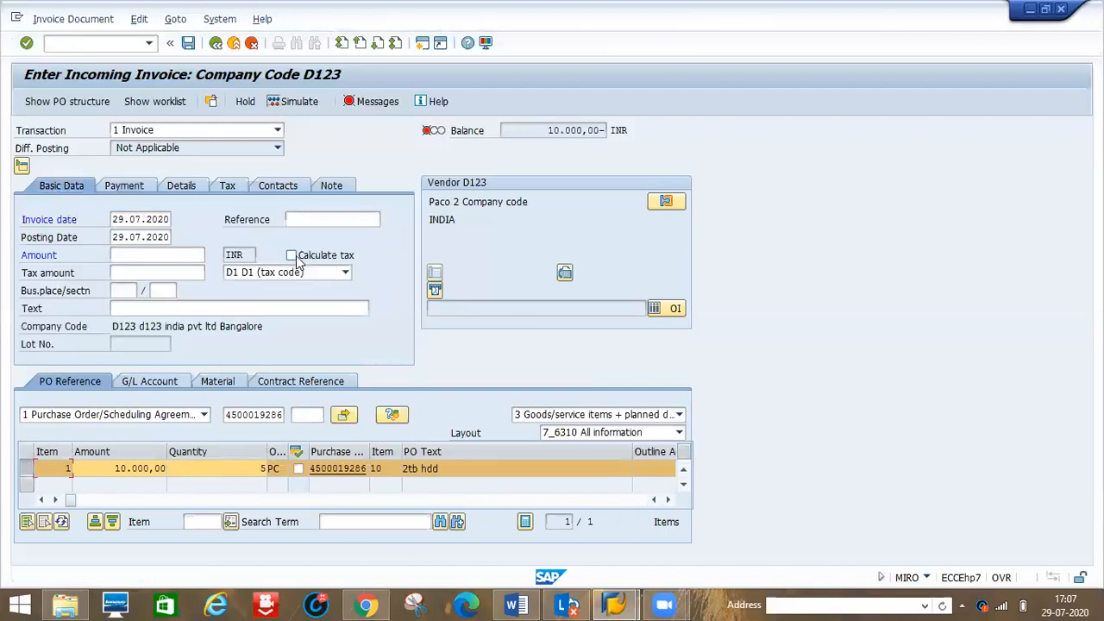
pyautogui.click(292, 256)
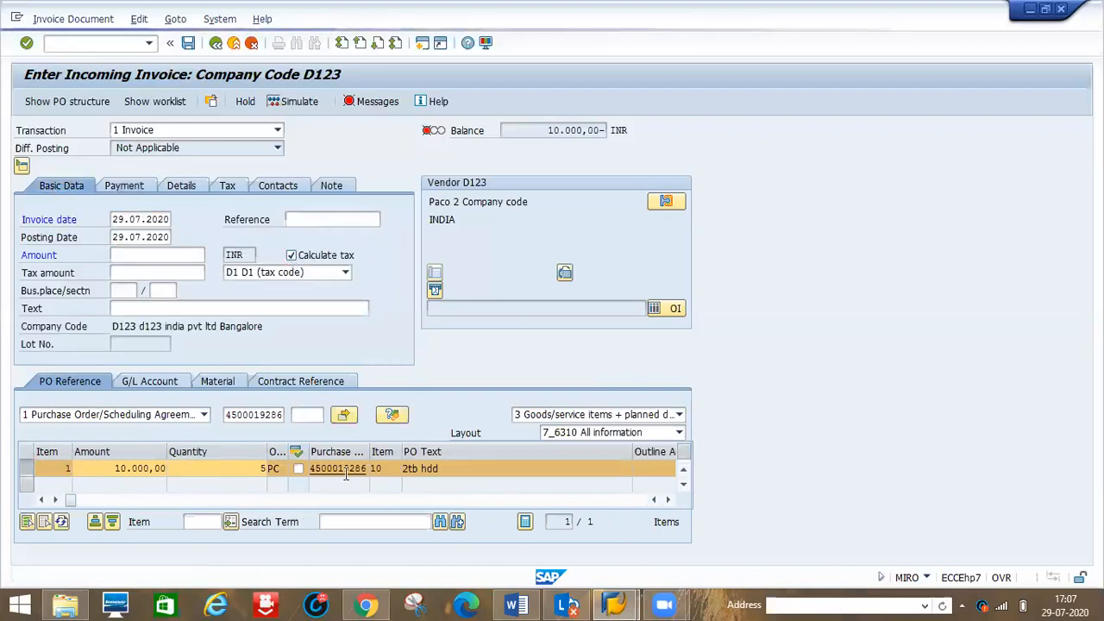
pyautogui.press('Return')
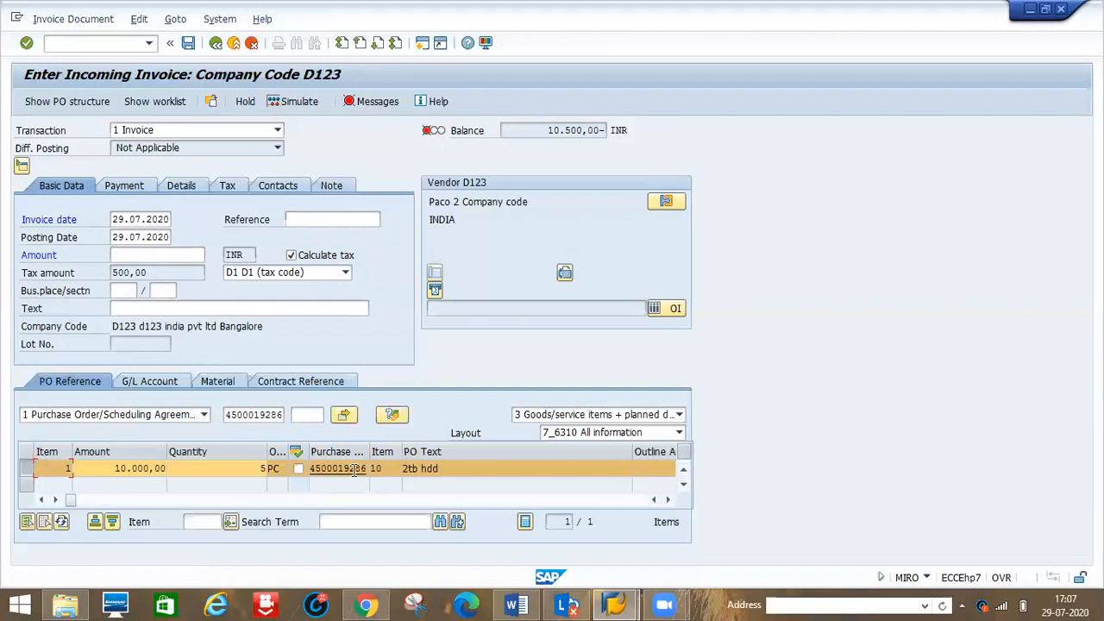
# Set the invoice amount to 10500 and post the invoice
pyautogui.click(140, 256)
pyautogui.write('10500')
pyautogui.press('Return')
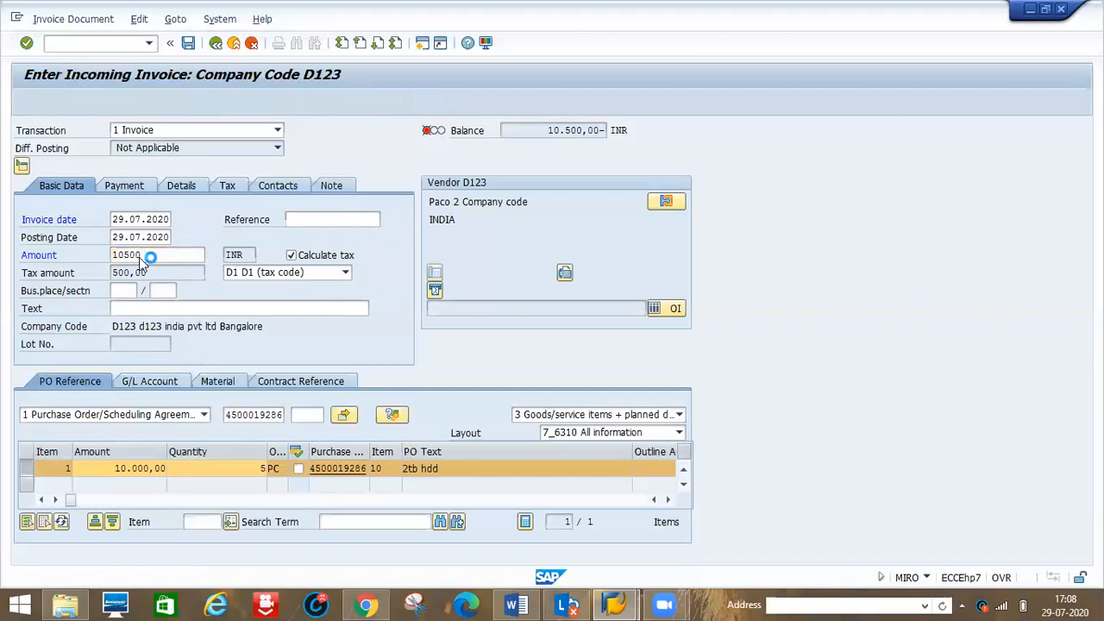
pyautogui.click(188, 44)
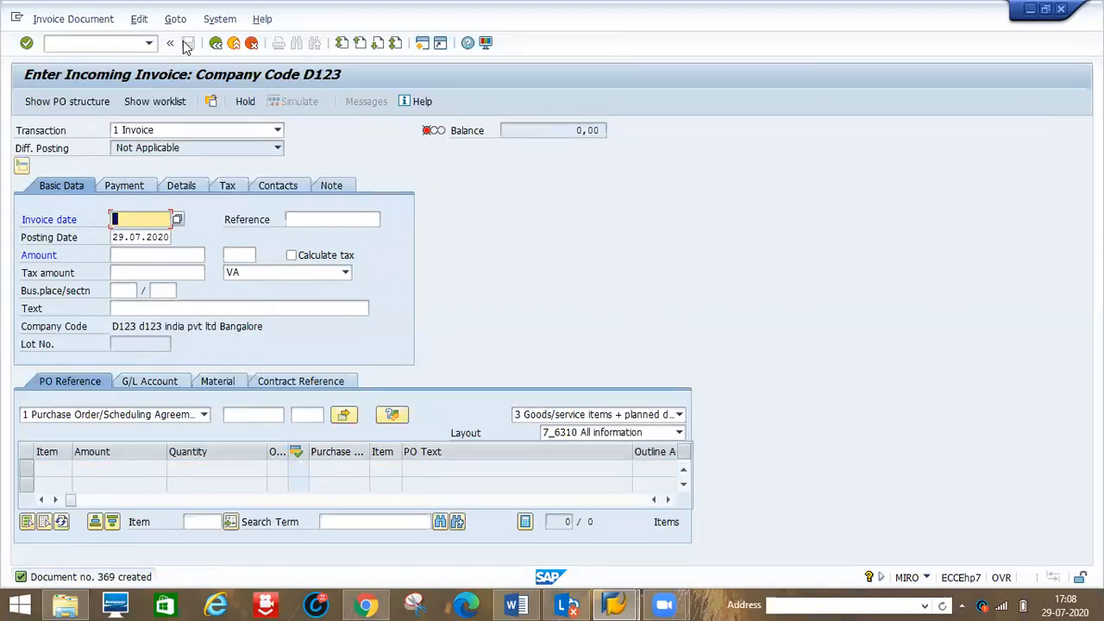
# Open transaction MR8M to cancel an invoice document
pyautogui.click(102, 44)
pyautogui.write('/nmi')
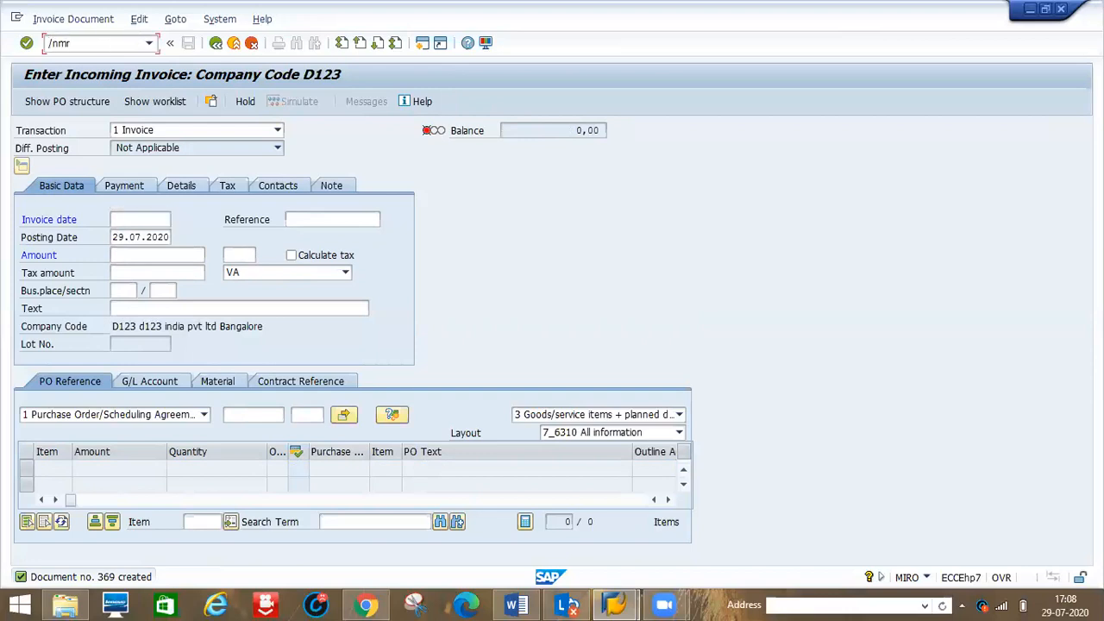
pyautogui.write('8n')
pyautogui.press('BackSpace')
pyautogui.write('m')
pyautogui.press('Return')
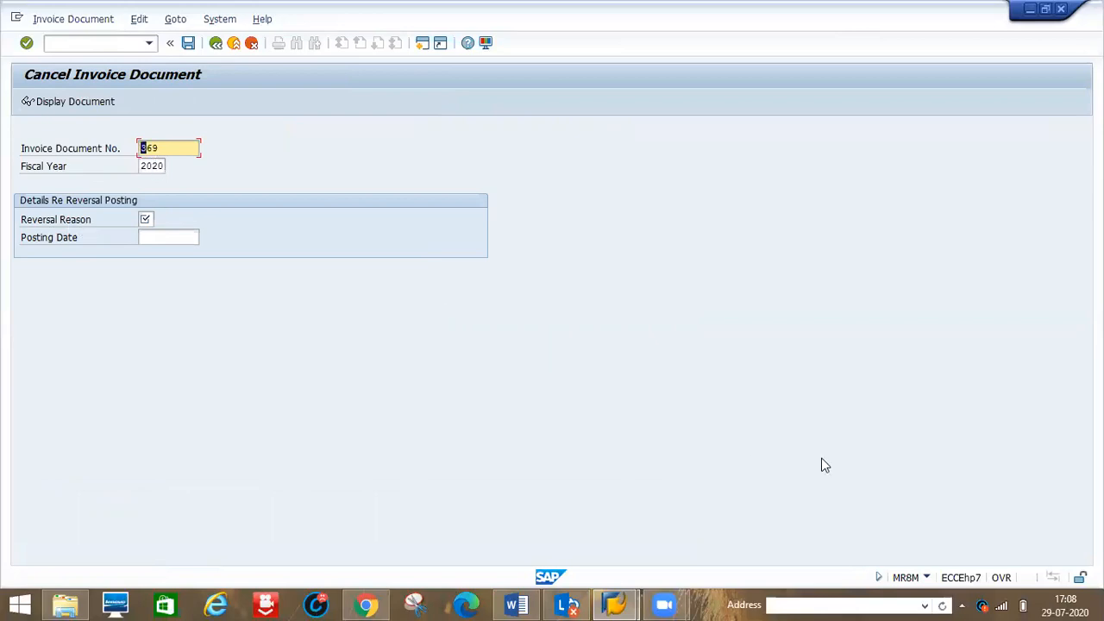
# Cancel the invoice just posted, using reversal reason 01 (Reversal in current period)
pyautogui.click(145, 219)
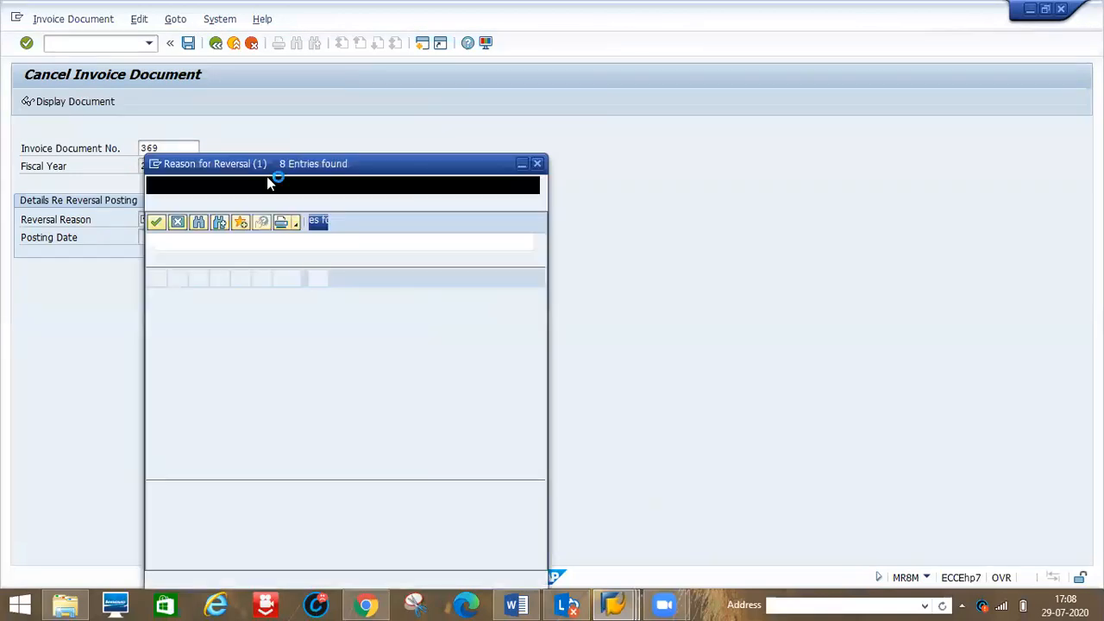
pyautogui.moveTo(264, 170); pyautogui.dragTo(418, 140)
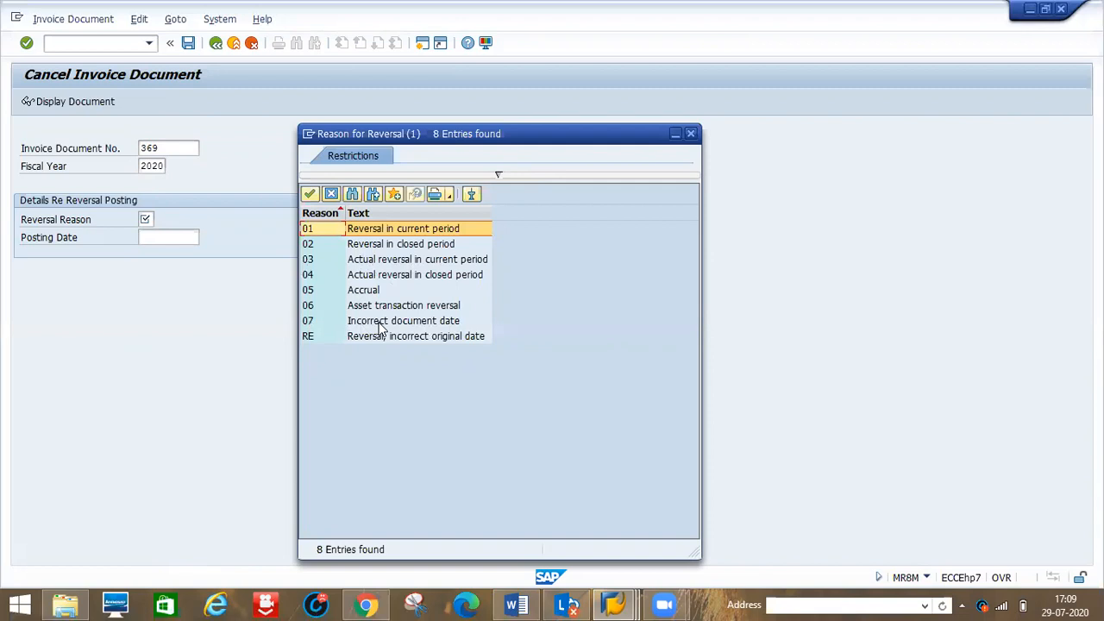
pyautogui.click(385, 244)
pyautogui.click(377, 232)
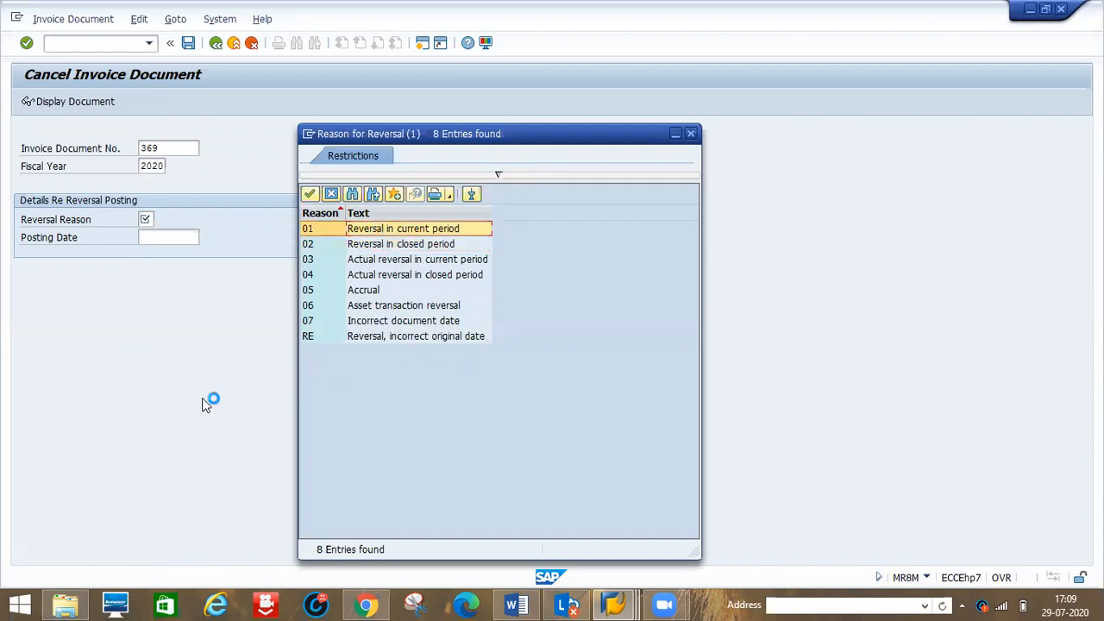
pyautogui.press('Return')
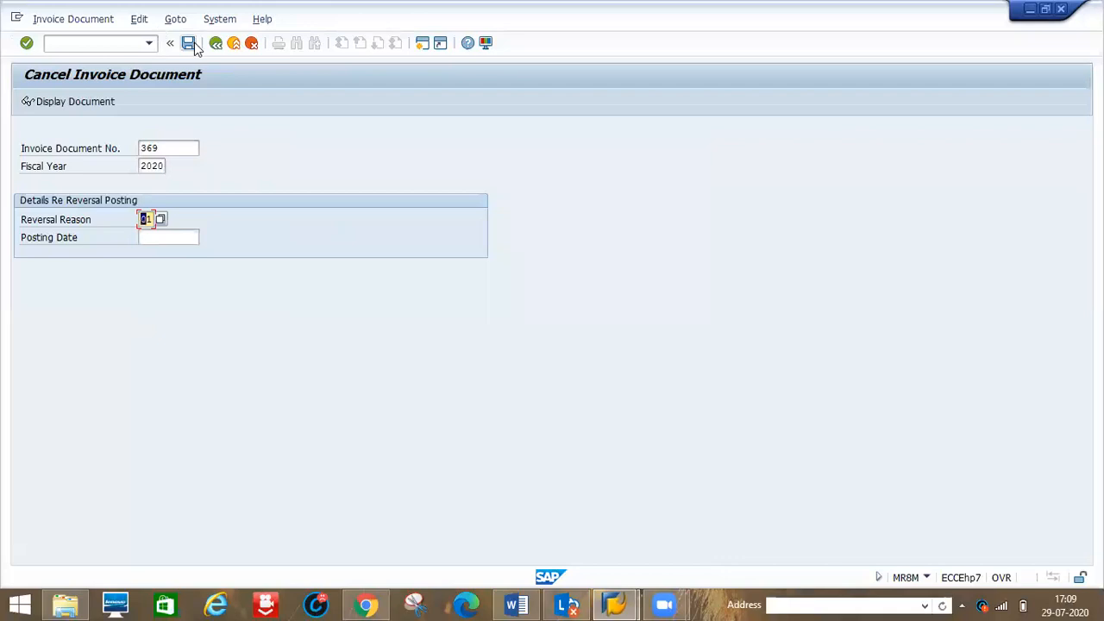
pyautogui.click(192, 42)
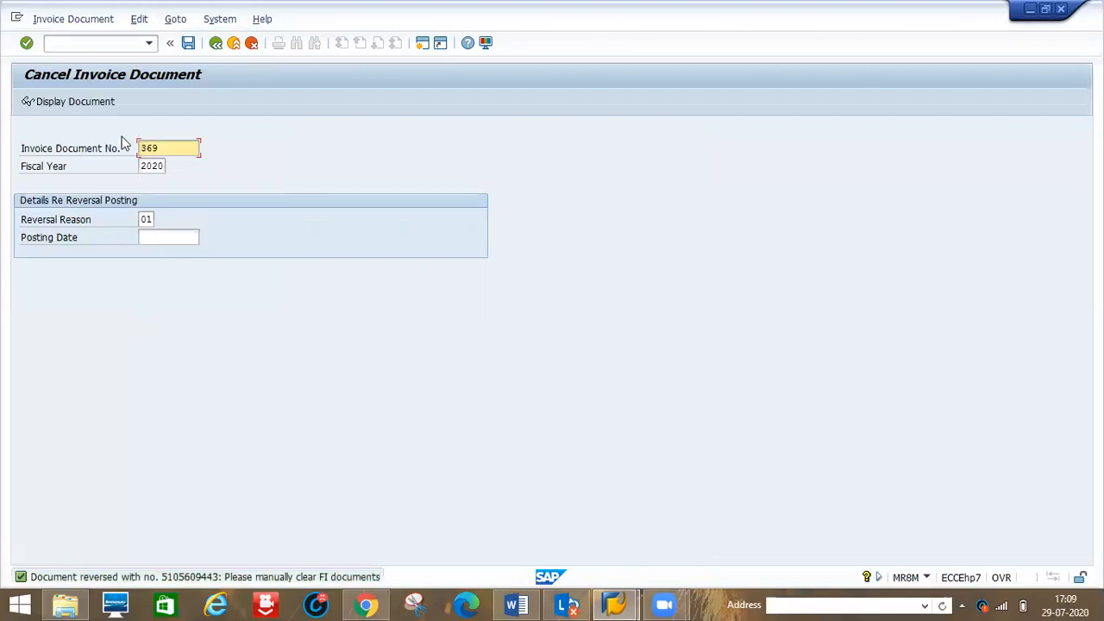
# Open transaction ME22N for purchase orders
pyautogui.click(62, 43)
pyautogui.write('/nme')
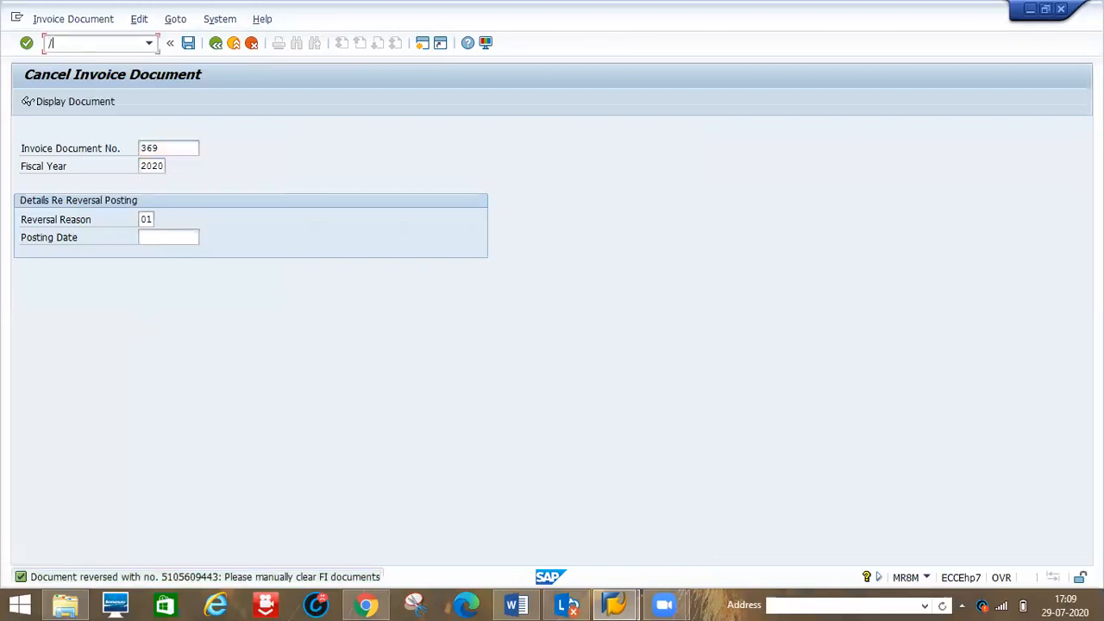
pyautogui.write('23n')
pyautogui.press('Return')
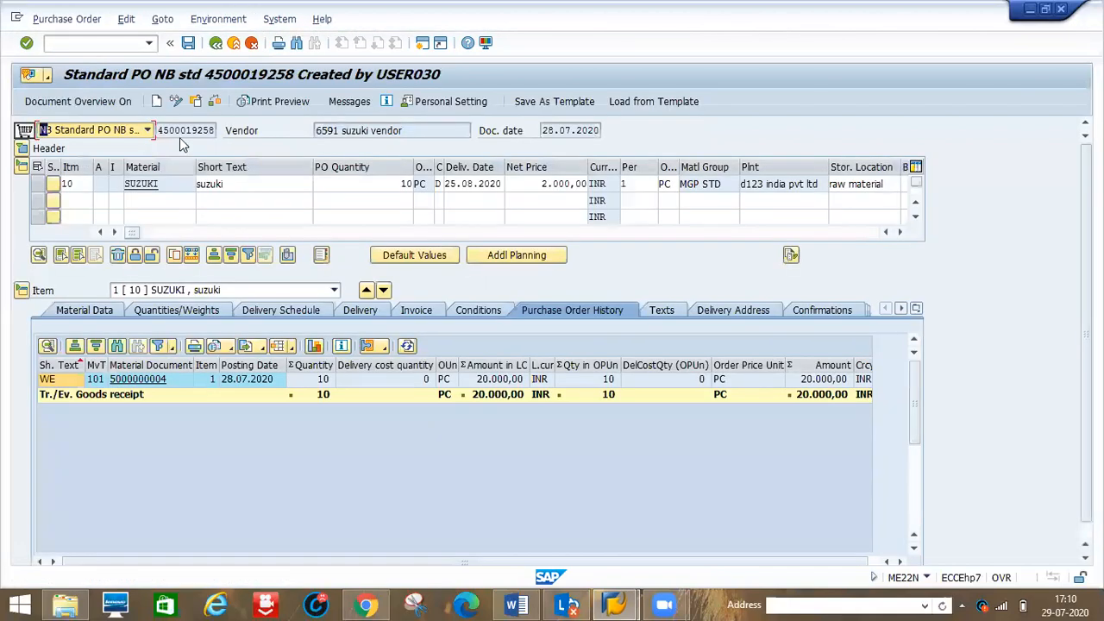
# Load the 2tb hdd purchase order and expand its item detail to examine the purchase order history
pyautogui.click(197, 102)
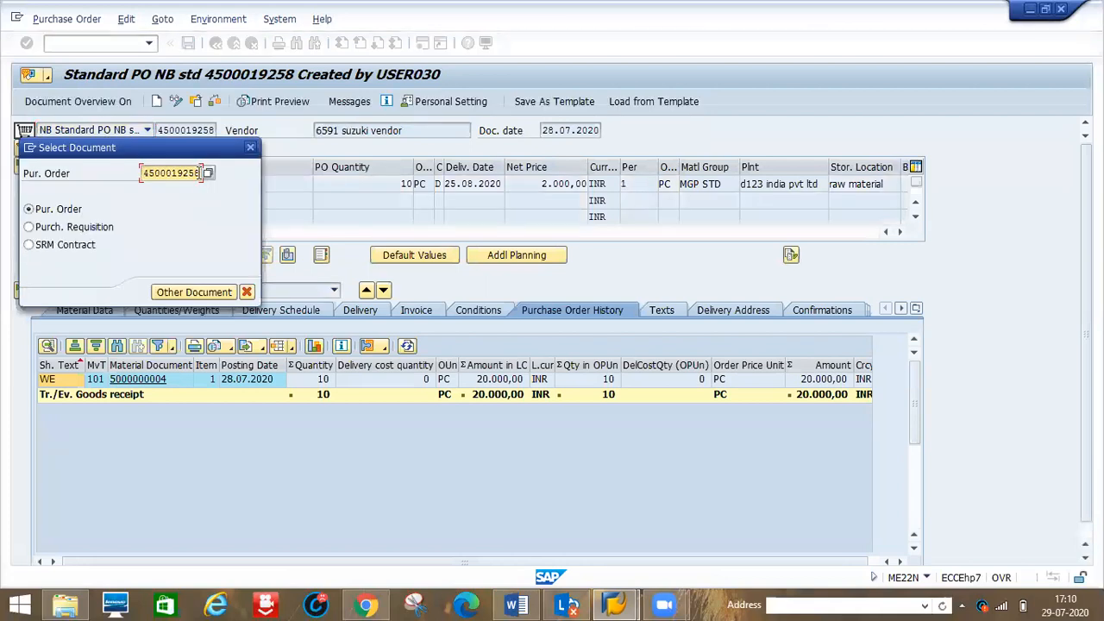
pyautogui.click(198, 172)
pyautogui.press('BackSpace')
pyautogui.press('BackSpace')
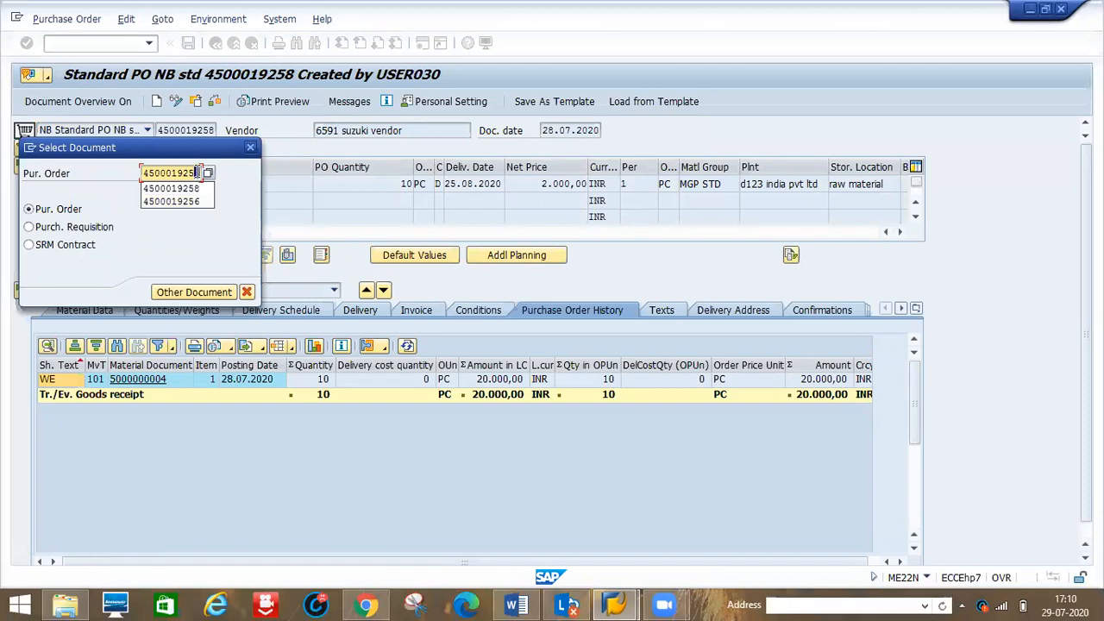
pyautogui.write('8')
pyautogui.press('Return')
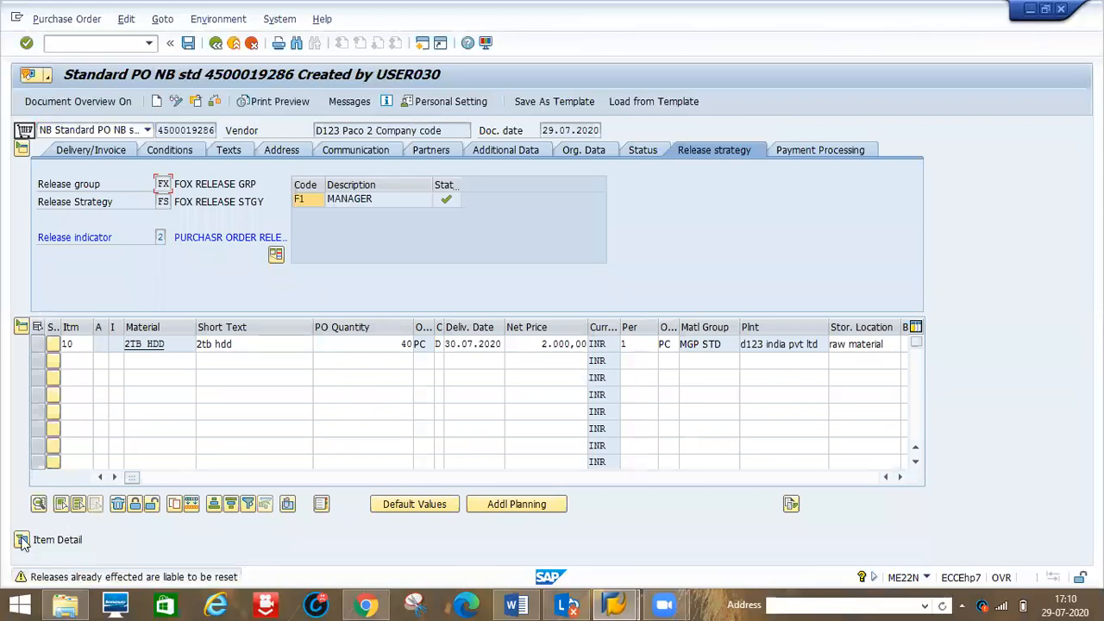
pyautogui.click(50, 538)
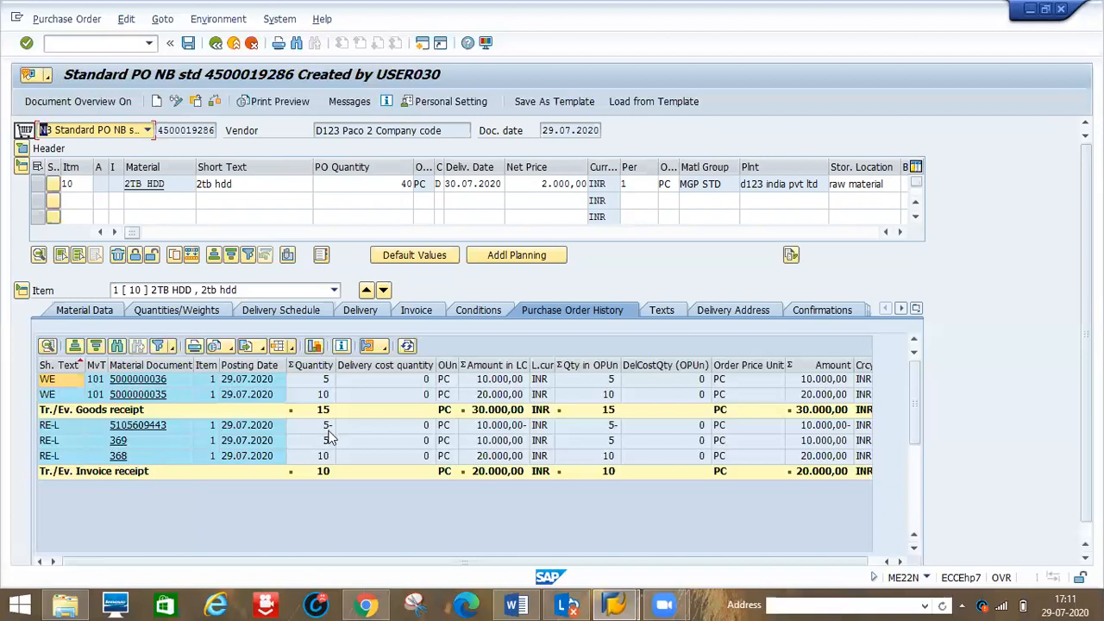
# Open transaction MR8M in a new session alongside the purchase order
pyautogui.click(607, 604)
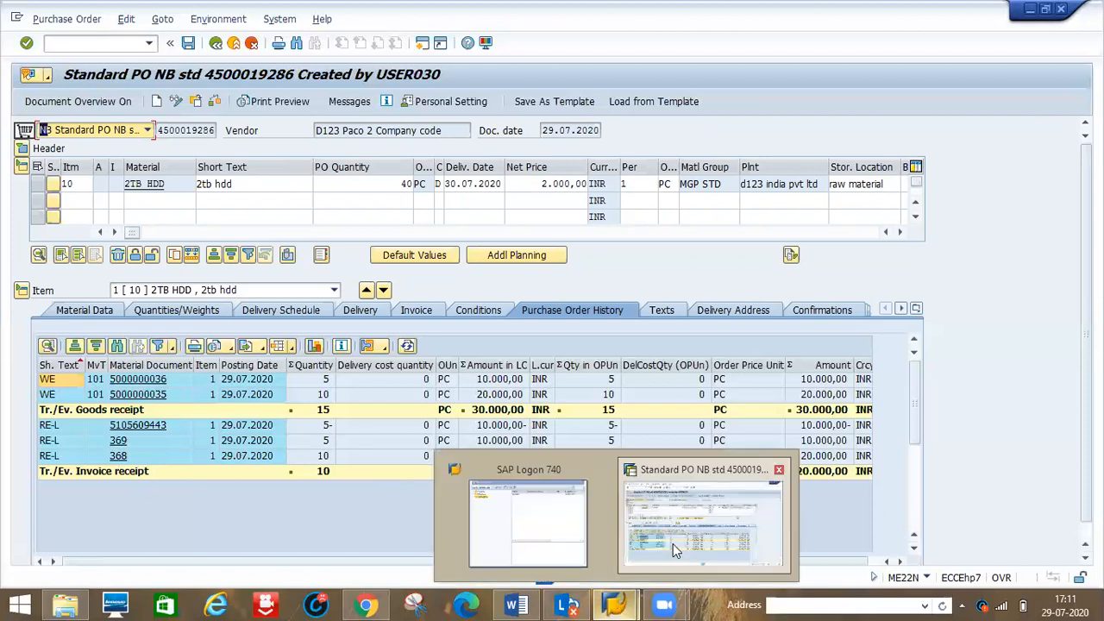
pyautogui.click(489, 141)
pyautogui.click(423, 44)
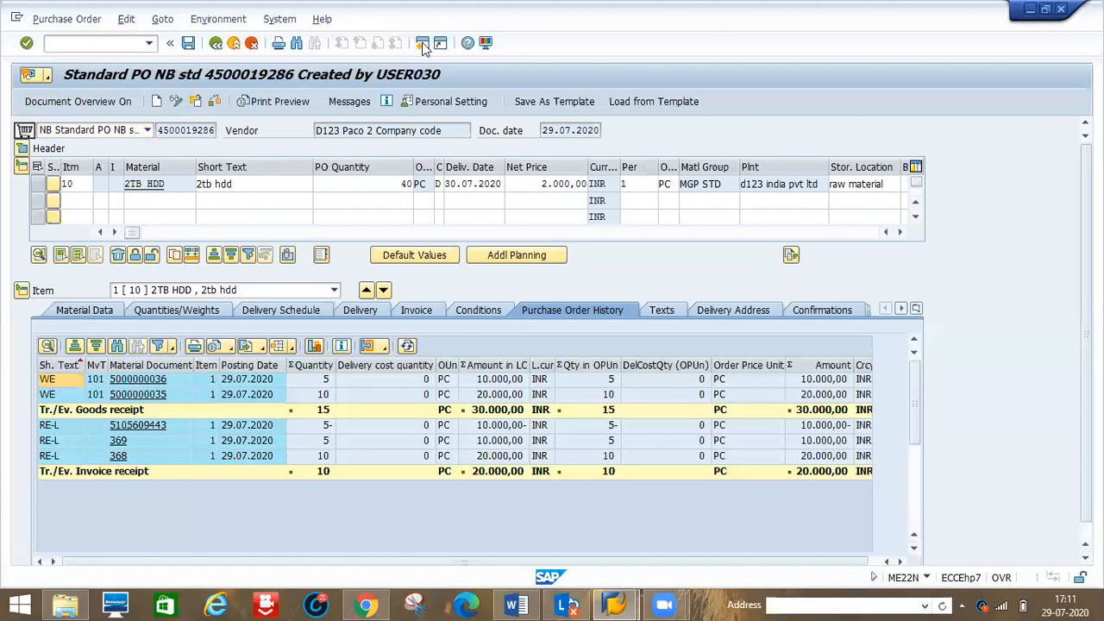
pyautogui.write('/nm')
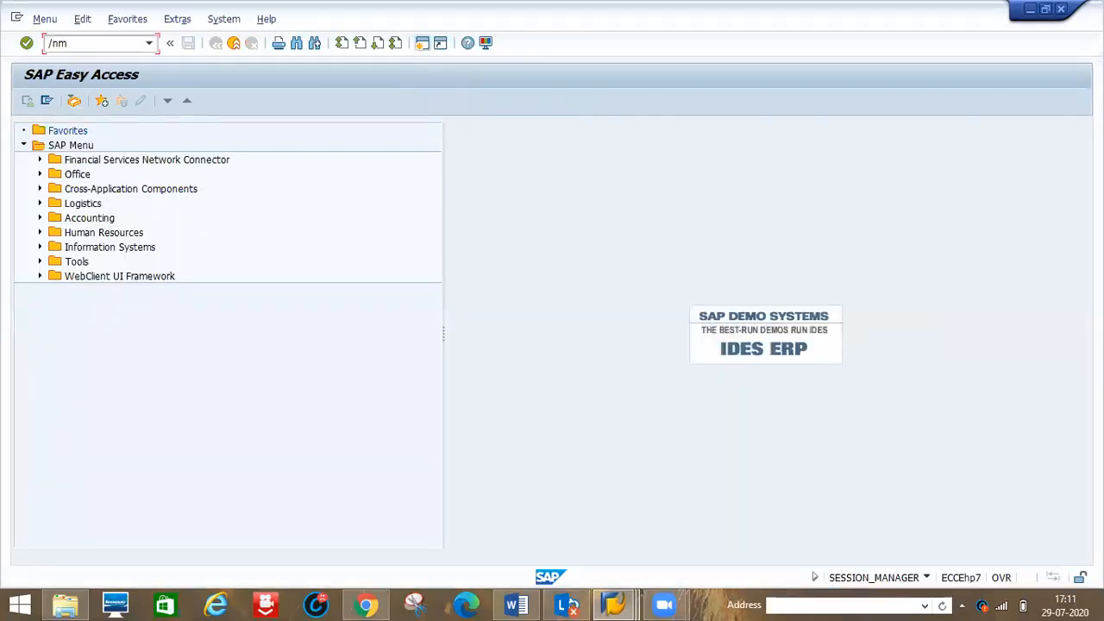
pyautogui.write('r8m')
pyautogui.press('Return')
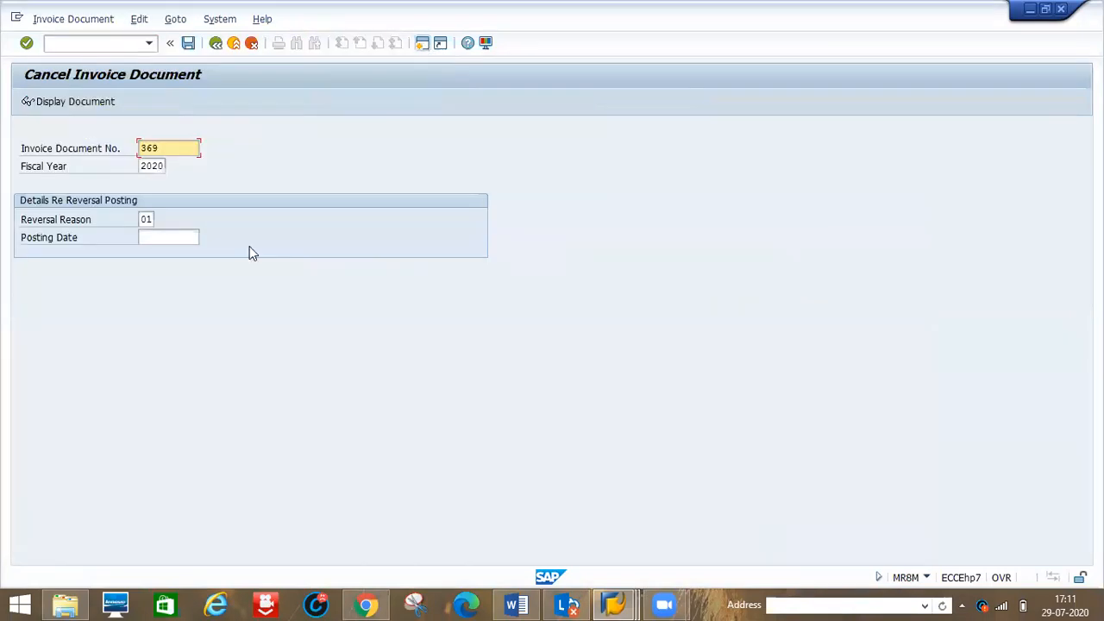
# Review the available reversal reasons for the invoice cancellation, leaving the list without choosing another one
pyautogui.click(147, 220)
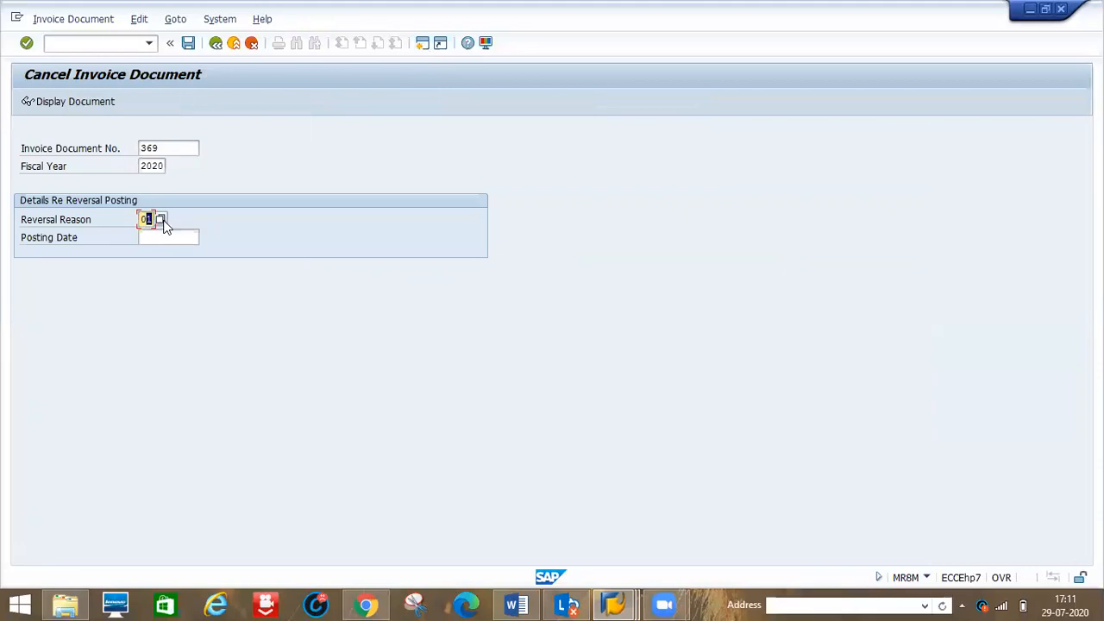
pyautogui.click(162, 220)
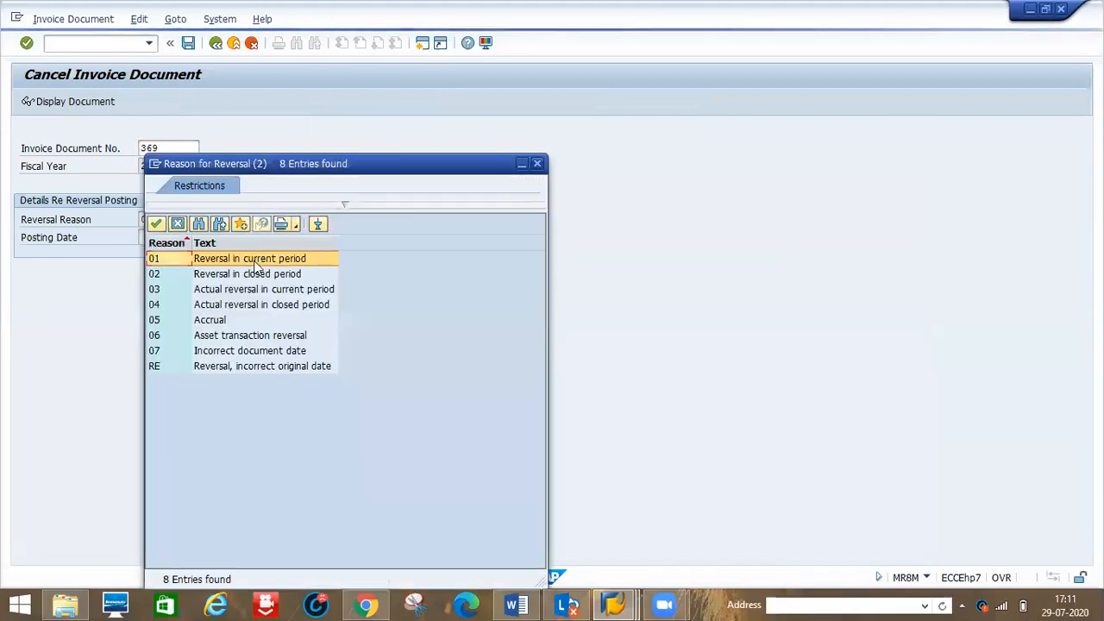
pyautogui.click(524, 164)
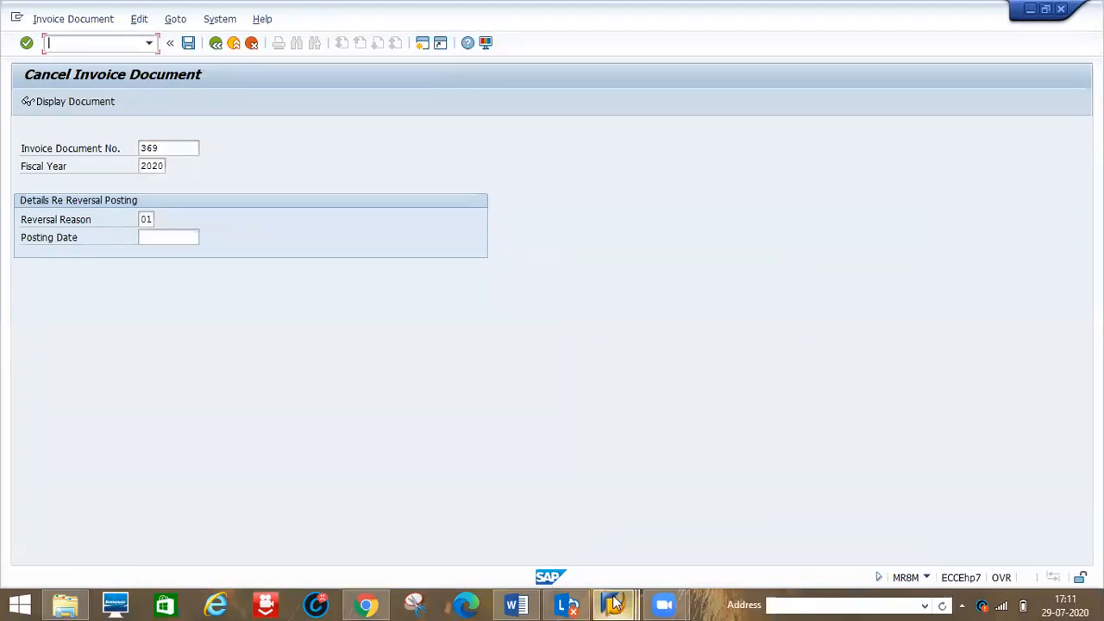
pyautogui.moveTo(614, 604)
pyautogui.moveTo(713, 537)
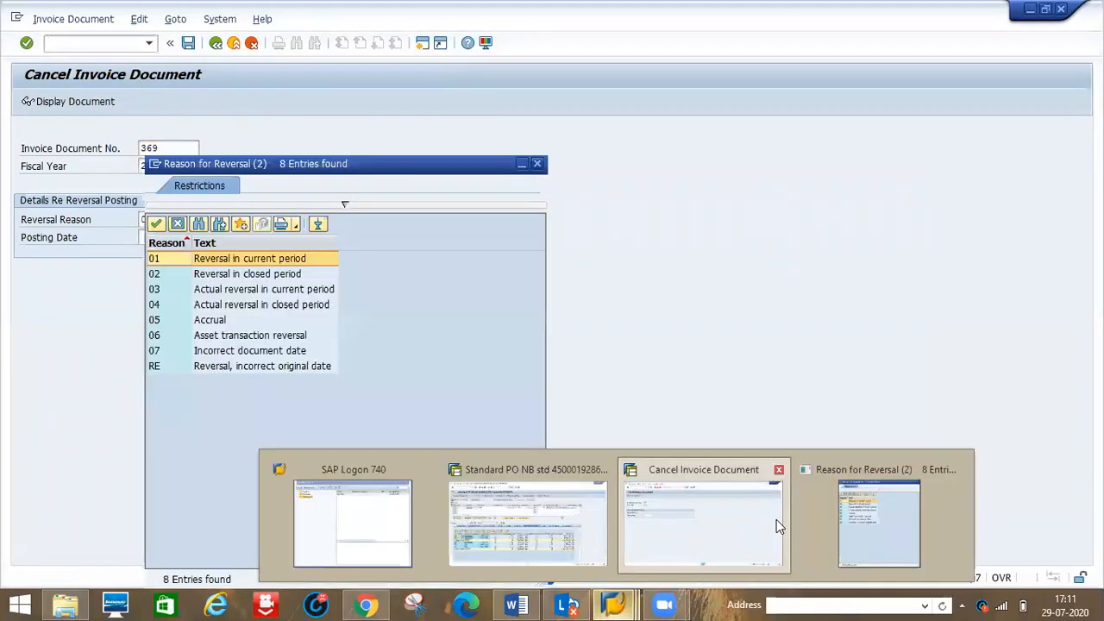
pyautogui.click(720, 518)
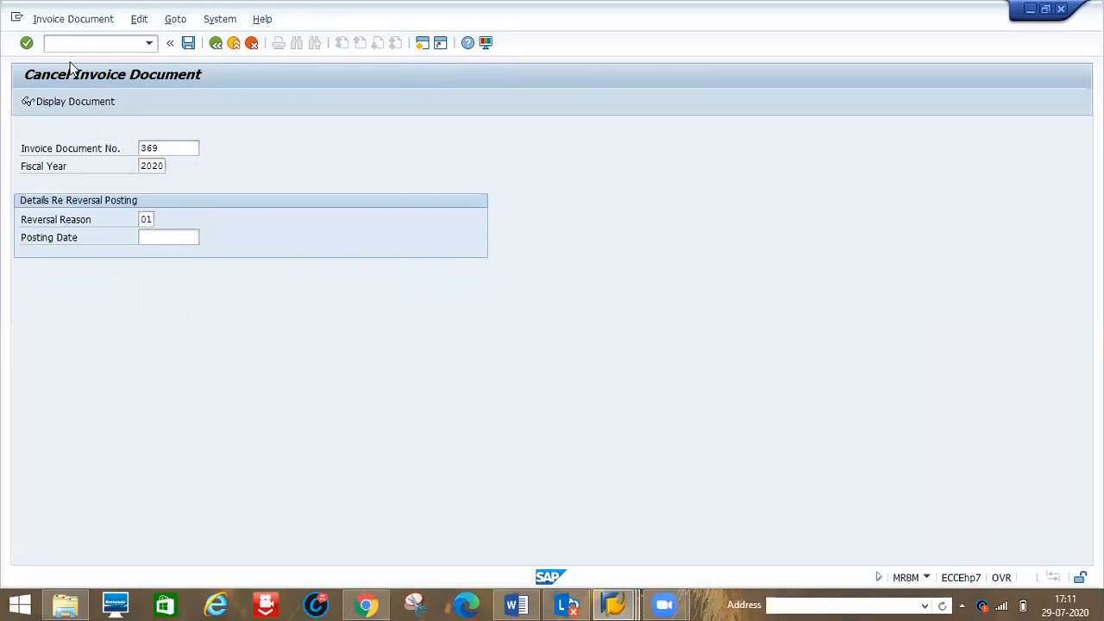
# Open transaction MIGO and load the 2tb hdd purchase order for a goods receipt
pyautogui.press('F3')
pyautogui.write('/nmigo')
pyautogui.press('Return')
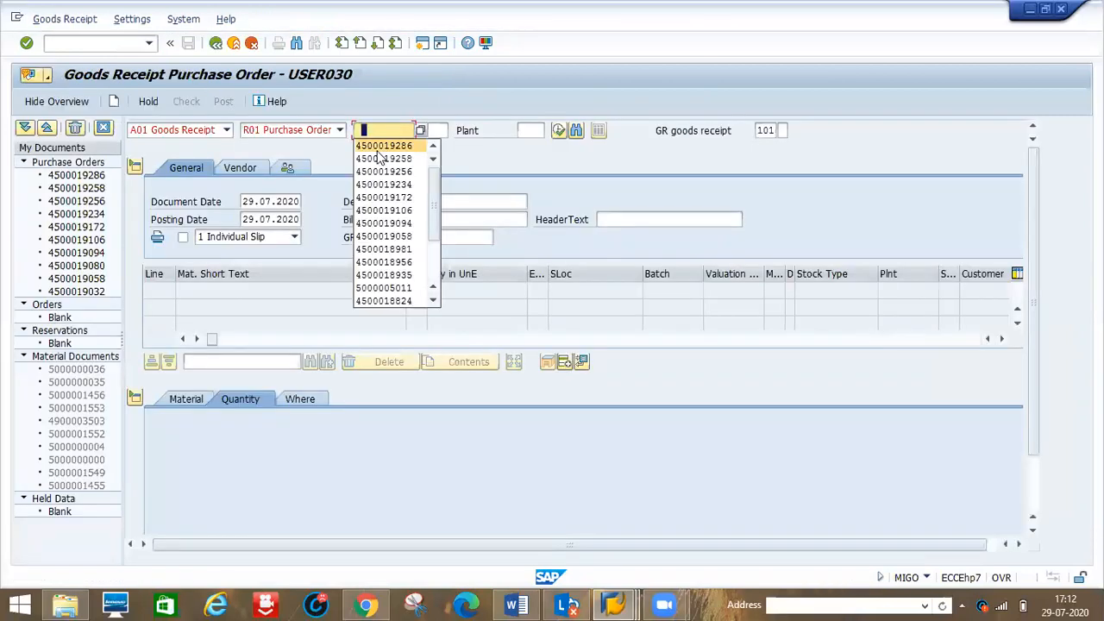
pyautogui.click(379, 147)
pyautogui.press('Return')
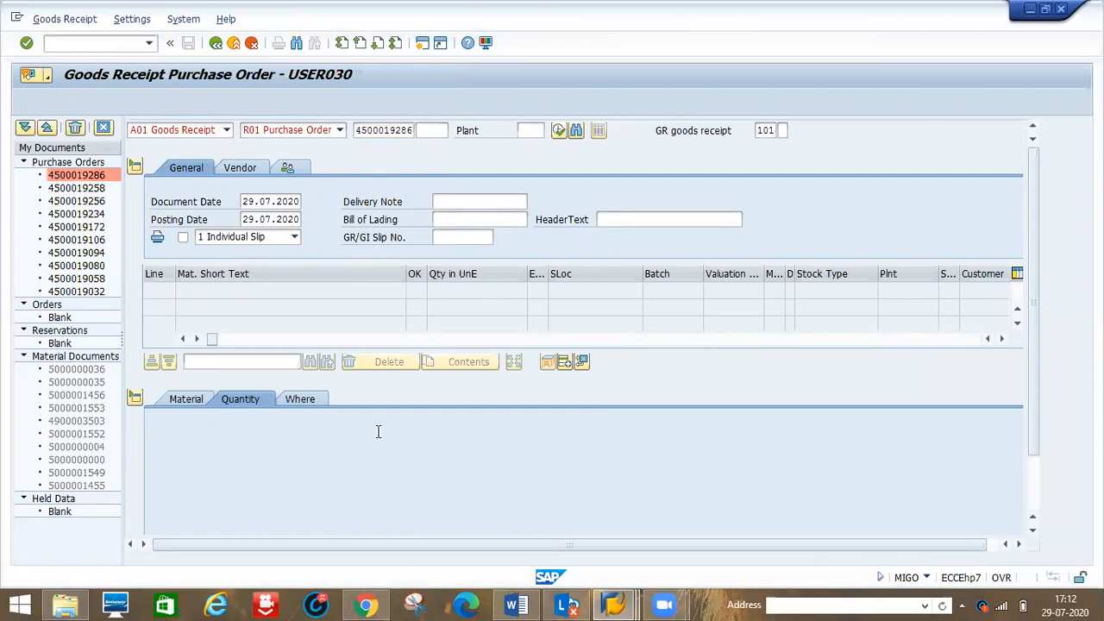
# Set the 2tb hdd item's quantity in unit of entry to 3
pyautogui.click(302, 432)
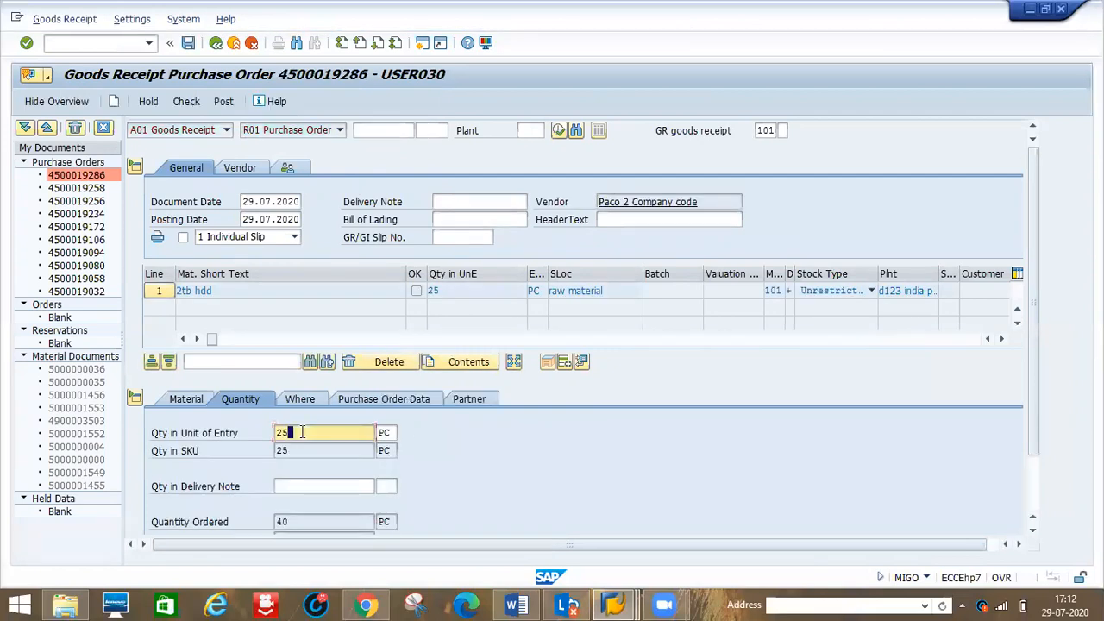
pyautogui.press('BackSpace')
pyautogui.press('BackSpace')
pyautogui.write('3')
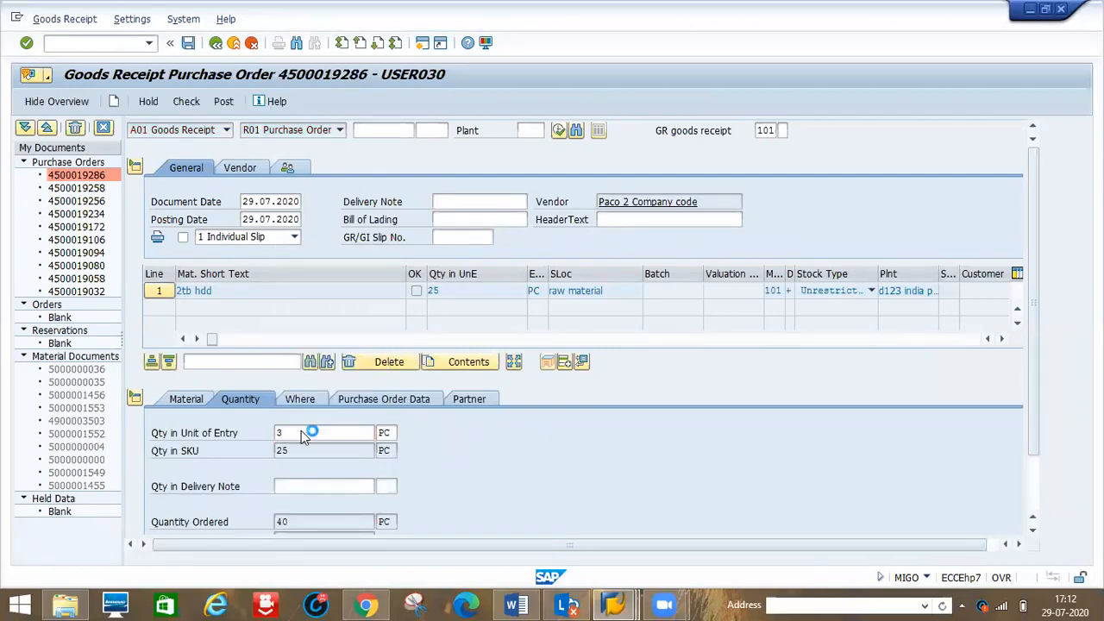
# Confirm the goods receipt quantity and close the purchase order open in the other session
pyautogui.press('Return')
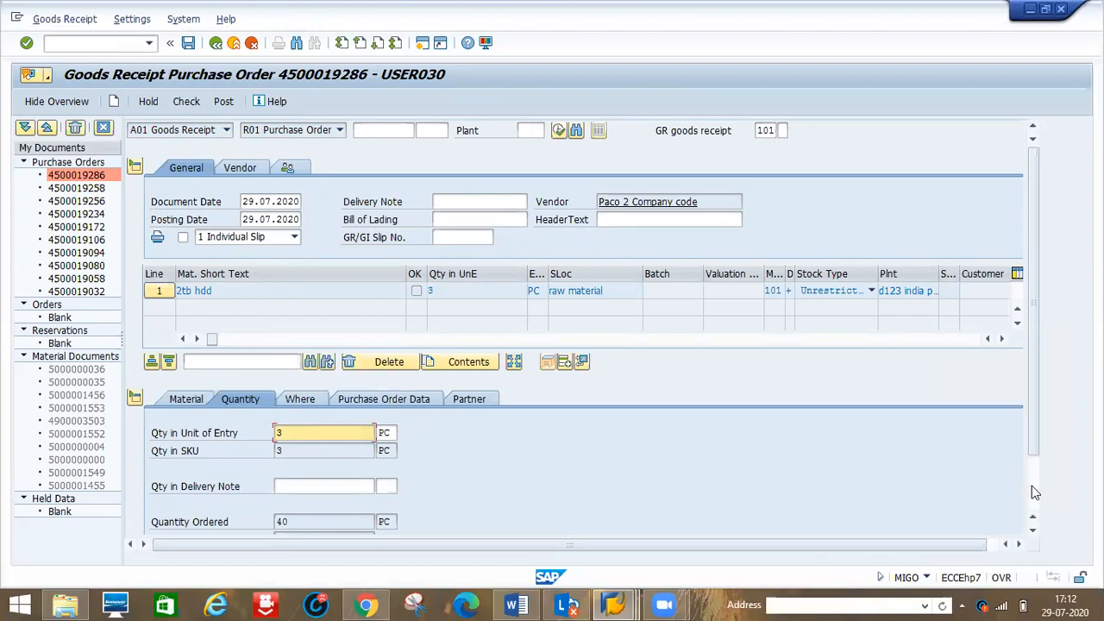
pyautogui.scroll(-2, 1031, 486)
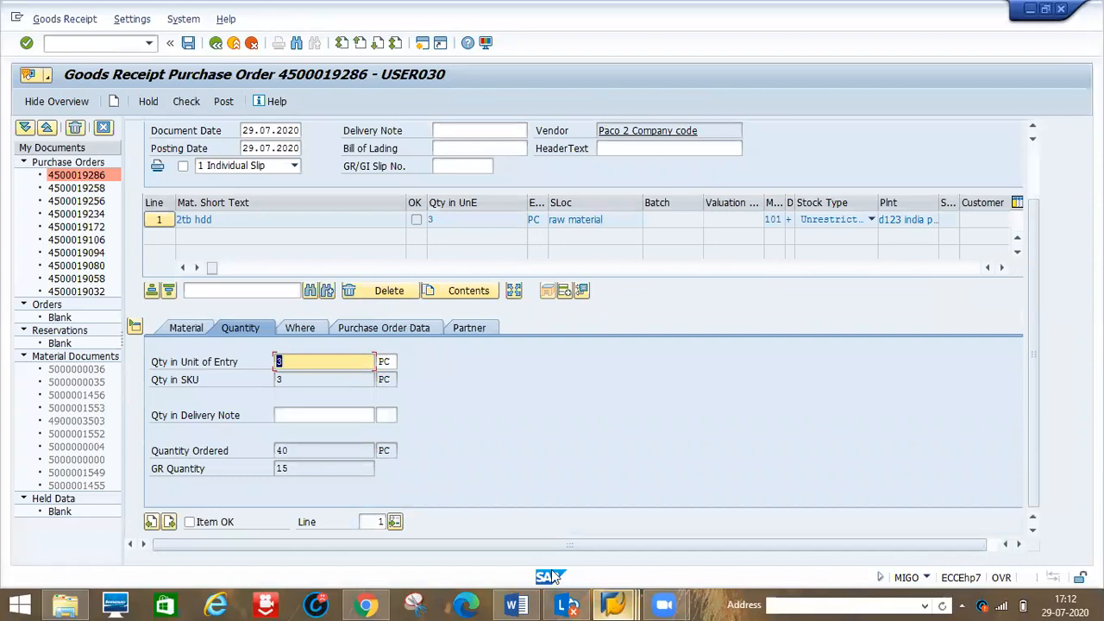
pyautogui.moveTo(614, 604)
pyautogui.click(414, 504)
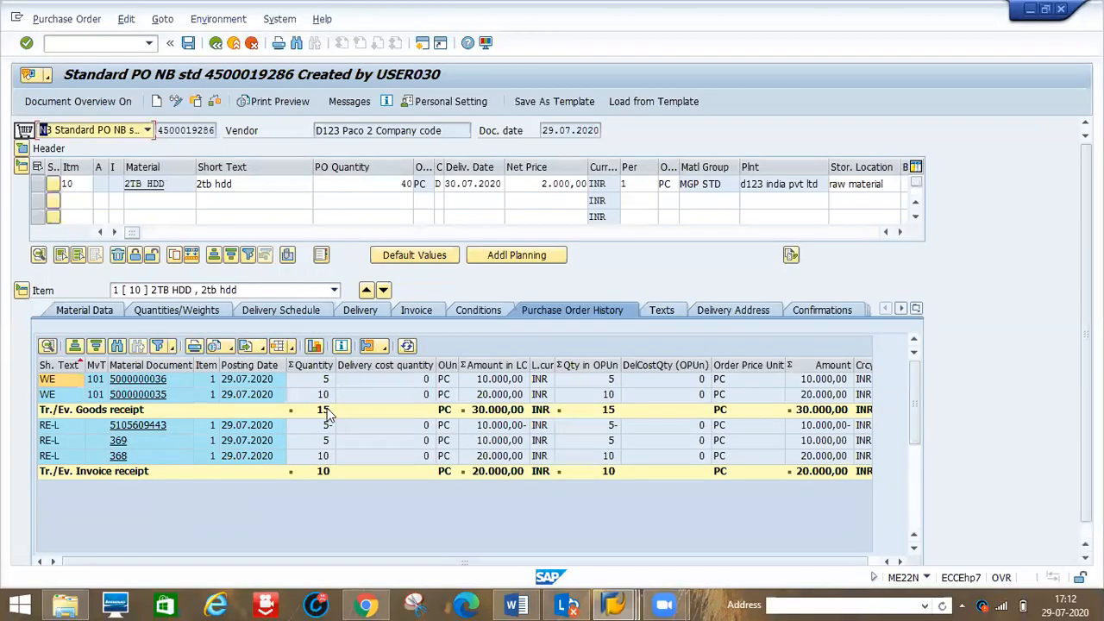
pyautogui.click(219, 45)
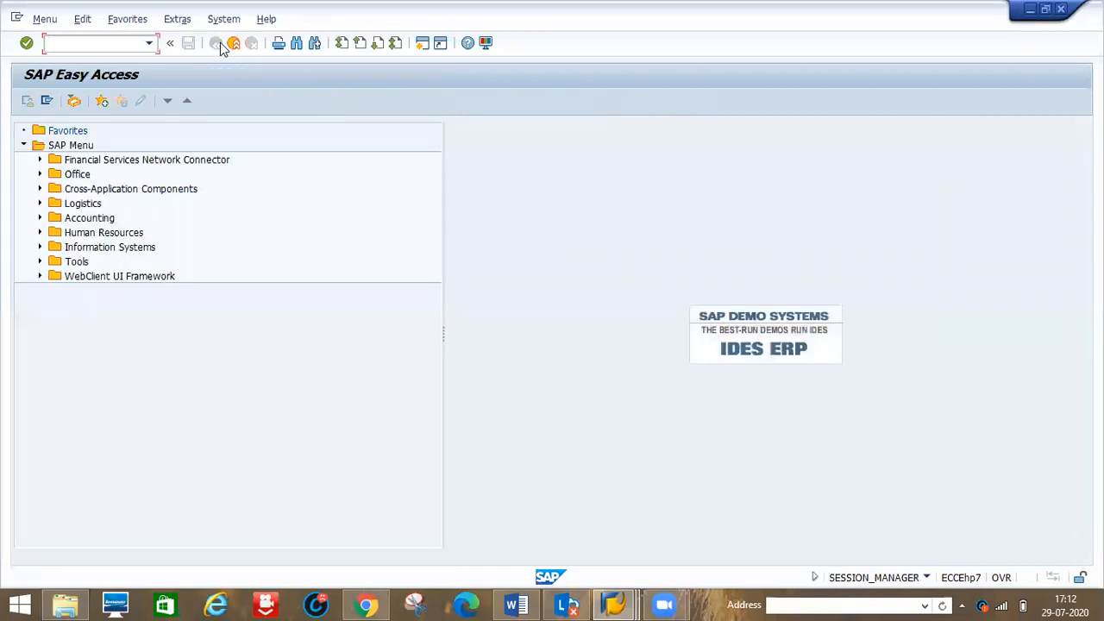
pyautogui.click(220, 45)
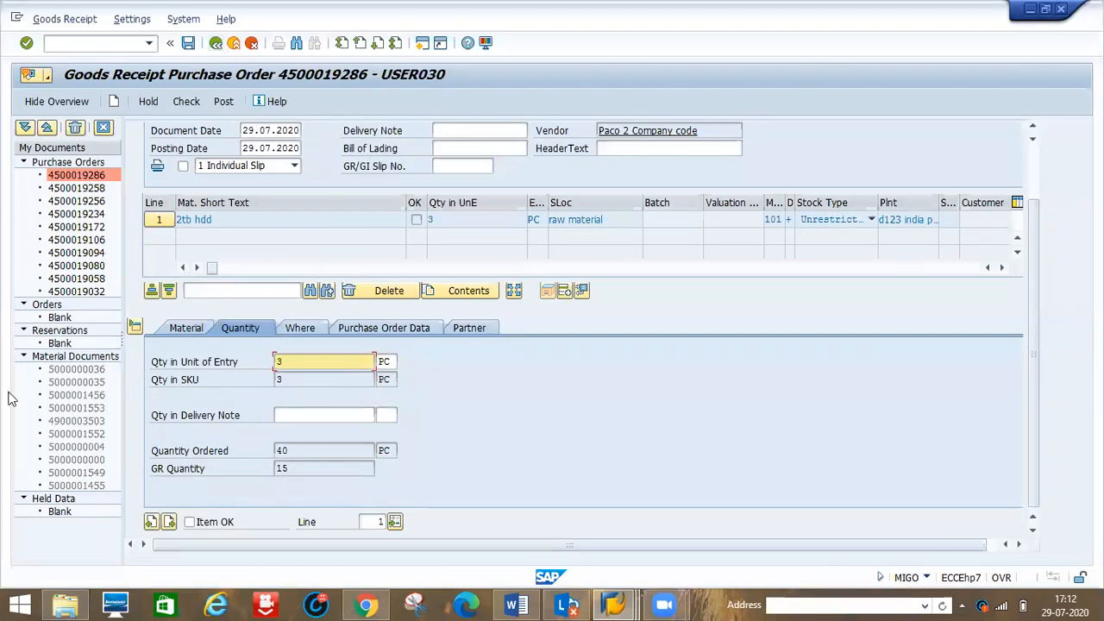
# Mark the 2tb hdd item as OK and post the goods receipt
pyautogui.click(190, 522)
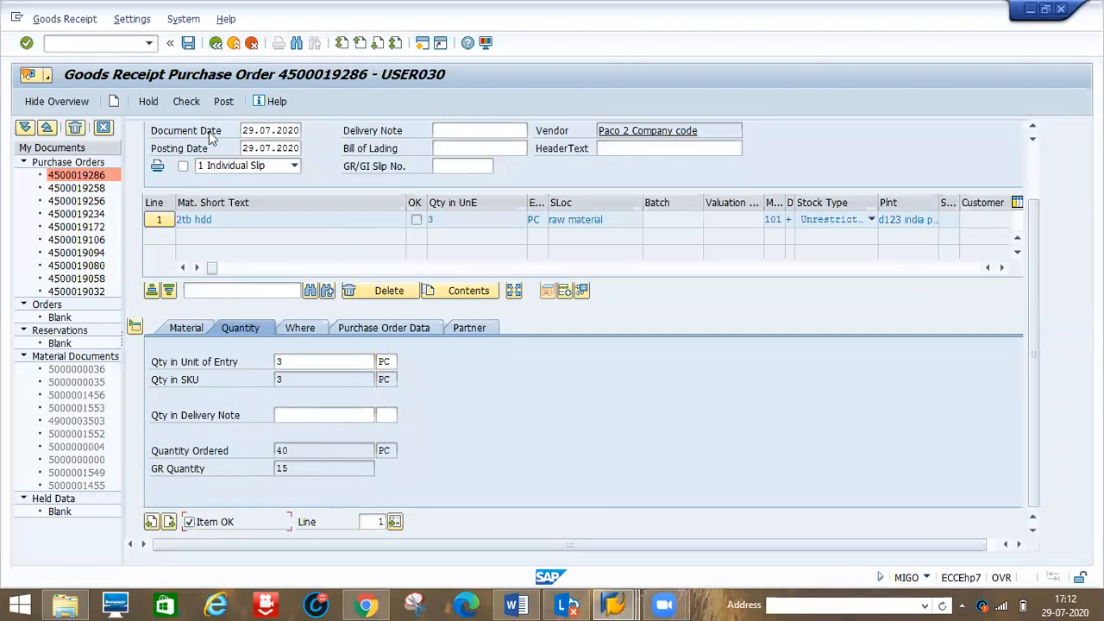
pyautogui.click(226, 104)
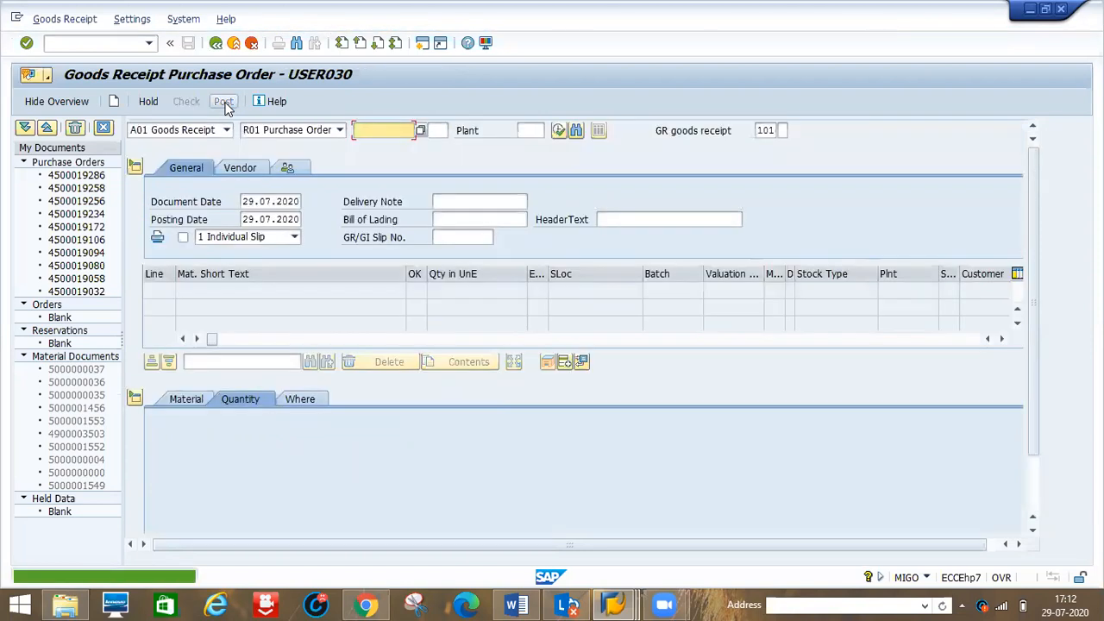
# Open transaction MIRO and set the invoice date to 29.07.2020
pyautogui.click(107, 43)
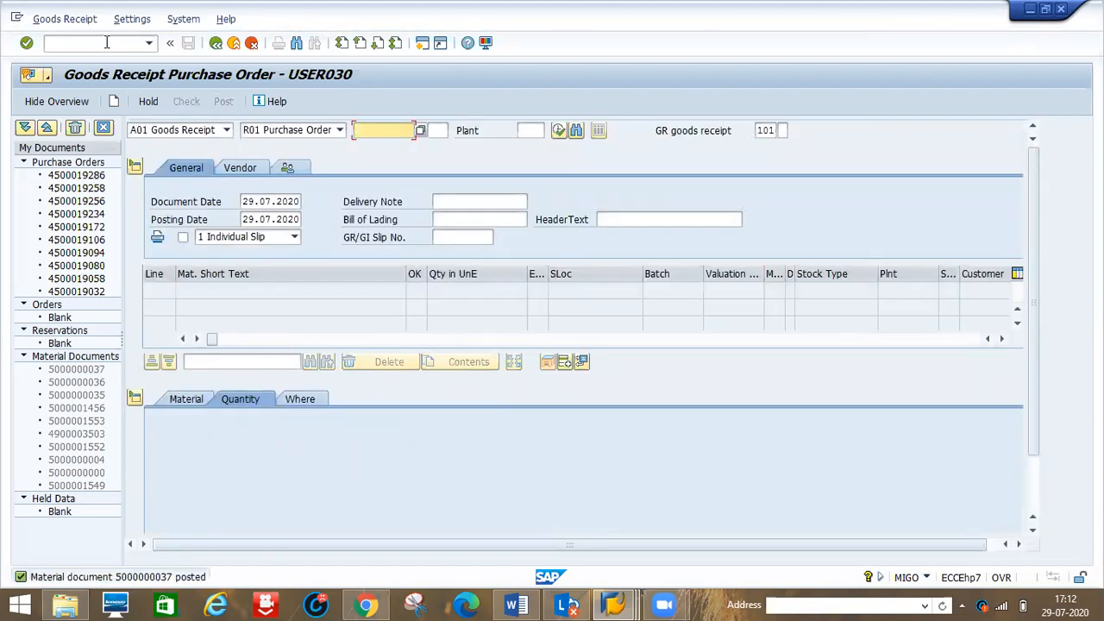
pyautogui.write('/nmigo')
pyautogui.press('Return')
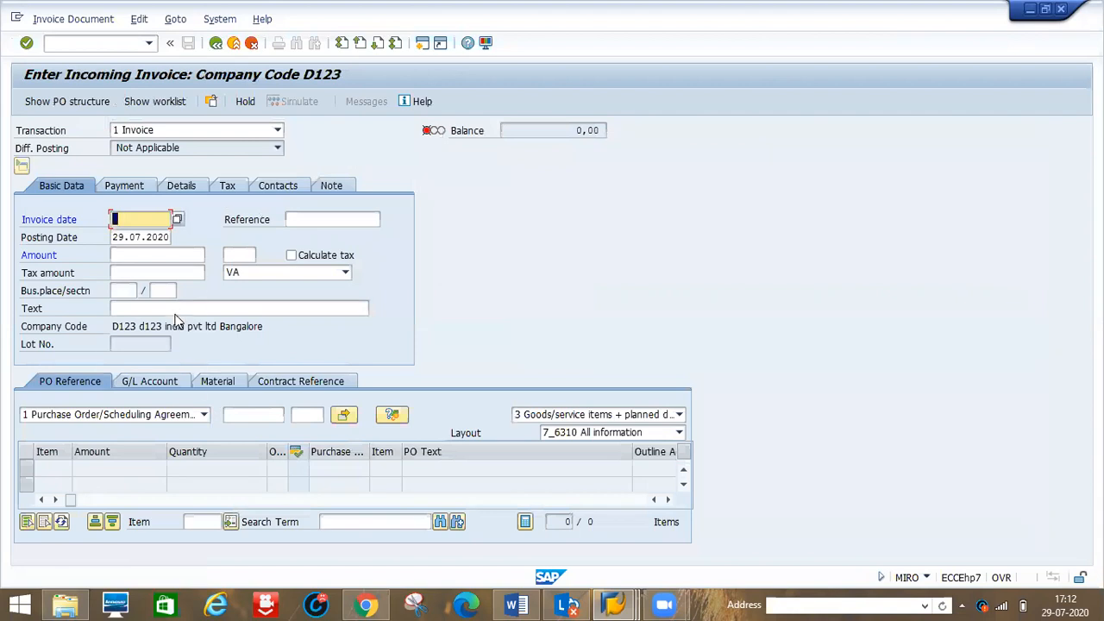
pyautogui.press('space')
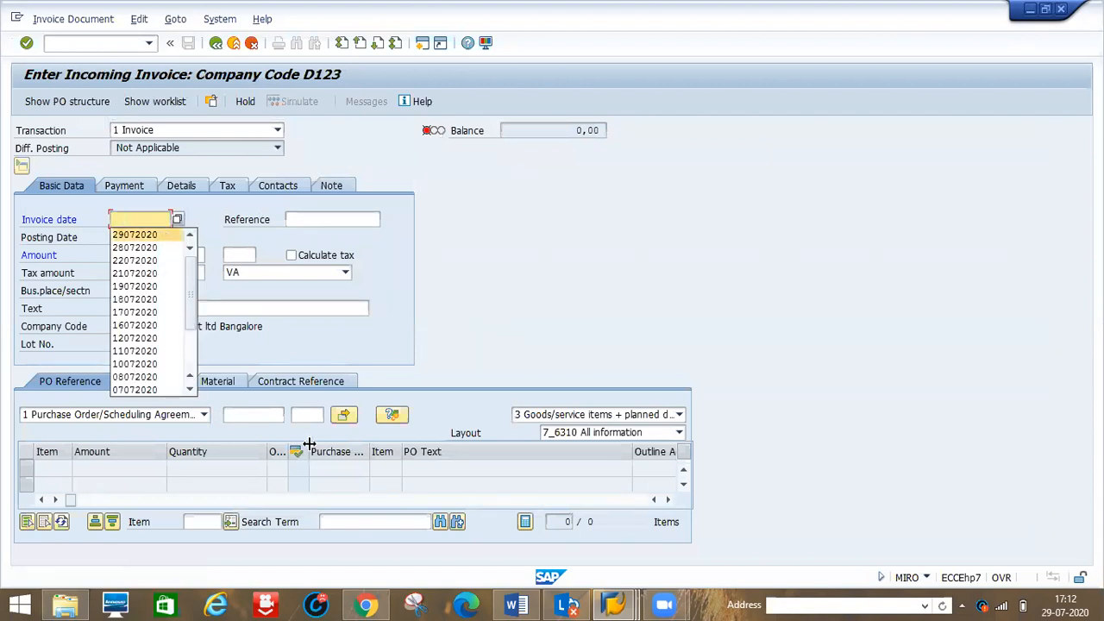
pyautogui.press('Return')
# Load the 2tb hdd purchase order as the reference for the incoming invoice
pyautogui.click(249, 415)
pyautogui.press('space')
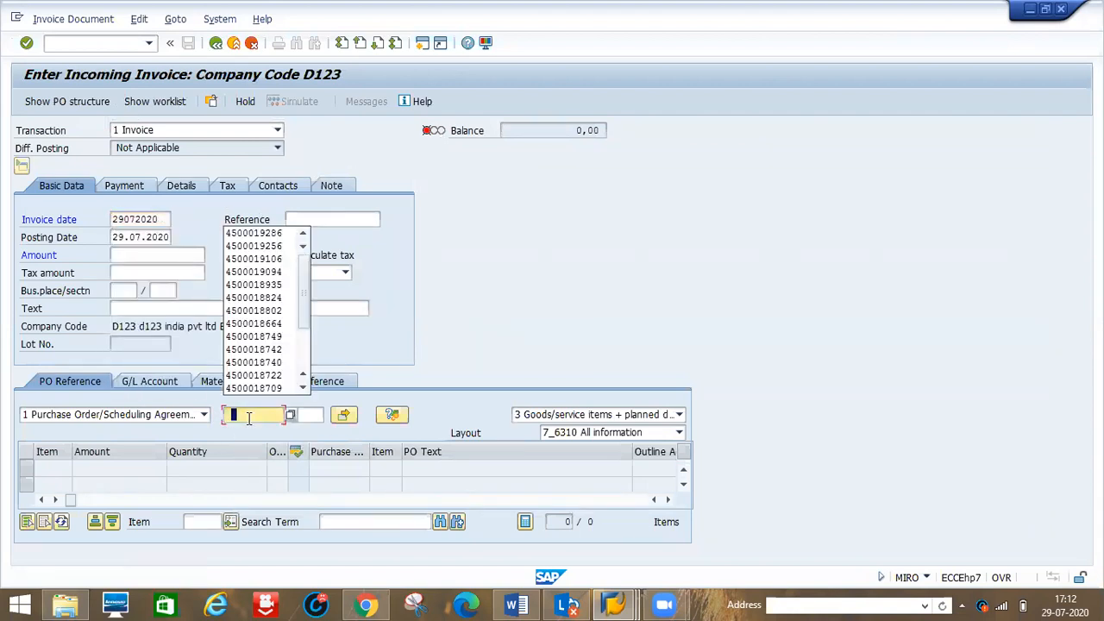
pyautogui.click(257, 234)
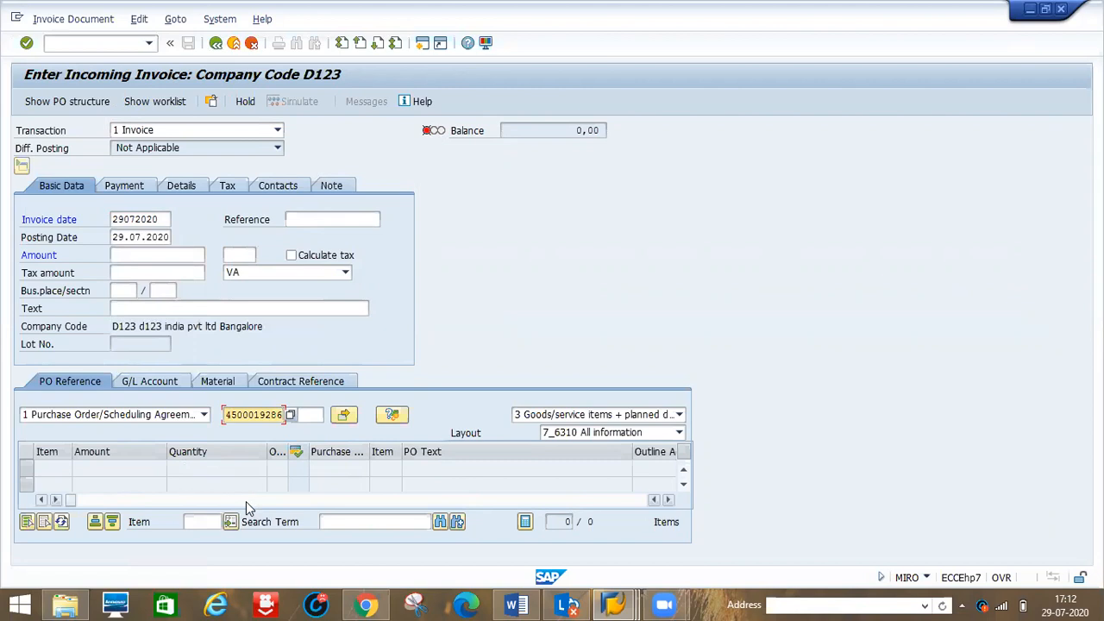
pyautogui.press('Return')
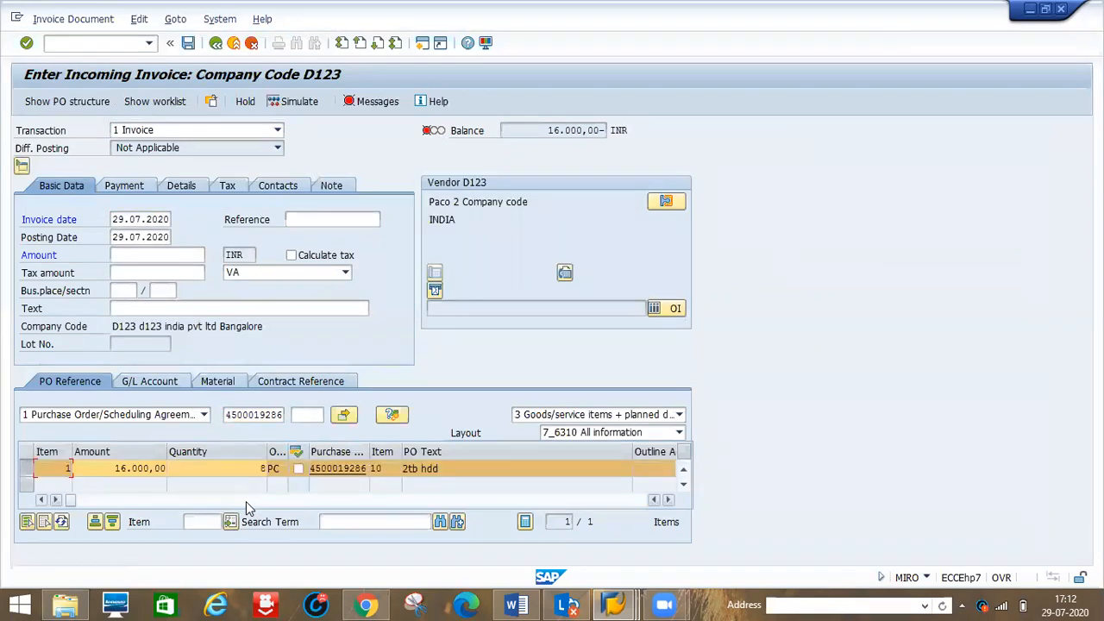
# Inspect the invoice line's quantity and the reversal reason entered in the open MR8M cancellation session
pyautogui.click(246, 472)
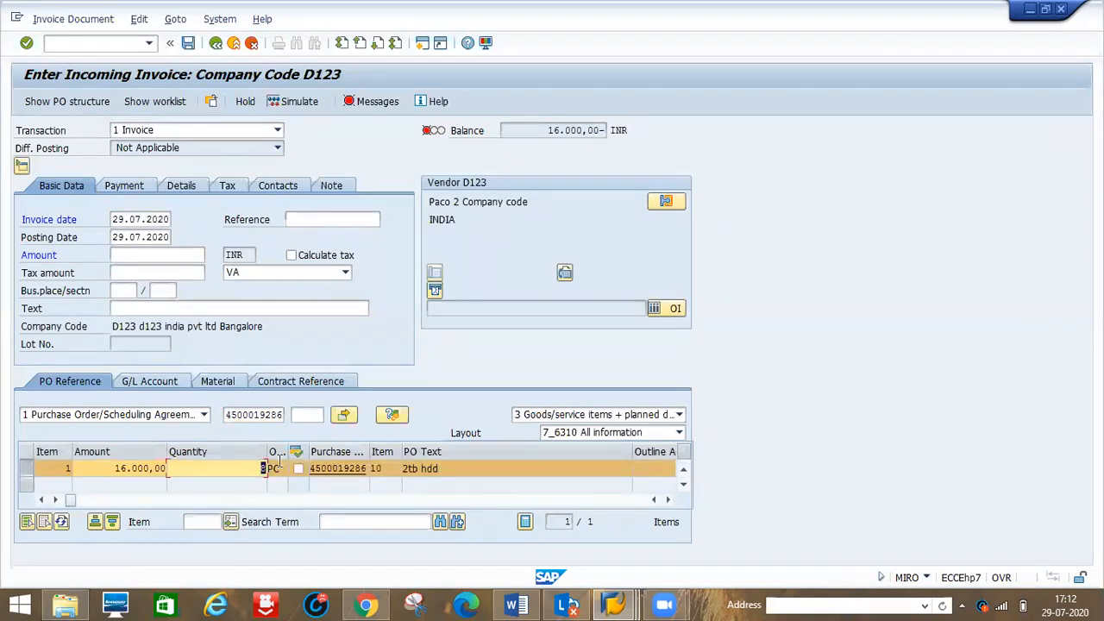
pyautogui.moveTo(266, 446); pyautogui.dragTo(210, 447)
pyautogui.moveTo(610, 604)
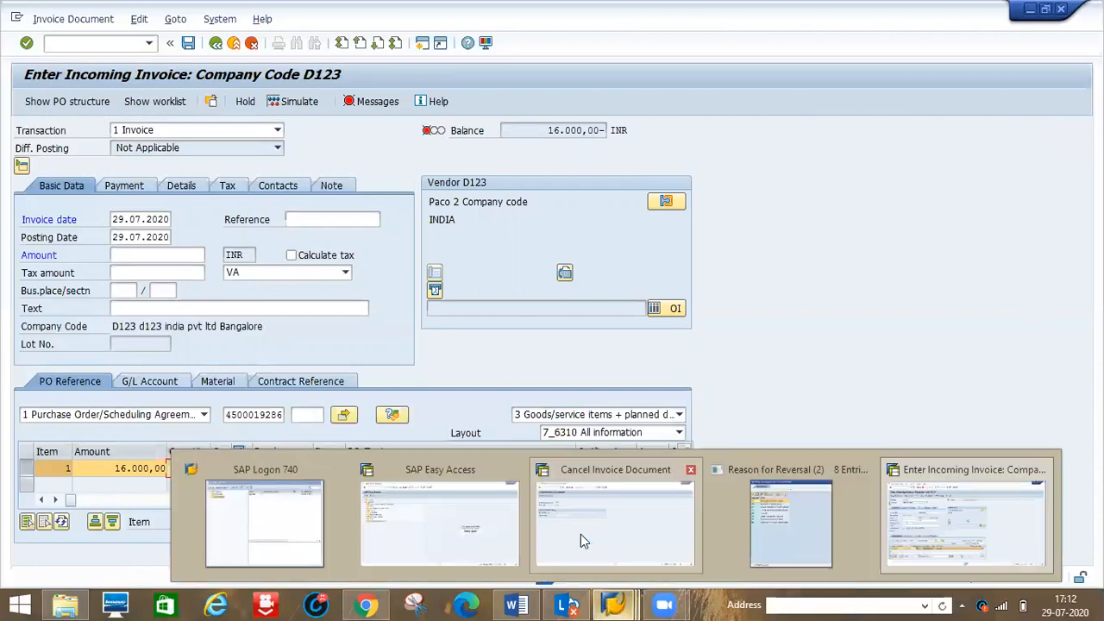
pyautogui.click(579, 532)
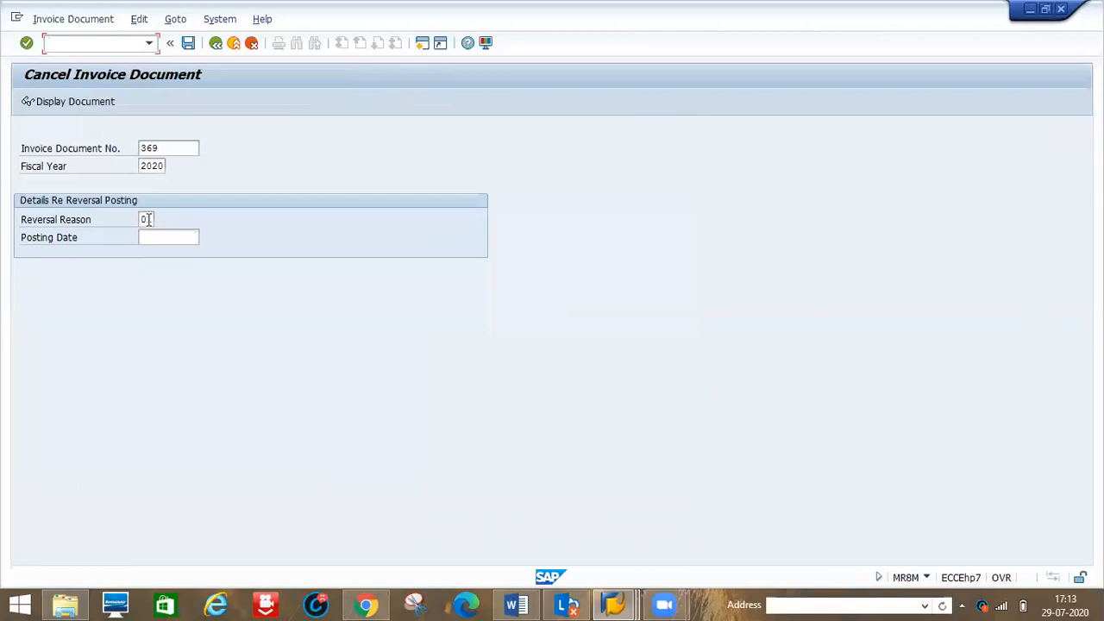
pyautogui.click(146, 220)
pyautogui.click(160, 219)
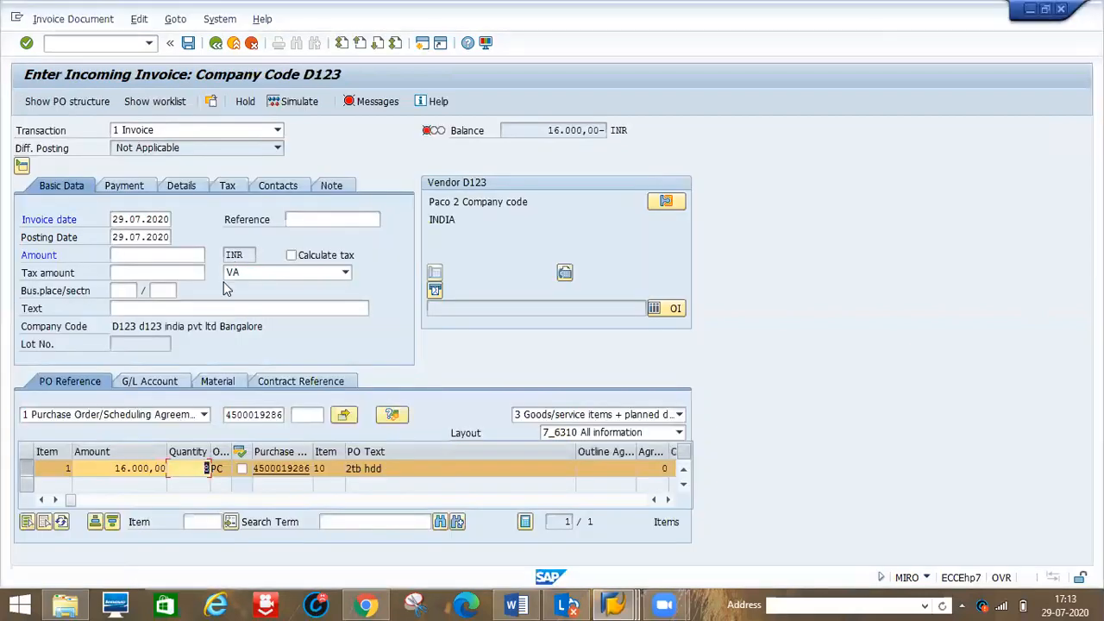
# Set the tax code to D1 (tax code) for the 2tb hdd line and in the invoice's basic data
pyautogui.moveTo(576, 451); pyautogui.dragTo(401, 451)
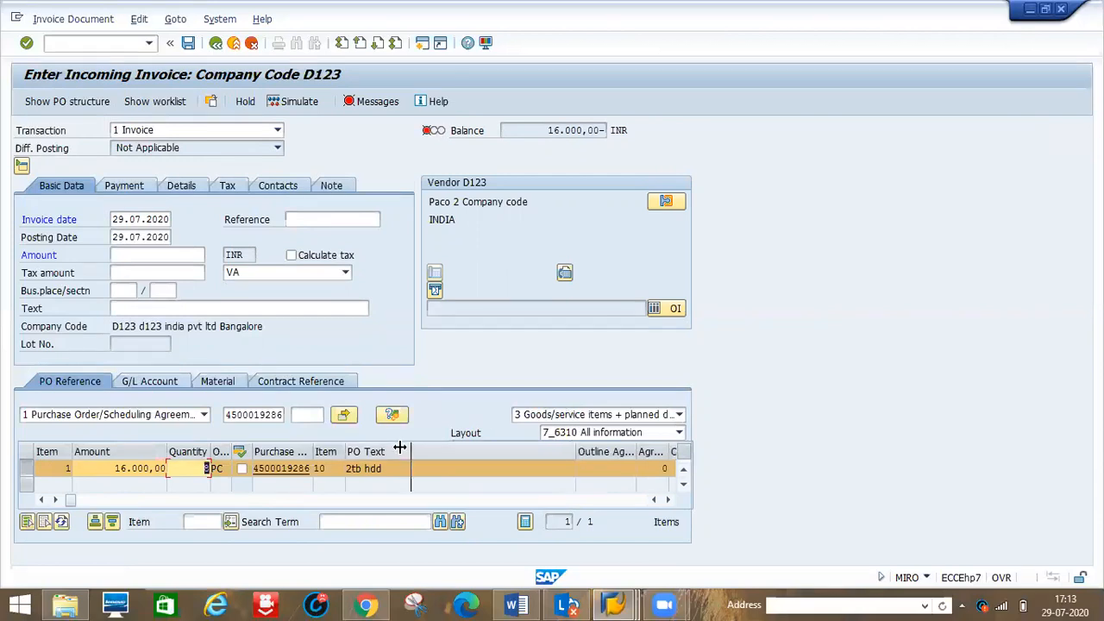
pyautogui.click(667, 500)
pyautogui.click(668, 501)
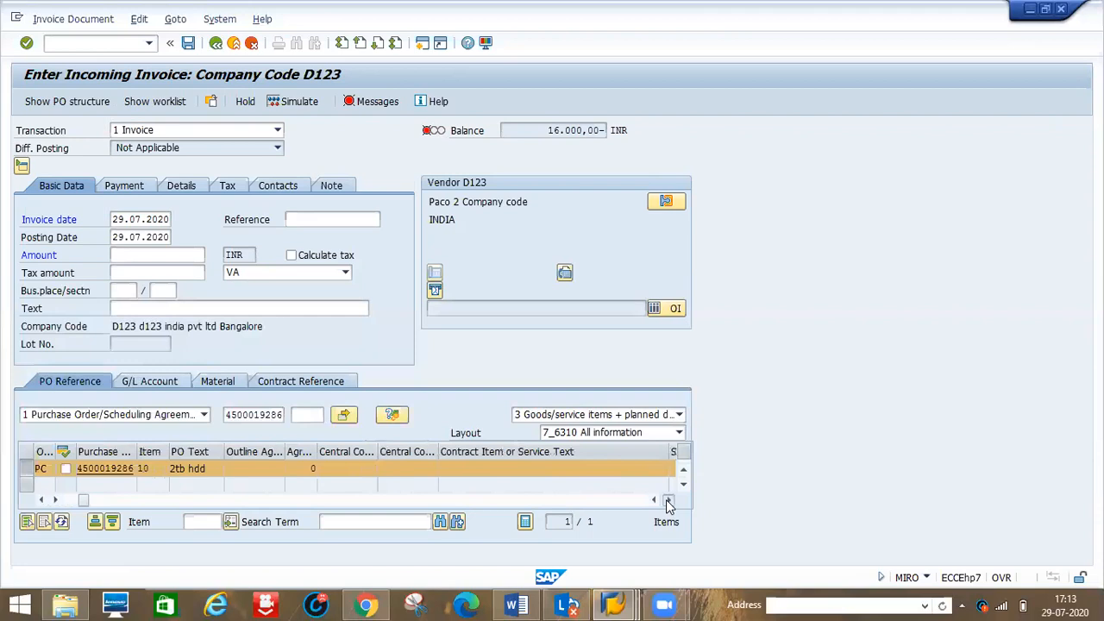
pyautogui.click(667, 500)
pyautogui.click(668, 501)
pyautogui.click(667, 500)
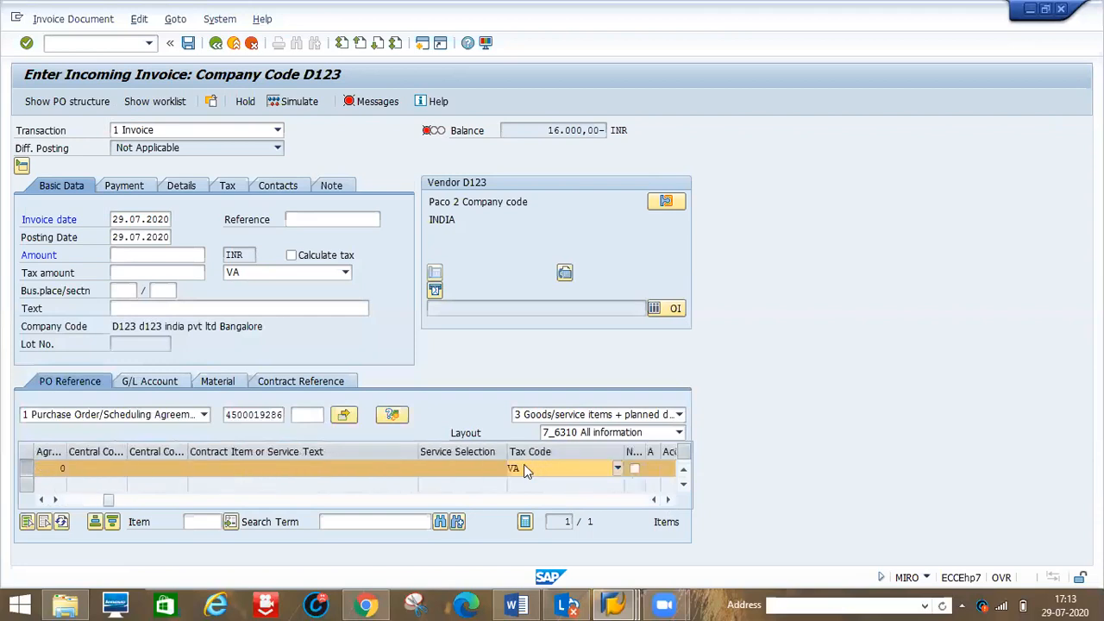
pyautogui.click(483, 494)
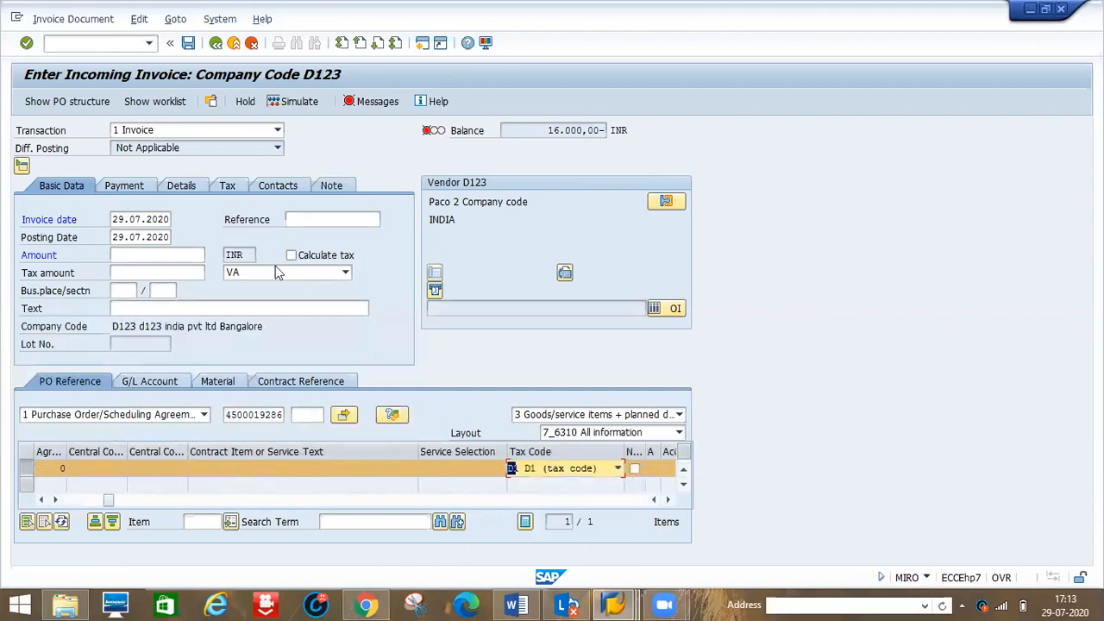
pyautogui.click(264, 274)
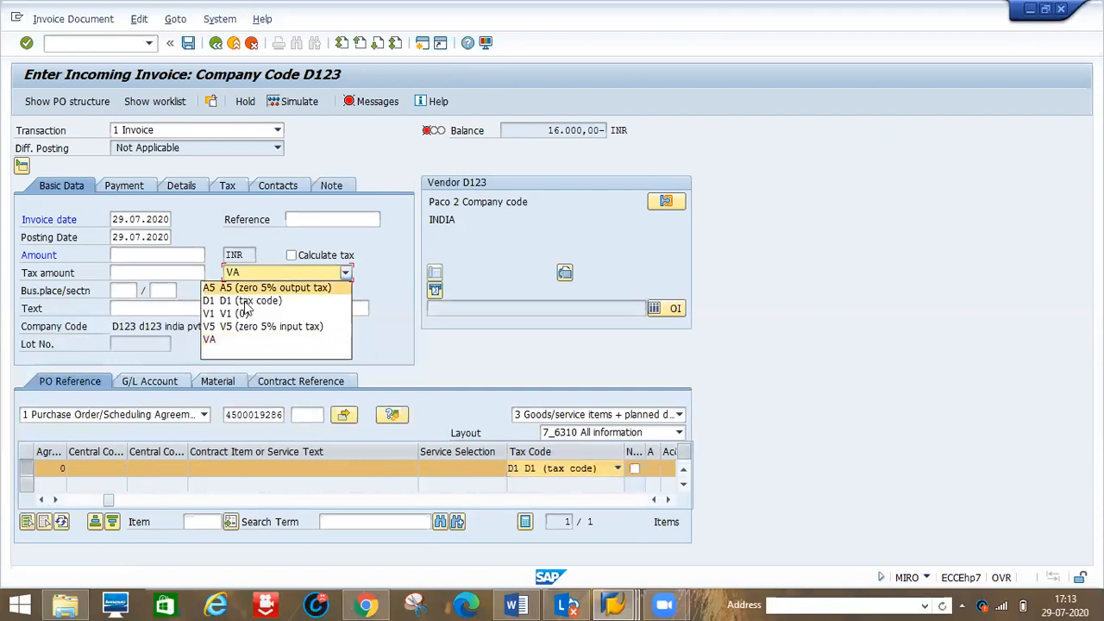
pyautogui.click(245, 301)
# Set the invoice's payment baseline date to 20.08.2020
pyautogui.click(123, 186)
pyautogui.click(101, 214)
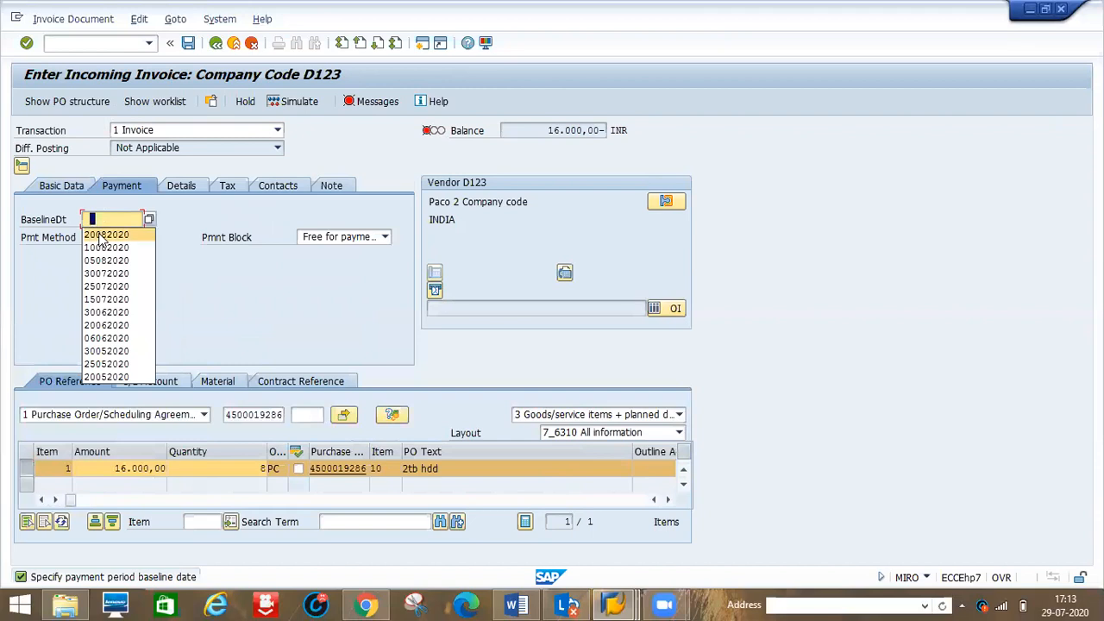
pyautogui.click(103, 234)
pyautogui.press('Return')
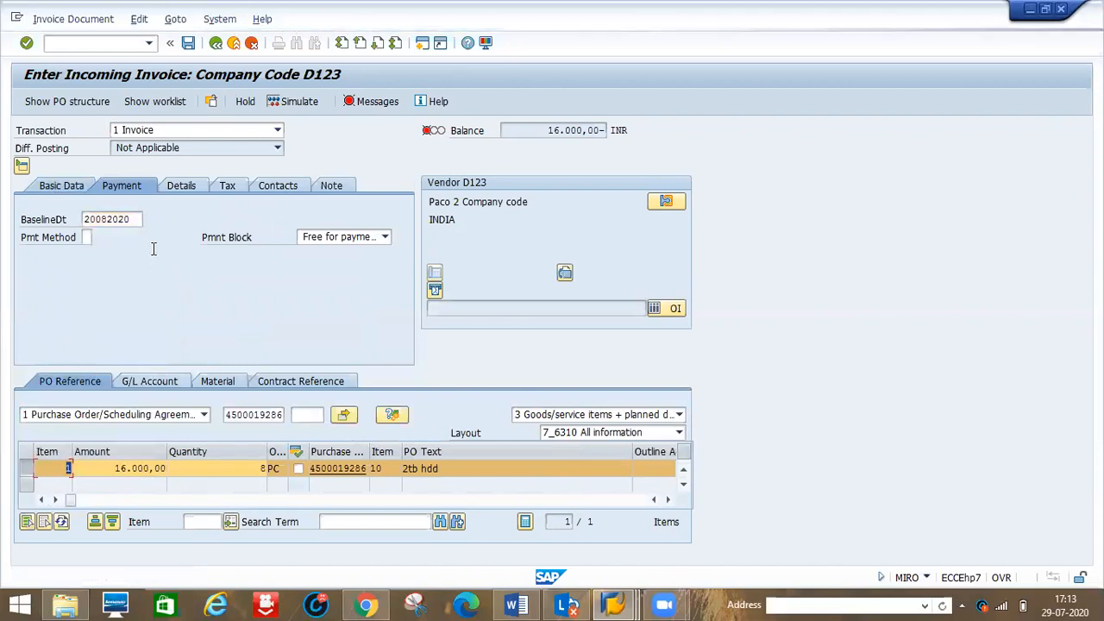
# Turn on tax calculation, enter an invoice amount of 16800 INR, and post the invoice
pyautogui.click(291, 256)
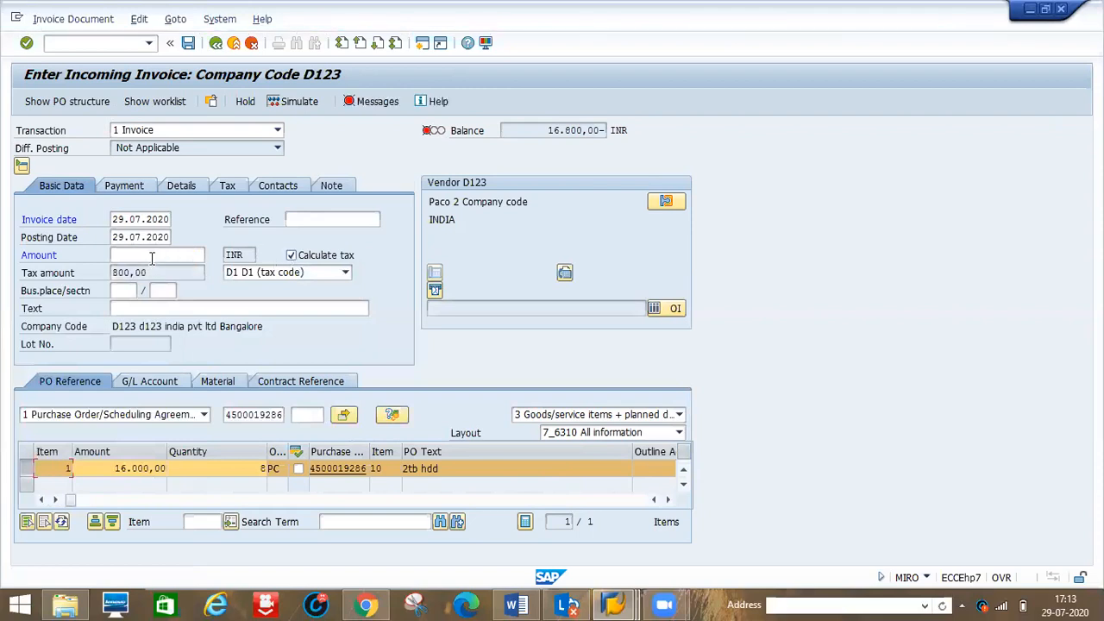
pyautogui.click(152, 257)
pyautogui.write('16800')
pyautogui.press('Return')
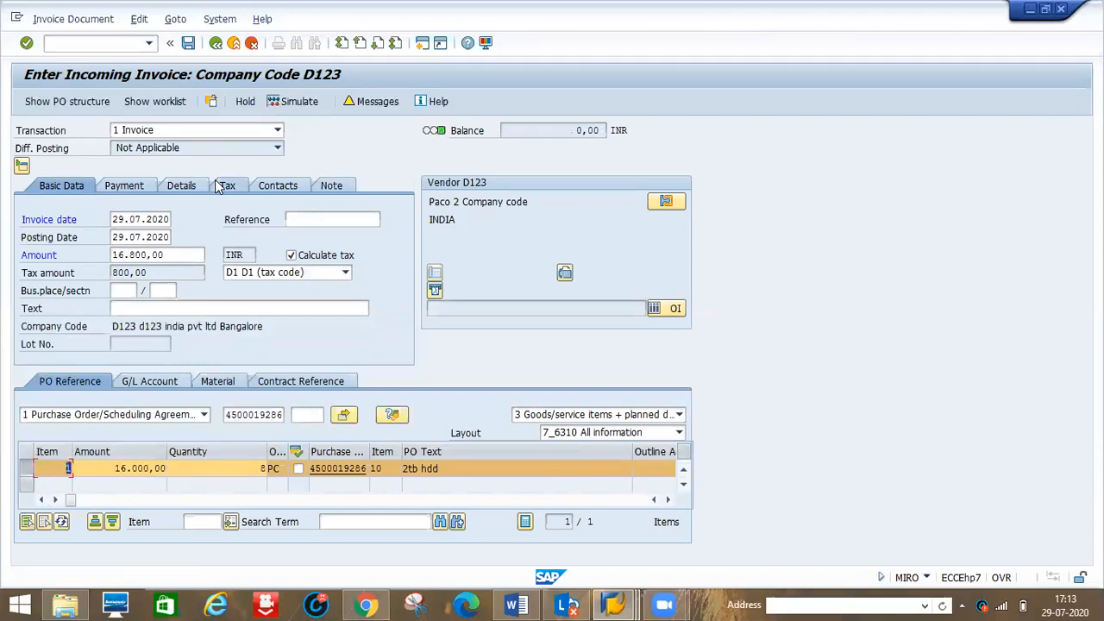
pyautogui.click(189, 45)
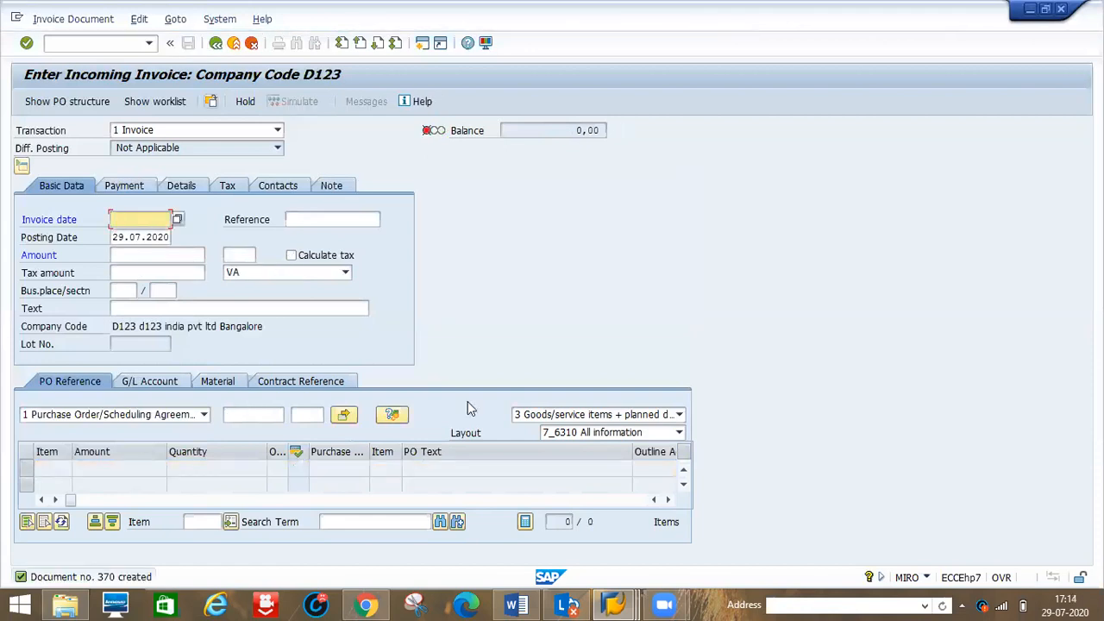
# Open transaction ME22N in the idle SAP session and review the goods and invoice receipts in the purchase order history
pyautogui.moveTo(617, 604)
pyautogui.click(451, 498)
pyautogui.write('/nme22b')
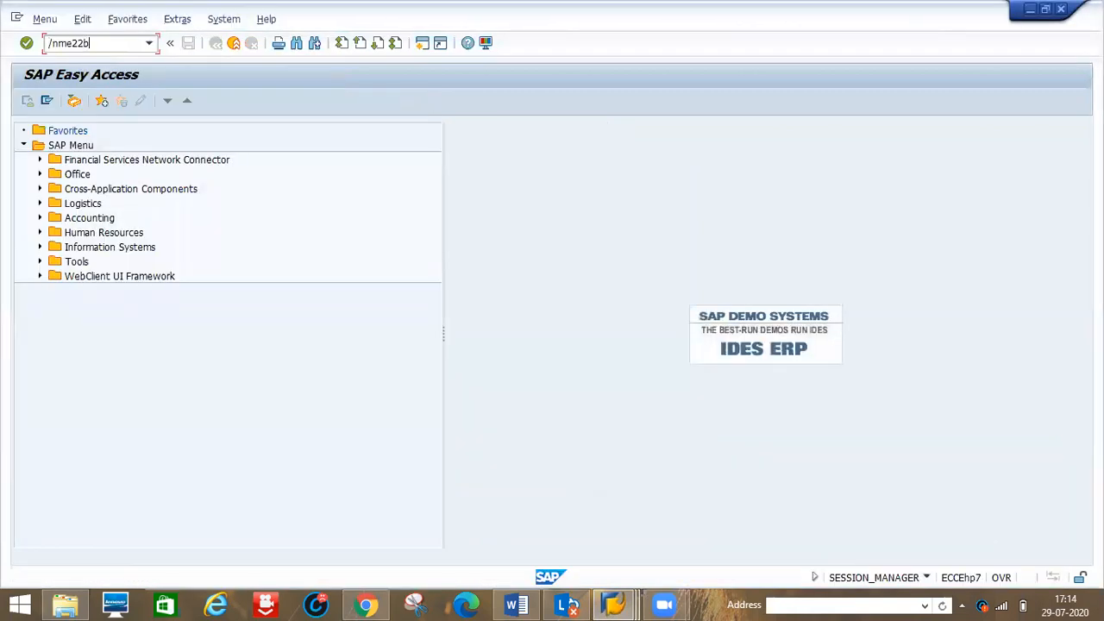
pyautogui.press('Return')
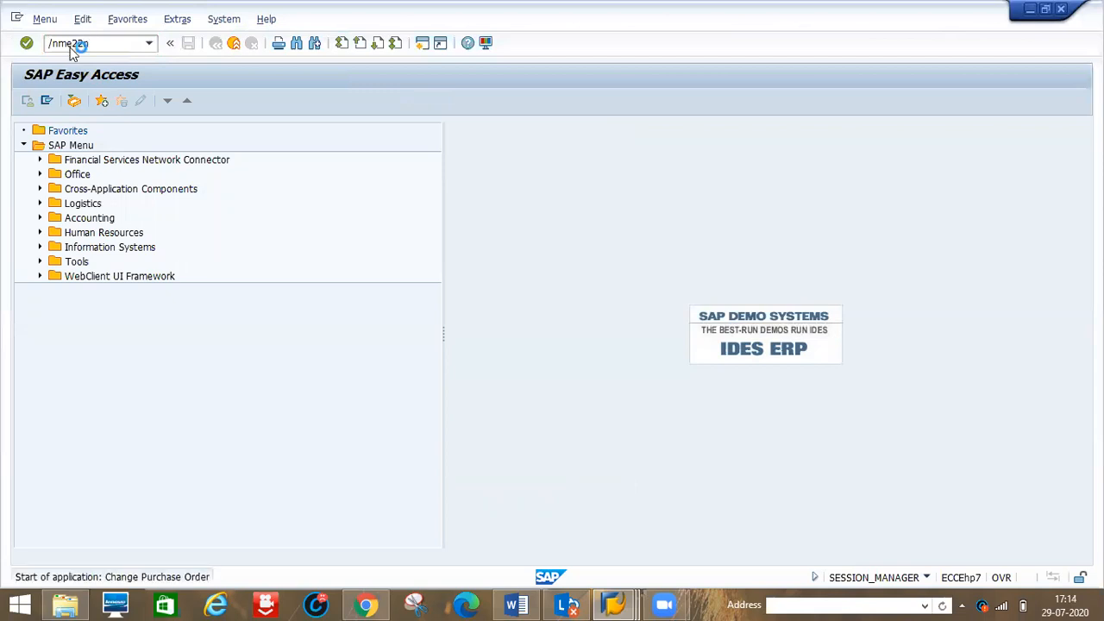
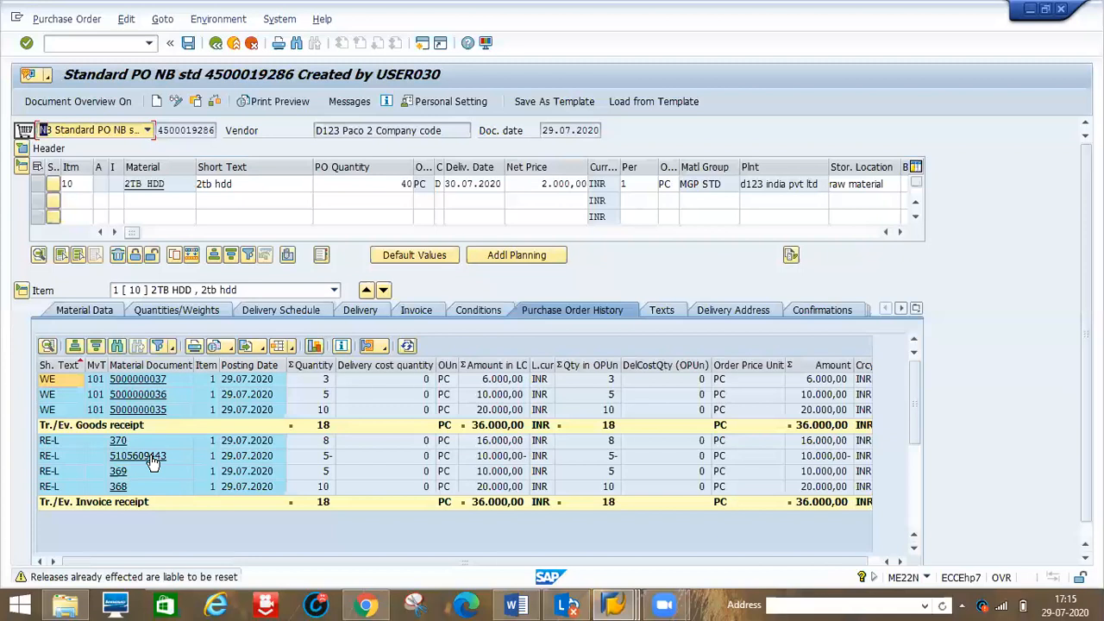
pyautogui.click(323, 398)
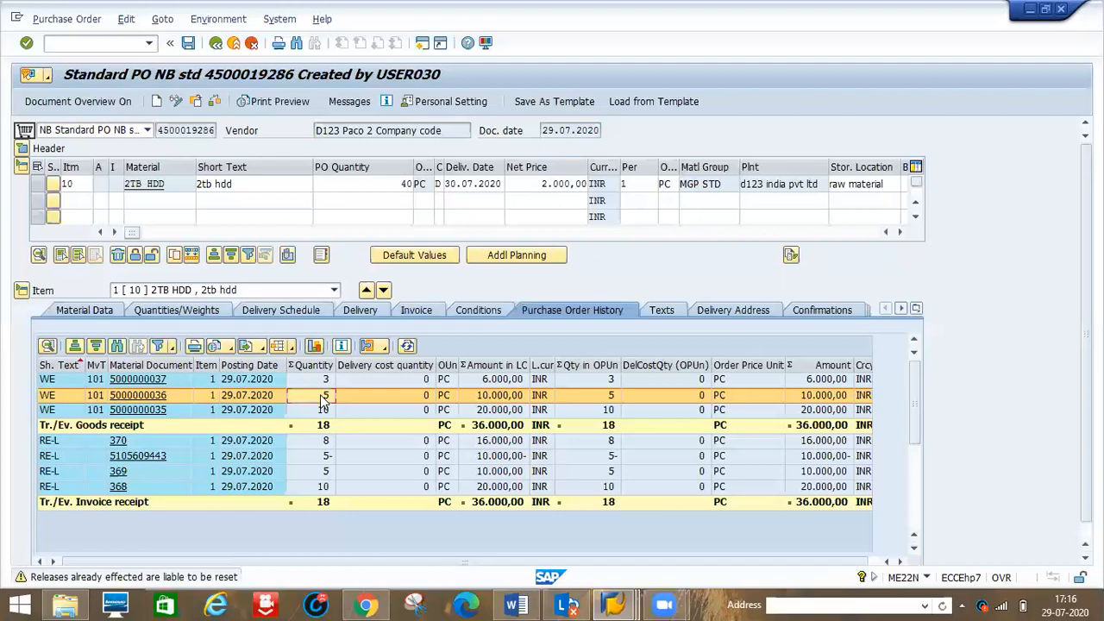
# Switch to the Word notes, find the transaction code for displaying an invoice, and return to SAP
pyautogui.click(521, 601)
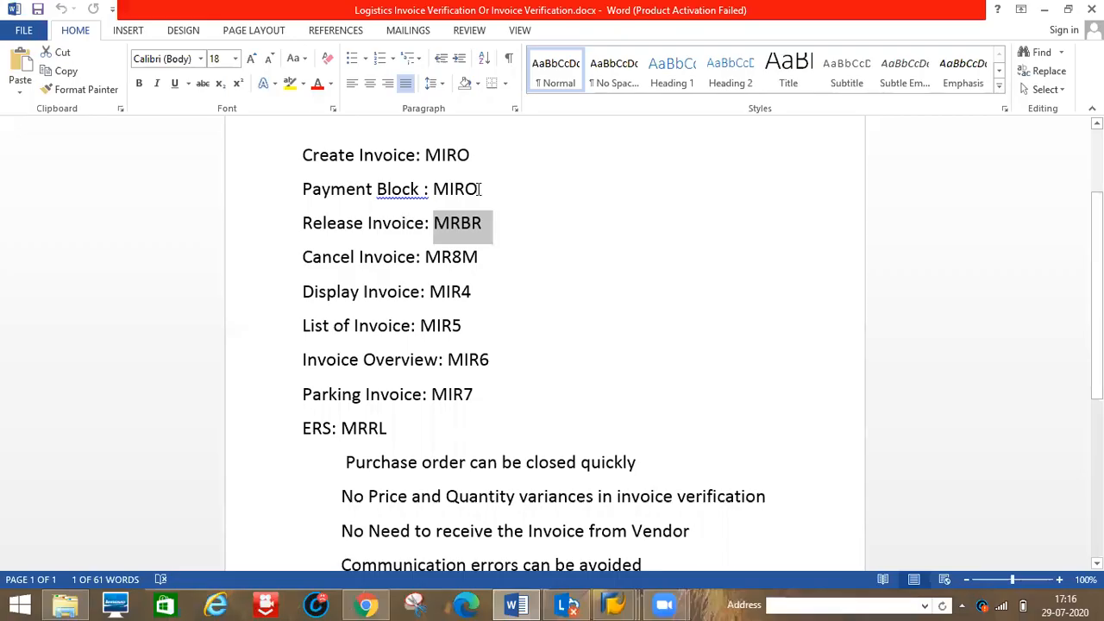
pyautogui.click(449, 293)
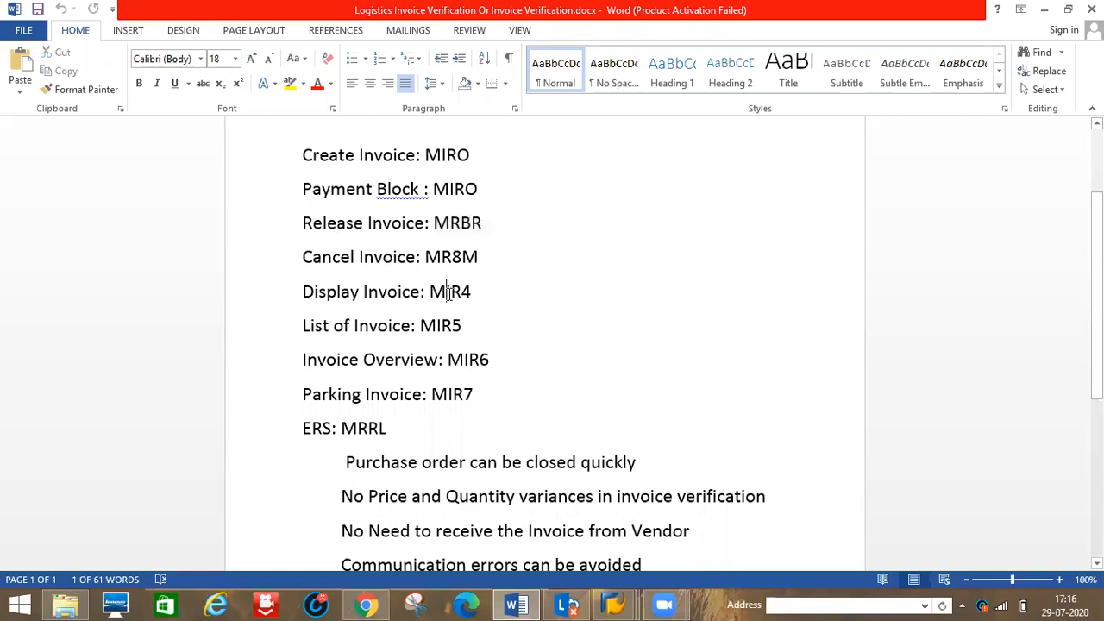
pyautogui.hotkey('alt', 'Tab')
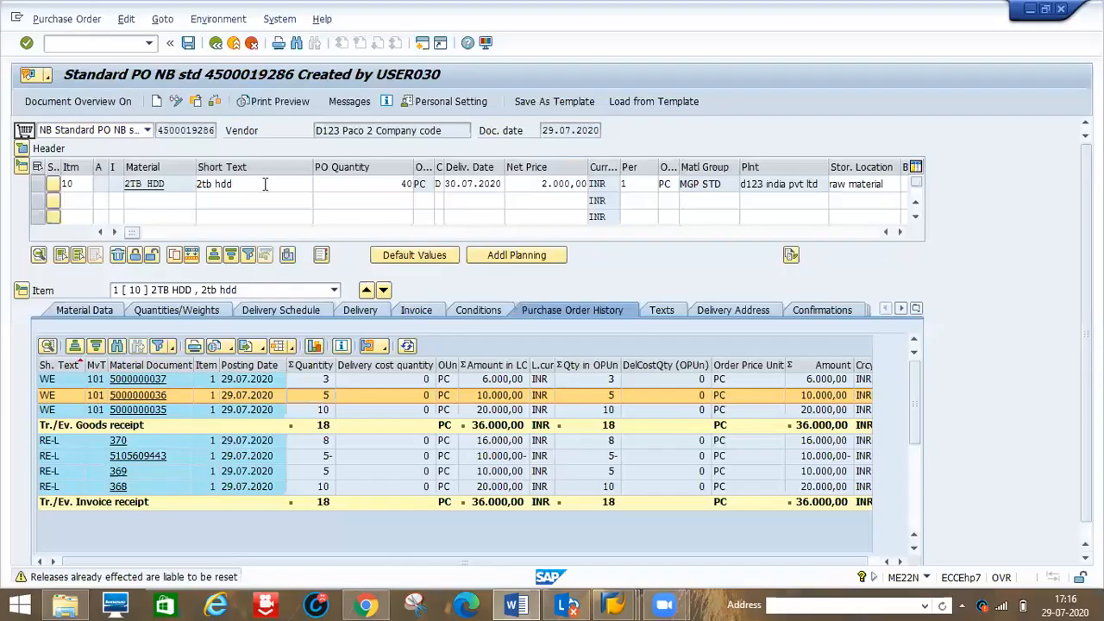
# Open transaction MIR4 and display the prefilled invoice document, reviewing its basic data and payment details
pyautogui.click(74, 45)
pyautogui.write('/')
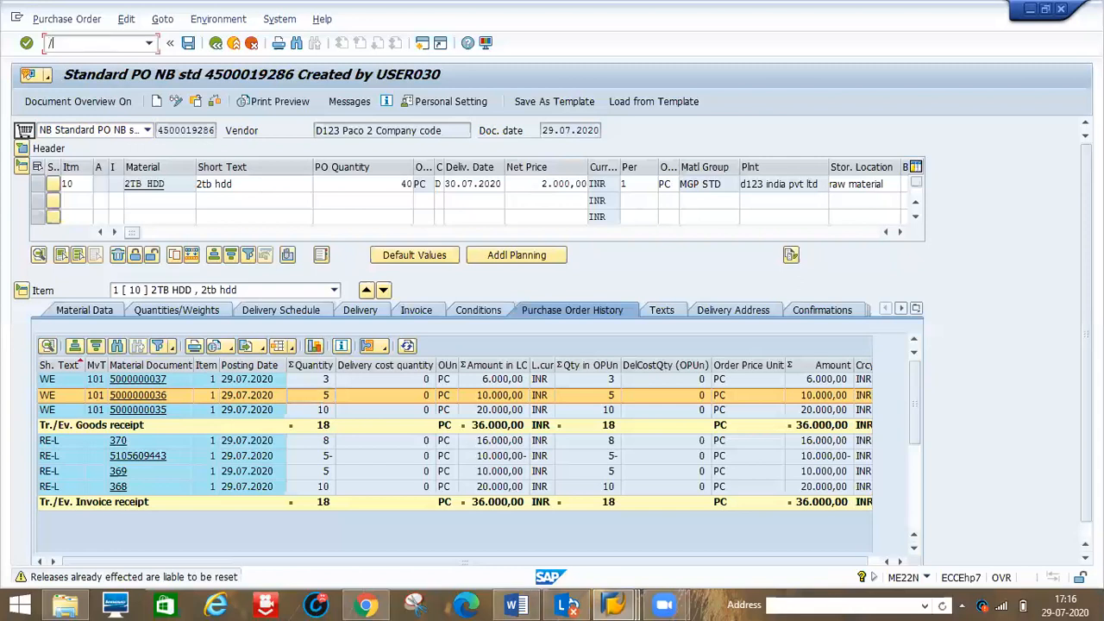
pyautogui.write('nmir4')
pyautogui.press('Return')
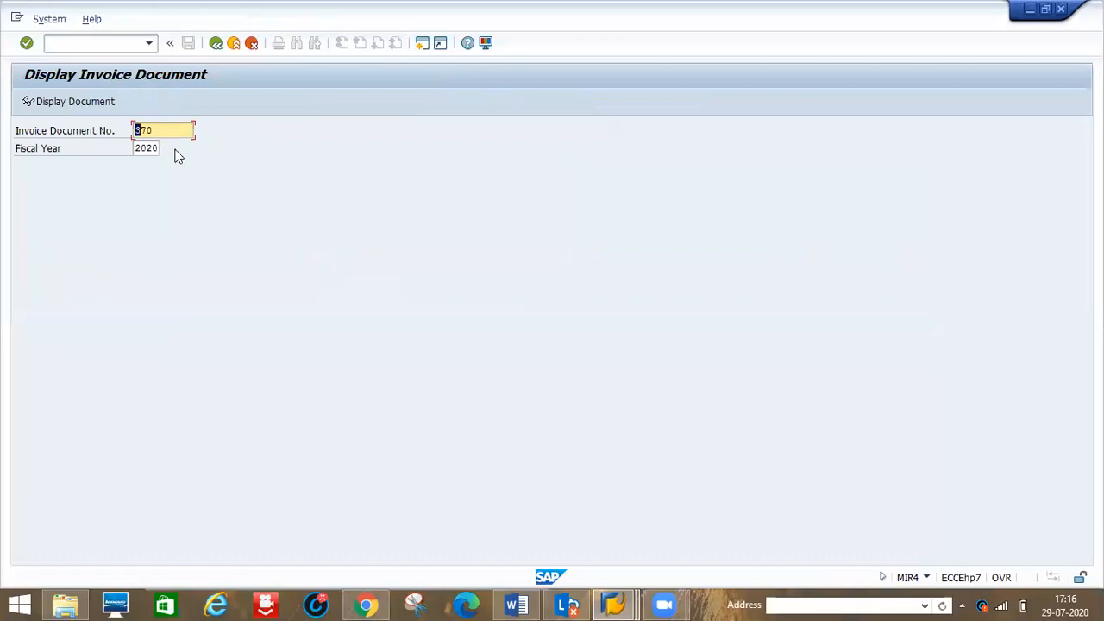
pyautogui.press('Return')
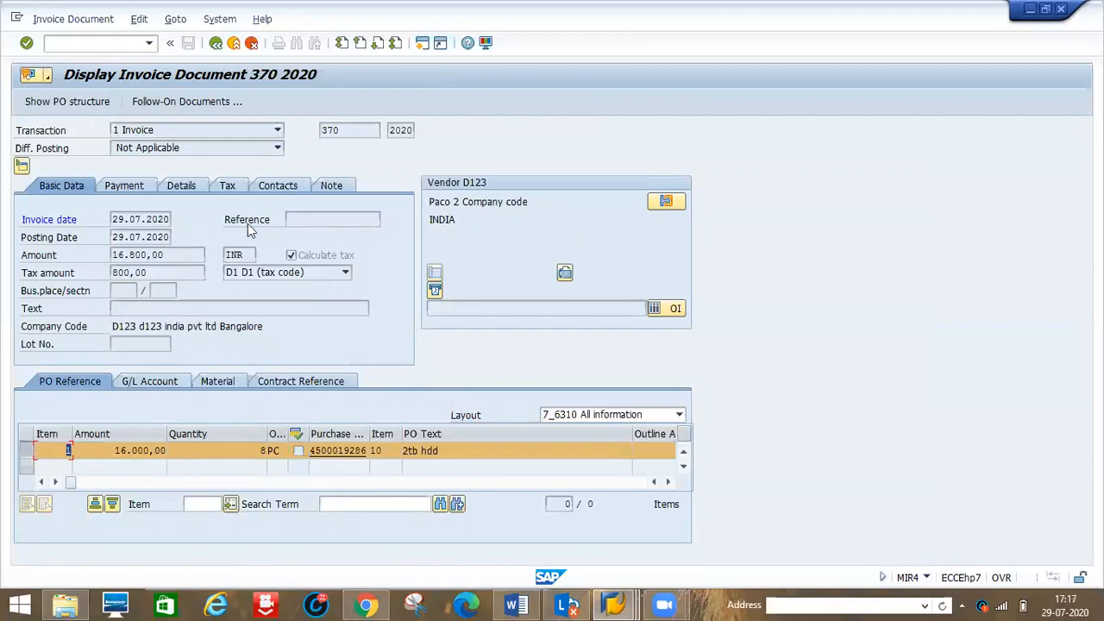
pyautogui.click(128, 185)
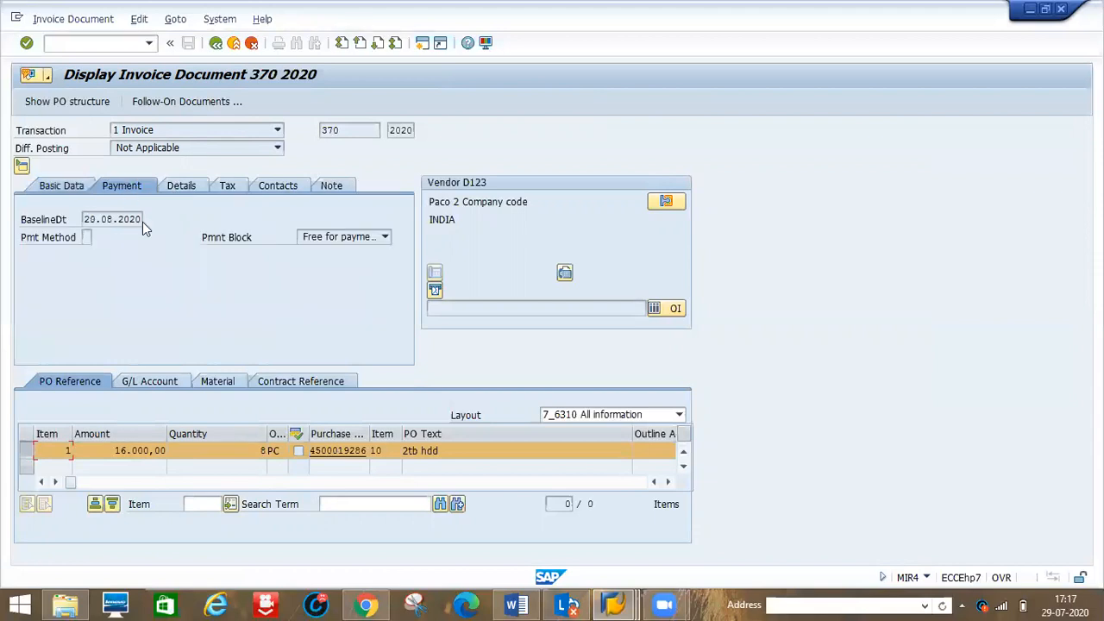
pyautogui.click(51, 188)
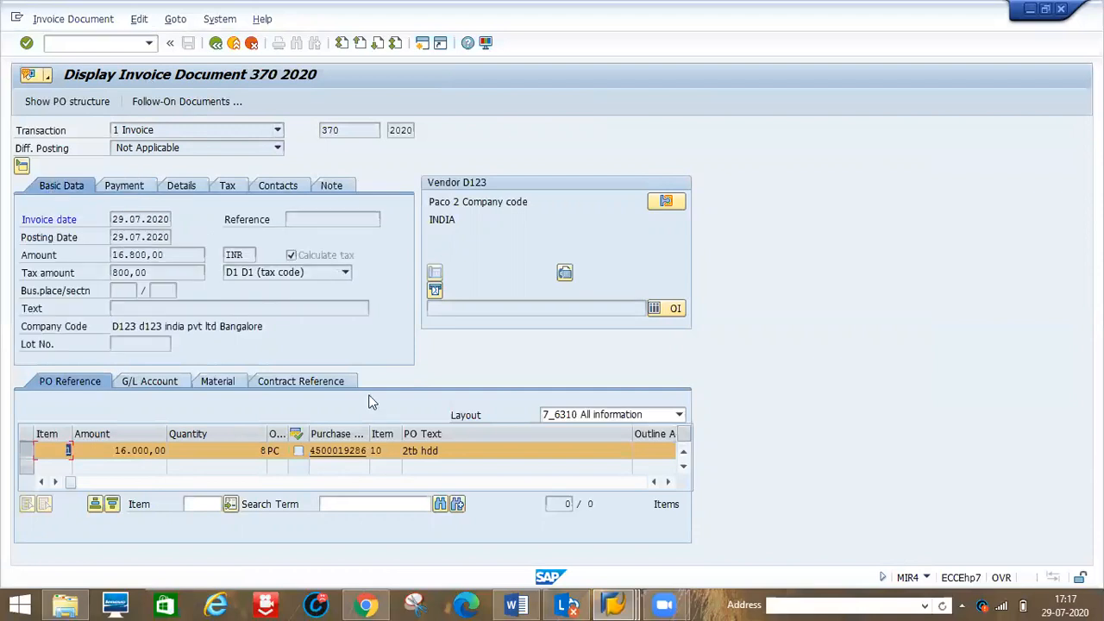
# Check the List of Invoice code in the Word notes and open transaction MIR5 in the SAP session showing Cancel Invoice Document
pyautogui.hotkey('alt', 'Tab')
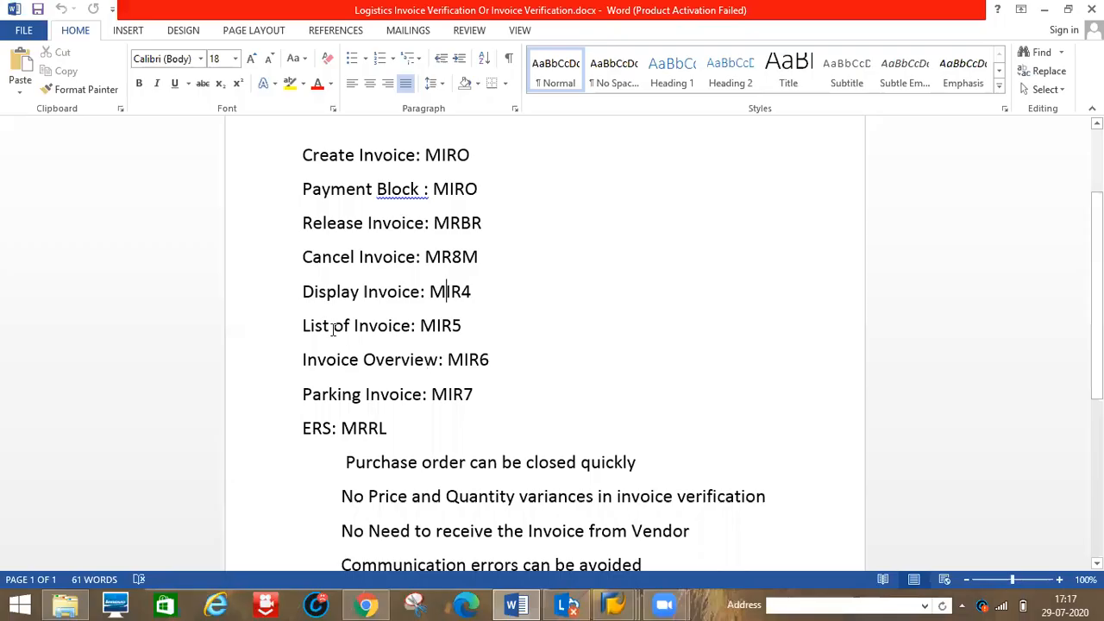
pyautogui.moveTo(292, 323); pyautogui.dragTo(533, 330)
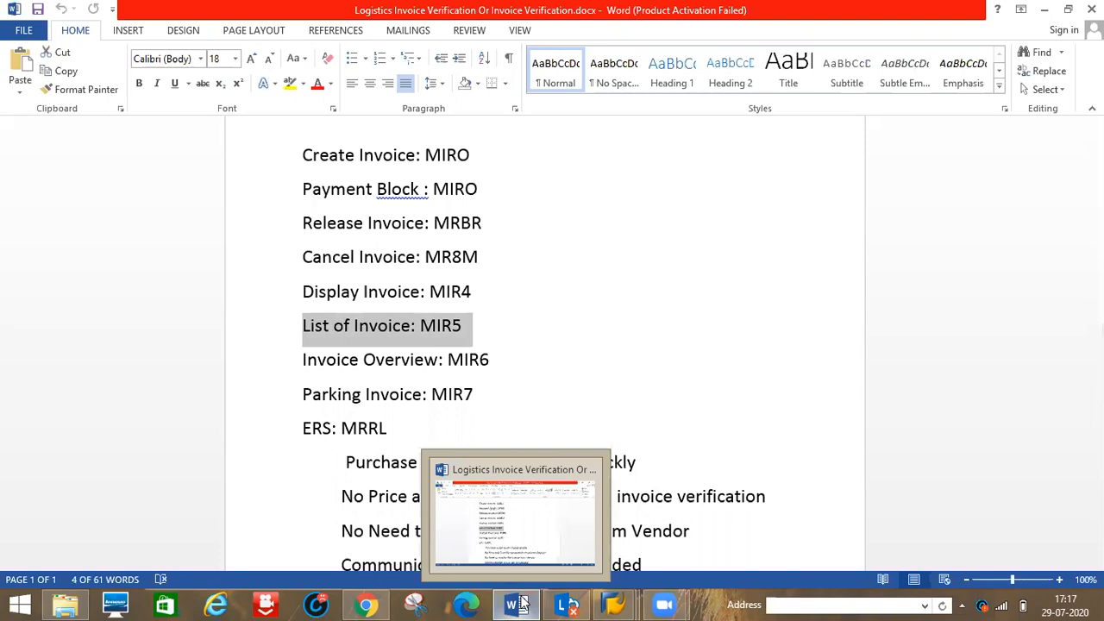
pyautogui.moveTo(614, 604)
pyautogui.click(577, 528)
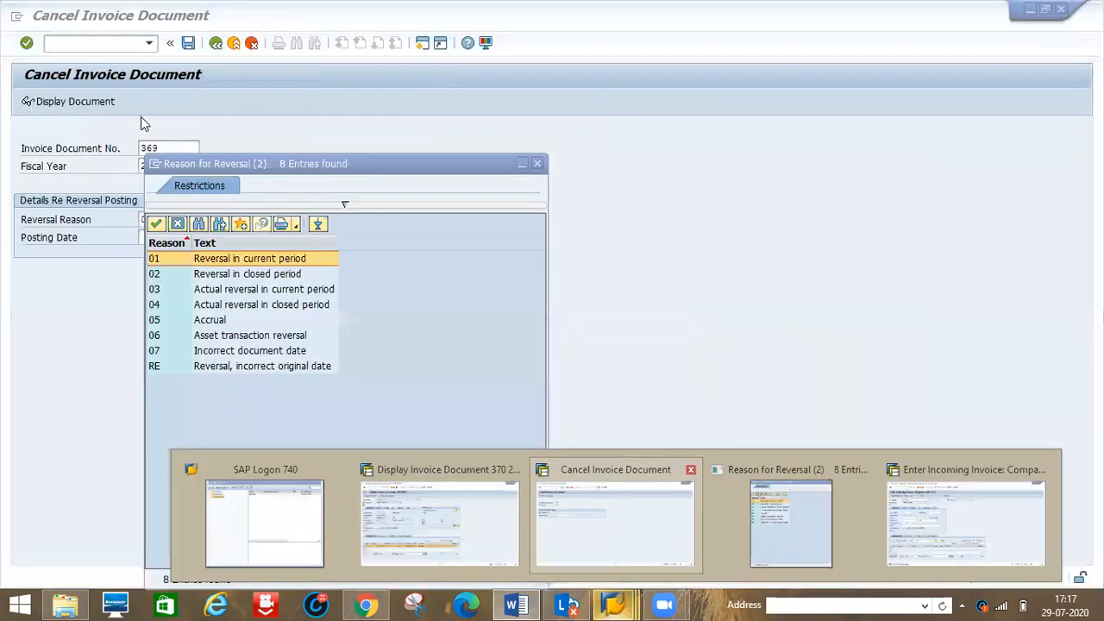
pyautogui.click(537, 165)
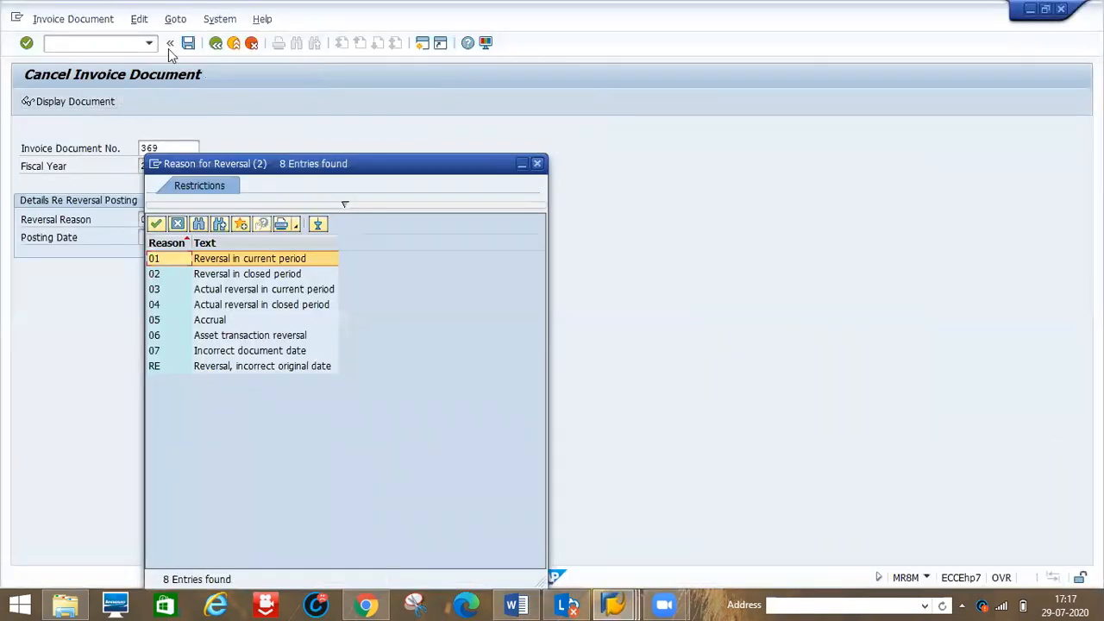
pyautogui.click(98, 45)
pyautogui.write('/nmir5')
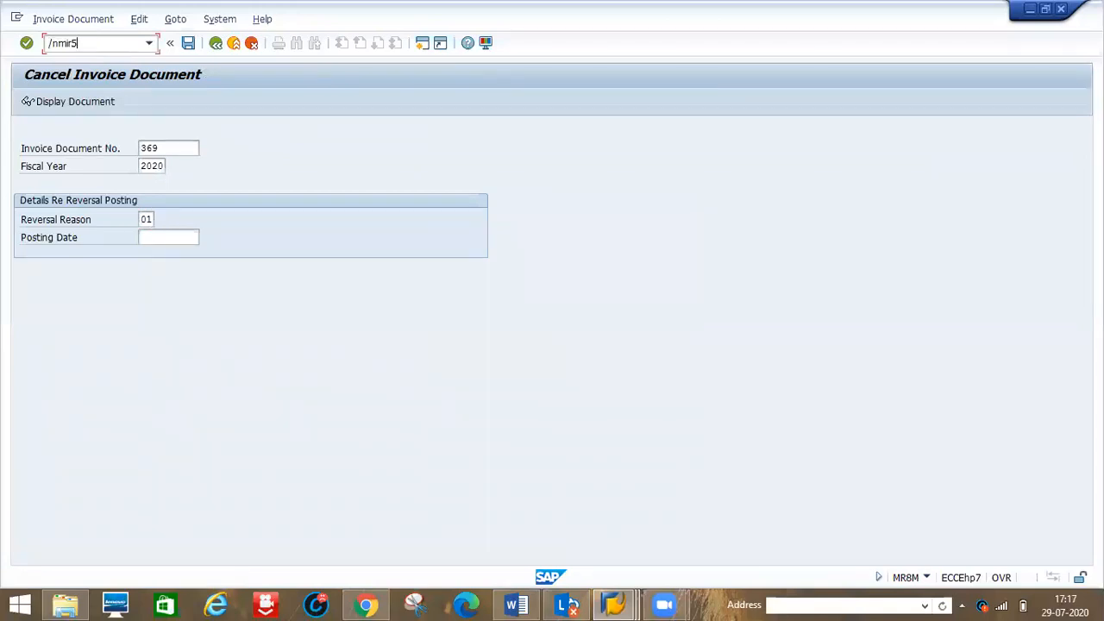
pyautogui.press('Return')
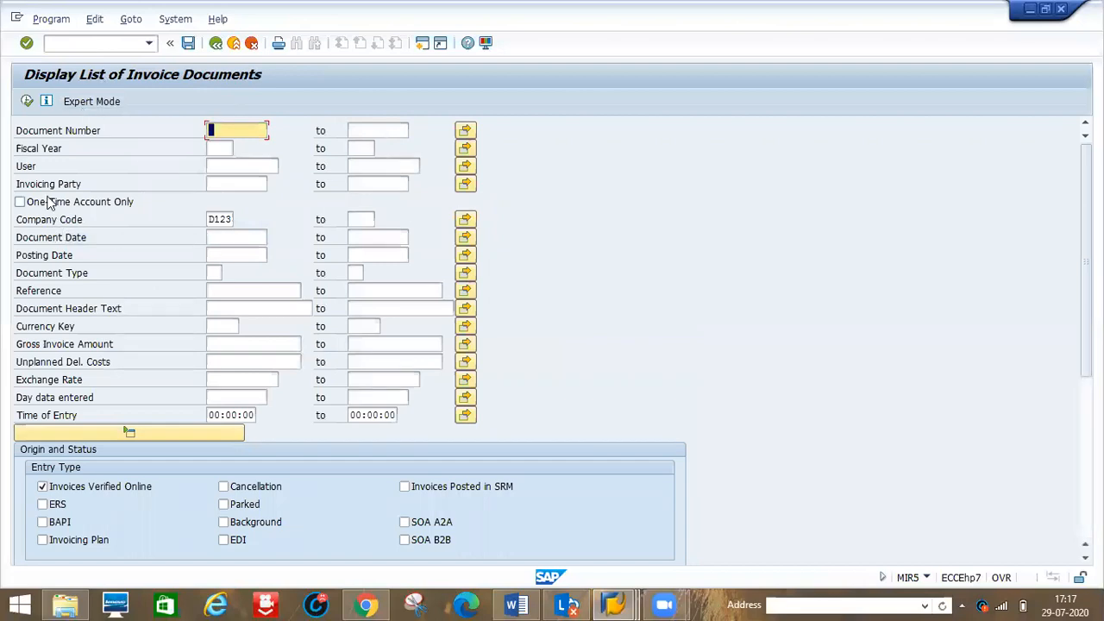
# Set the document date range of the invoice list from 01062020 to 30062020
pyautogui.click(217, 183)
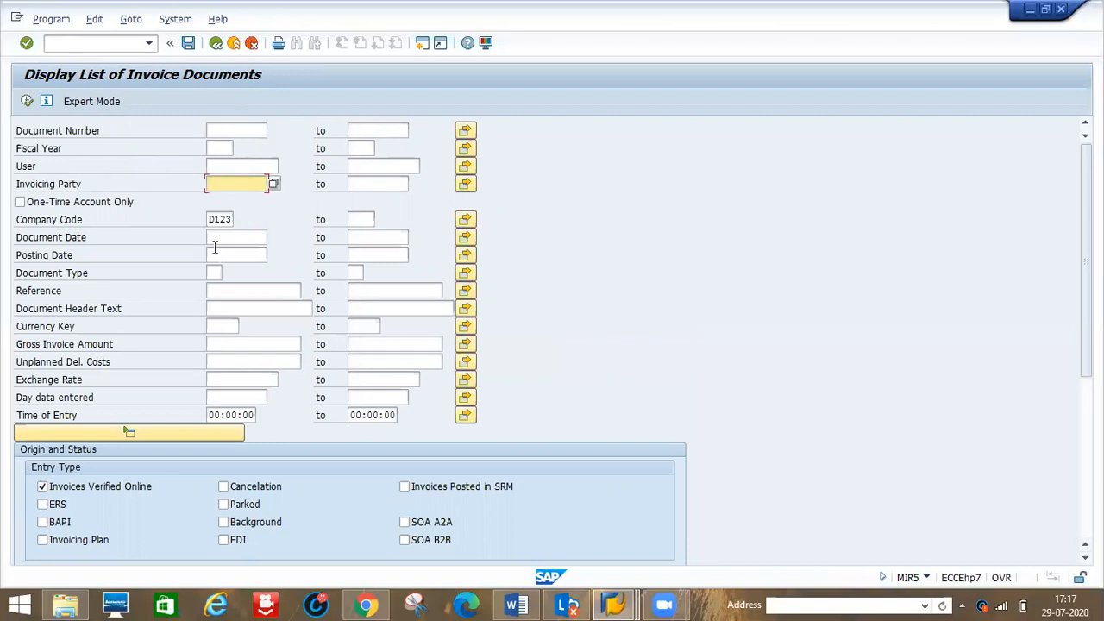
pyautogui.click(220, 239)
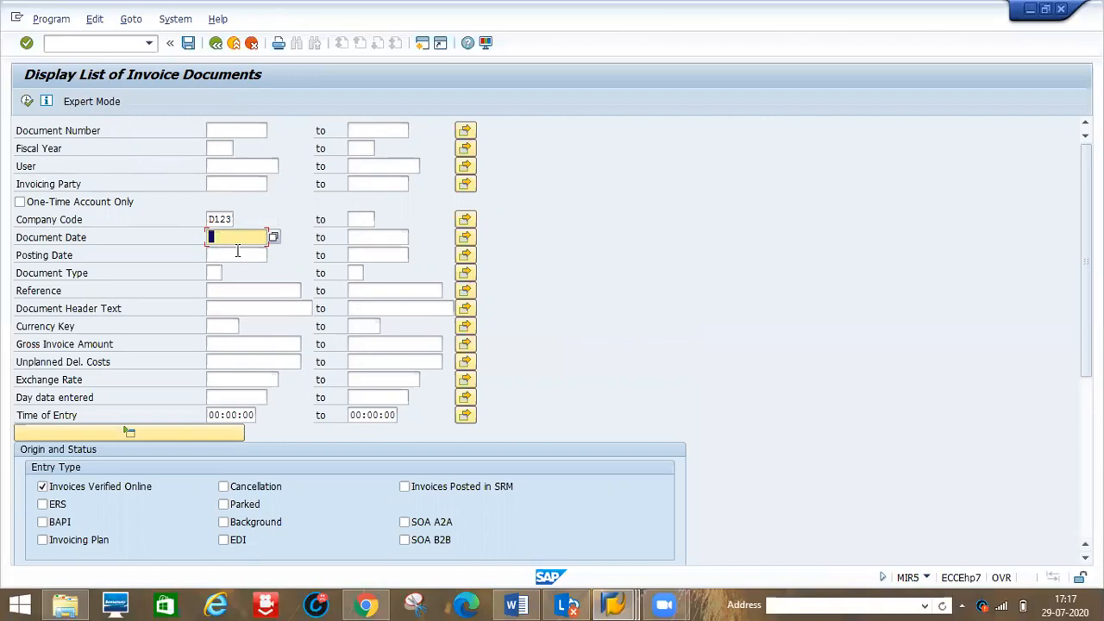
pyautogui.write('0106')
pyautogui.click(237, 251)
pyautogui.press('Tab')
pyautogui.press('Down')
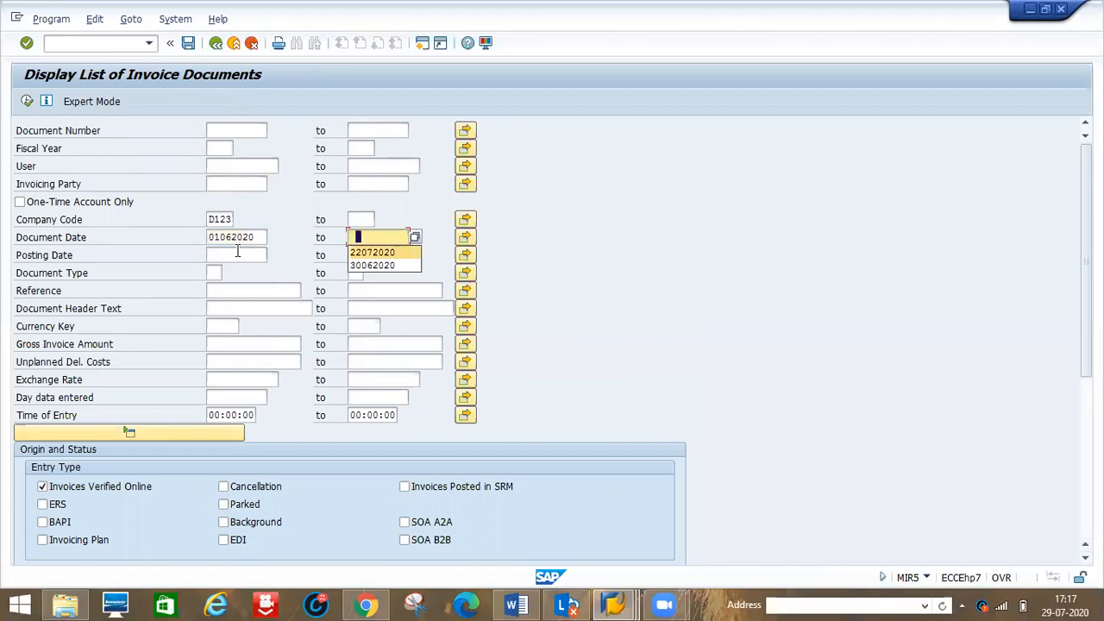
pyautogui.press('Down')
pyautogui.press('Return')
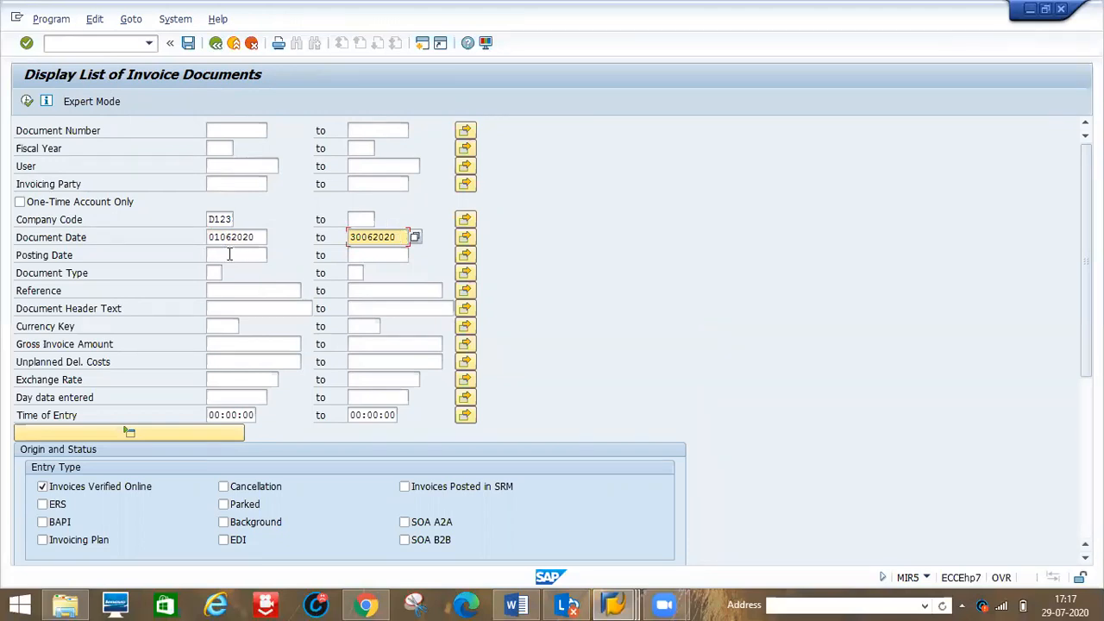
# Set the fiscal year of the invoice list selection to 2019
pyautogui.click(210, 148)
pyautogui.write('220')
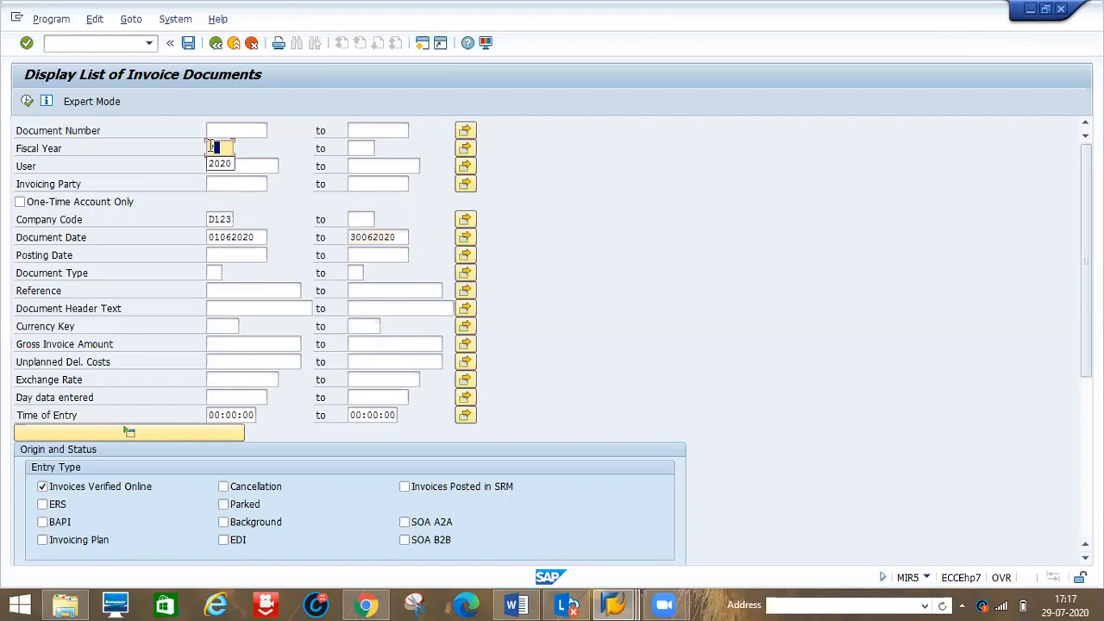
pyautogui.press('BackSpace')
pyautogui.press('BackSpace')
pyautogui.write('020')
pyautogui.press('BackSpace')
pyautogui.press('BackSpace')
pyautogui.press('BackSpace')
pyautogui.press('BackSpace')
pyautogui.write('2019')
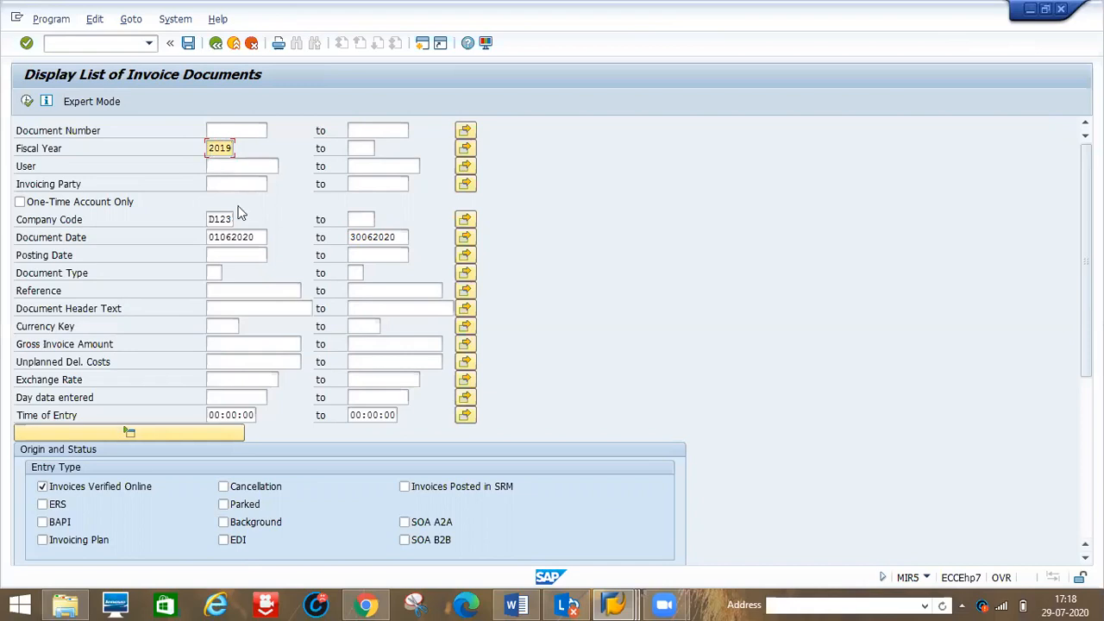
# Clear both document date limits and run the invoice list
pyautogui.click(265, 243)
pyautogui.press('BackSpace')
pyautogui.press('BackSpace')
pyautogui.press('BackSpace')
pyautogui.press('BackSpace')
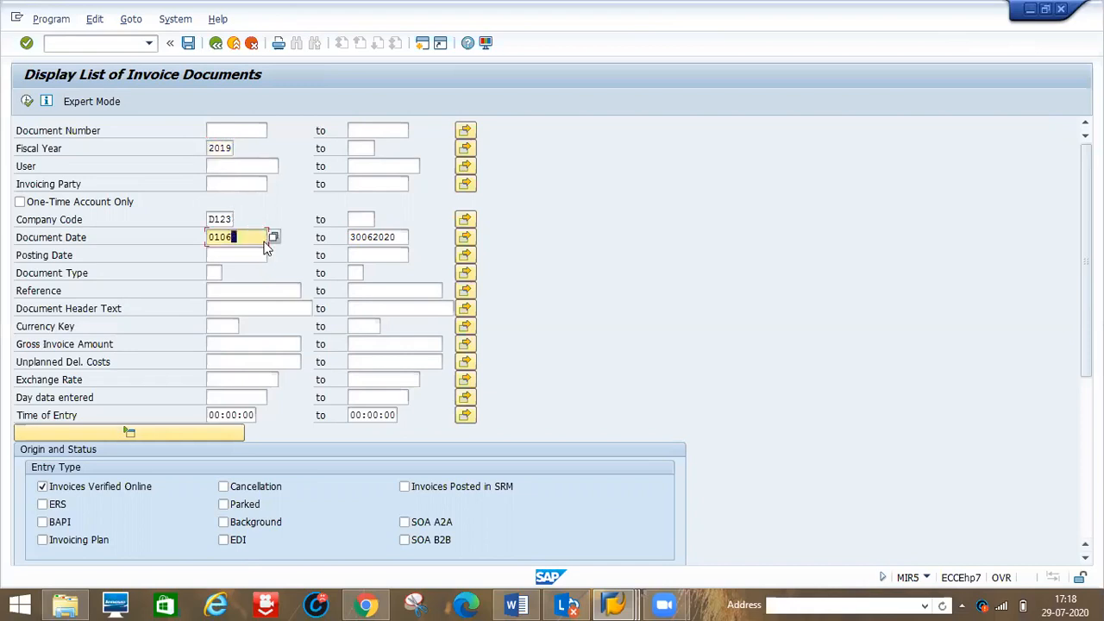
pyautogui.press('BackSpace')
pyautogui.press('BackSpace')
pyautogui.press('BackSpace')
pyautogui.press('BackSpace')
pyautogui.press('Tab')
pyautogui.press('BackSpace')
pyautogui.press('BackSpace')
pyautogui.press('BackSpace')
pyautogui.press('BackSpace')
pyautogui.press('BackSpace')
pyautogui.press('BackSpace')
pyautogui.press('BackSpace')
pyautogui.press('BackSpace')
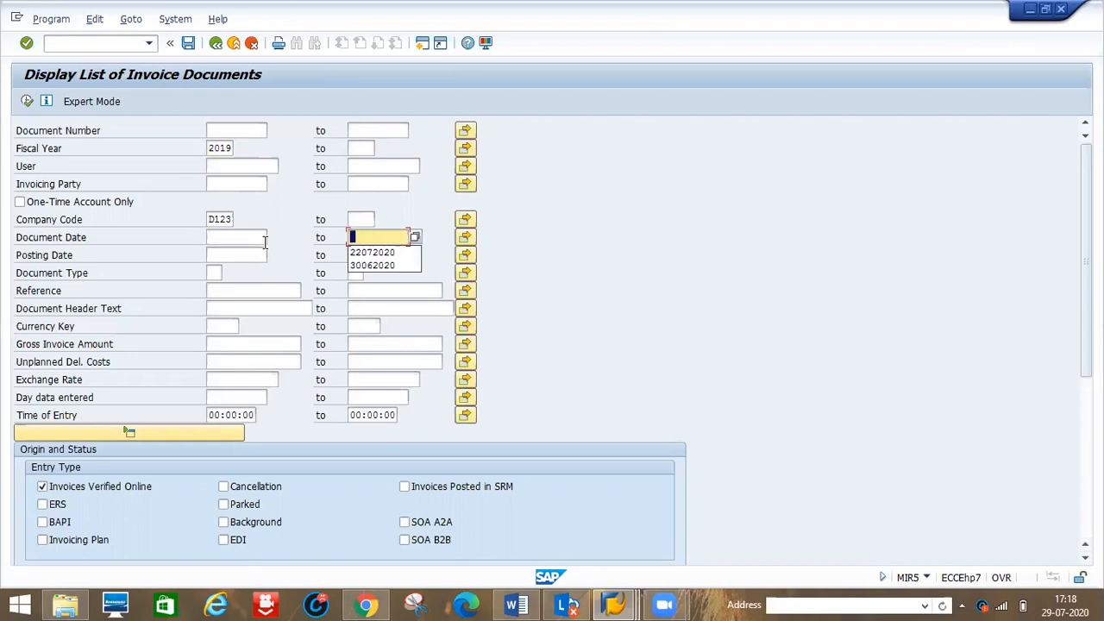
pyautogui.click(26, 100)
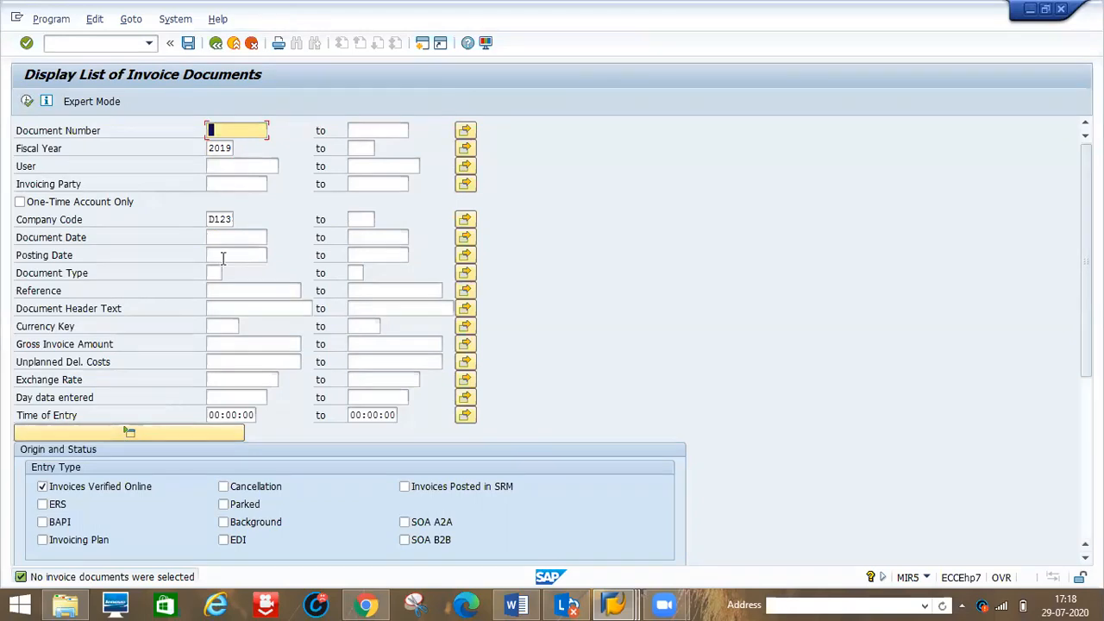
# Set the fiscal year to 2020 and run the invoice list for company code D123
pyautogui.click(226, 148)
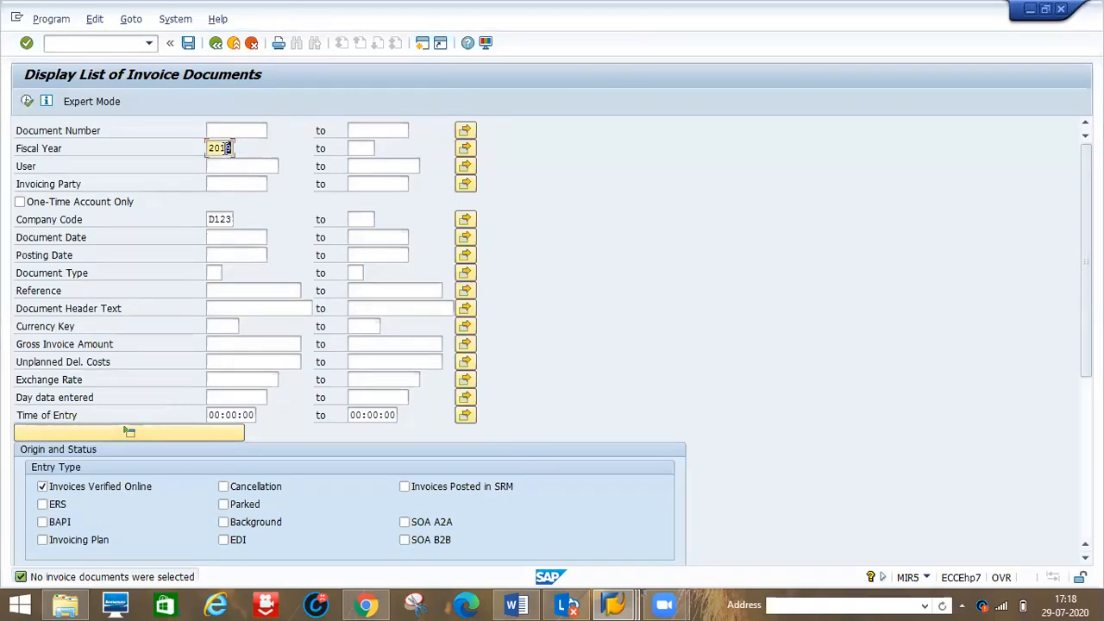
pyautogui.press('BackSpace')
pyautogui.press('BackSpace')
pyautogui.write('20')
pyautogui.click(26, 102)
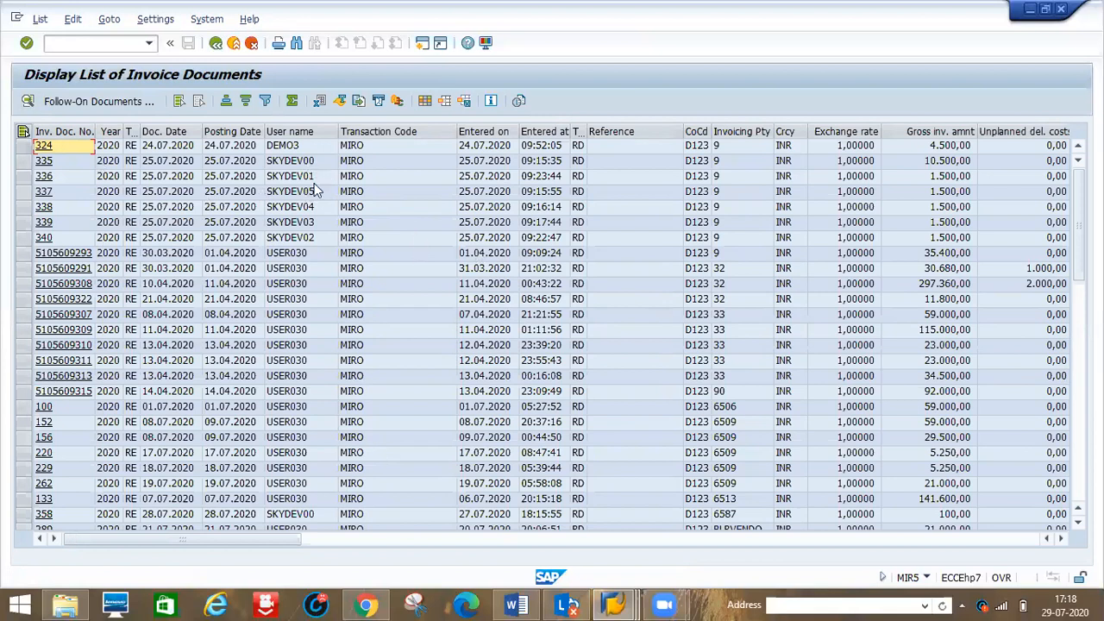
# Review the user names and posted invoices throughout the invoice list and return to the selection screen
pyautogui.click(280, 161)
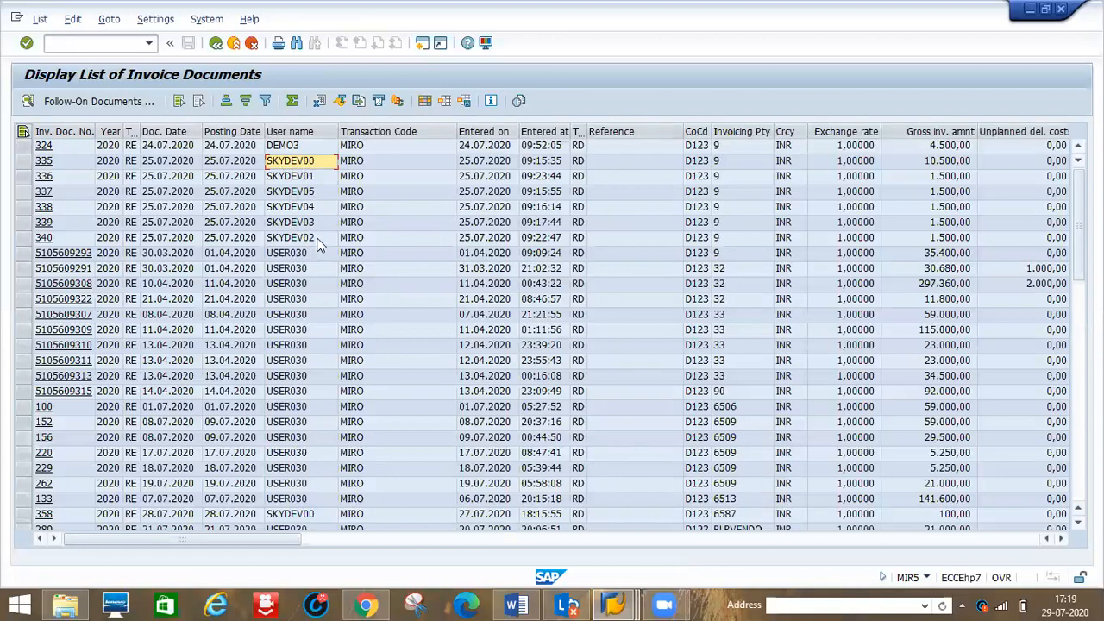
pyautogui.moveTo(1079, 226); pyautogui.dragTo(1079, 406)
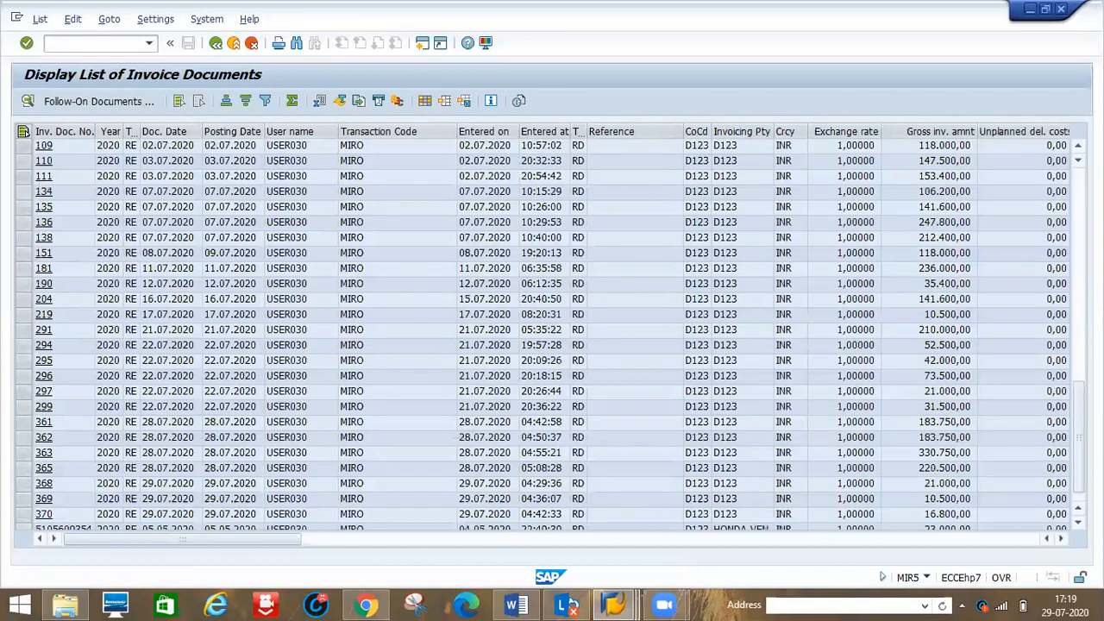
pyautogui.click(1078, 523)
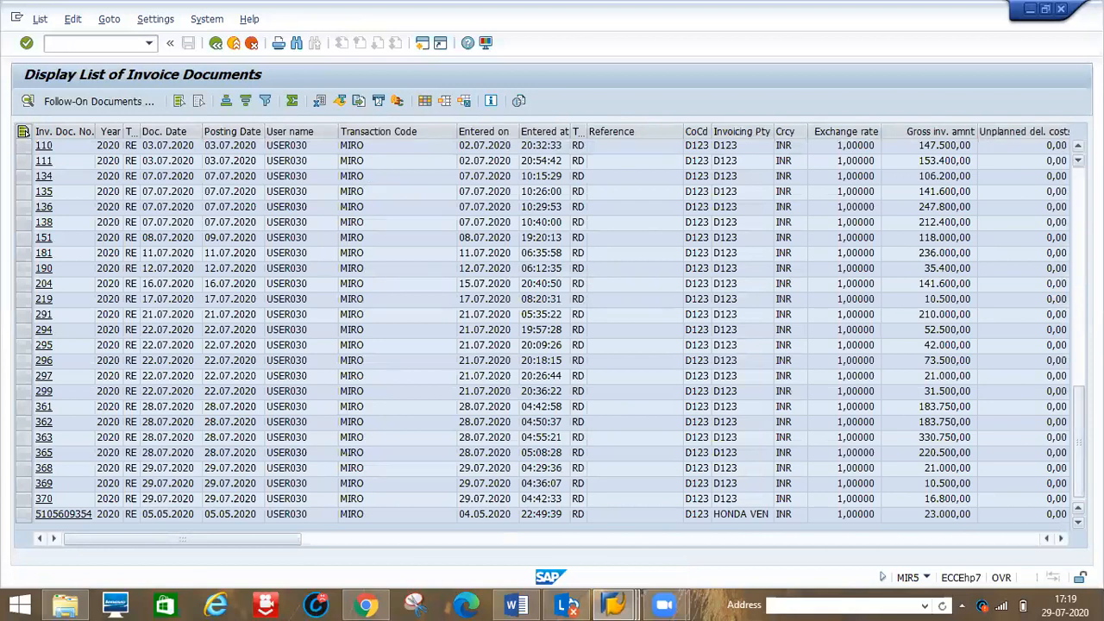
pyautogui.click(1079, 328)
pyautogui.click(1079, 224)
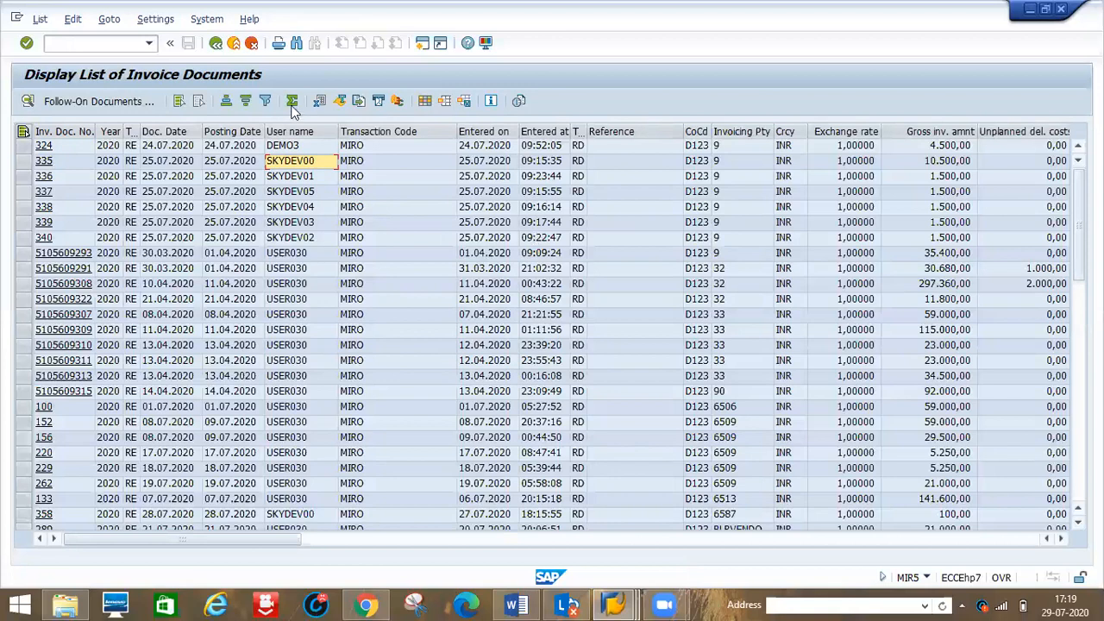
pyautogui.click(214, 45)
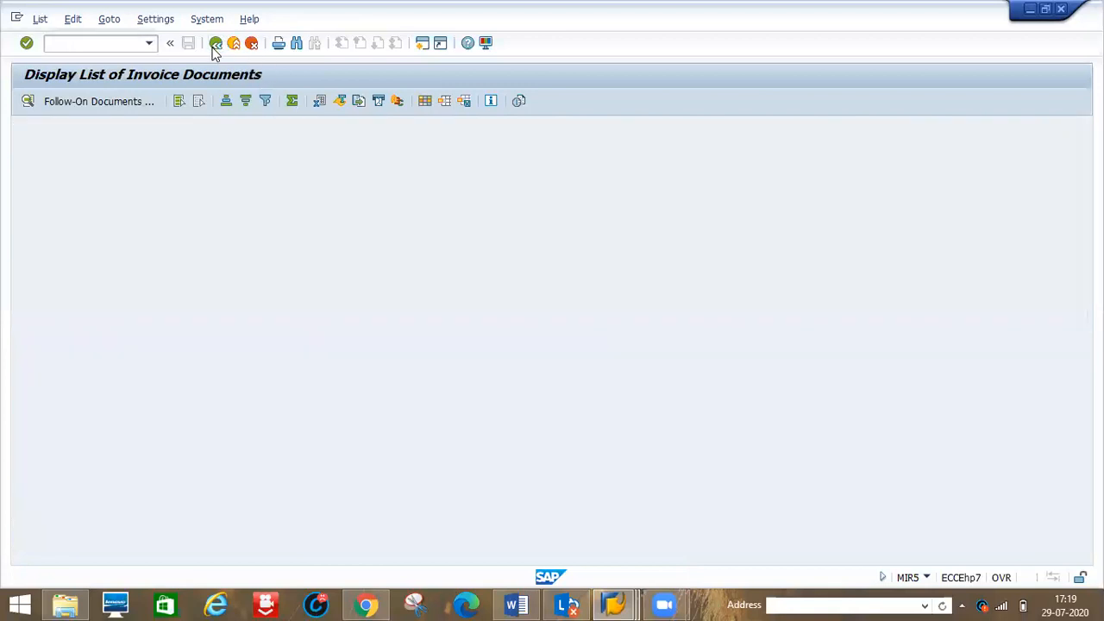
# Look up the Parking Invoice code in the Word notes and go back to the open SAP sessions
pyautogui.click(524, 604)
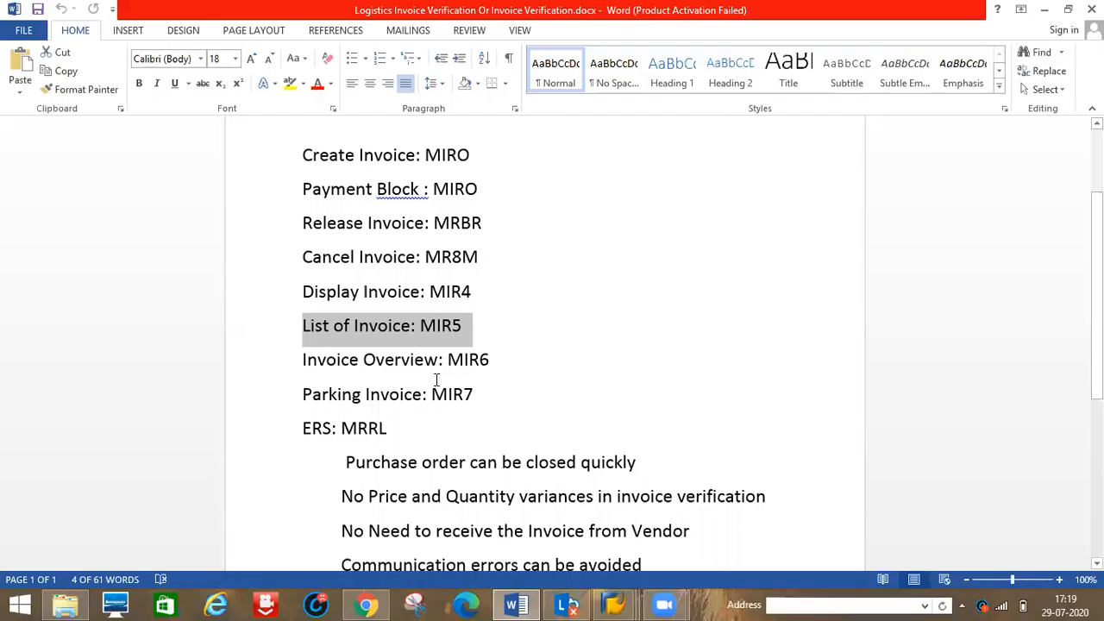
pyautogui.click(409, 397)
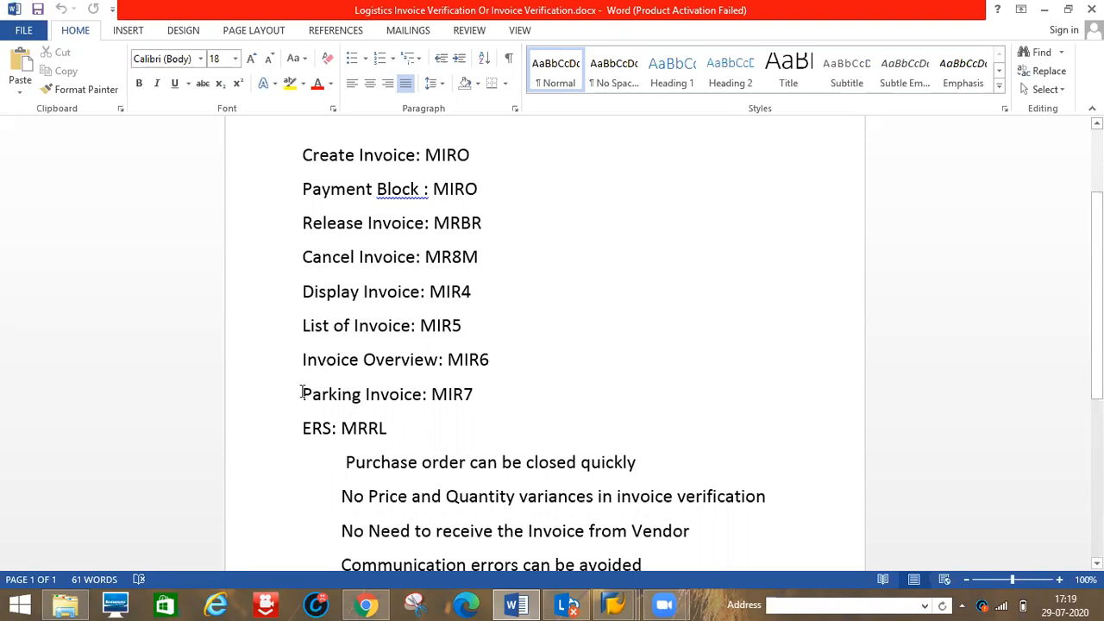
pyautogui.click(537, 396)
pyautogui.hotkey('alt', 'Tab')
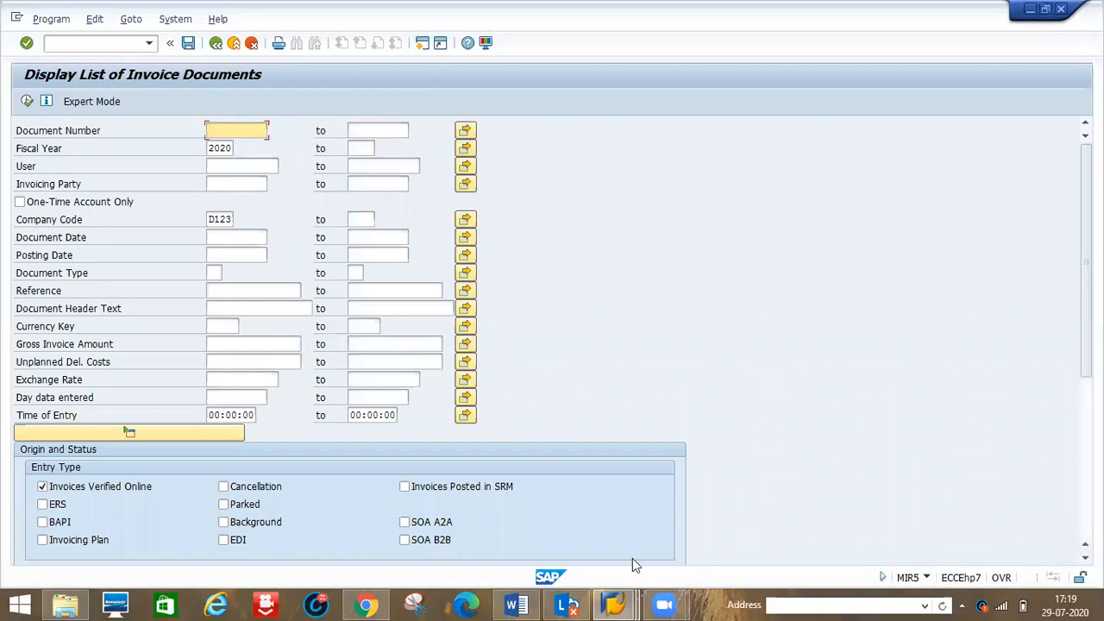
pyautogui.moveTo(619, 604)
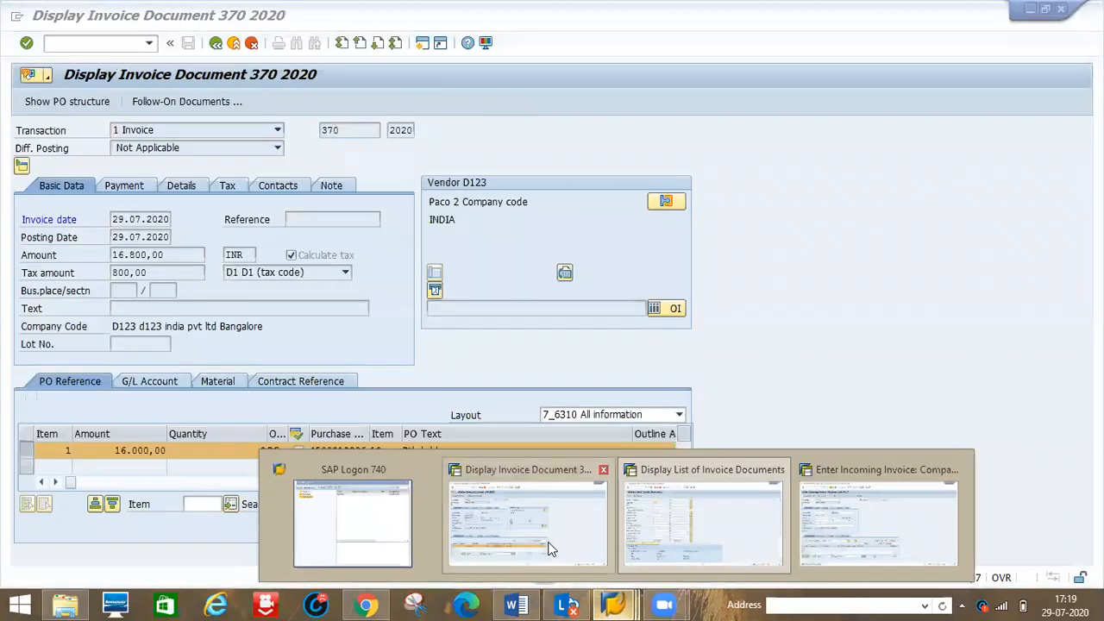
# Open the goods receipt transaction MIGO and load the most recently used purchase order
pyautogui.click(549, 542)
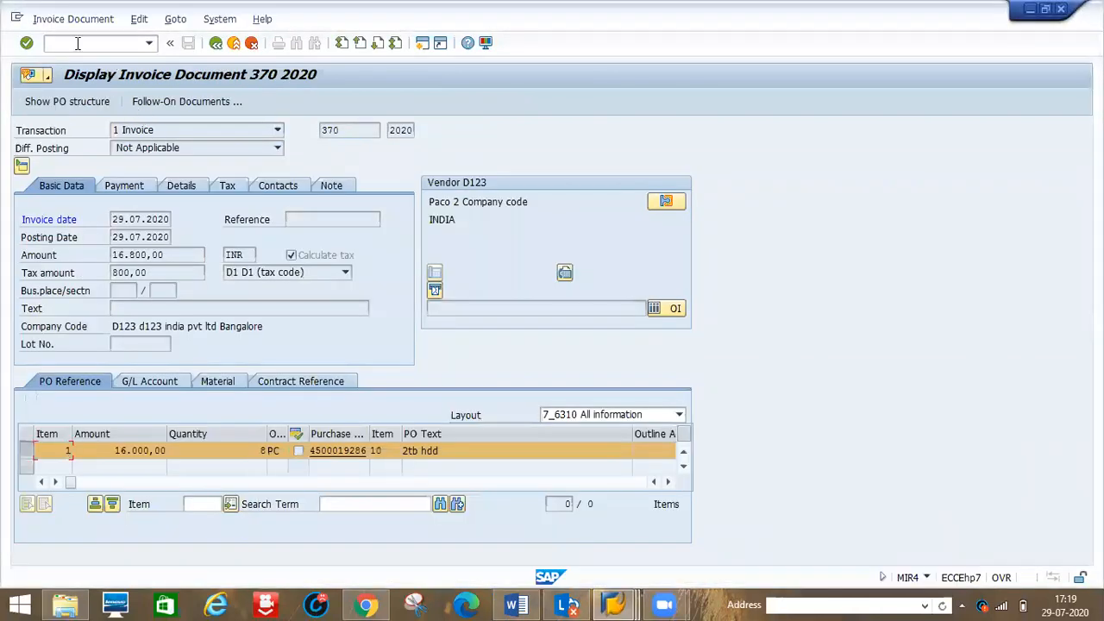
pyautogui.write('/nmigo')
pyautogui.press('Return')
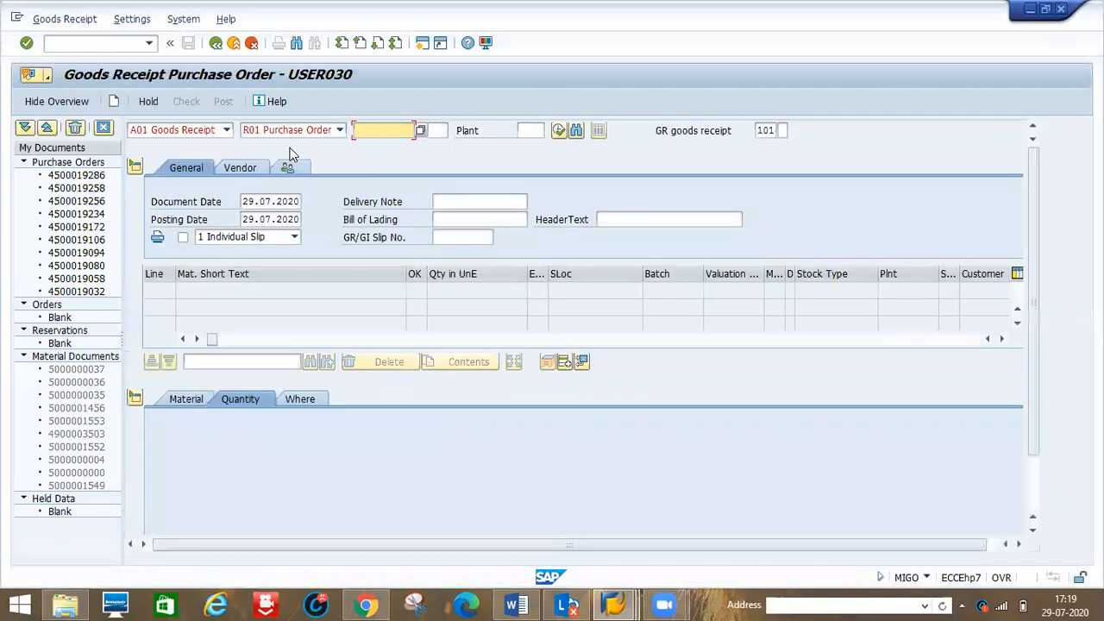
pyautogui.click(358, 132)
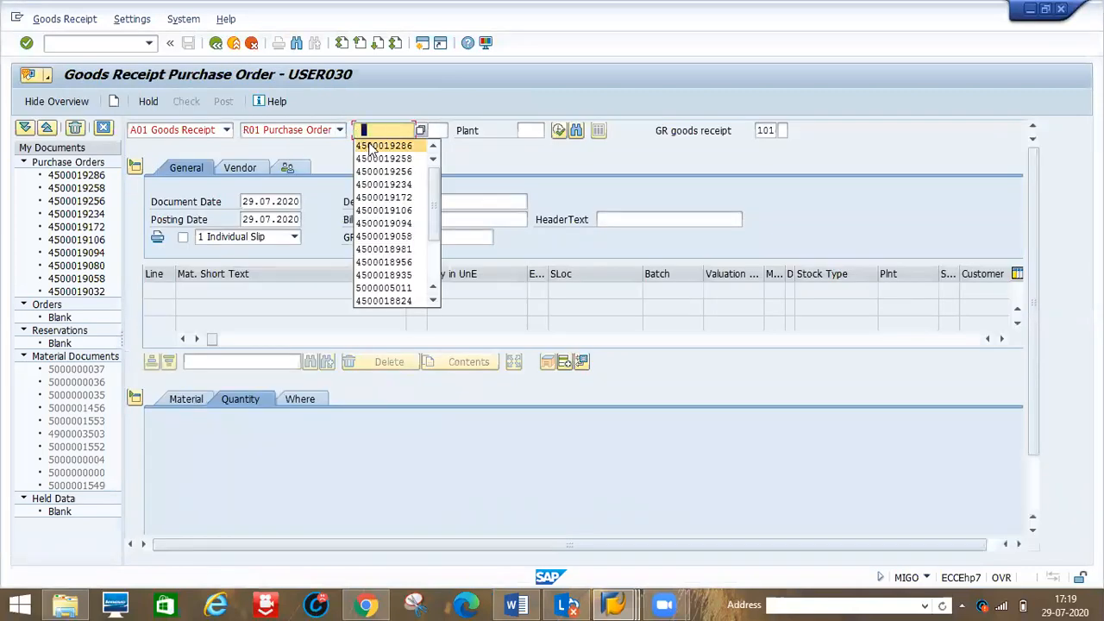
pyautogui.click(371, 147)
pyautogui.press('Return')
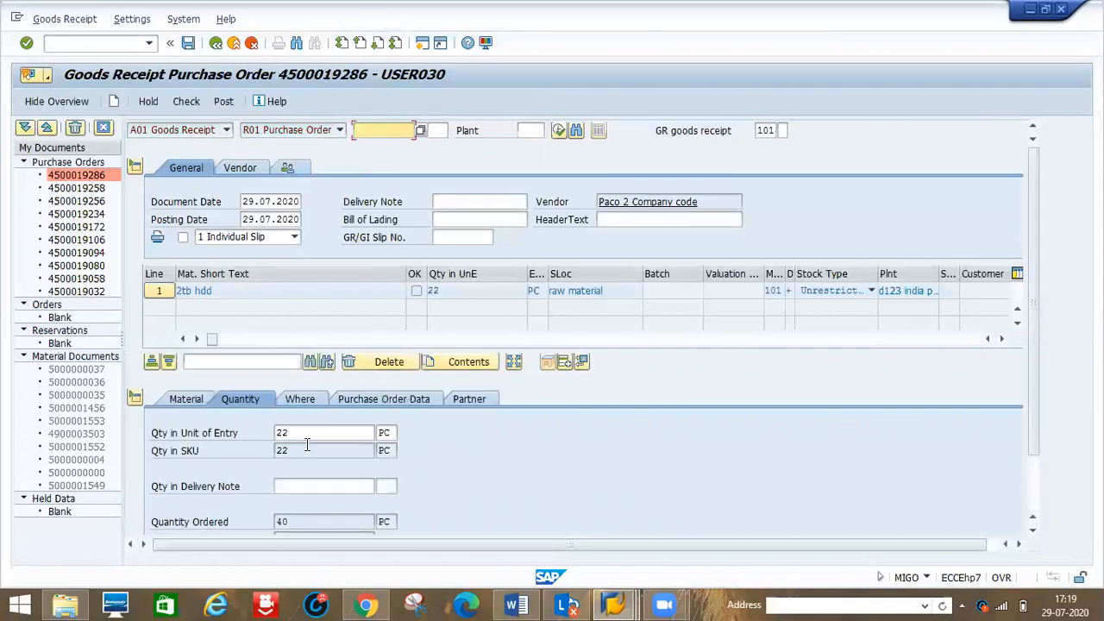
# Set the quantity in unit of entry of the 2tb hdd item to 5 PC
pyautogui.click(302, 436)
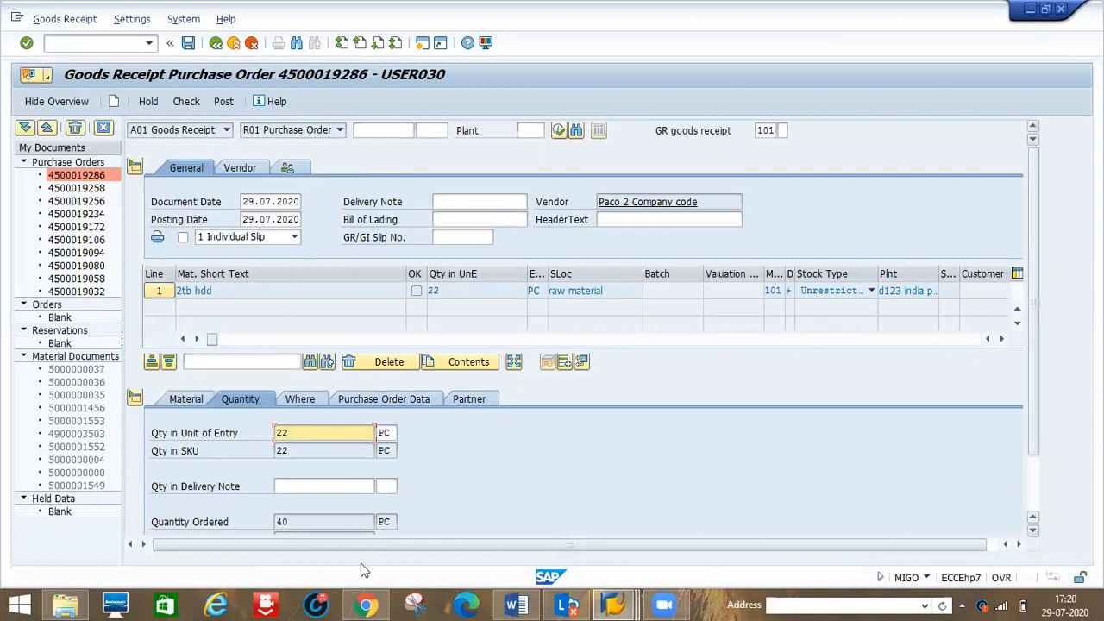
pyautogui.scroll(-1, 218, 496)
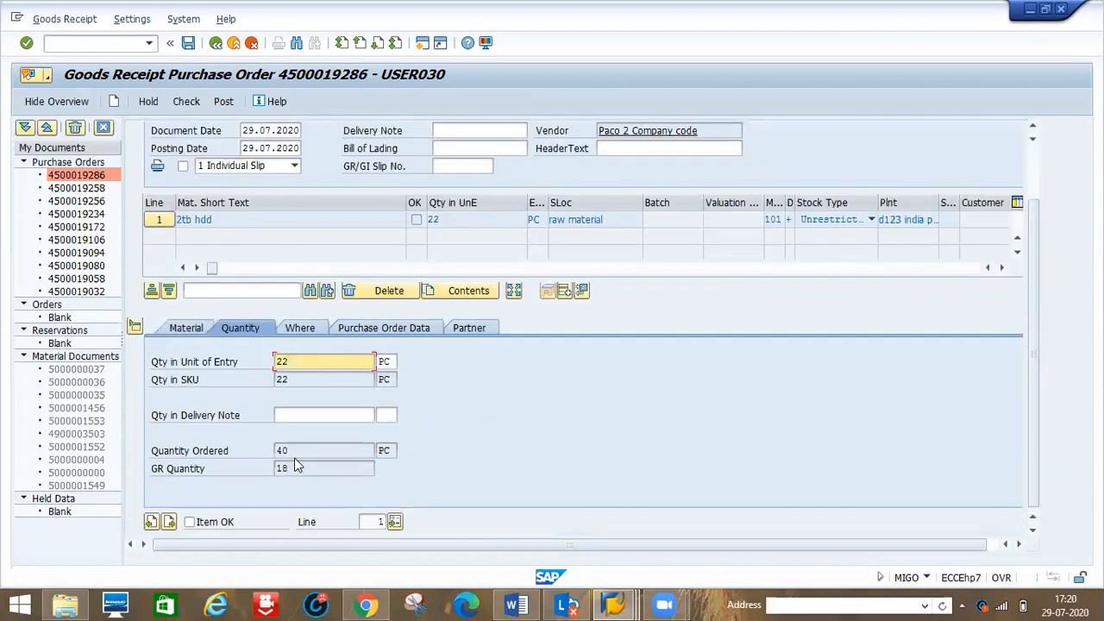
pyautogui.click(300, 356)
pyautogui.press('BackSpace')
pyautogui.press('BackSpace')
pyautogui.write('5')
pyautogui.press('Return')
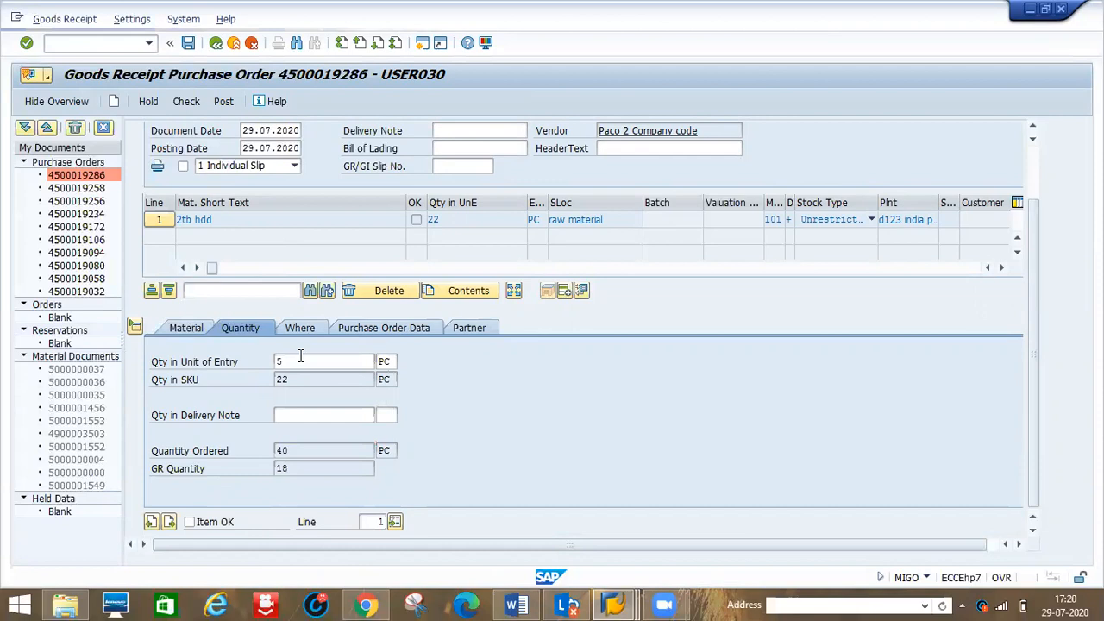
pyautogui.press('Return')
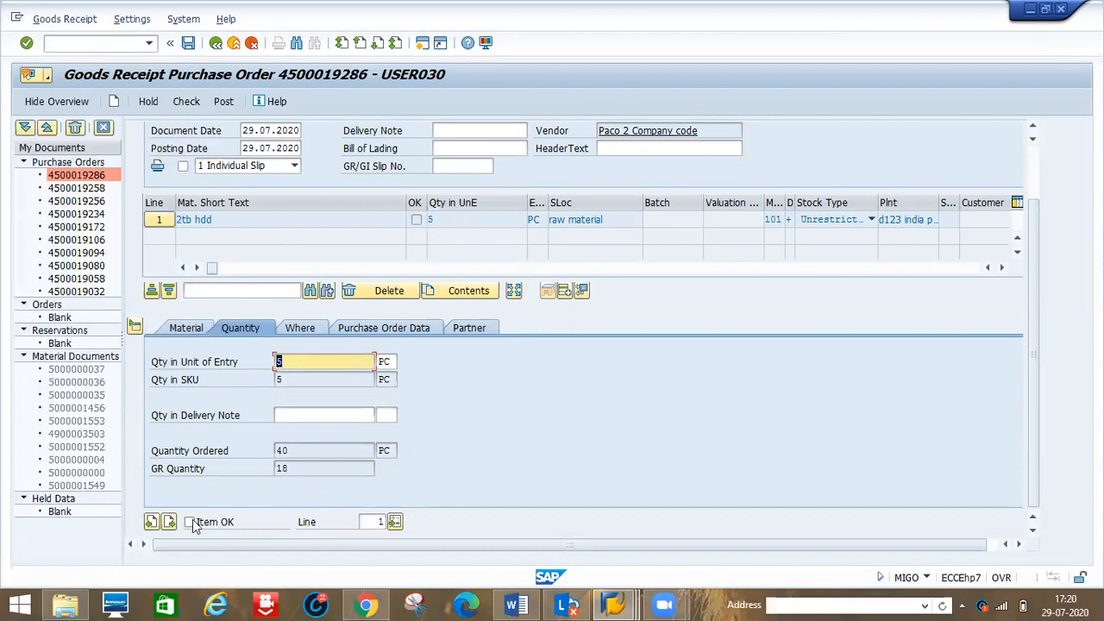
# Mark the 2tb hdd item as OK and post the goods receipt
pyautogui.click(190, 523)
pyautogui.click(224, 102)
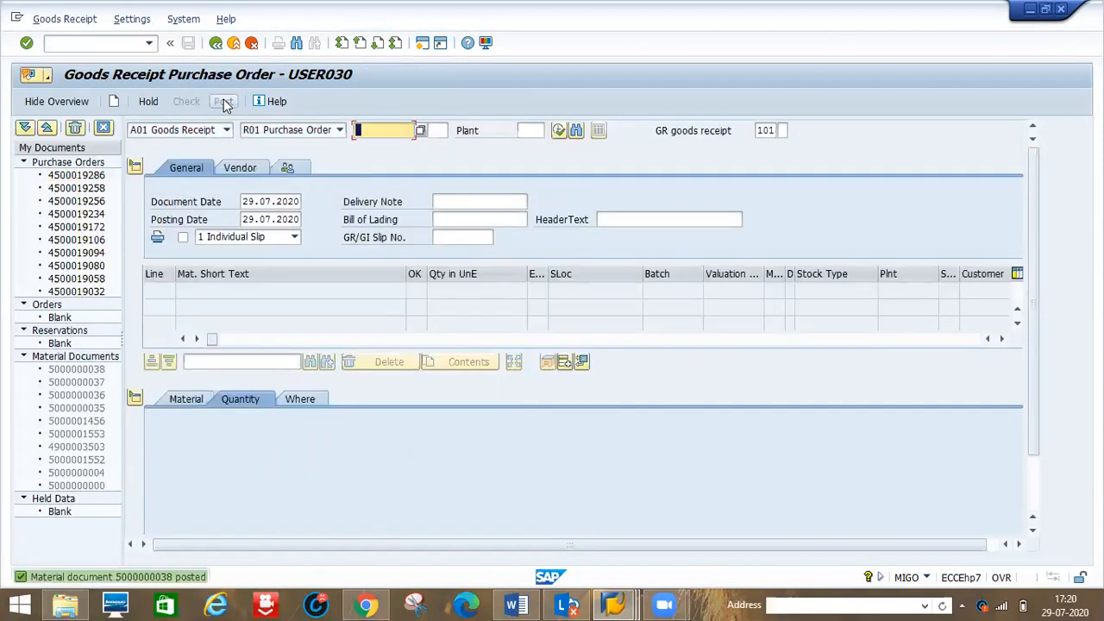
pyautogui.click(87, 47)
pyautogui.write('/nmigo')
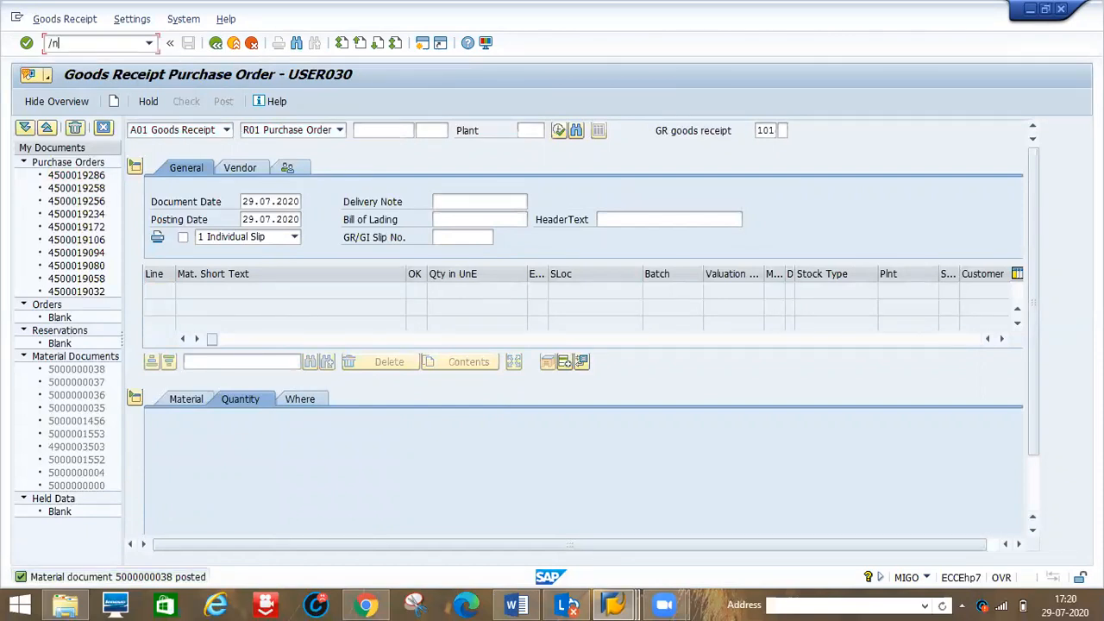
pyautogui.press('Return')
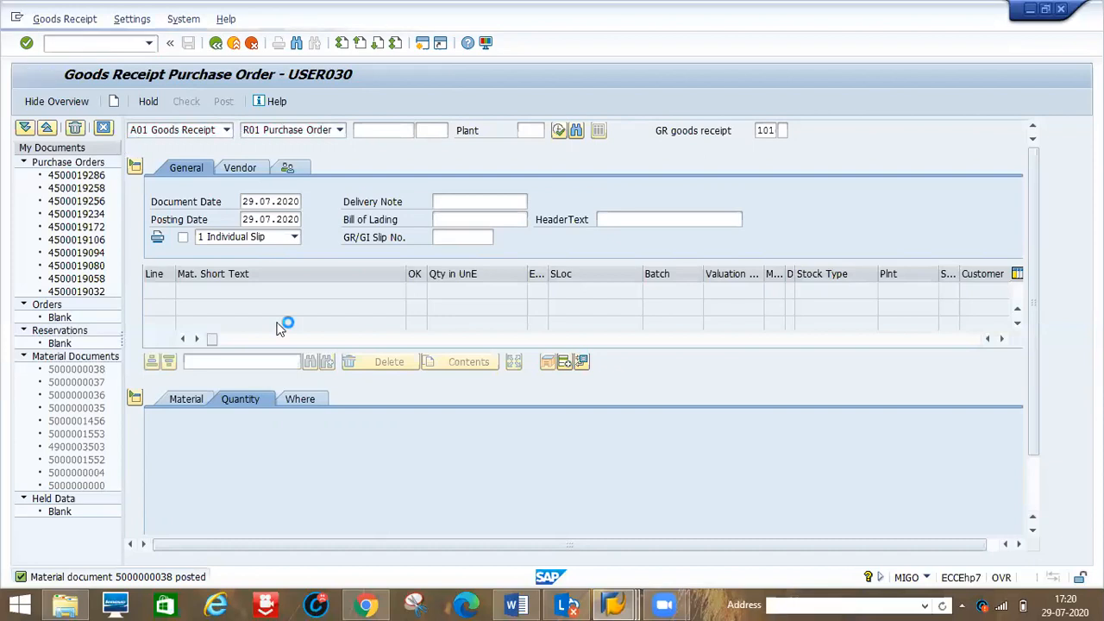
# Open the park incoming invoice transaction MIR7 and set the invoice date to 29.07.2020
pyautogui.click(87, 45)
pyautogui.write('/nmir7')
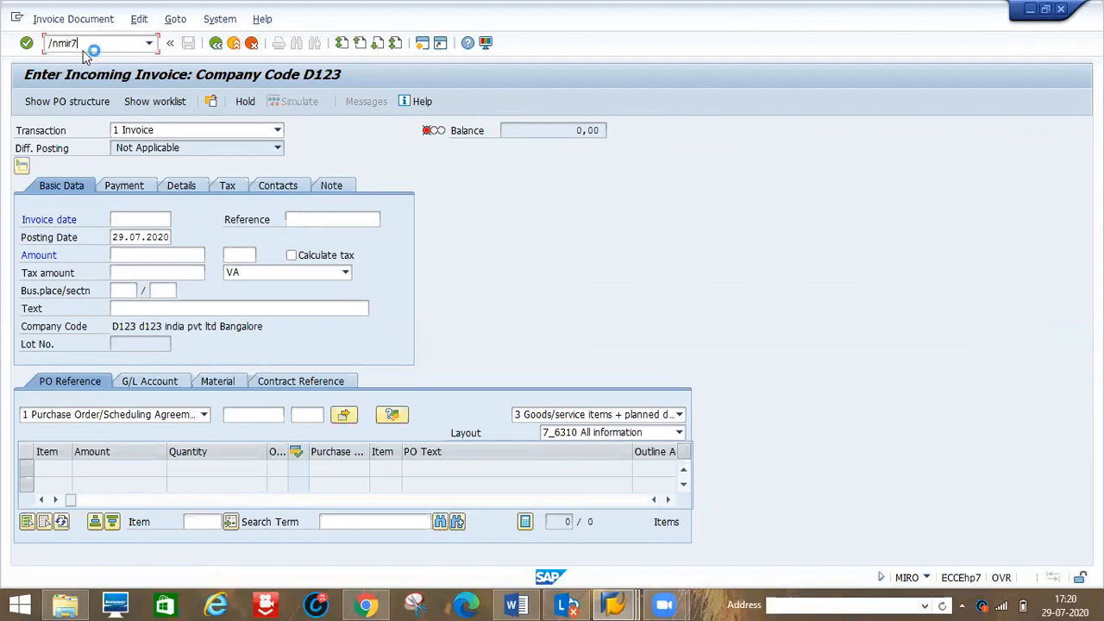
pyautogui.press('Return')
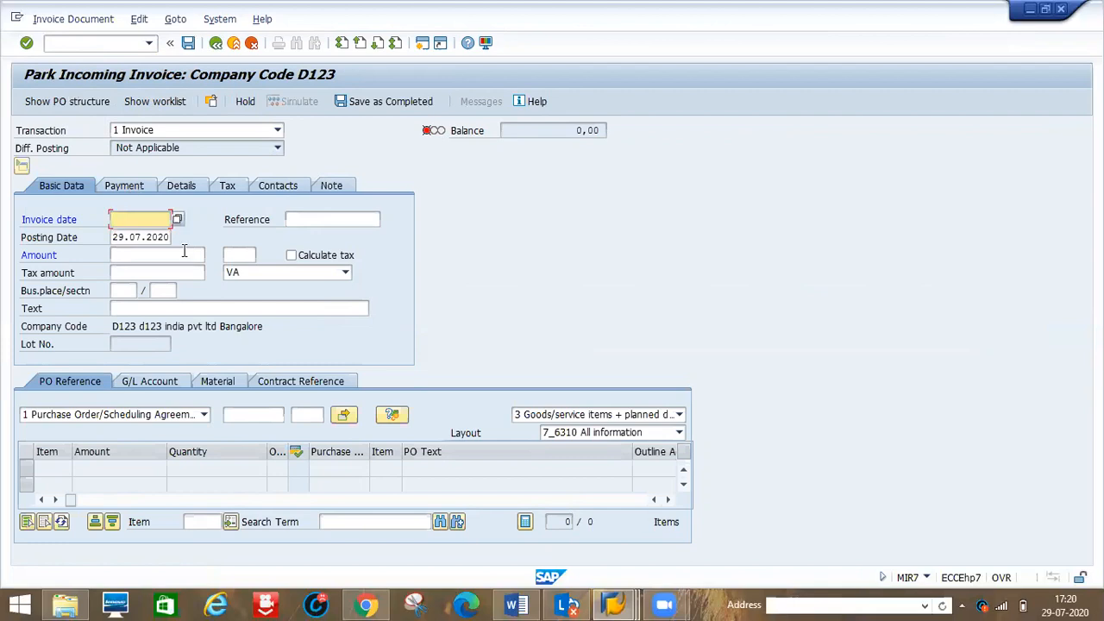
pyautogui.write('29')
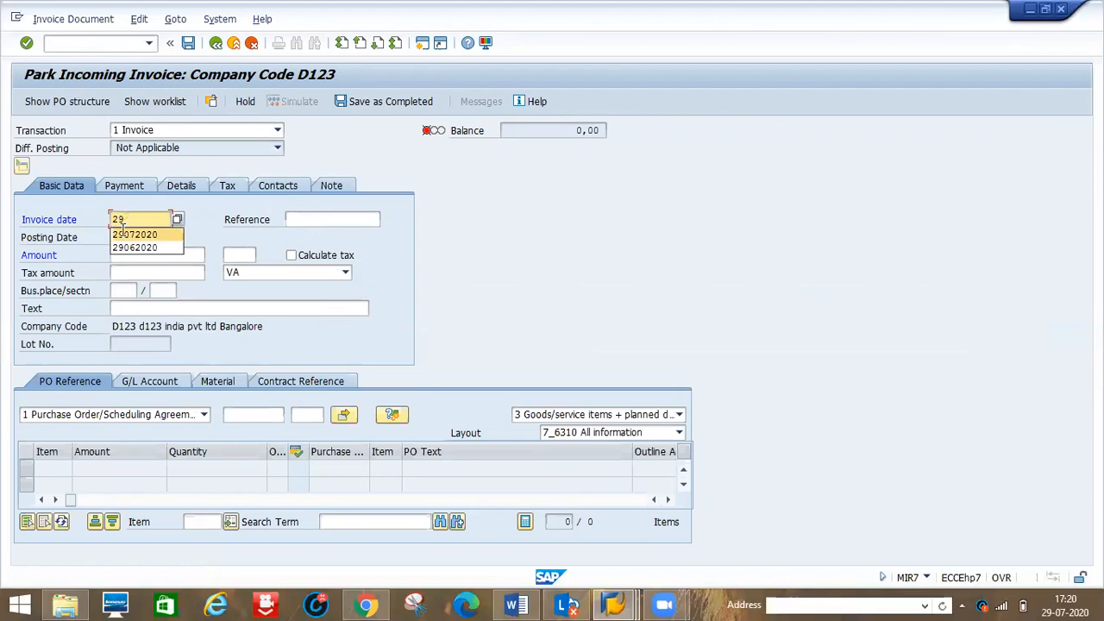
pyautogui.click(125, 234)
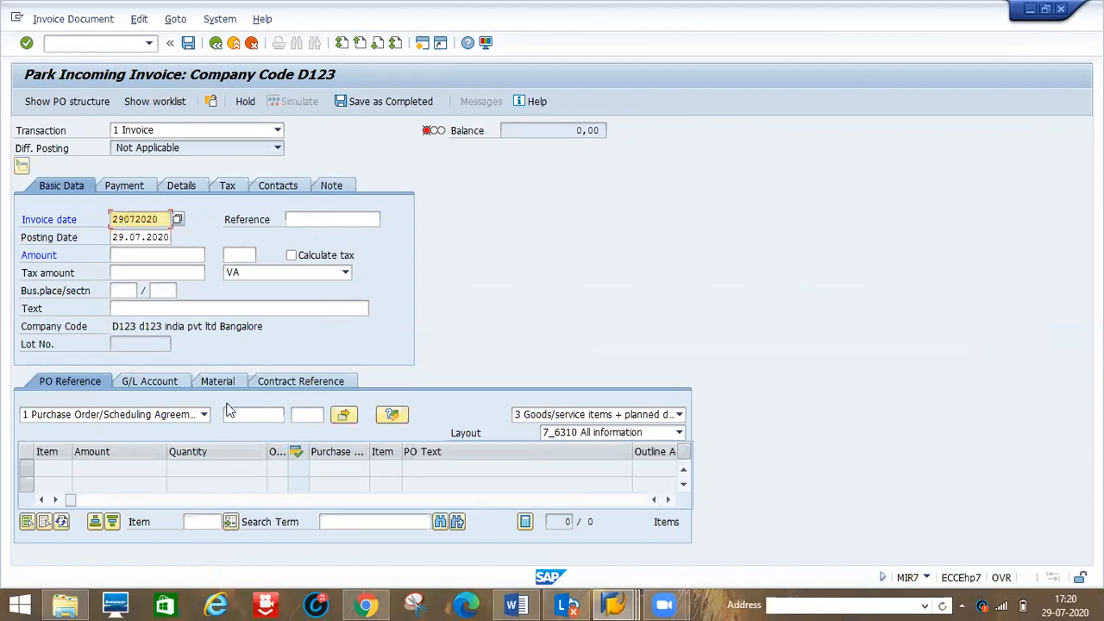
# Reference the most recently used purchase order to load its item into the invoice to park
pyautogui.click(229, 413)
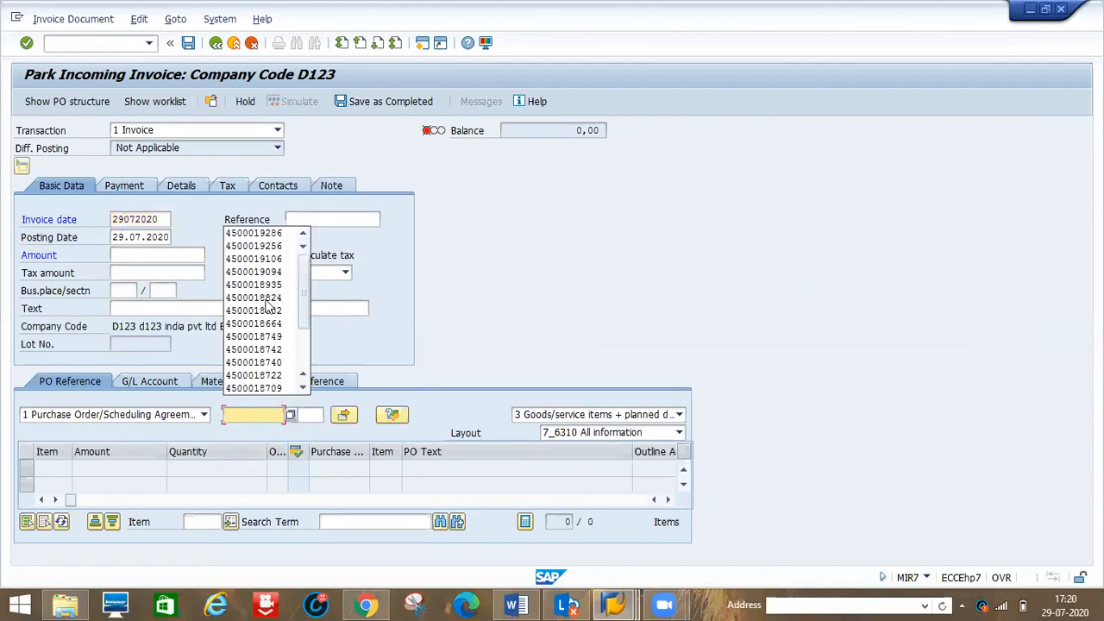
pyautogui.click(257, 234)
pyautogui.press('Return')
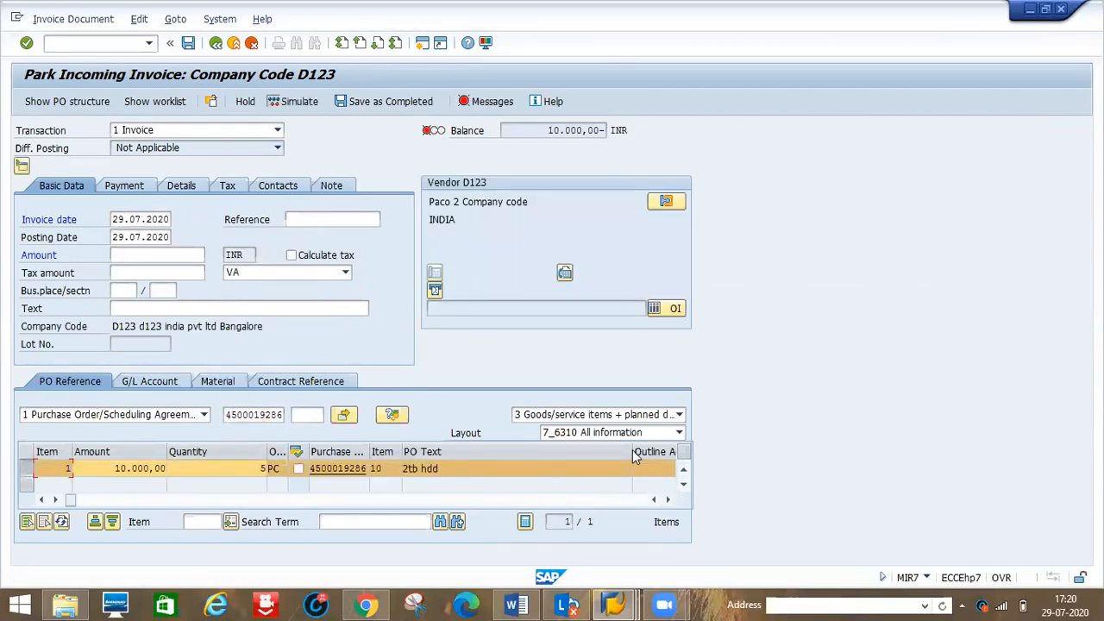
# Set the tax code to D1 for both the purchase order item and the invoice's basic data
pyautogui.moveTo(482, 455); pyautogui.dragTo(441, 455)
pyautogui.click(667, 501)
pyautogui.click(667, 500)
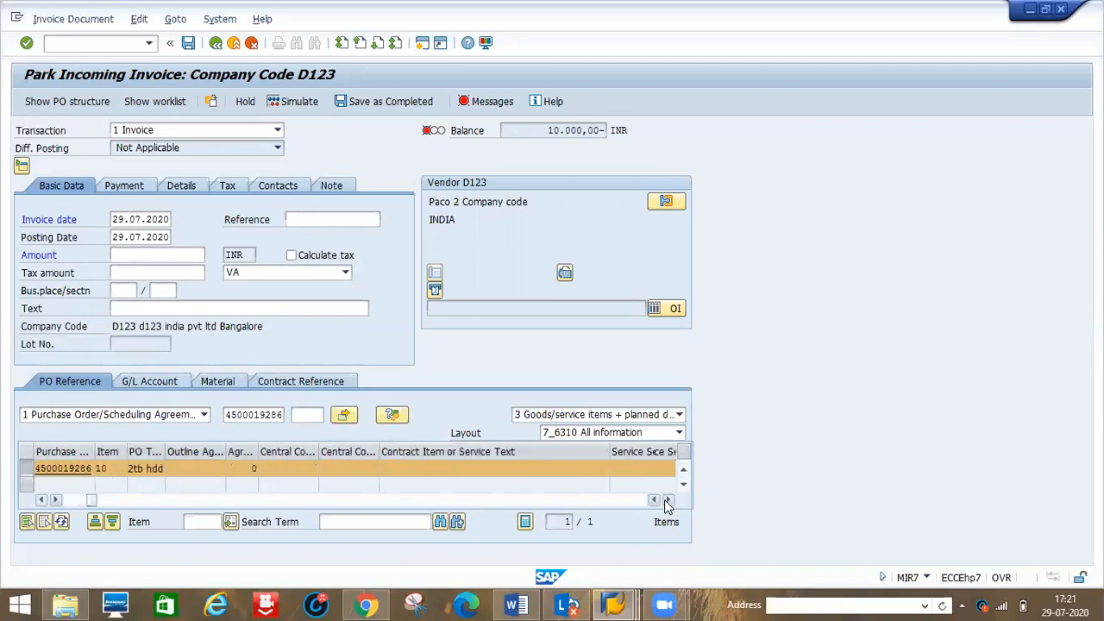
pyautogui.click(667, 500)
pyautogui.click(667, 501)
pyautogui.click(537, 470)
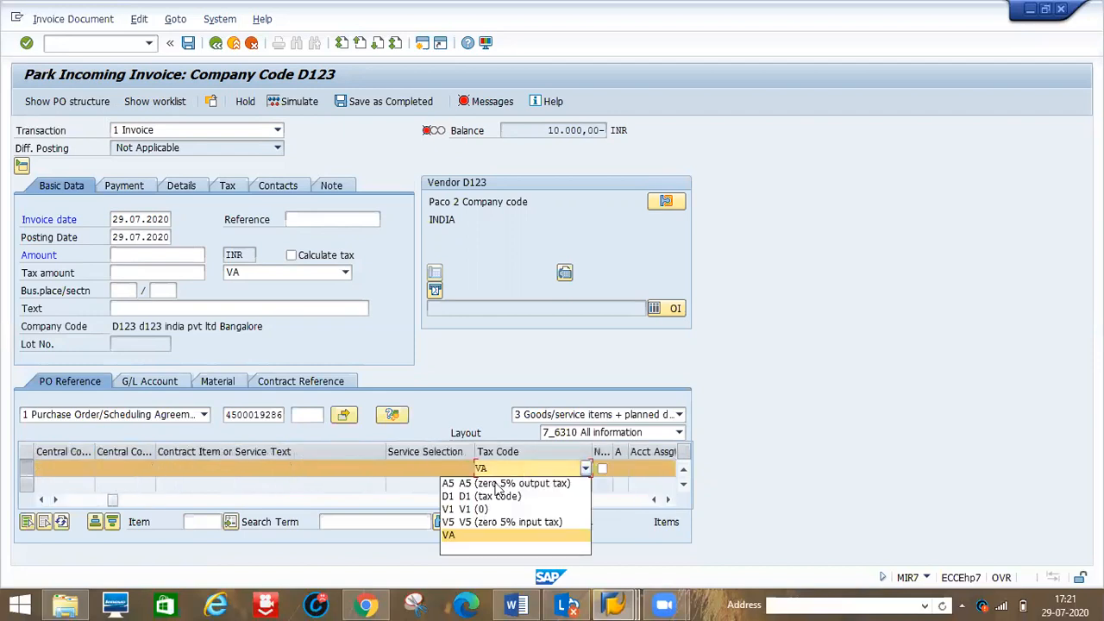
pyautogui.click(485, 497)
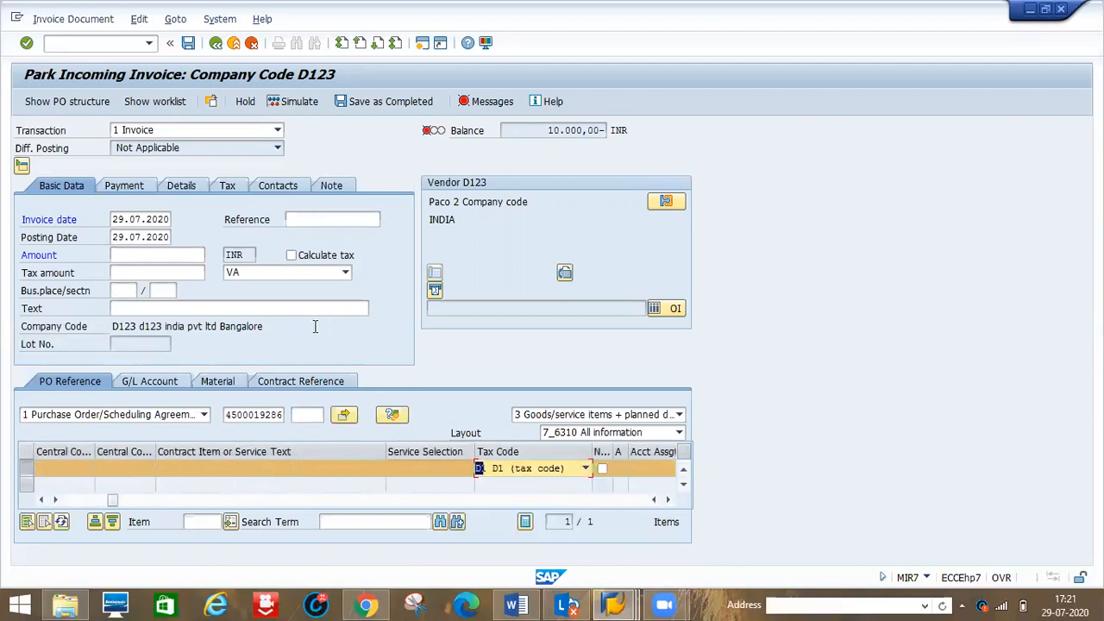
pyautogui.click(250, 277)
pyautogui.click(239, 301)
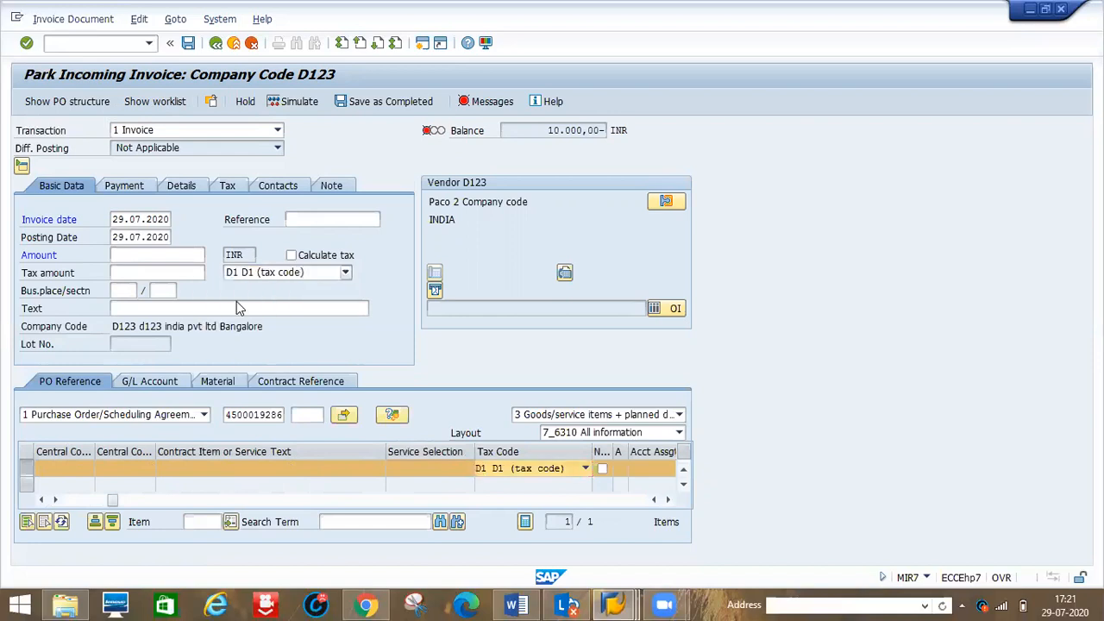
# Set the invoice's payment baseline date to 20.08.2020
pyautogui.click(101, 219)
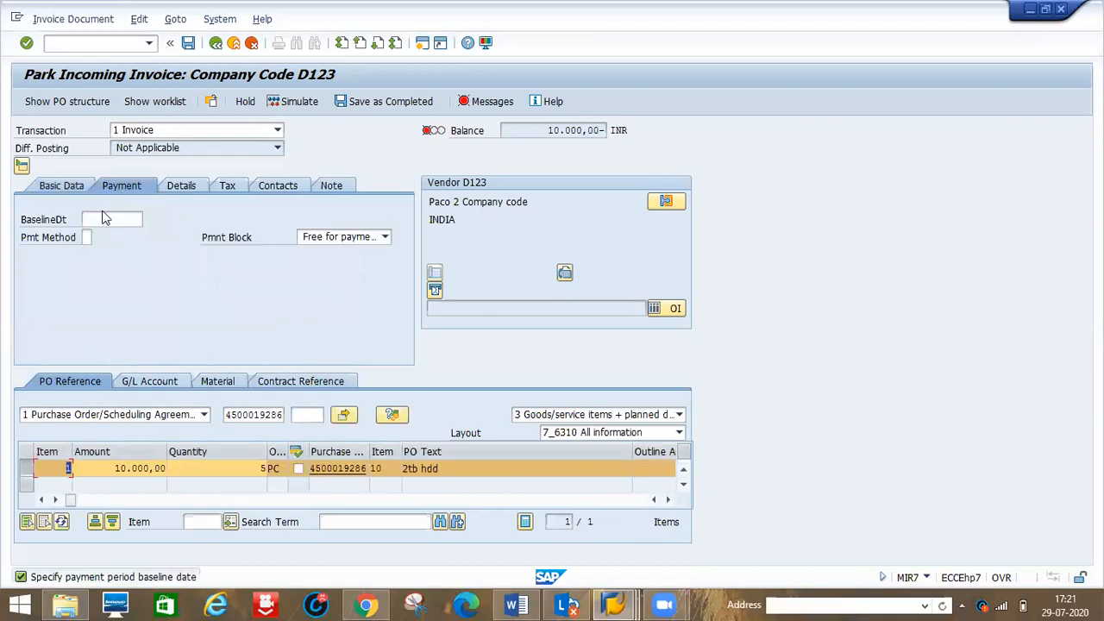
pyautogui.click(101, 221)
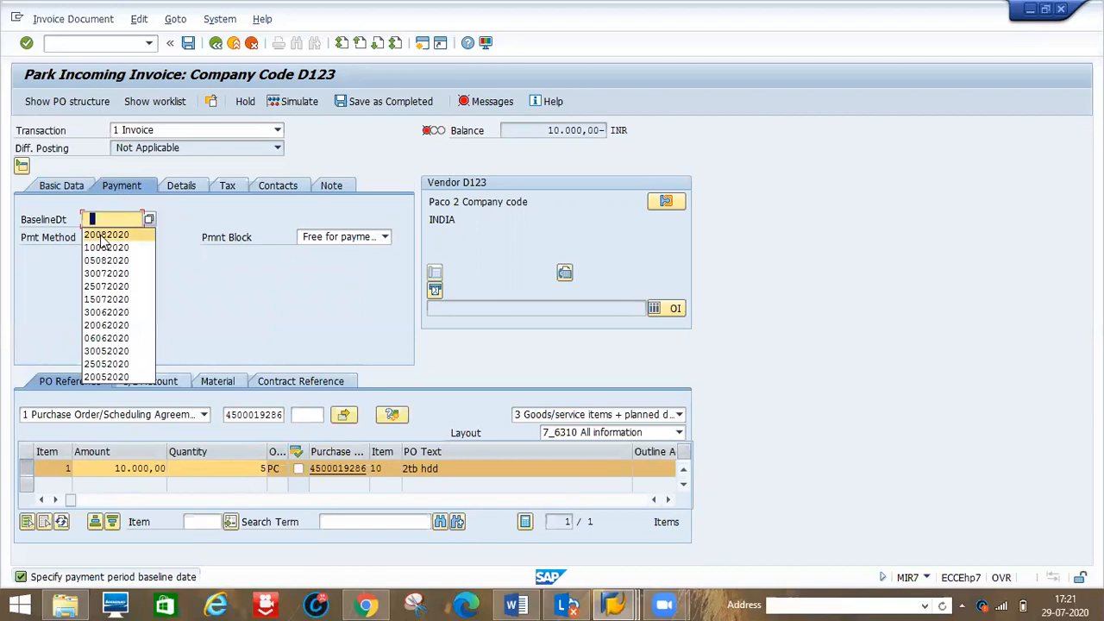
pyautogui.click(107, 235)
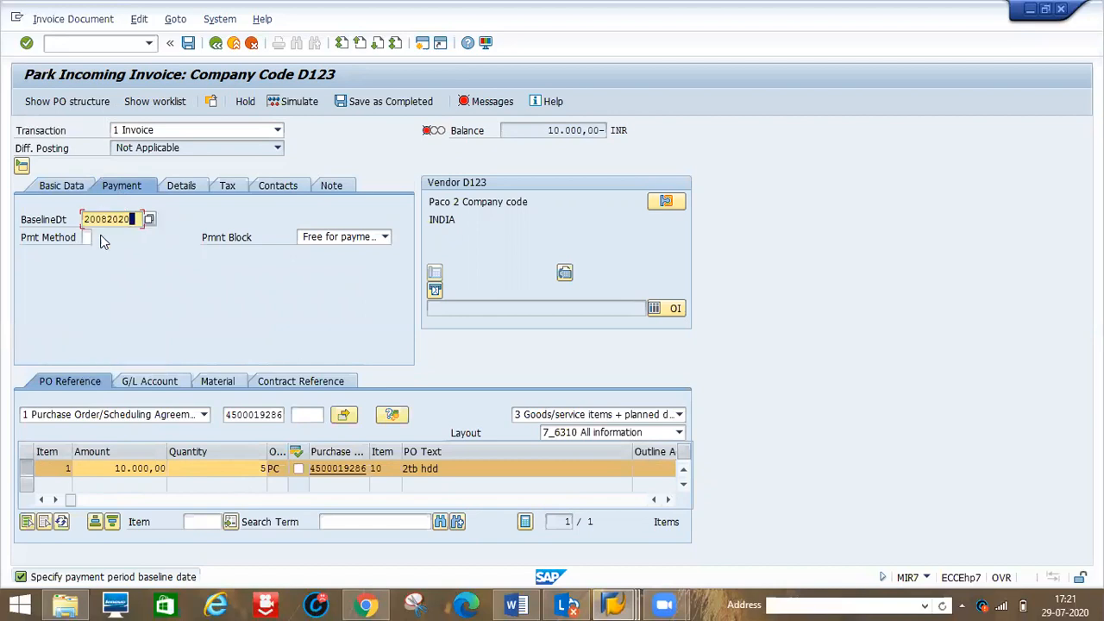
# Enable tax calculation, enter 10500 as the invoice amount in the basic data, and park the invoice
pyautogui.click(59, 186)
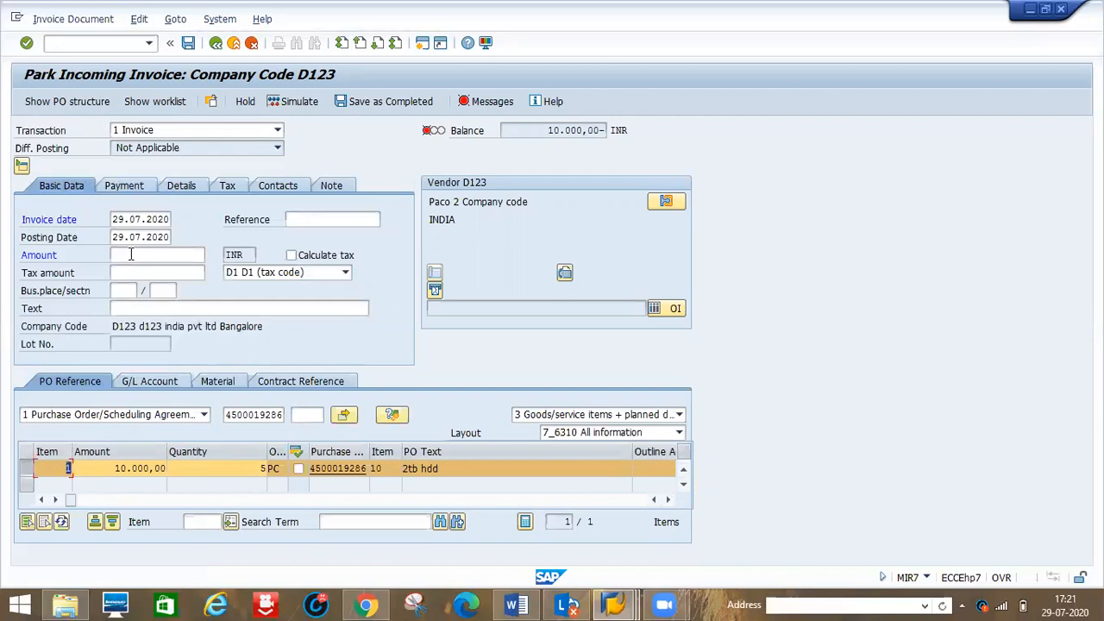
pyautogui.click(131, 254)
pyautogui.click(291, 255)
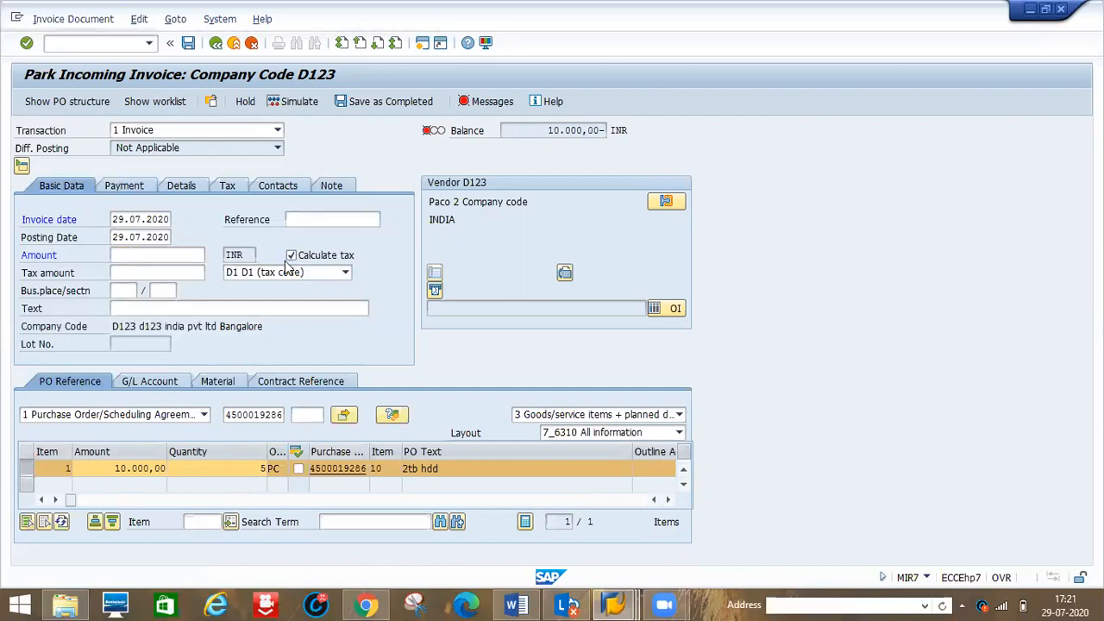
pyautogui.click(131, 255)
pyautogui.write('10500')
pyautogui.press('Return')
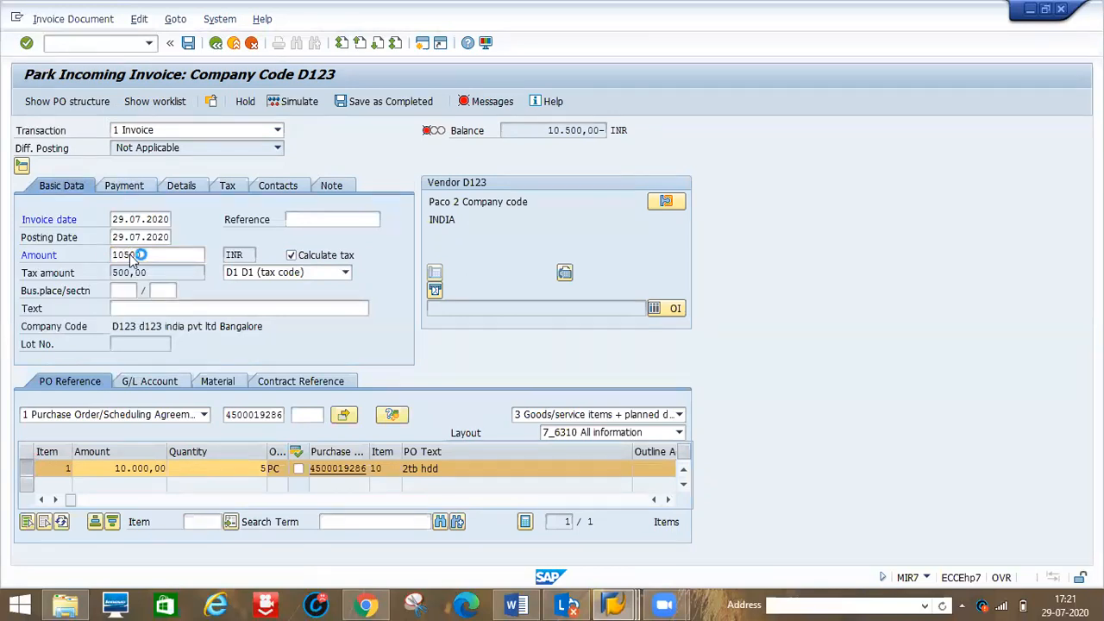
pyautogui.click(188, 45)
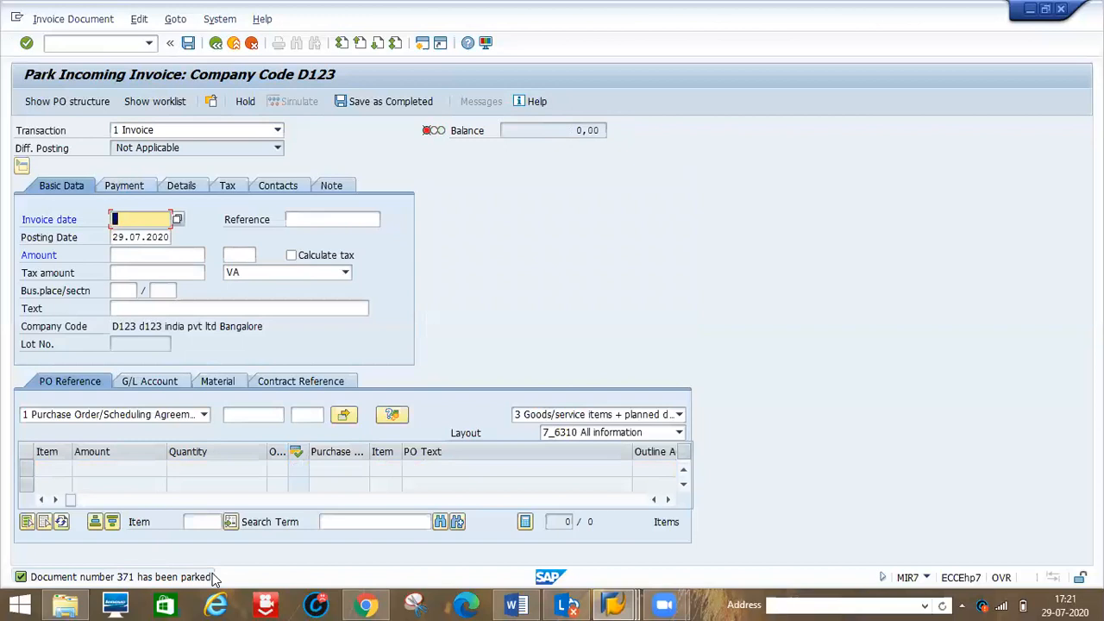
# Open the purchase order in ME22N and examine the goods receipt, invoice and parked invoice entries in its history
pyautogui.click(74, 44)
pyautogui.write('/nme22n')
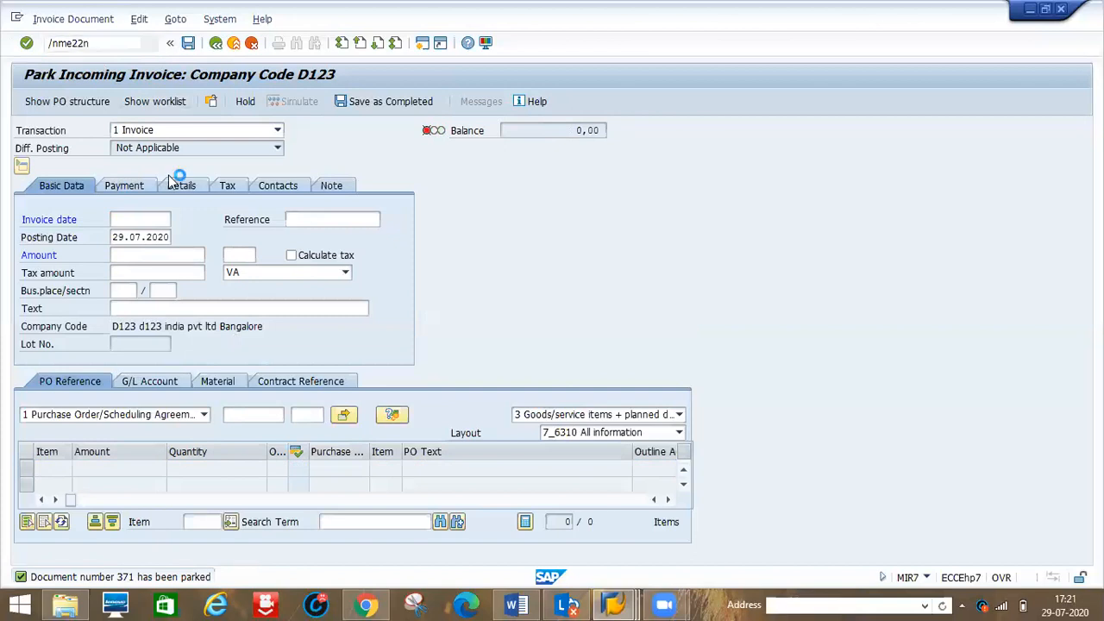
pyautogui.press('Return')
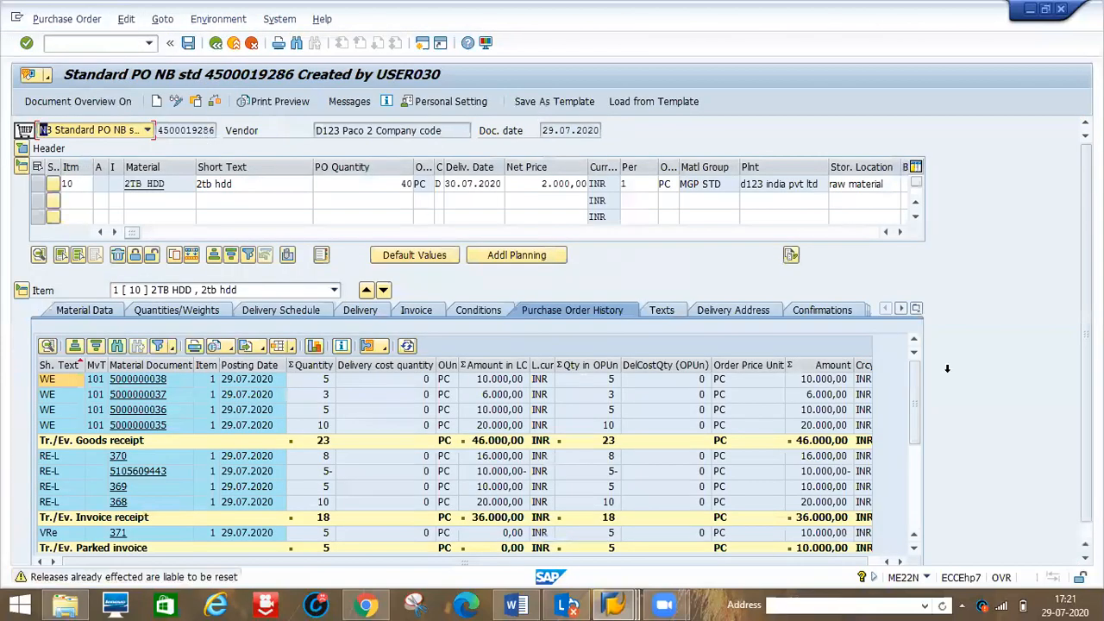
pyautogui.moveTo(910, 396); pyautogui.dragTo(921, 533)
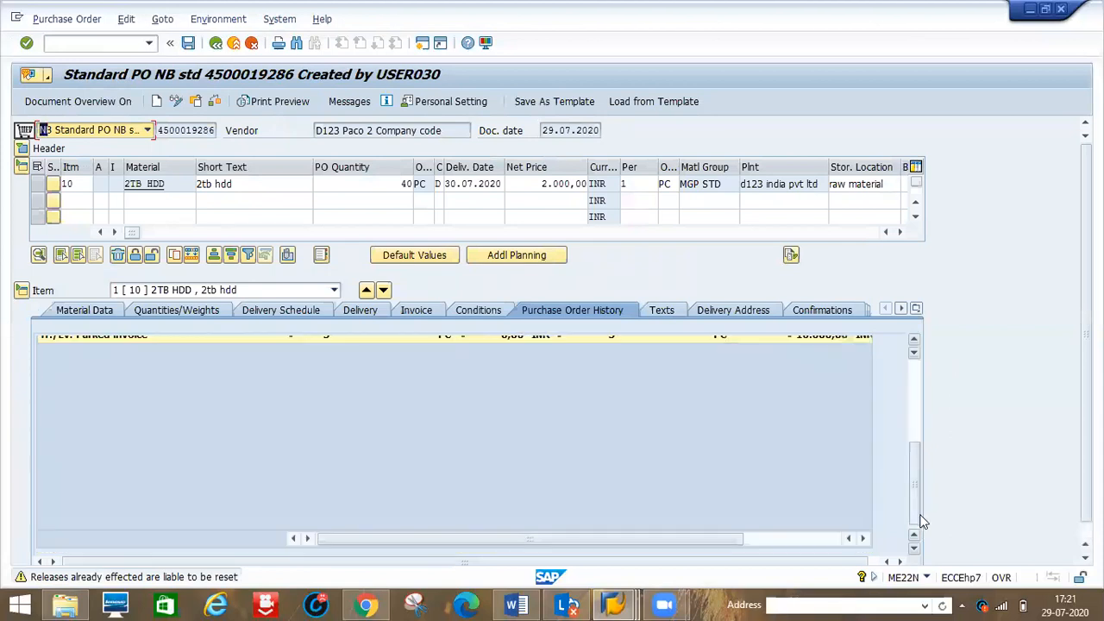
pyautogui.moveTo(912, 446); pyautogui.dragTo(912, 432)
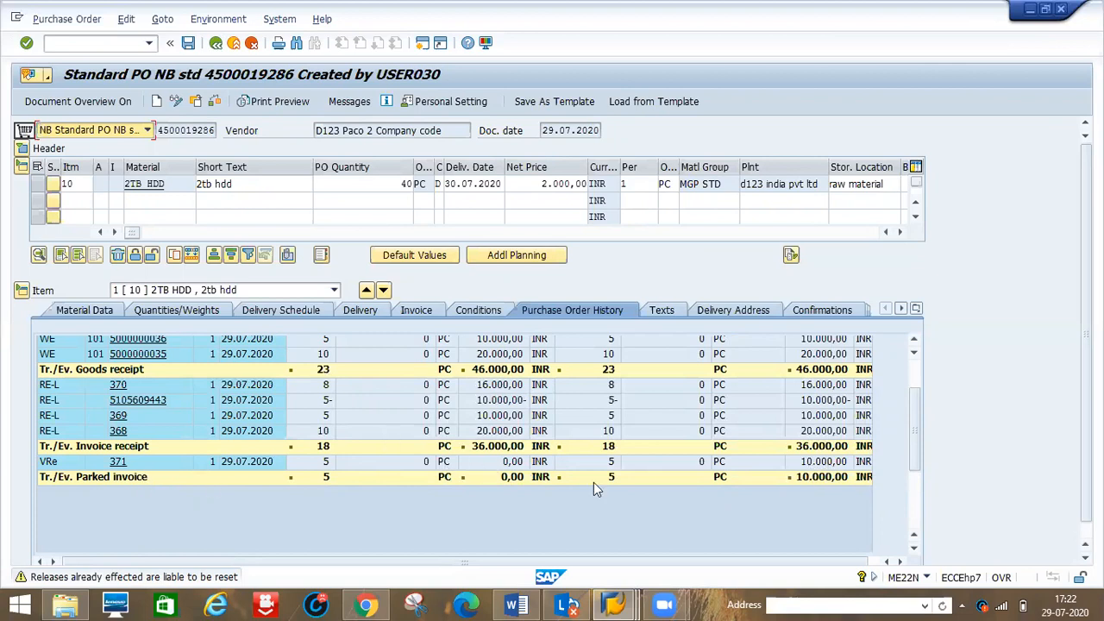
pyautogui.moveTo(917, 407)
pyautogui.mouseDown()
pyautogui.moveTo(915, 366)
pyautogui.moveTo(922, 393)
pyautogui.mouseUp()
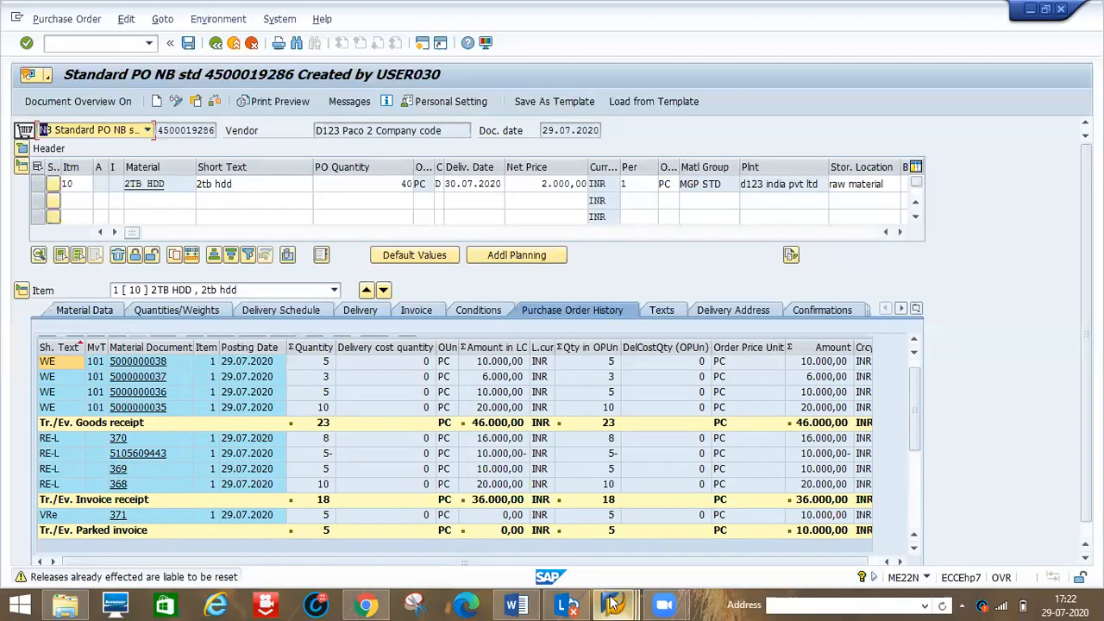
# Open transaction MIRO in the session showing the invoice document list and review the available transaction types, keeping Invoice
pyautogui.moveTo(612, 604)
pyautogui.click(697, 529)
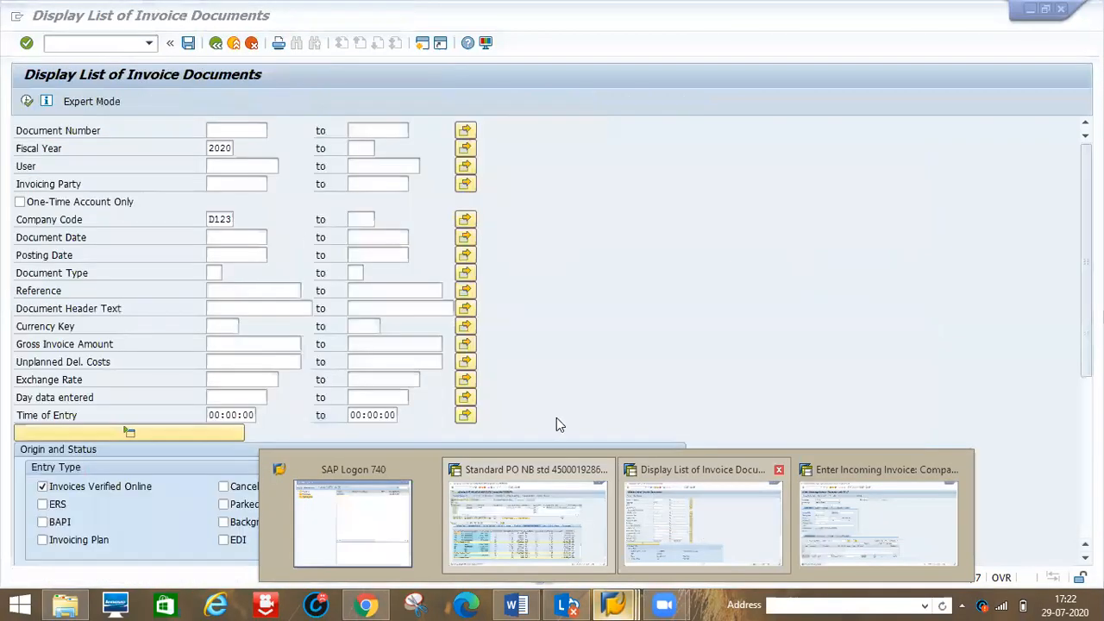
pyautogui.click(52, 44)
pyautogui.write('/nmiro')
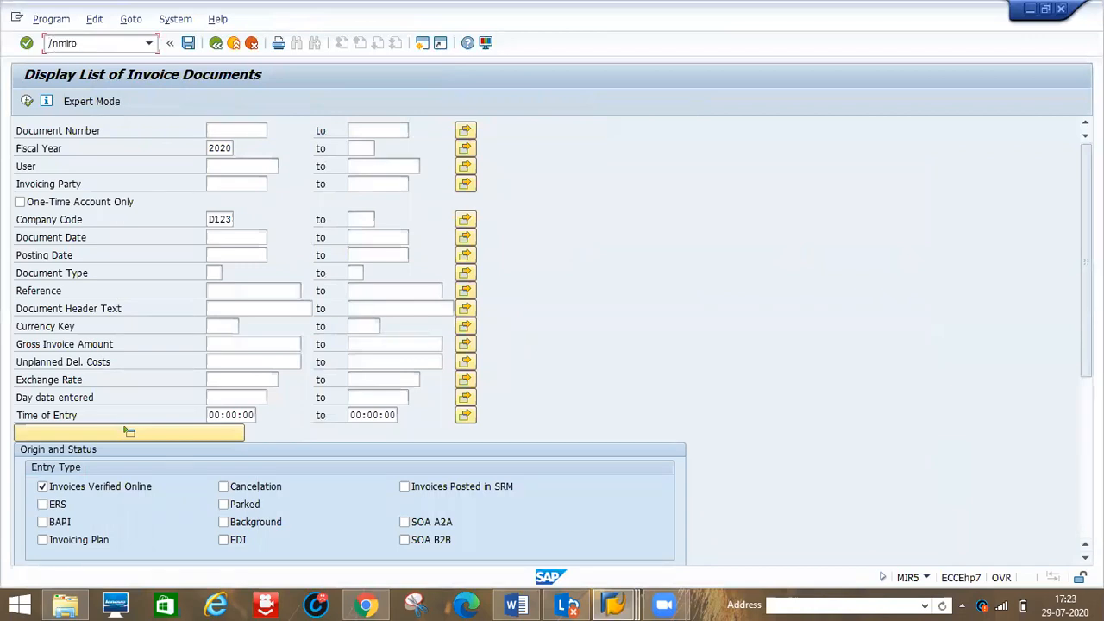
pyautogui.press('Return')
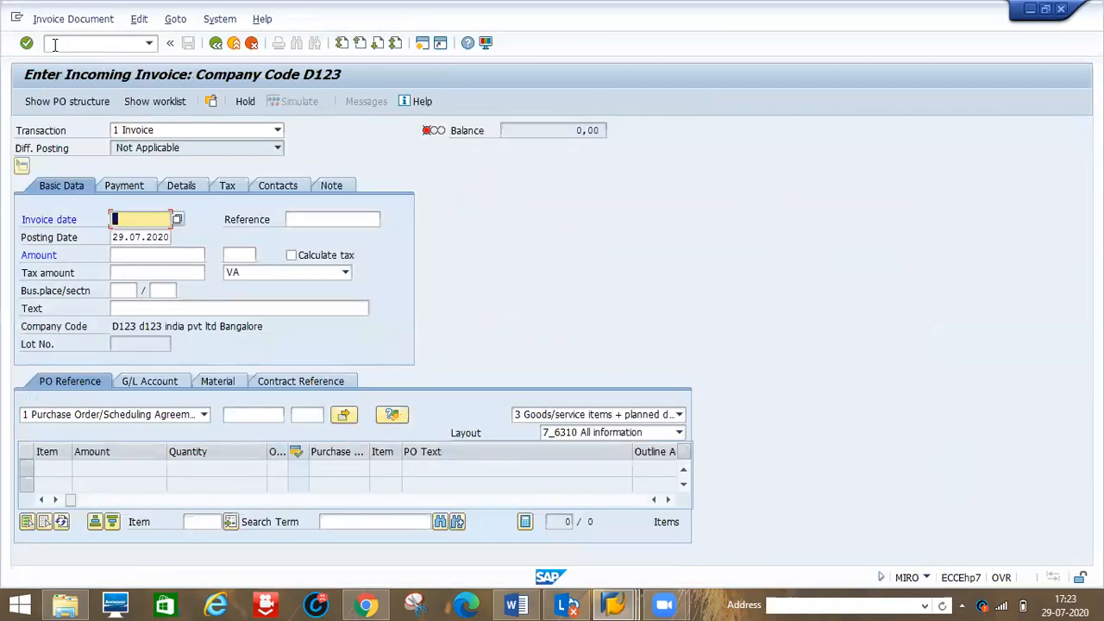
pyautogui.click(277, 131)
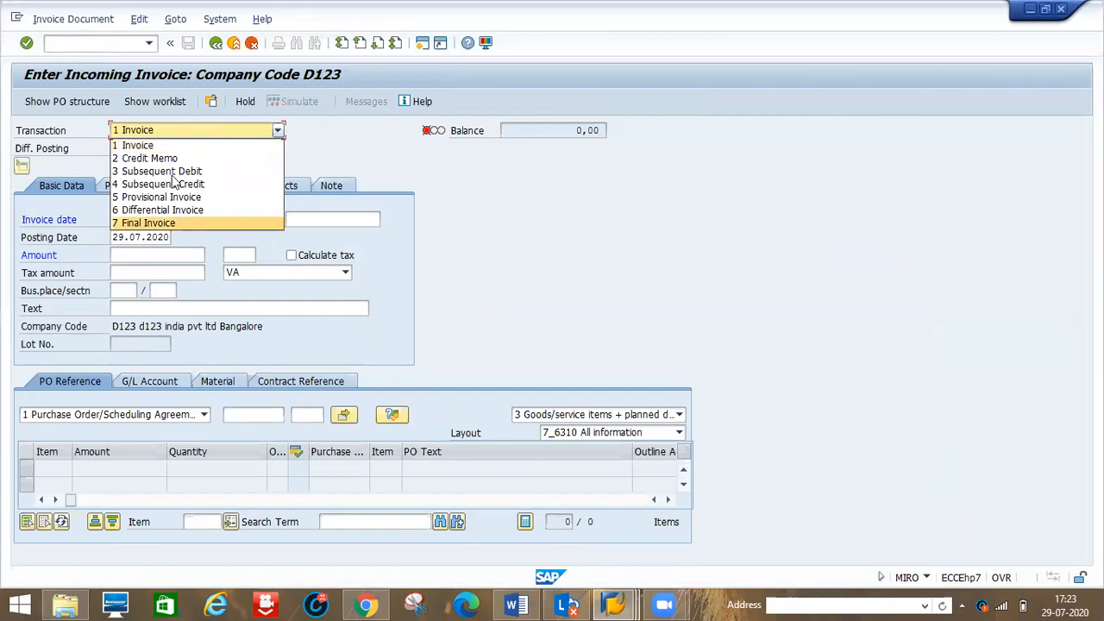
pyautogui.click(457, 240)
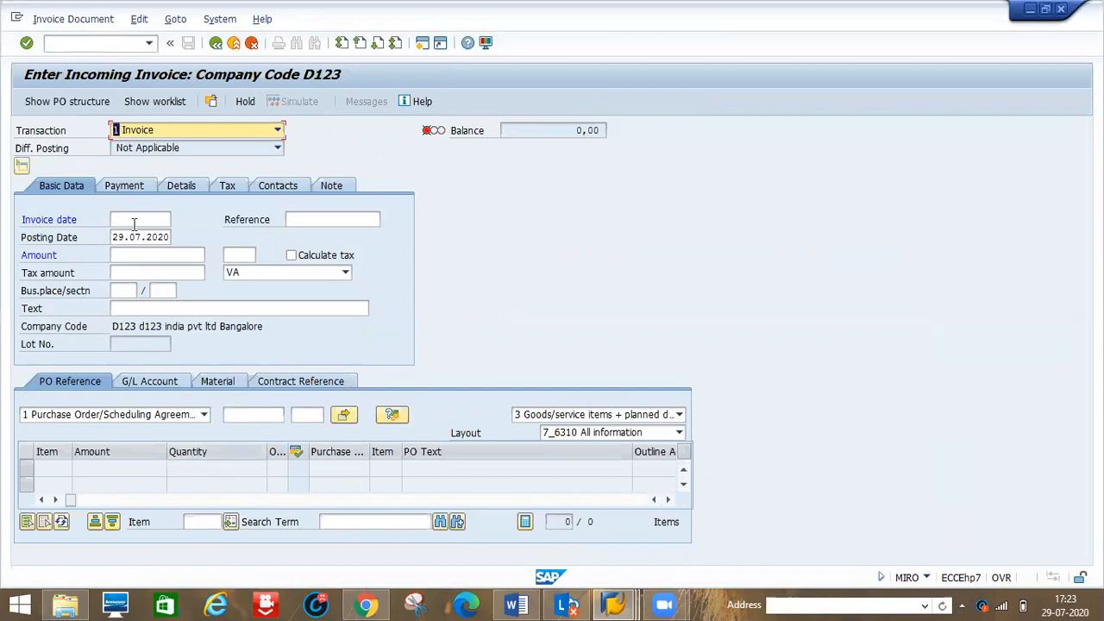
# Enter 29.07.2020 as the invoice date and choose the 2TB HDD purchase order's number as the reference
pyautogui.click(134, 222)
pyautogui.click(134, 234)
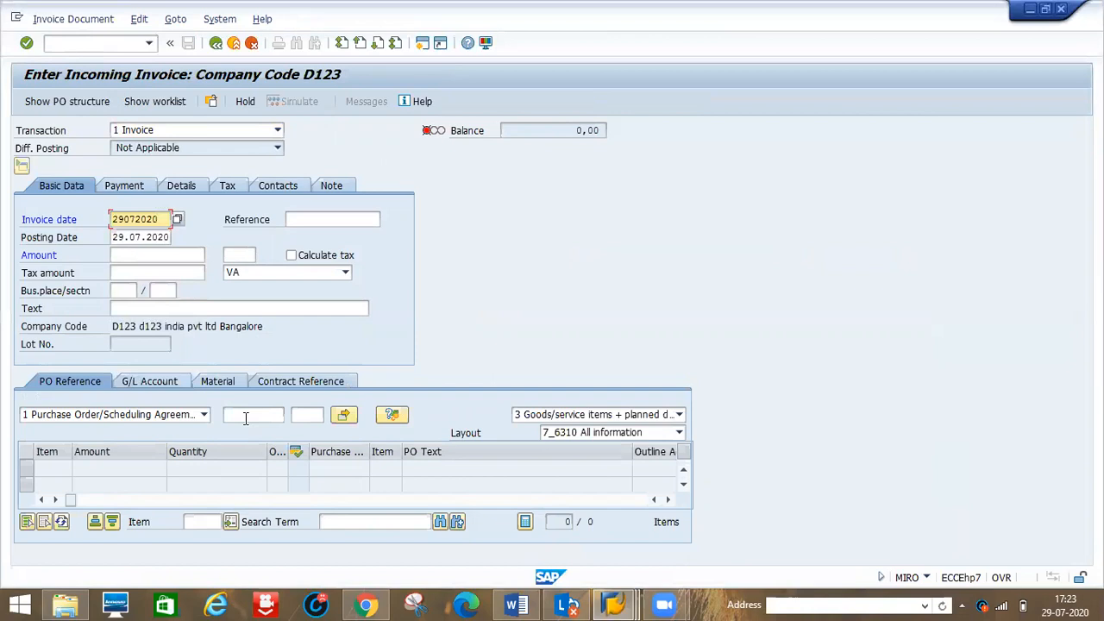
pyautogui.click(246, 416)
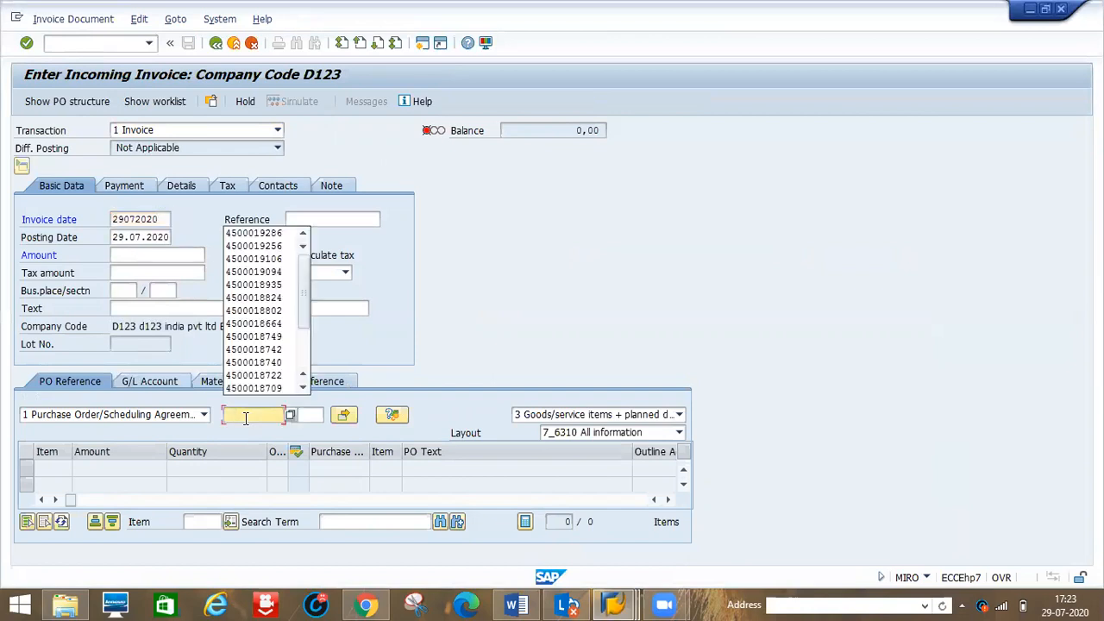
pyautogui.click(254, 234)
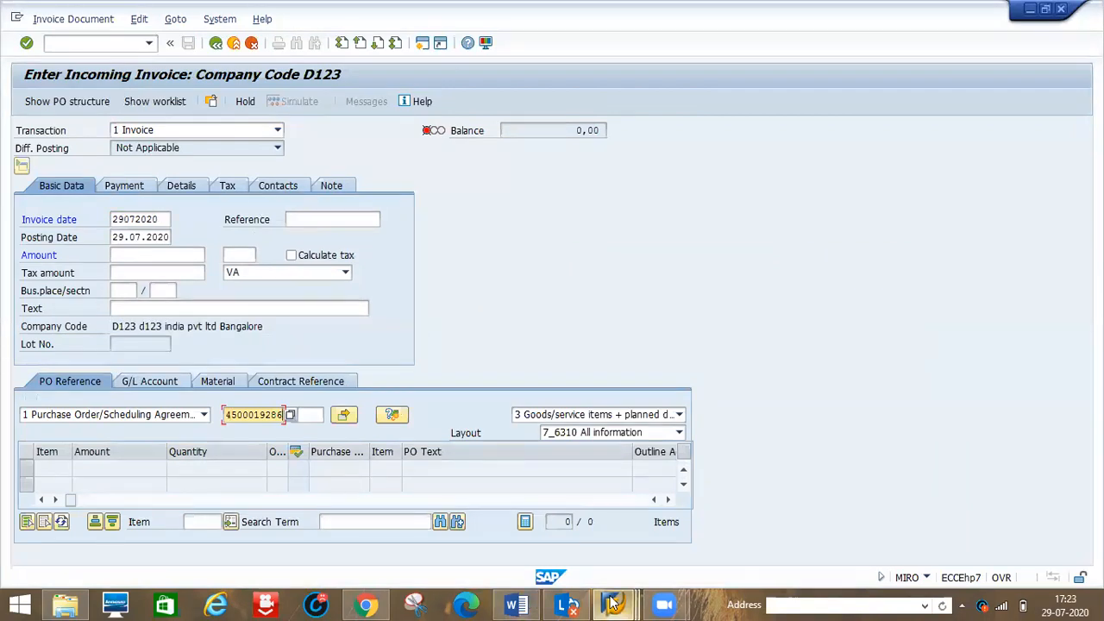
pyautogui.moveTo(613, 604)
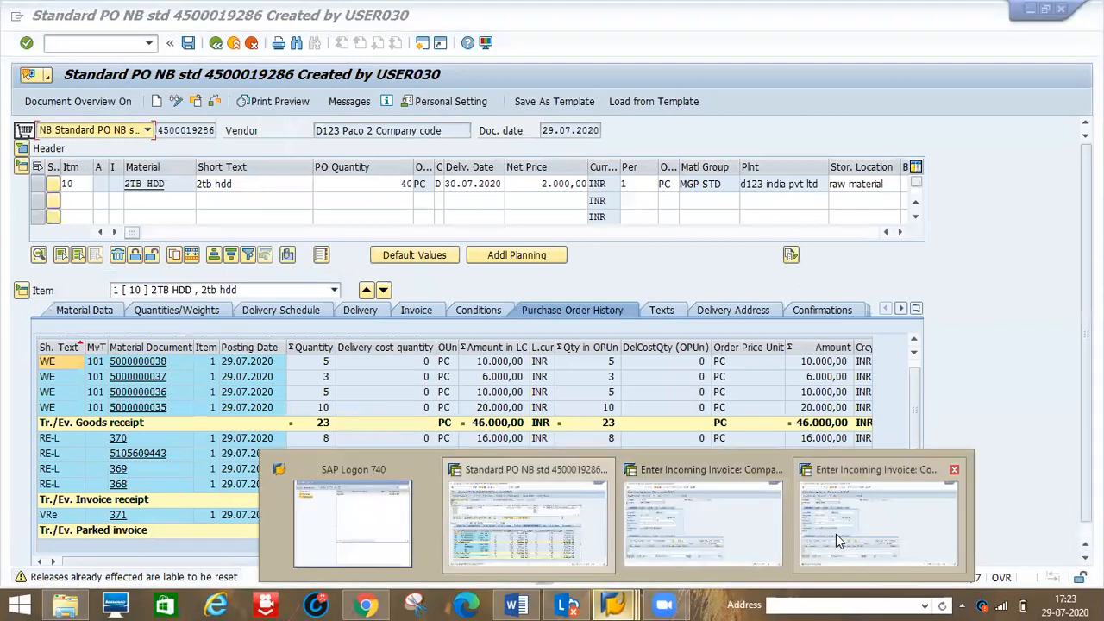
pyautogui.click(836, 534)
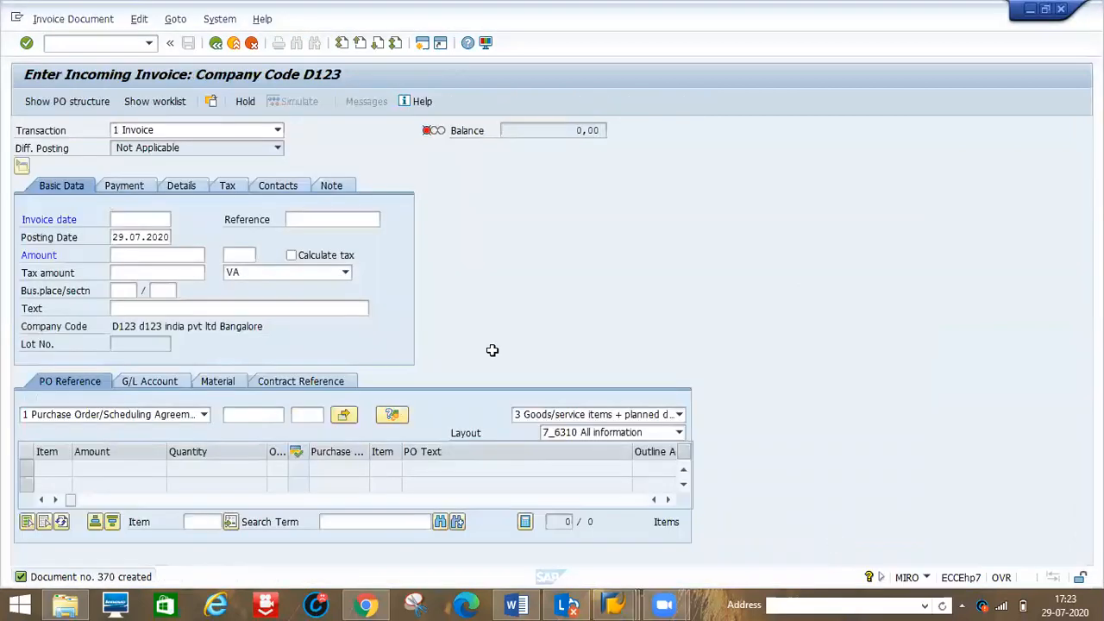
pyautogui.rightClick(617, 604)
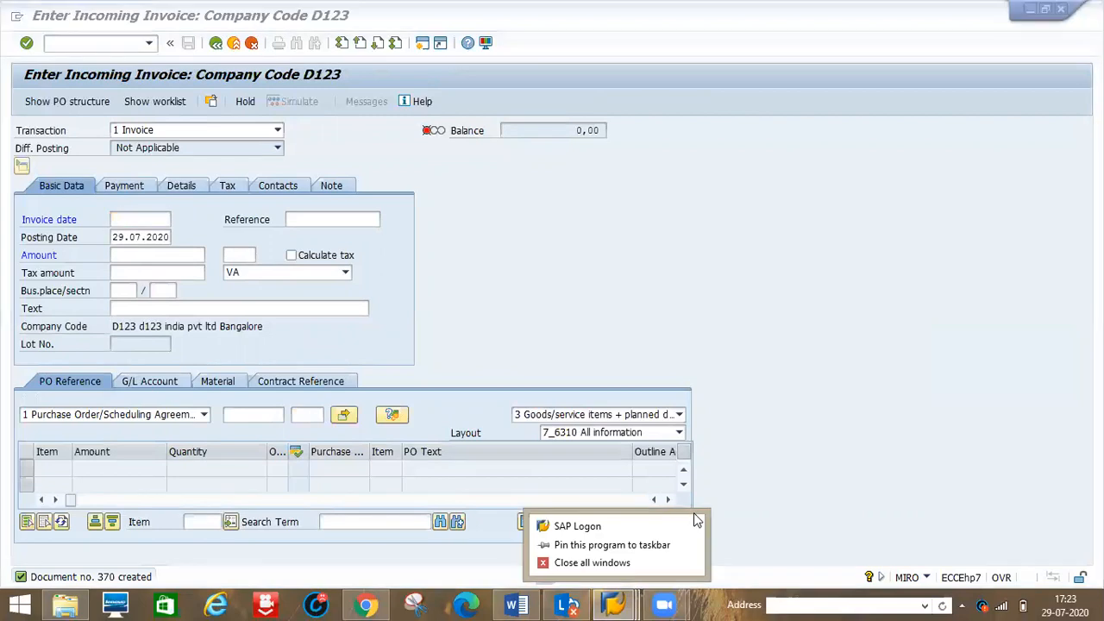
pyautogui.click(611, 604)
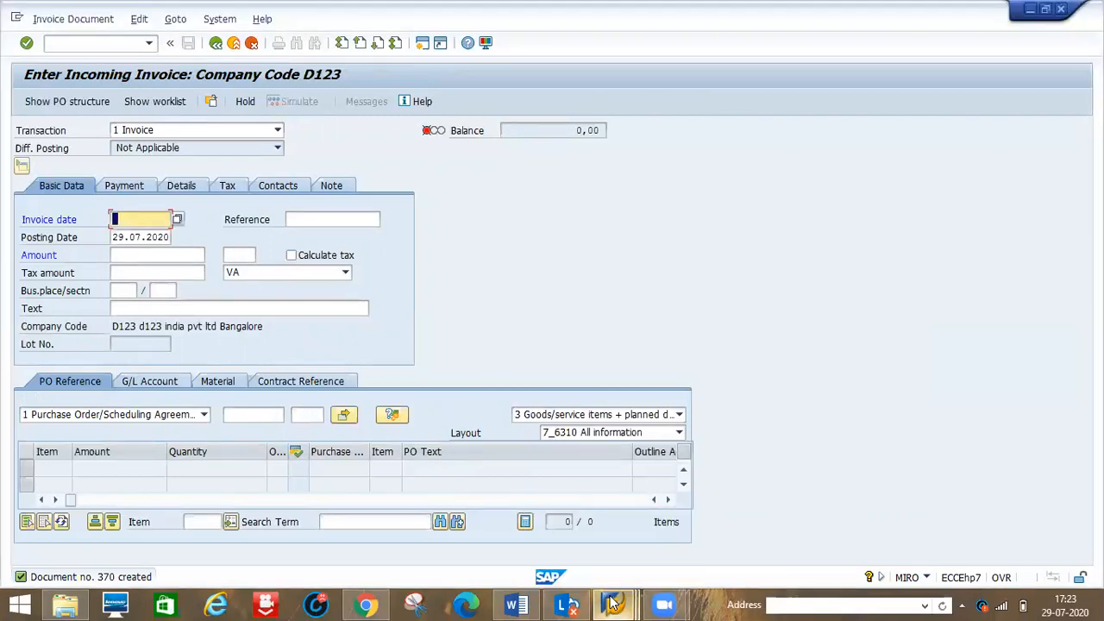
pyautogui.moveTo(611, 604)
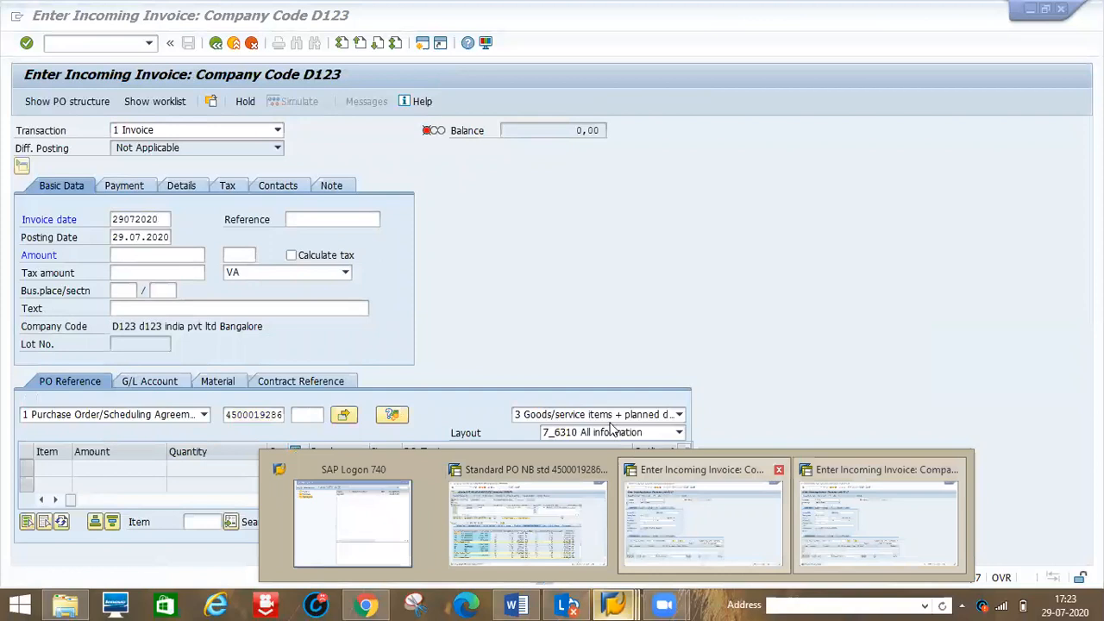
# Exit the purchase order in its ME22N session and load its item into the incoming invoice
pyautogui.click(680, 523)
pyautogui.press('Return')
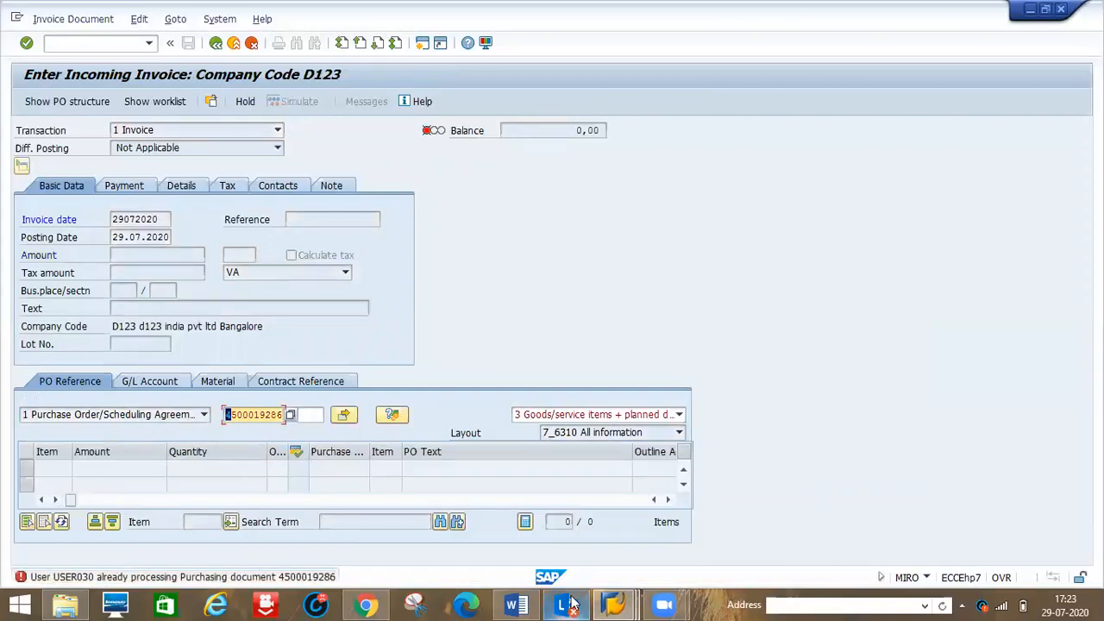
pyautogui.moveTo(611, 604)
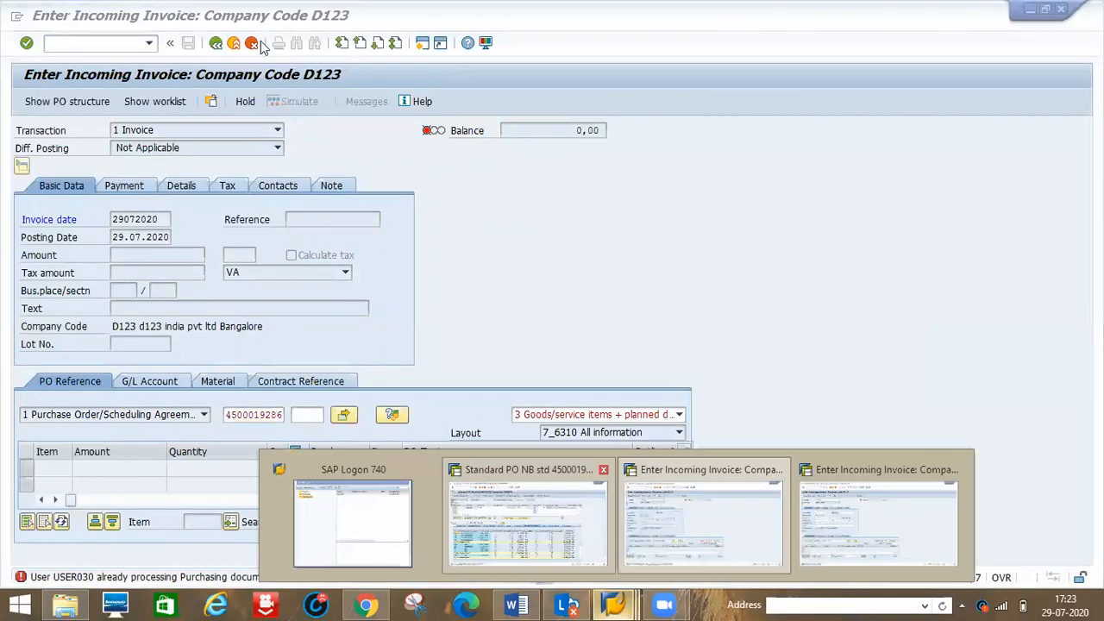
pyautogui.click(516, 519)
pyautogui.click(216, 43)
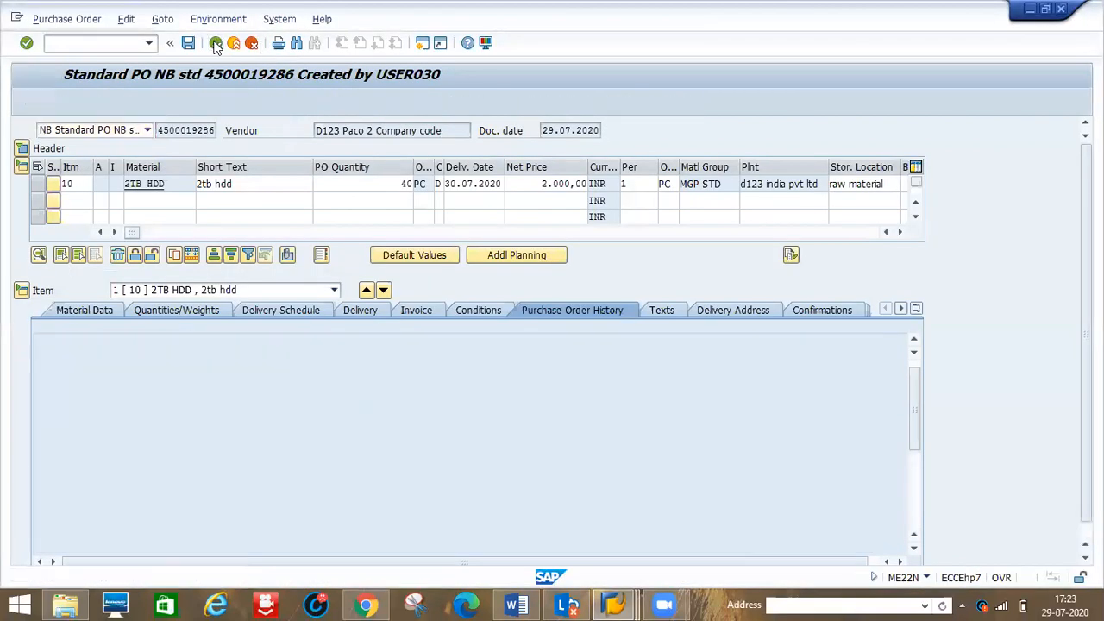
pyautogui.click(613, 605)
pyautogui.click(676, 525)
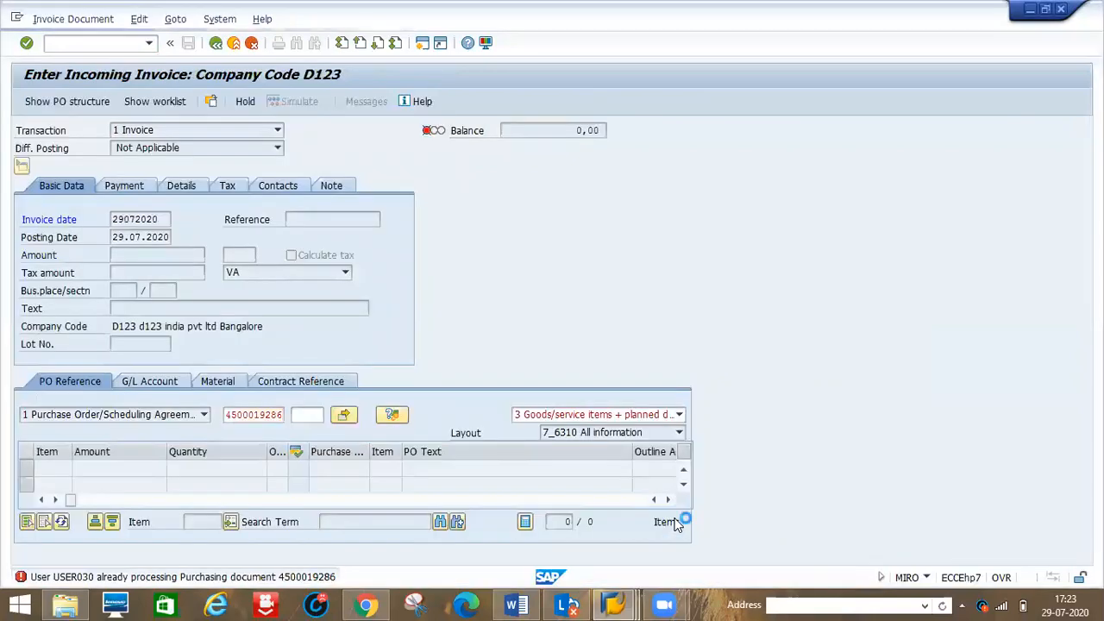
pyautogui.press('Return')
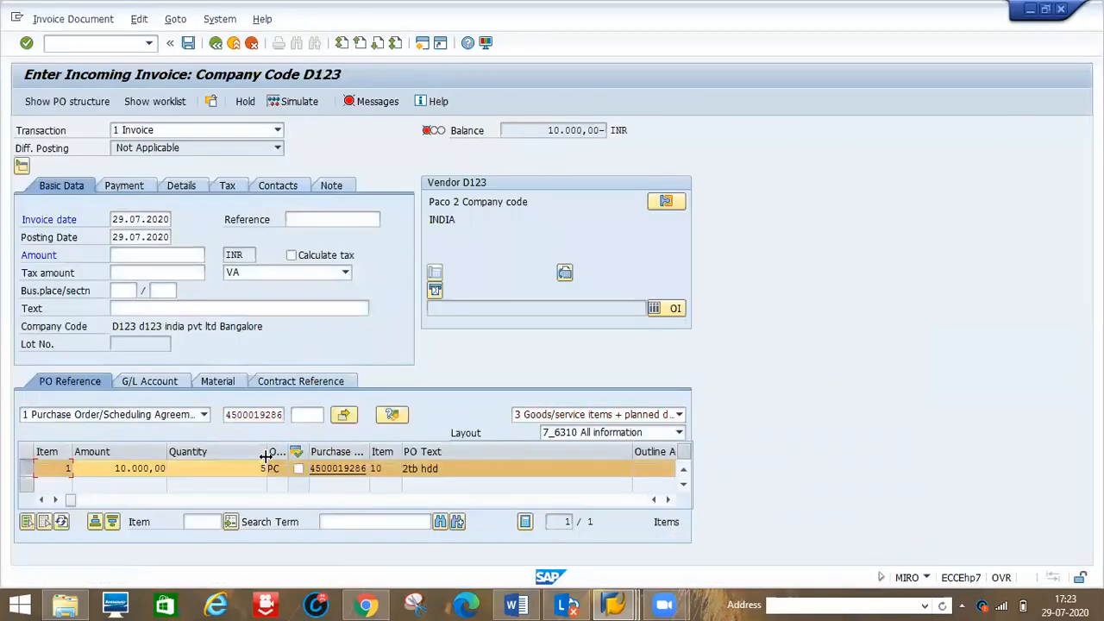
# Narrow the Quantity and PO Text columns, and set tax code D1 for the purchase order item and the basic data
pyautogui.moveTo(266, 449); pyautogui.dragTo(210, 451)
pyautogui.moveTo(575, 451); pyautogui.dragTo(393, 457)
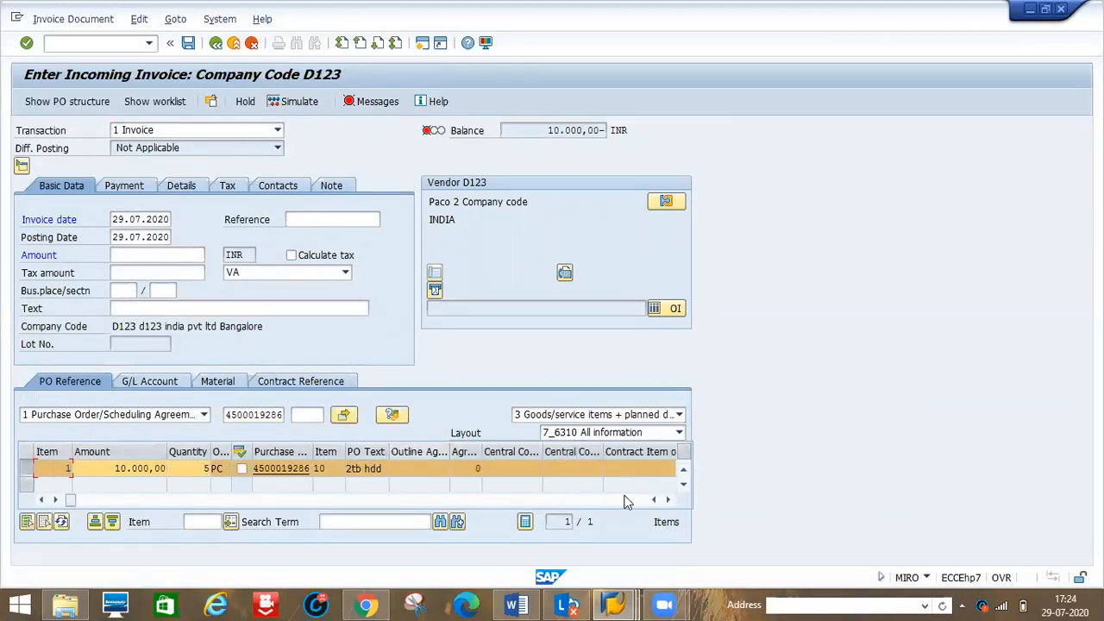
pyautogui.click(664, 500)
pyautogui.click(664, 503)
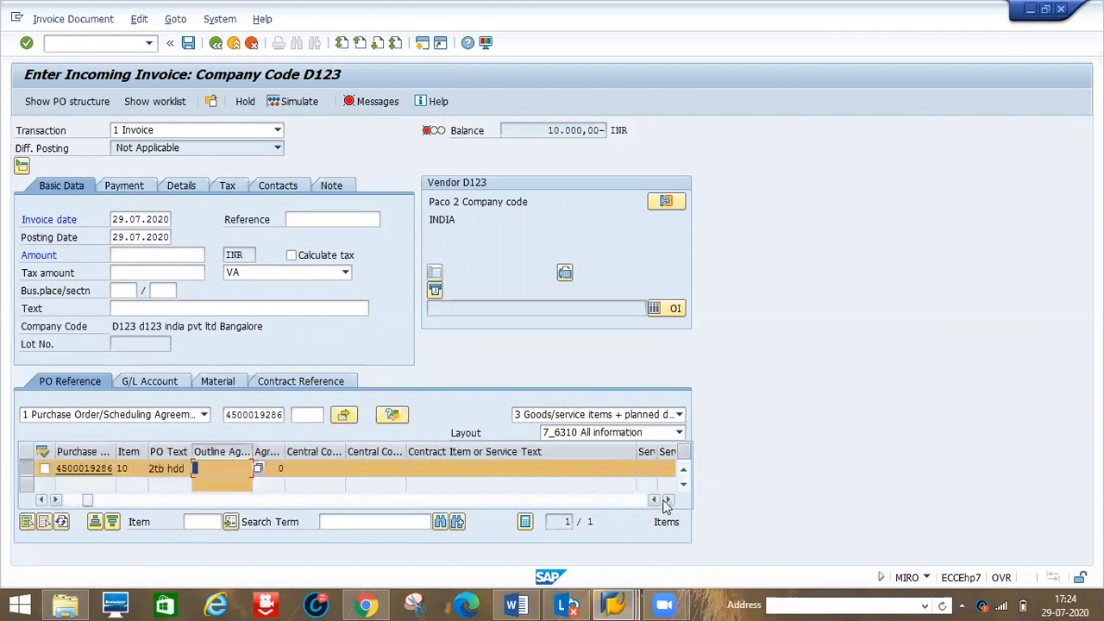
pyautogui.click(666, 500)
pyautogui.click(666, 500)
pyautogui.click(666, 500)
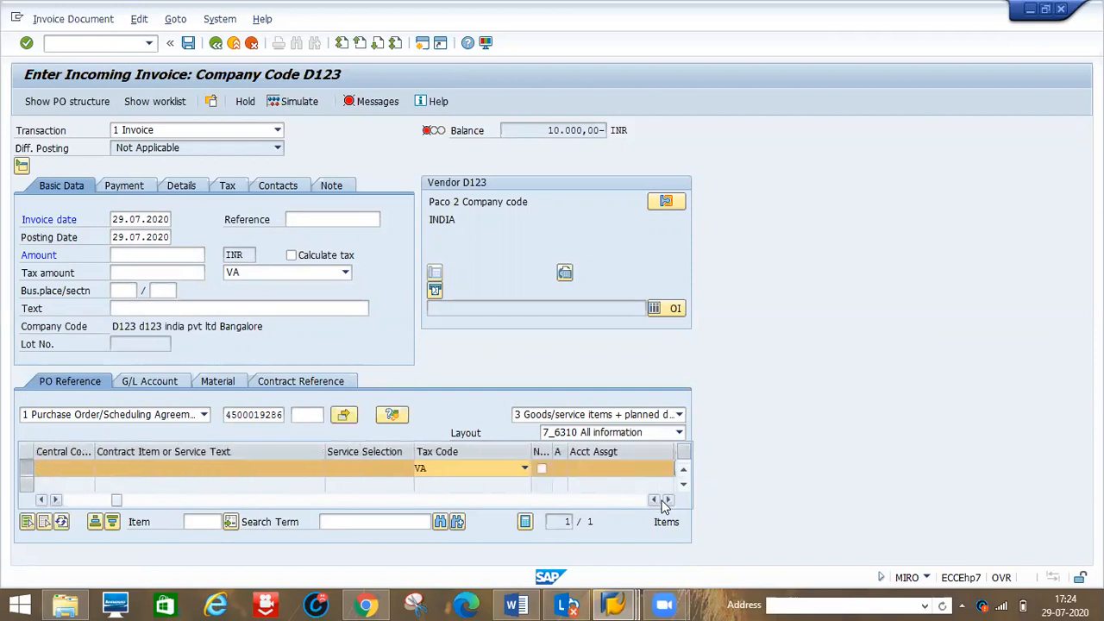
pyautogui.click(525, 468)
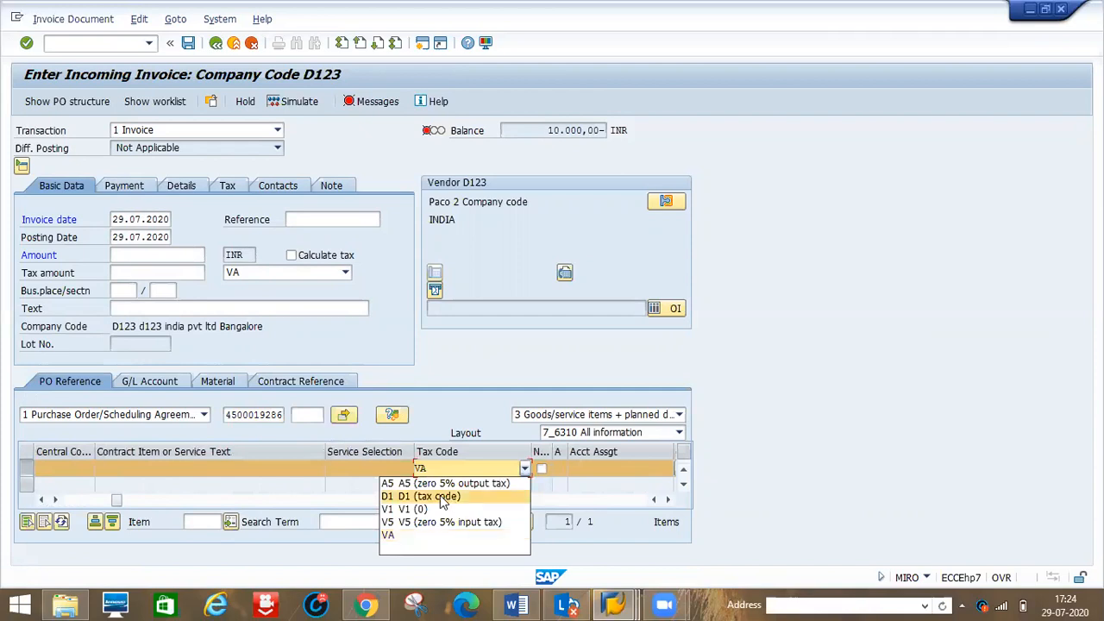
pyautogui.click(449, 497)
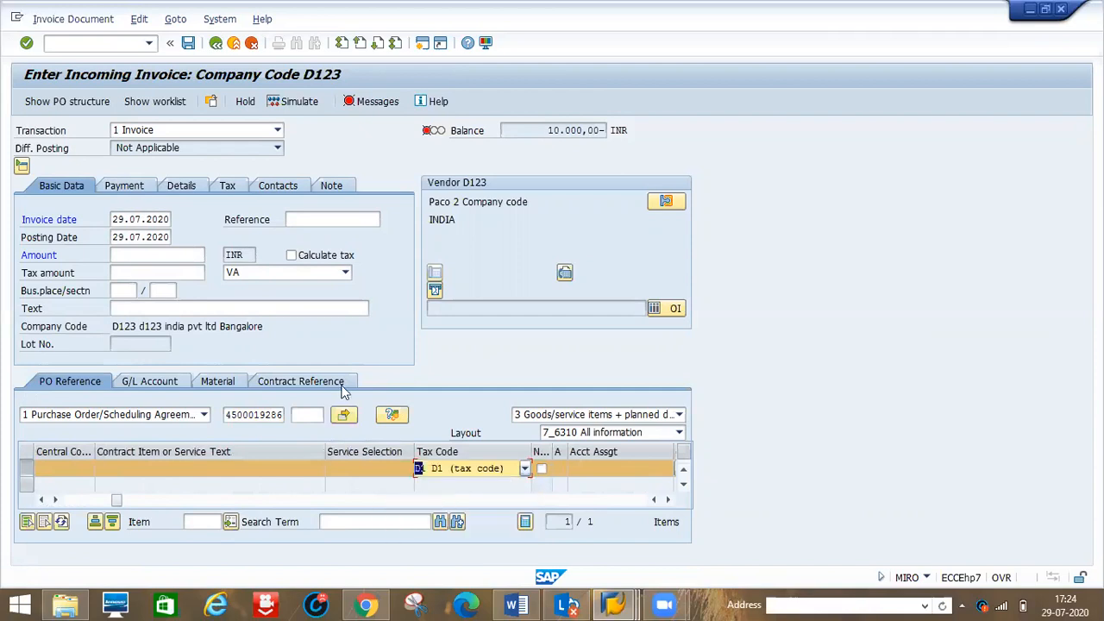
pyautogui.click(243, 274)
pyautogui.click(235, 304)
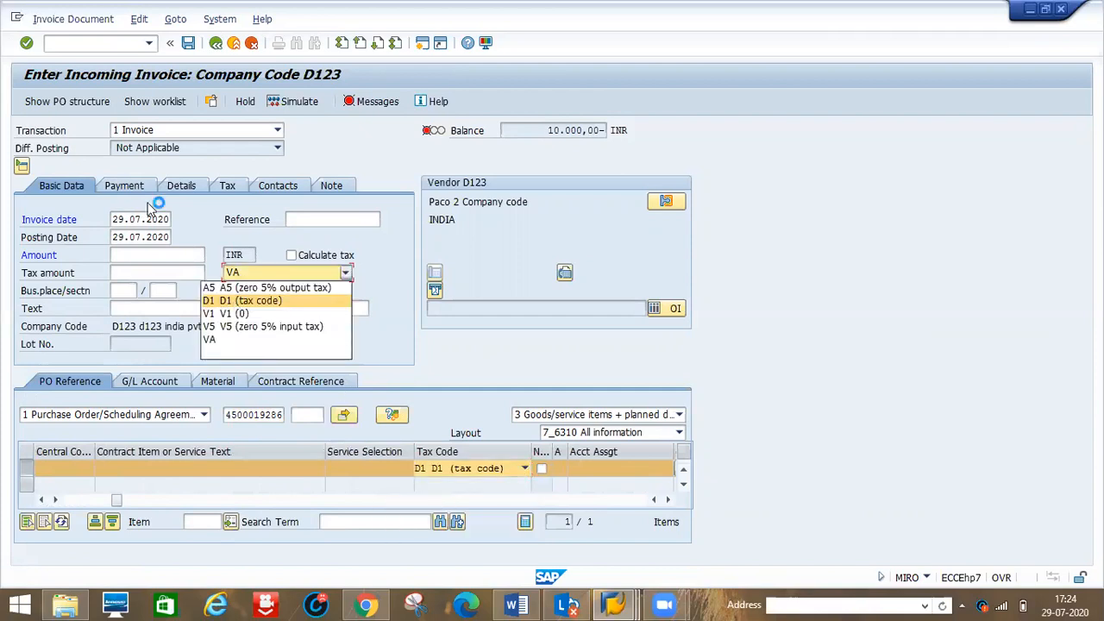
# Fill in the baseline date in the invoice's payment data
pyautogui.click(129, 188)
pyautogui.click(112, 223)
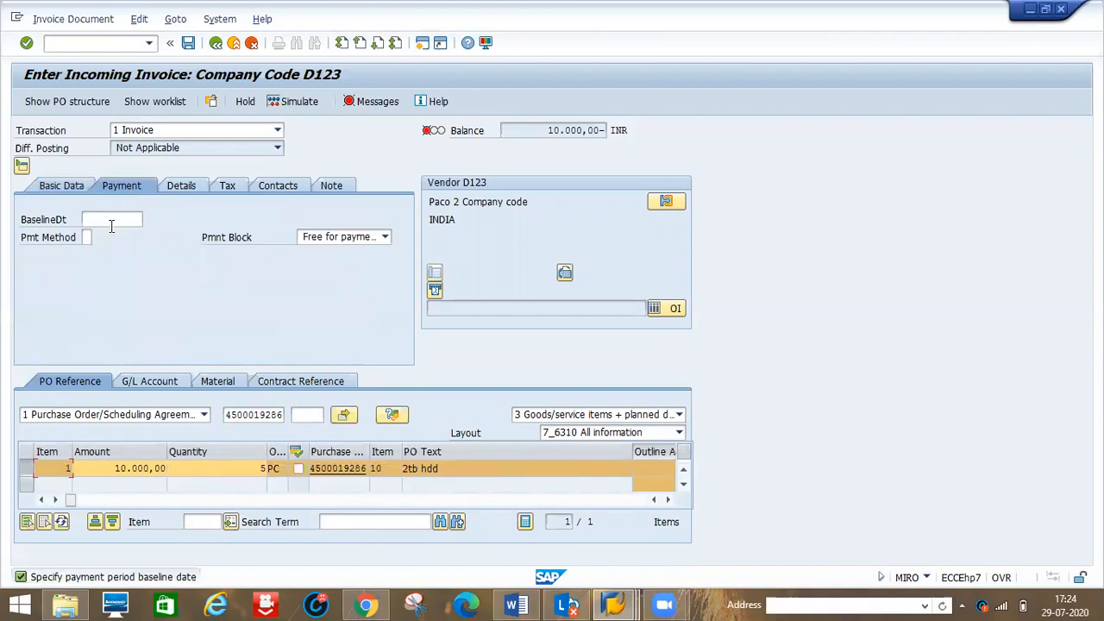
pyautogui.click(106, 235)
# Enable tax calculation, enter 10500 as the invoice amount in the basic data, and post the invoice
pyautogui.click(70, 192)
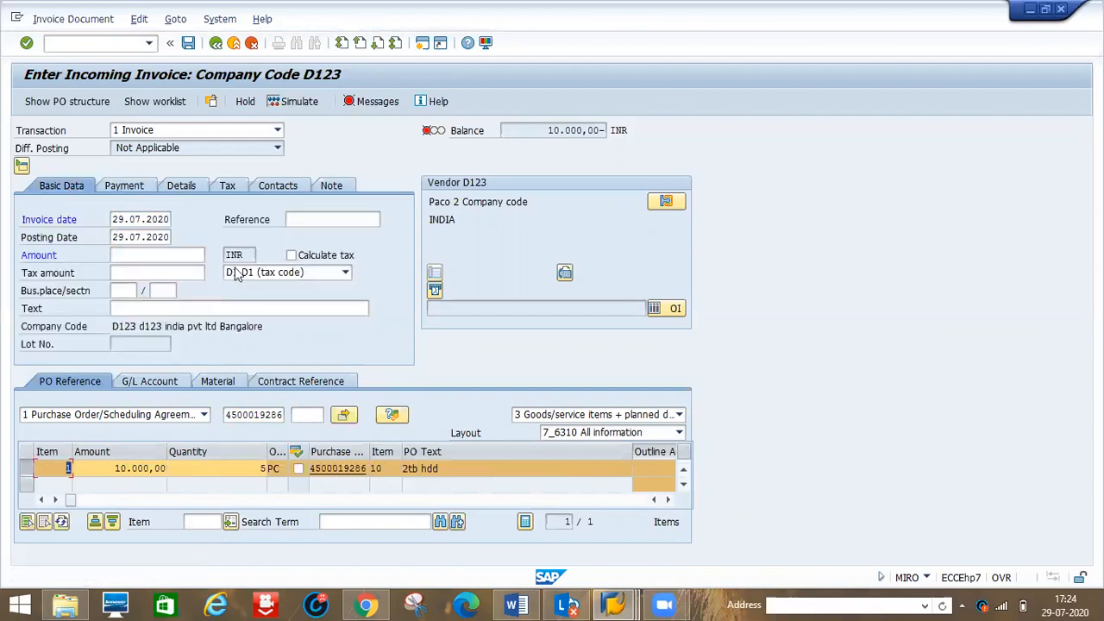
pyautogui.click(291, 256)
pyautogui.click(129, 256)
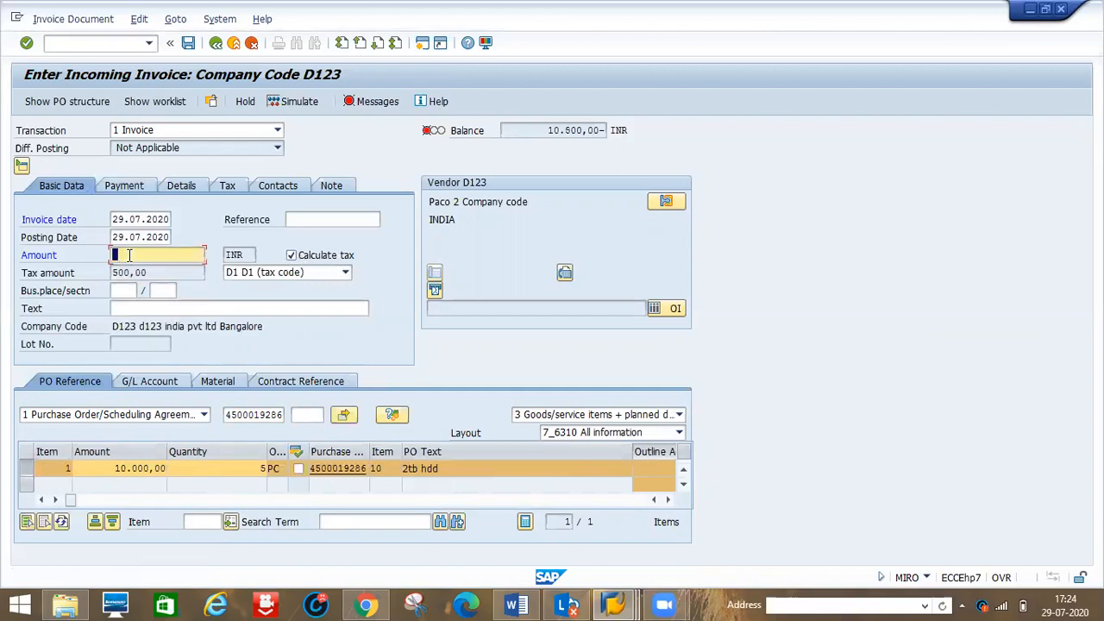
pyautogui.write('10500')
pyautogui.press('Return')
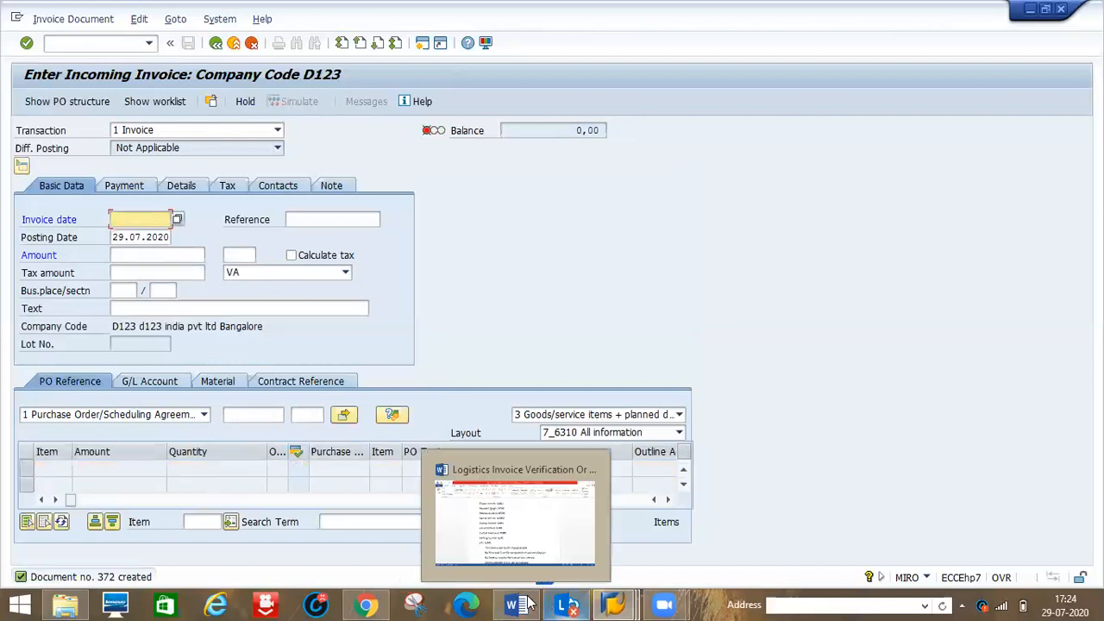
# Reopen the purchase order with ME22N and examine the goods receipt, invoice receipt and parked invoice entries in its history
pyautogui.moveTo(614, 604)
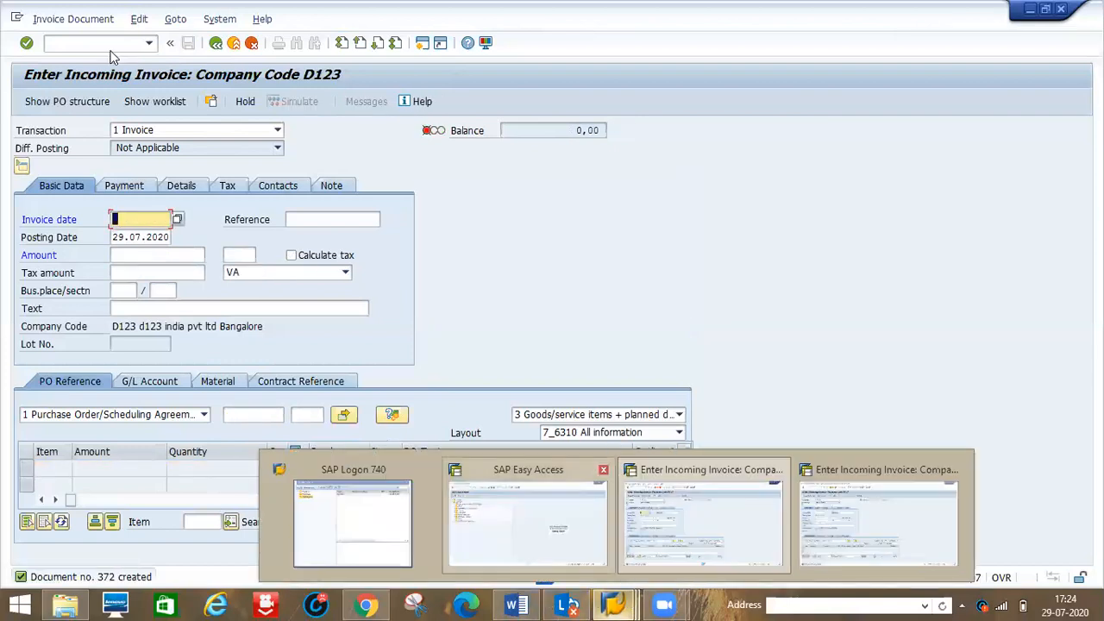
pyautogui.click(54, 45)
pyautogui.write('/nme22n')
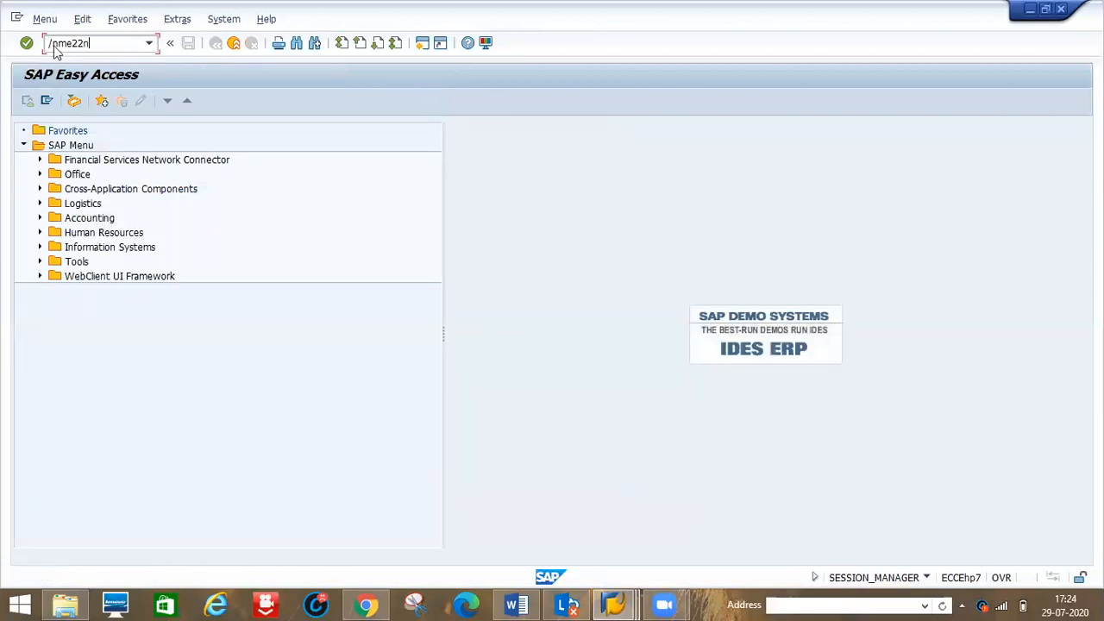
pyautogui.press('Return')
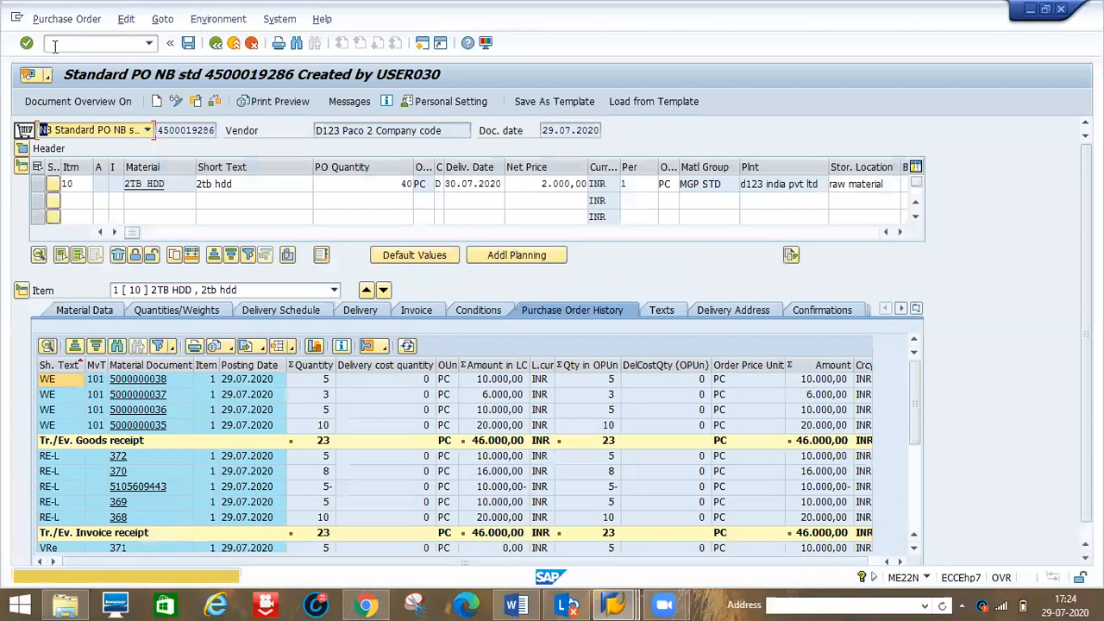
pyautogui.moveTo(913, 386); pyautogui.dragTo(920, 411)
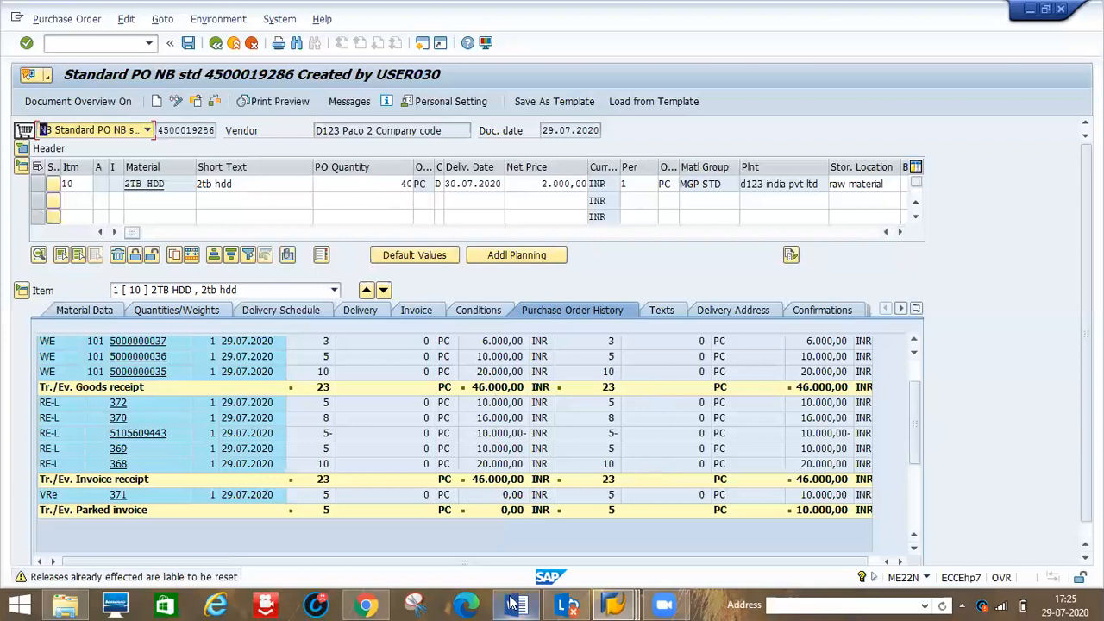
# Switch to the Logistics Invoice Verification document in Word and read the notes on ERS (MRRL)
pyautogui.hotkey('alt', 'Tab')
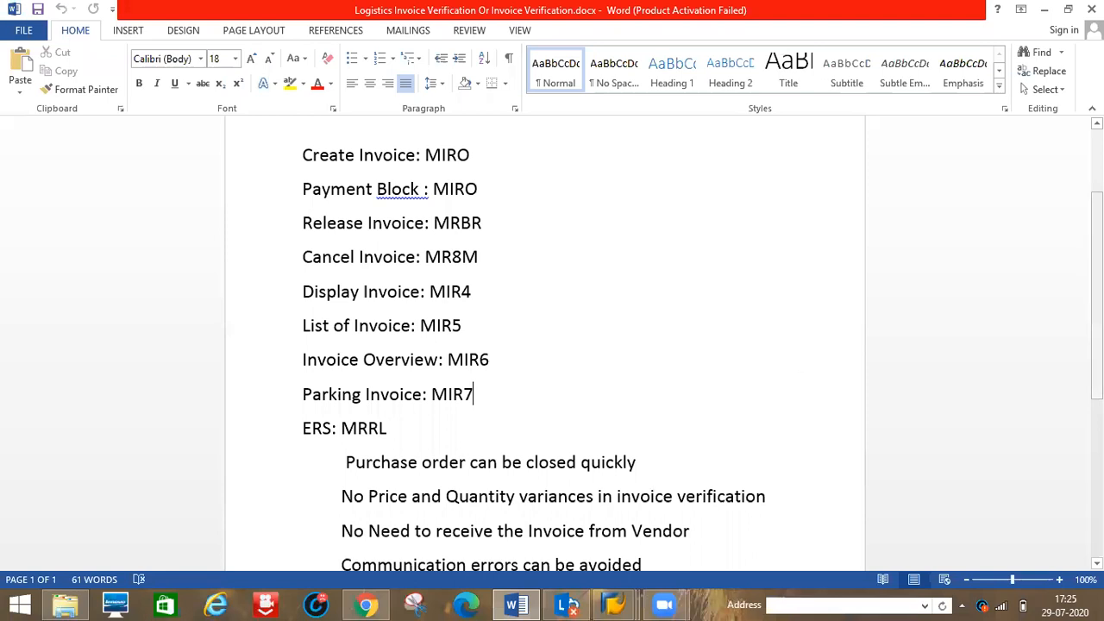
pyautogui.scroll(-3, 463, 264)
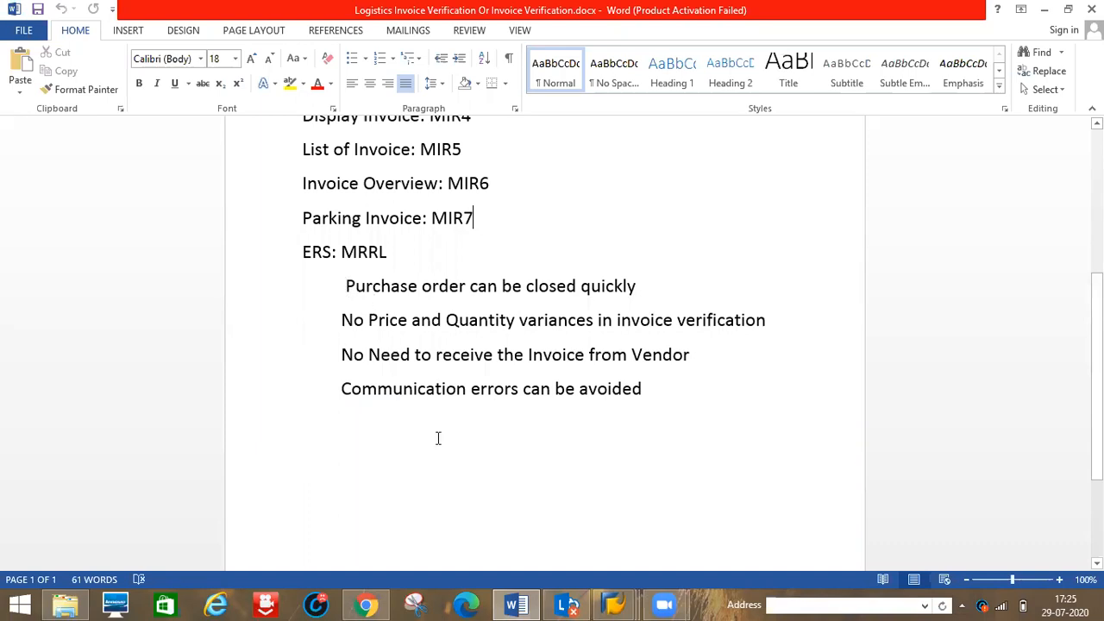
pyautogui.moveTo(626, 602)
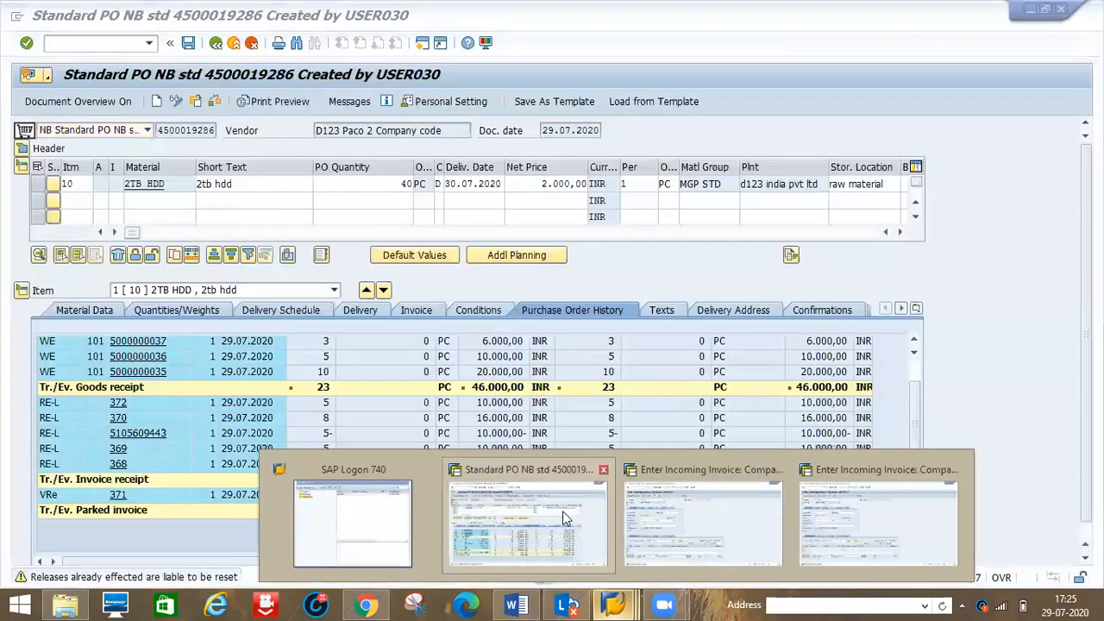
# Switch back to the SAP purchase order session, open transaction MRRL, and set the plant to d1p1
pyautogui.click(563, 513)
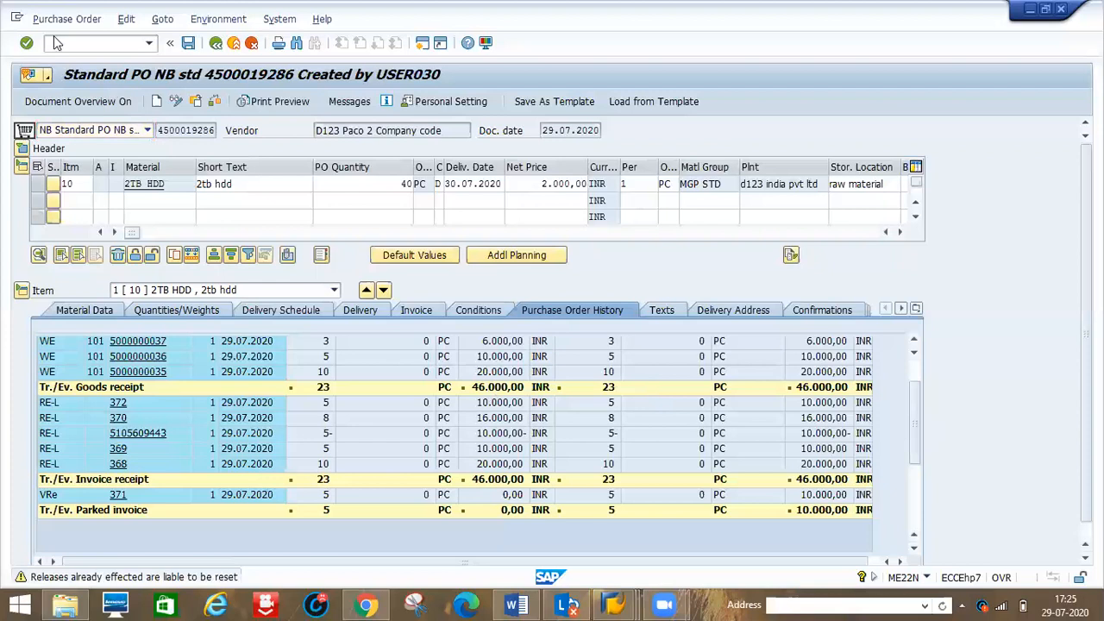
pyautogui.write('/nmm')
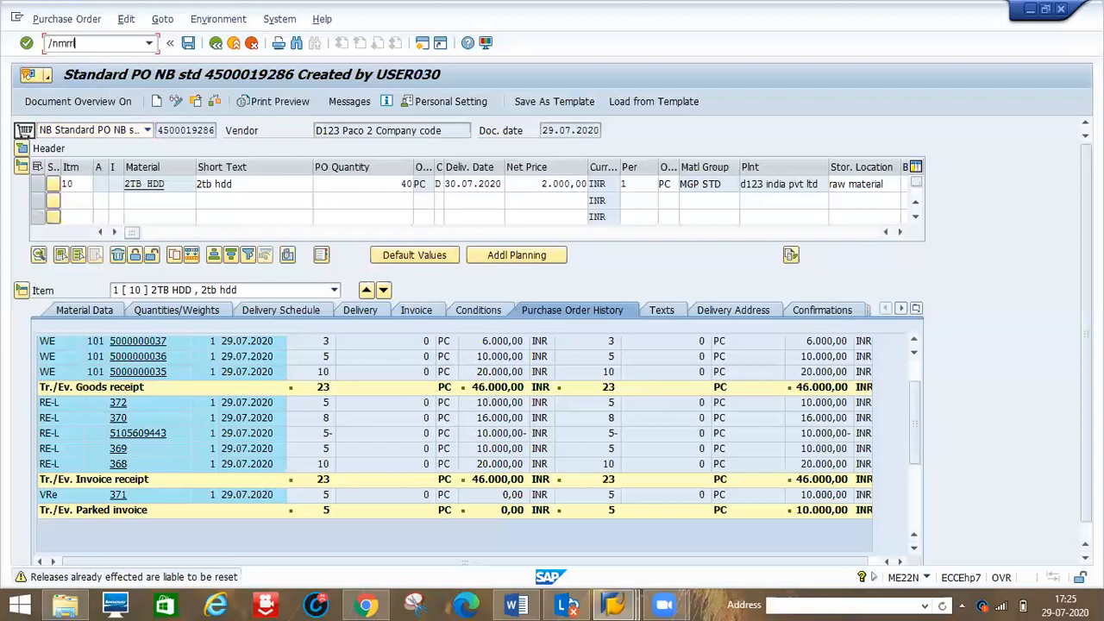
pyautogui.press('Return')
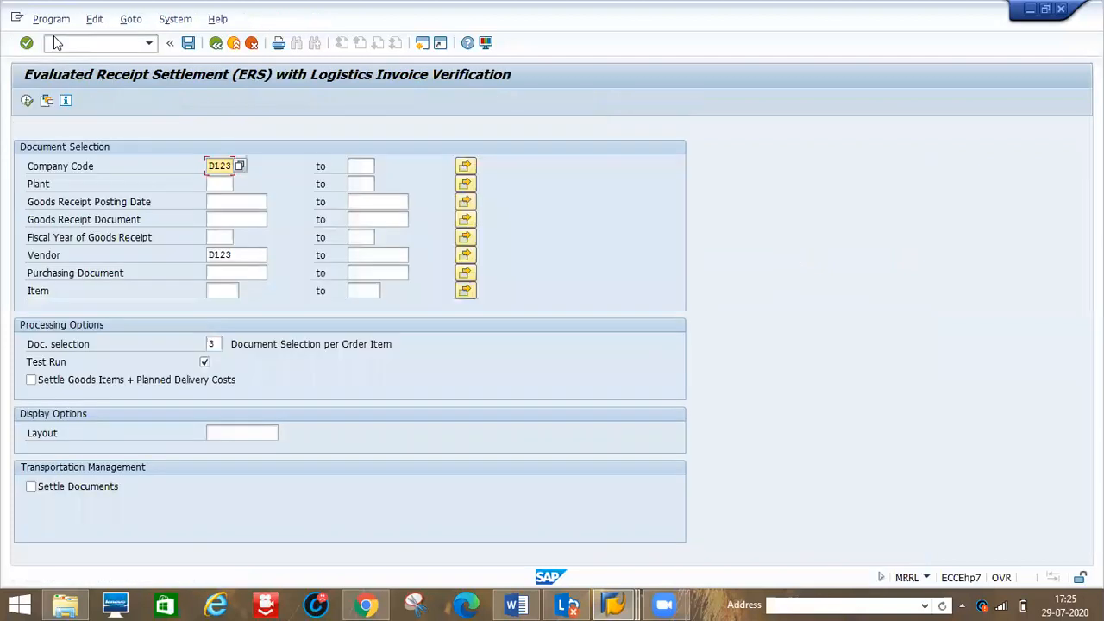
pyautogui.click(218, 185)
pyautogui.write('d1p')
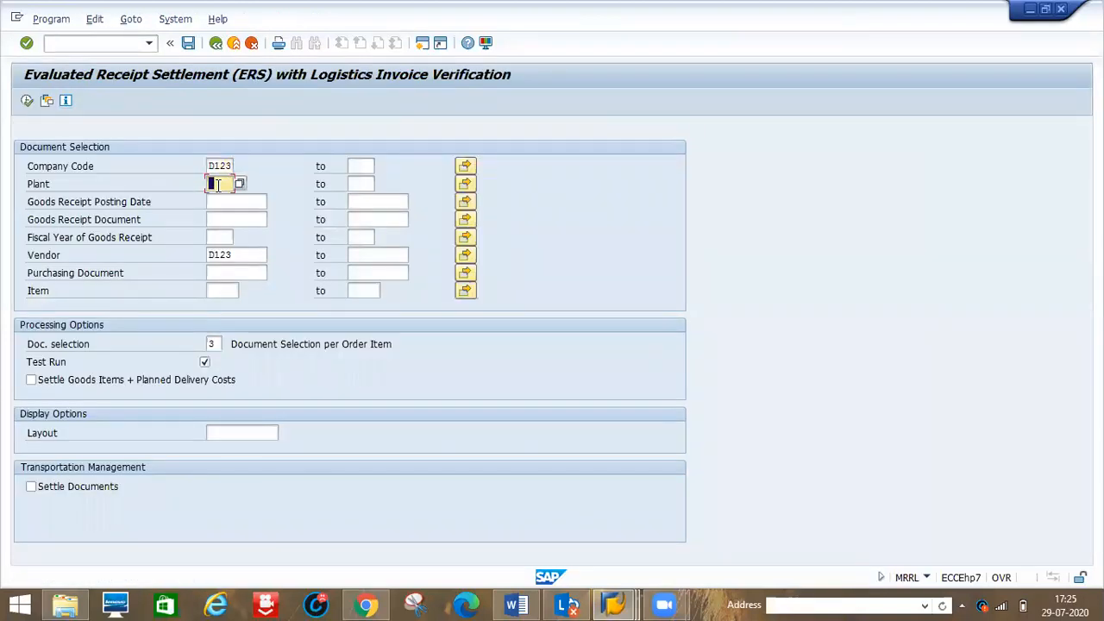
pyautogui.write('1')
# Set the vendor range from 1000 to 1010 and execute the ERS test run
pyautogui.click(235, 254)
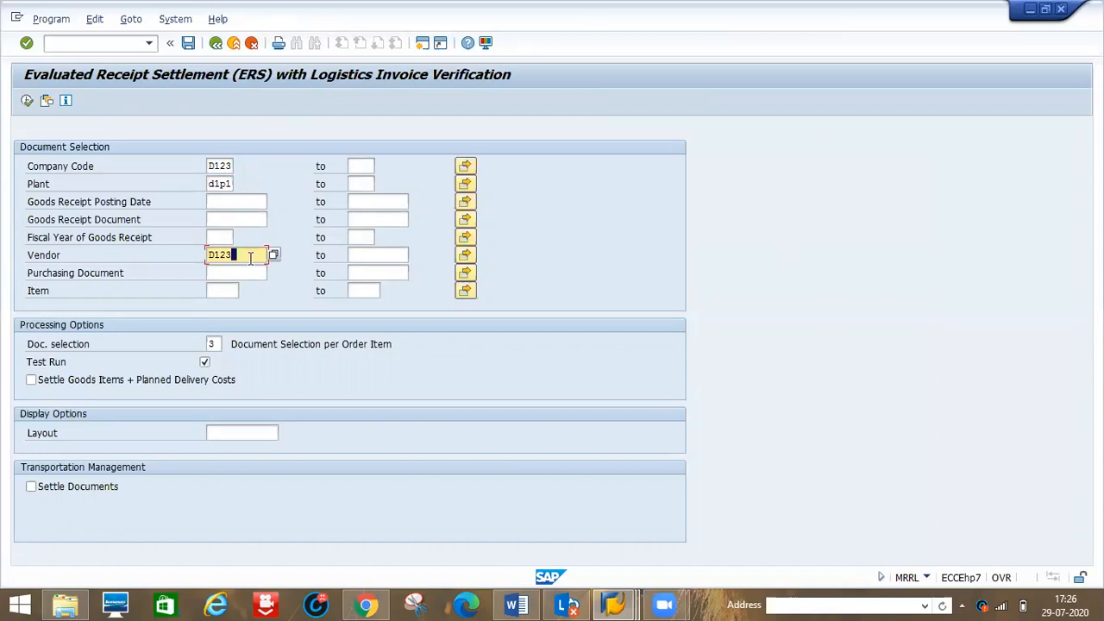
pyautogui.press('BackSpace')
pyautogui.press('BackSpace')
pyautogui.press('BackSpace')
pyautogui.press('BackSpace')
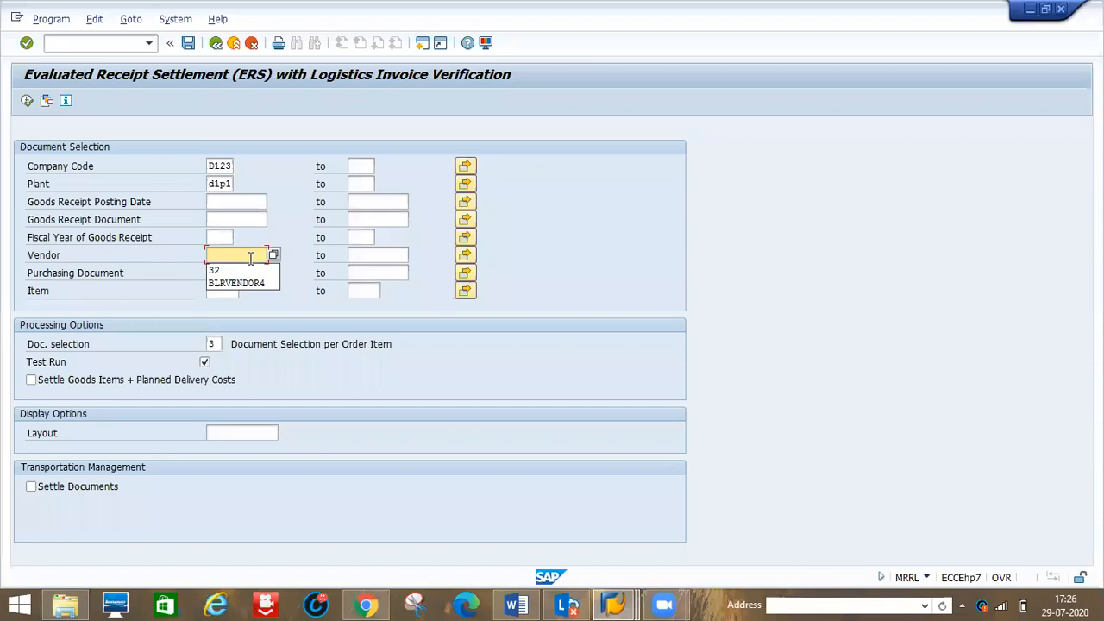
pyautogui.write('1000')
pyautogui.press('Tab')
pyautogui.write('1000')
pyautogui.press('BackSpace')
pyautogui.write('10')
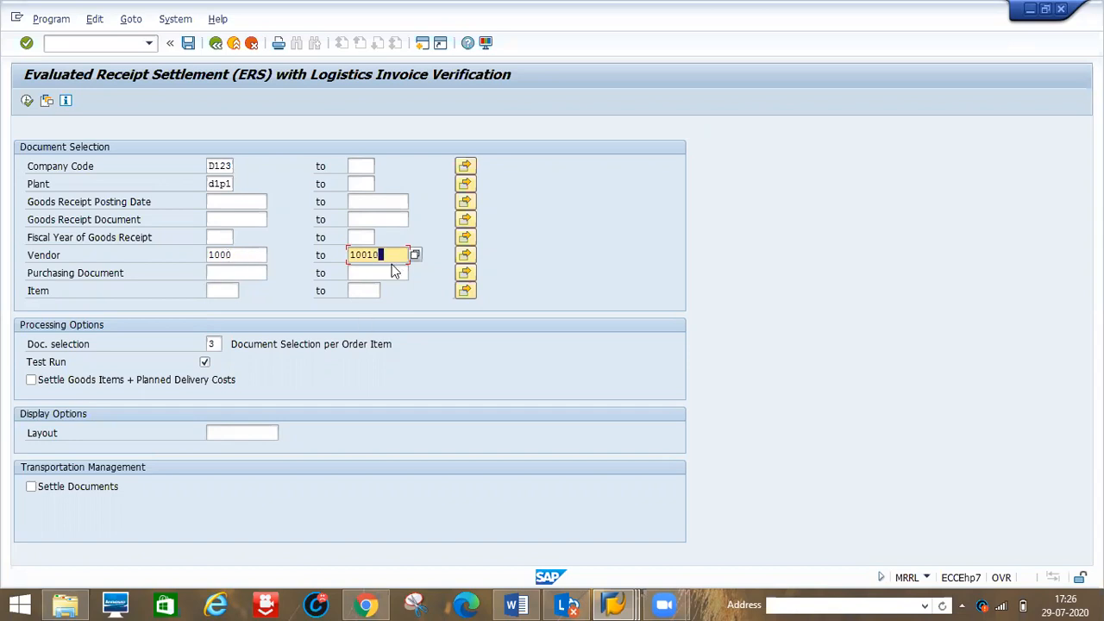
pyautogui.click(365, 255)
pyautogui.press('BackSpace')
pyautogui.click(371, 287)
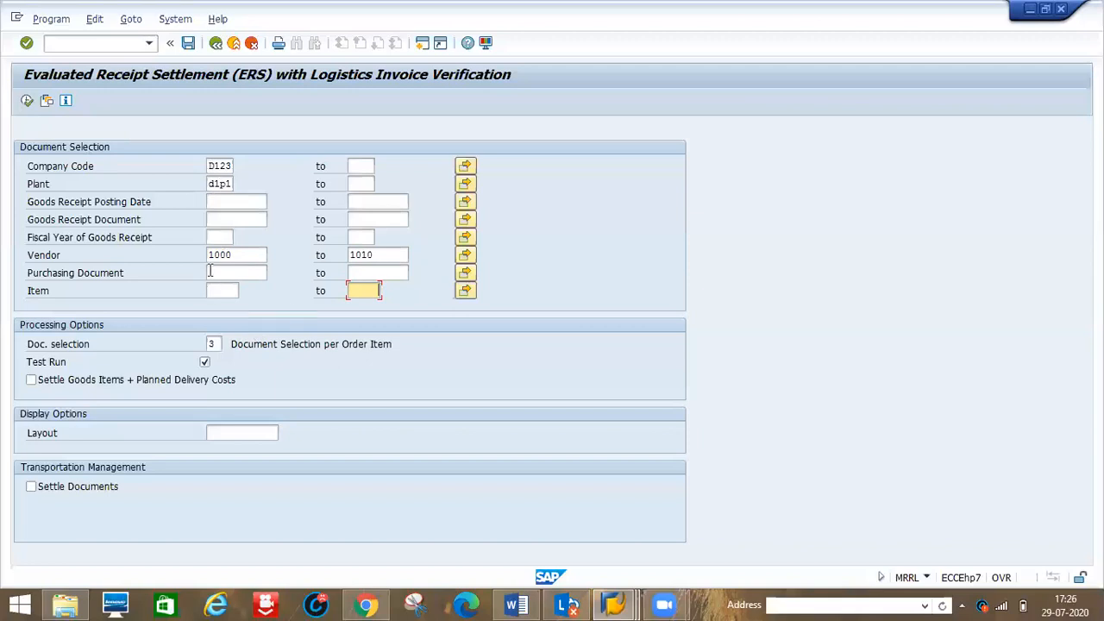
pyautogui.click(26, 103)
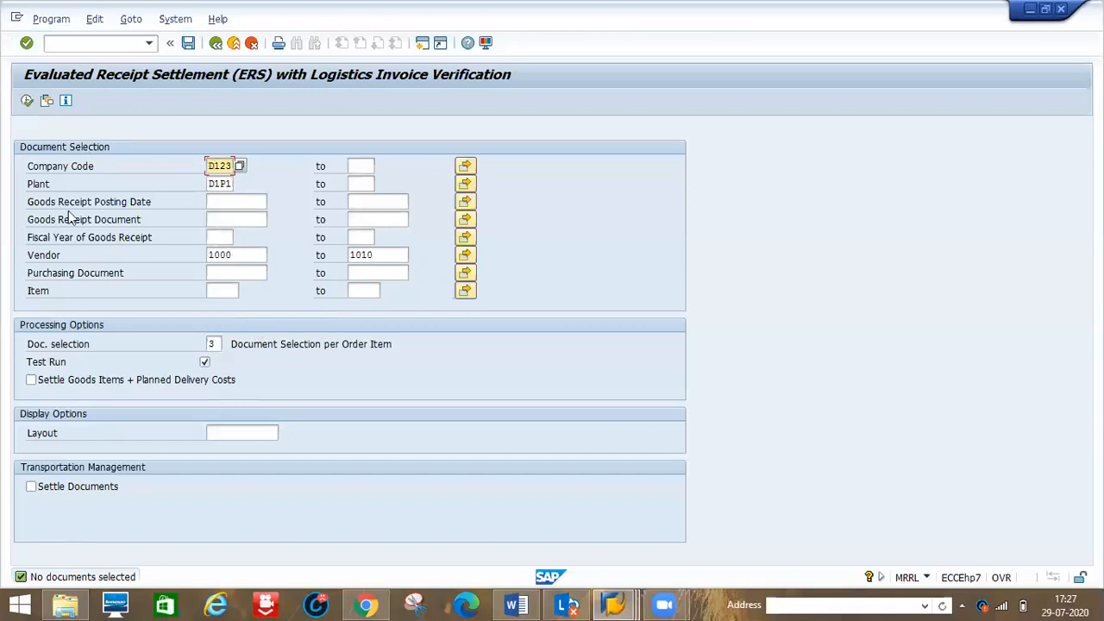
# Set the goods receipt posting date range from 01062020 to 30062020
pyautogui.click(223, 199)
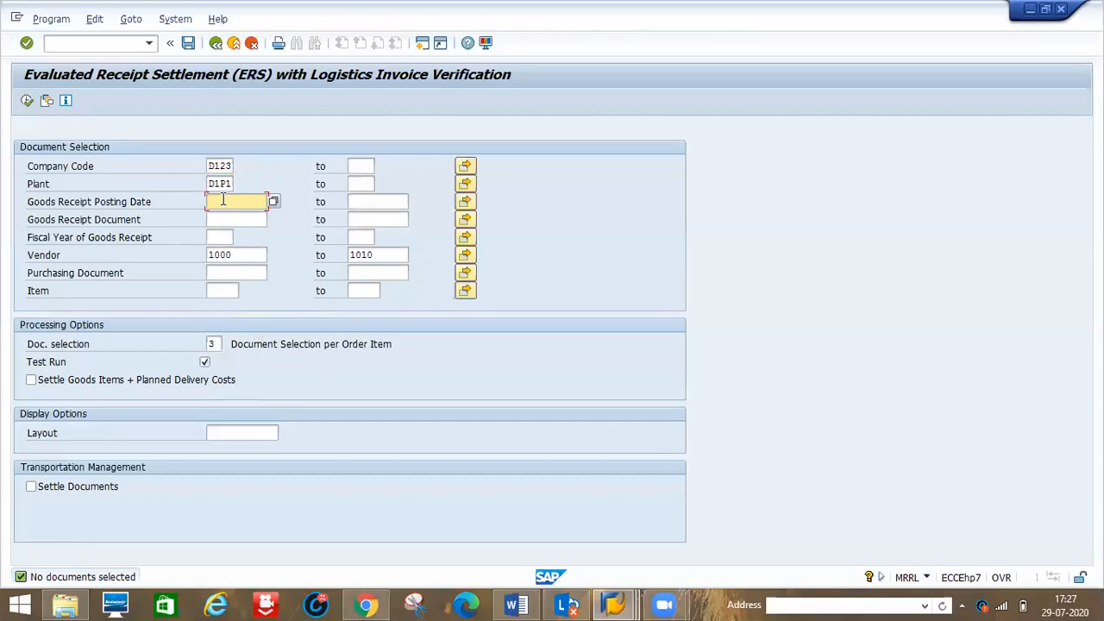
pyautogui.write('01062020')
pyautogui.press('Tab')
pyautogui.write('30062020')
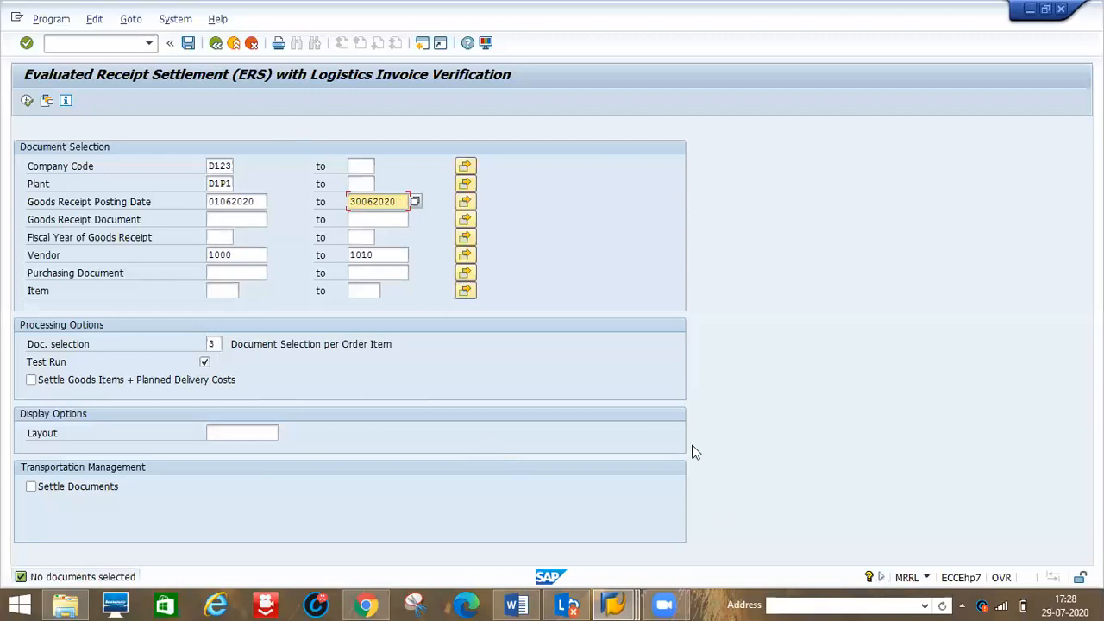
# Switch to the Logistics Invoice Verification document in Word and review its list of invoice transaction codes and ERS notes
pyautogui.click(516, 604)
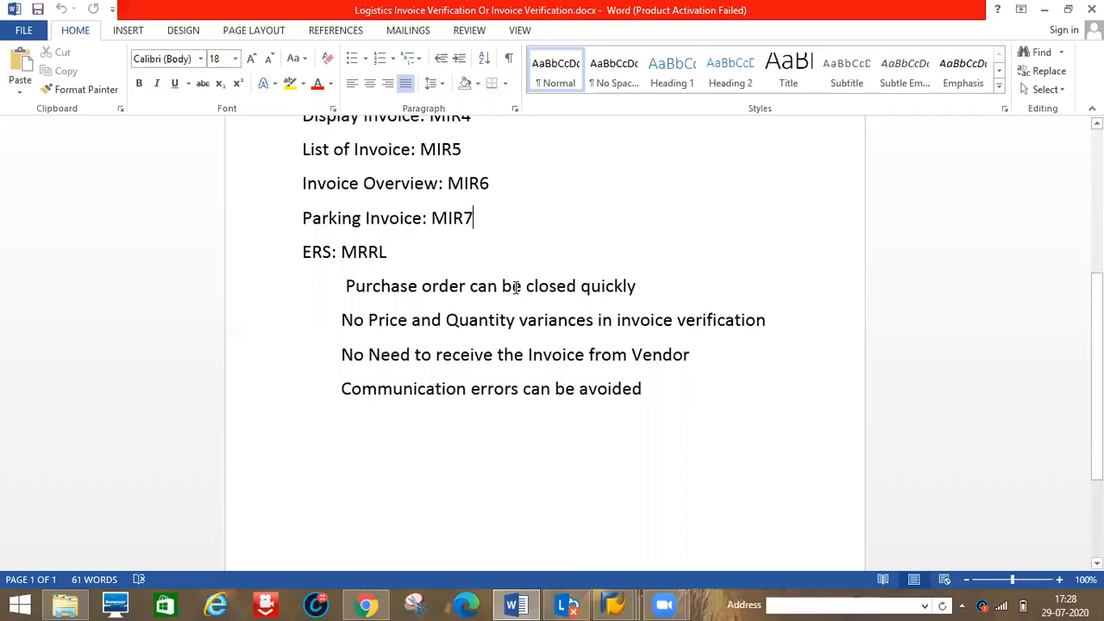
pyautogui.moveTo(1098, 376); pyautogui.dragTo(1098, 273)
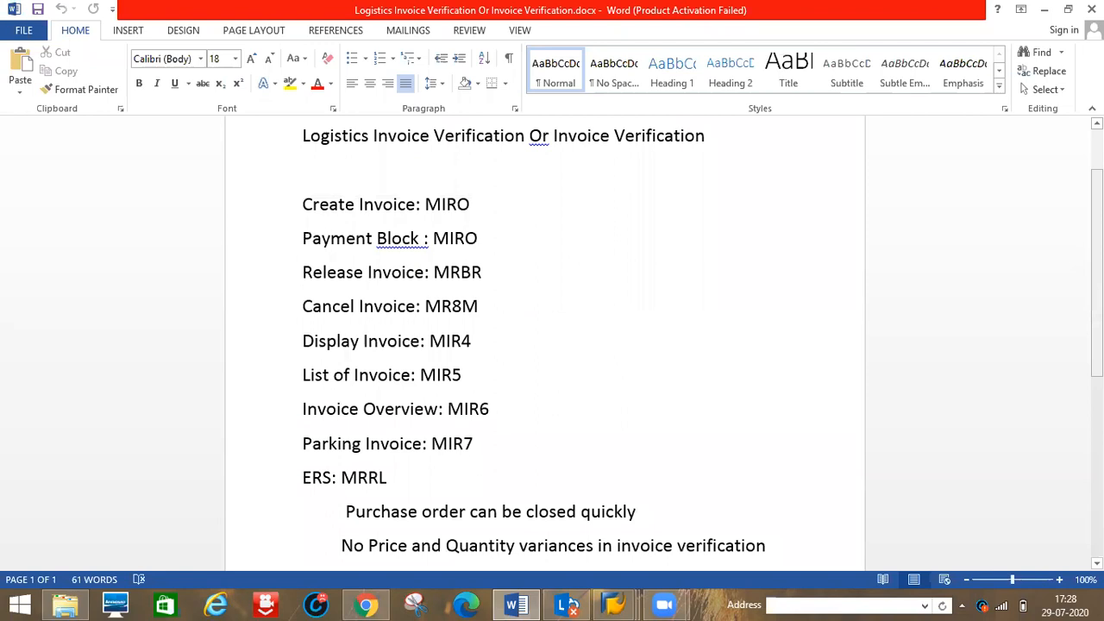
pyautogui.scroll(2, 543, 345)
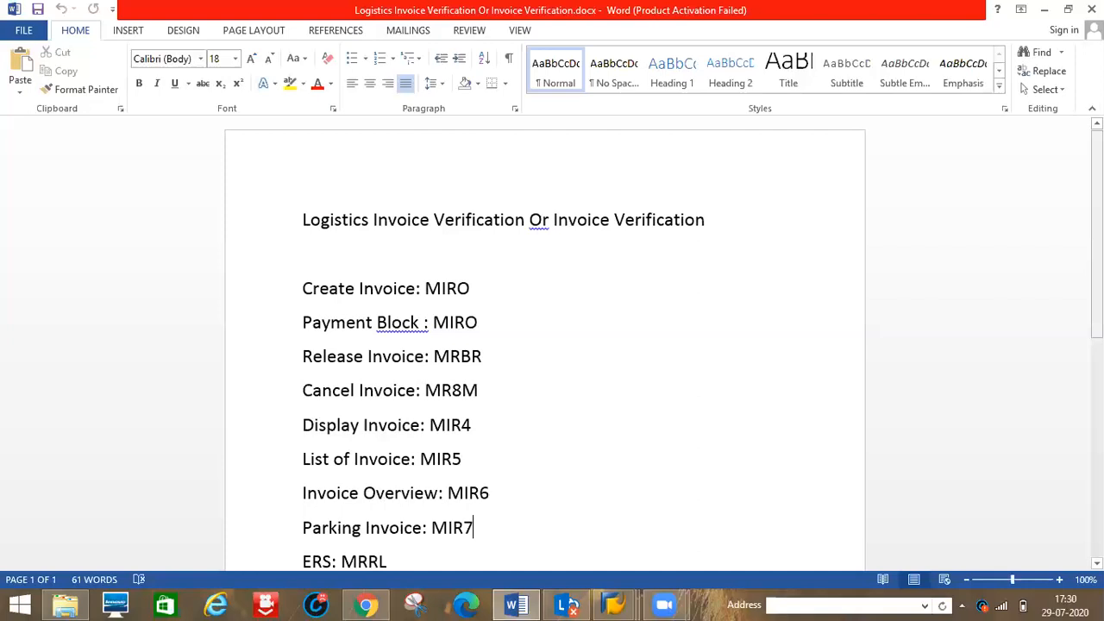
# Return to the SAP ERS session and open the Create Material transaction MM01
pyautogui.click(632, 602)
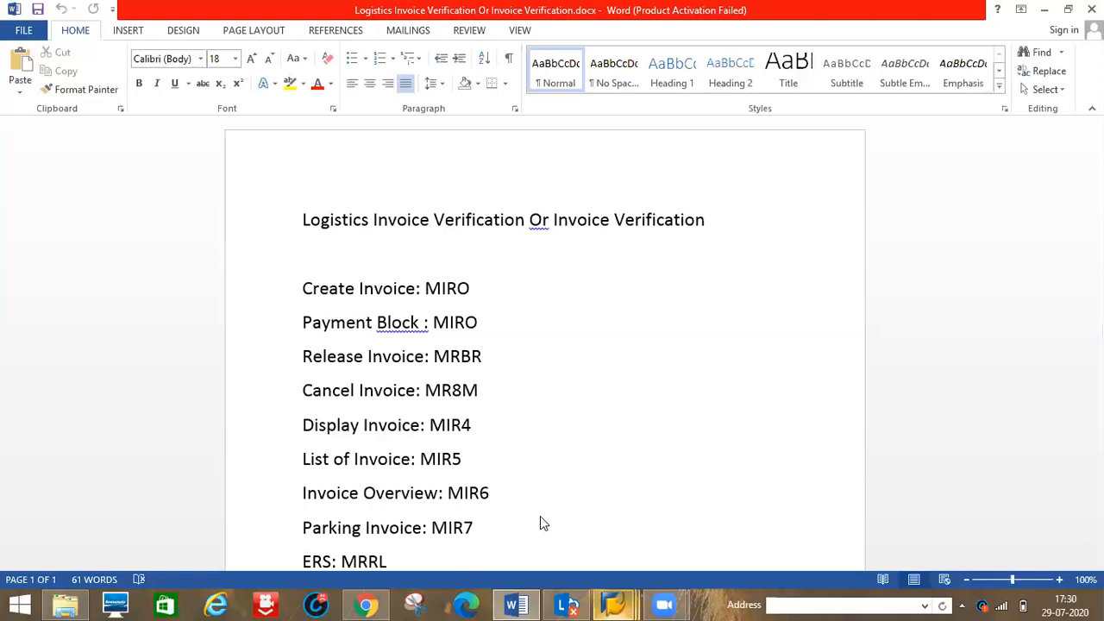
pyautogui.click(524, 514)
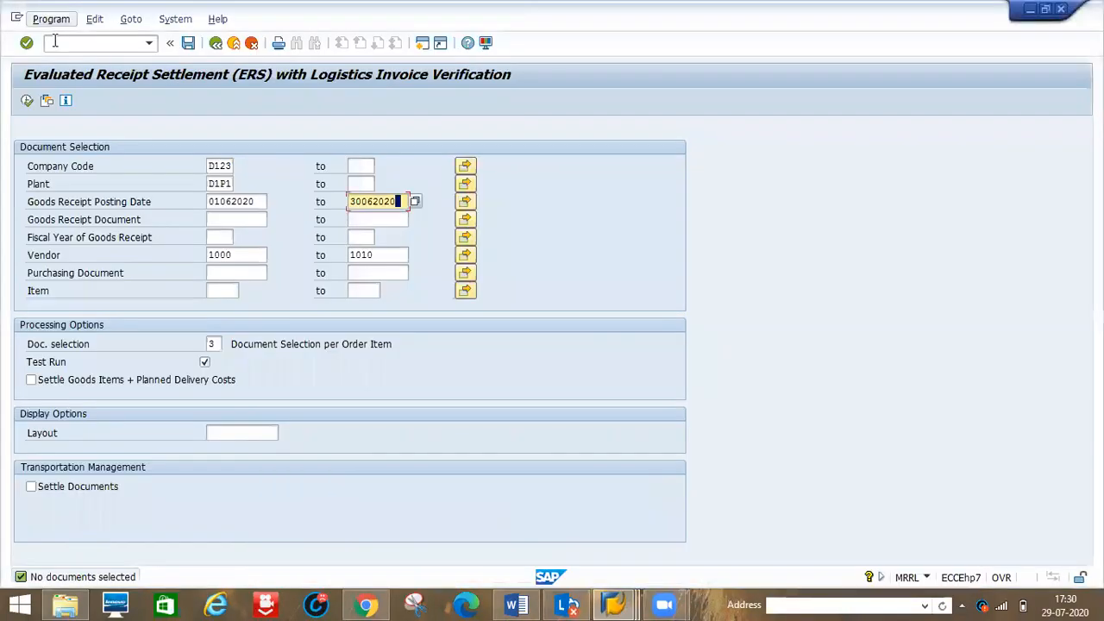
pyautogui.click(54, 42)
pyautogui.write('/nmm01')
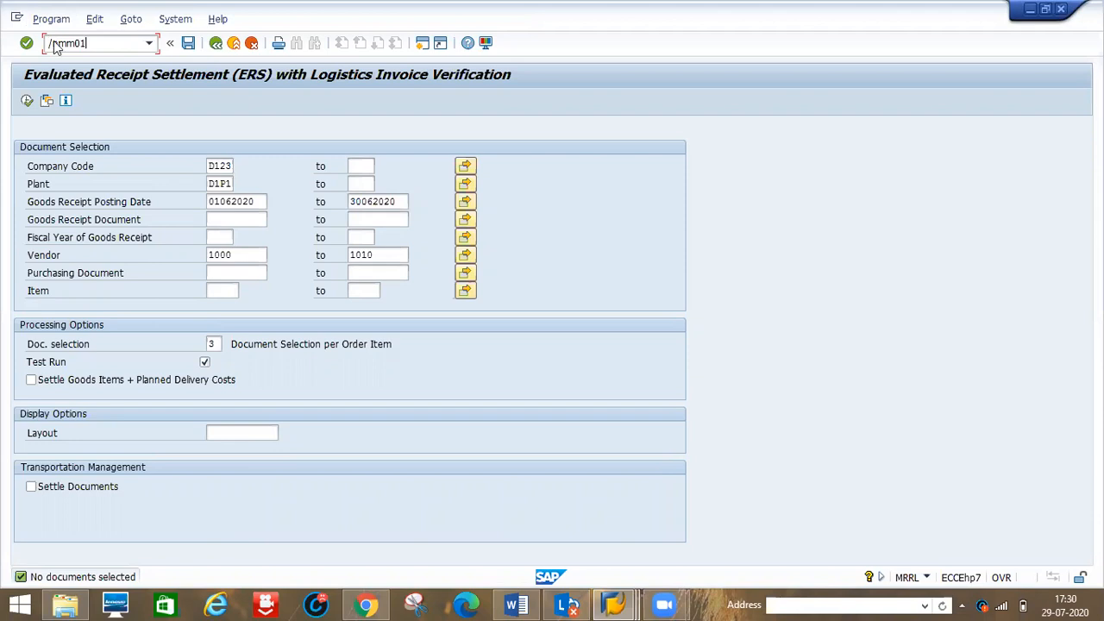
pyautogui.press('Return')
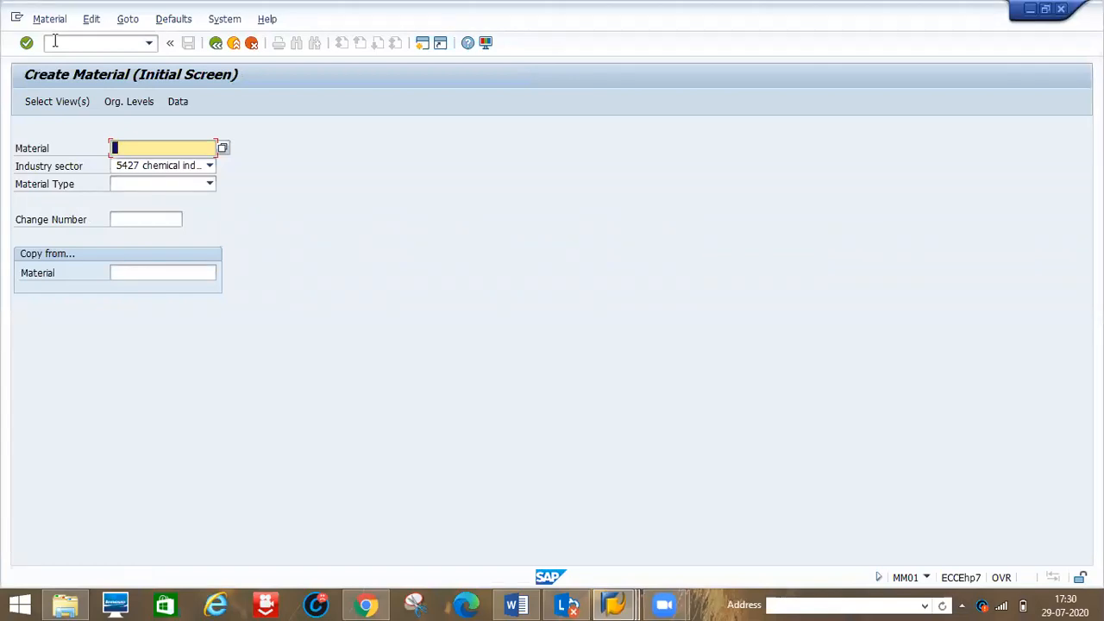
# Enter honda bike as the material with industry sector Mechanical Engineering and material type D1P1, and proceed to view selection
pyautogui.write('honda ')
pyautogui.write('activ')
pyautogui.press('BackSpace')
pyautogui.press('BackSpace')
pyautogui.write('iva')
pyautogui.press('BackSpace')
pyautogui.press('BackSpace')
pyautogui.press('BackSpace')
pyautogui.press('BackSpace')
pyautogui.press('BackSpace')
pyautogui.press('BackSpace')
pyautogui.press('BackSpace')
pyautogui.write('bike')
pyautogui.press('Tab')
pyautogui.press('m')
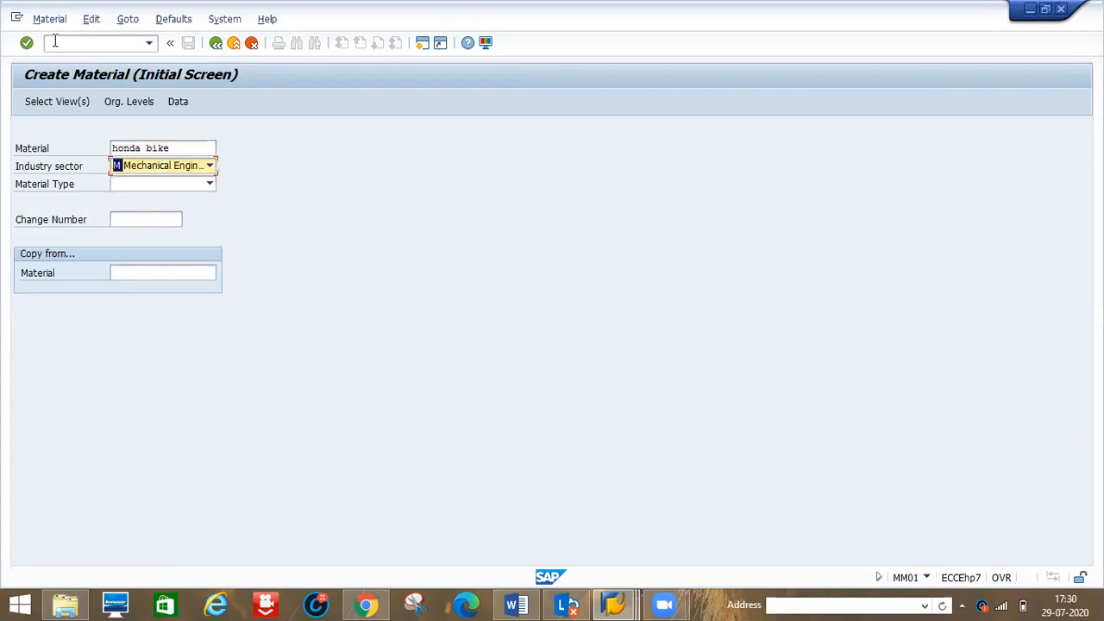
pyautogui.press('Tab')
pyautogui.write('d')
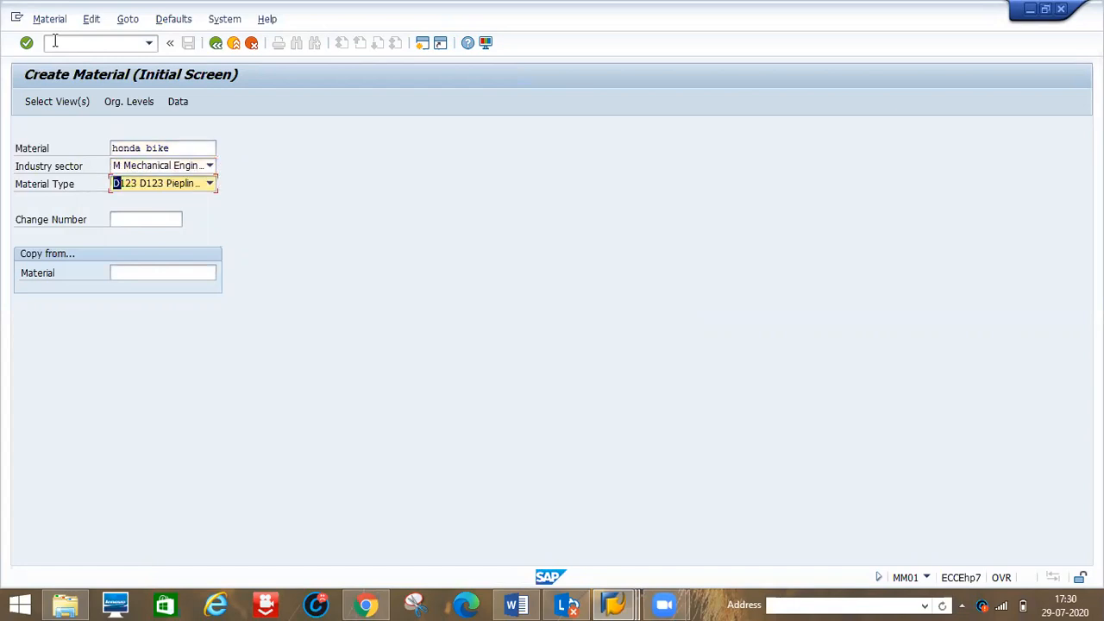
pyautogui.write('1p')
pyautogui.press('Return')
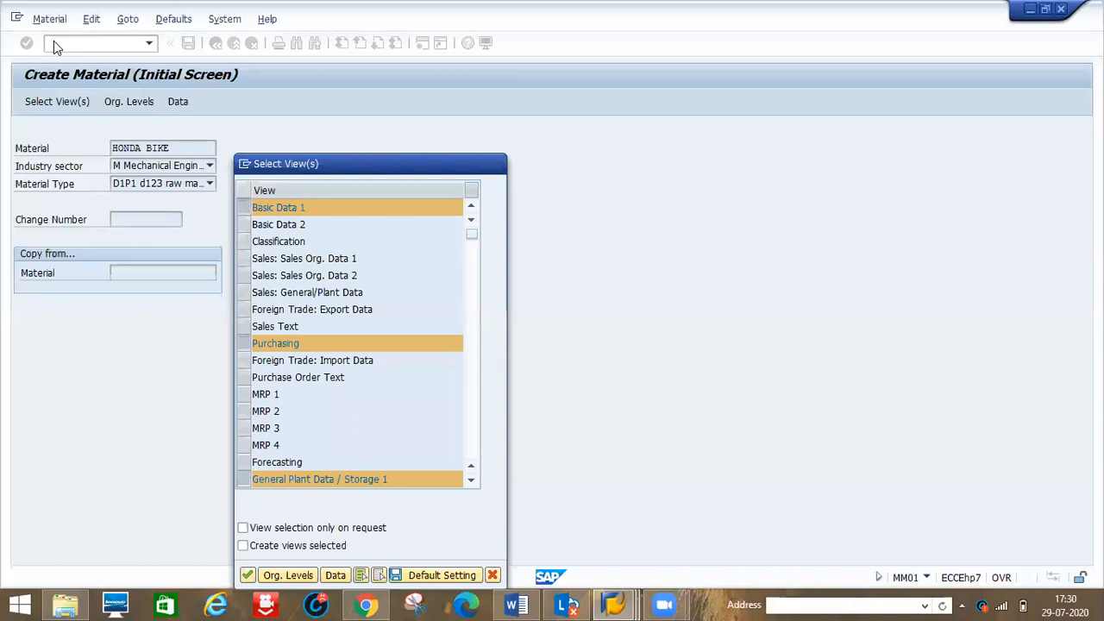
# Accept the preselected views for honda bike and set plant d1p1 and storage location d1s1
pyautogui.press('Return')
pyautogui.write('d1p1')
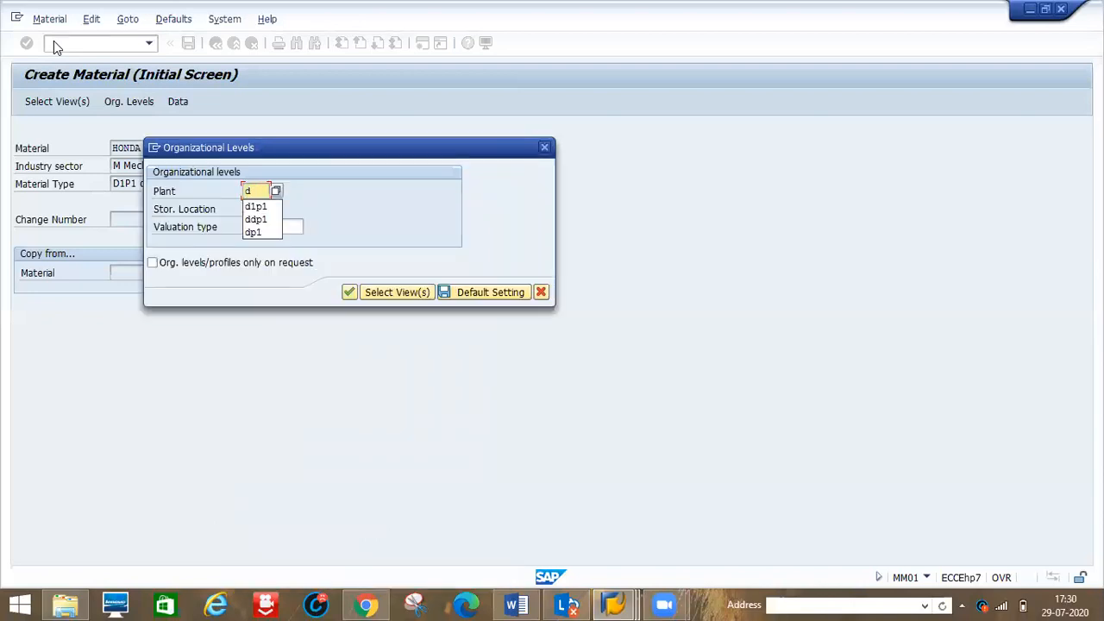
pyautogui.press('Tab')
pyautogui.write('d1s1')
pyautogui.press('Return')
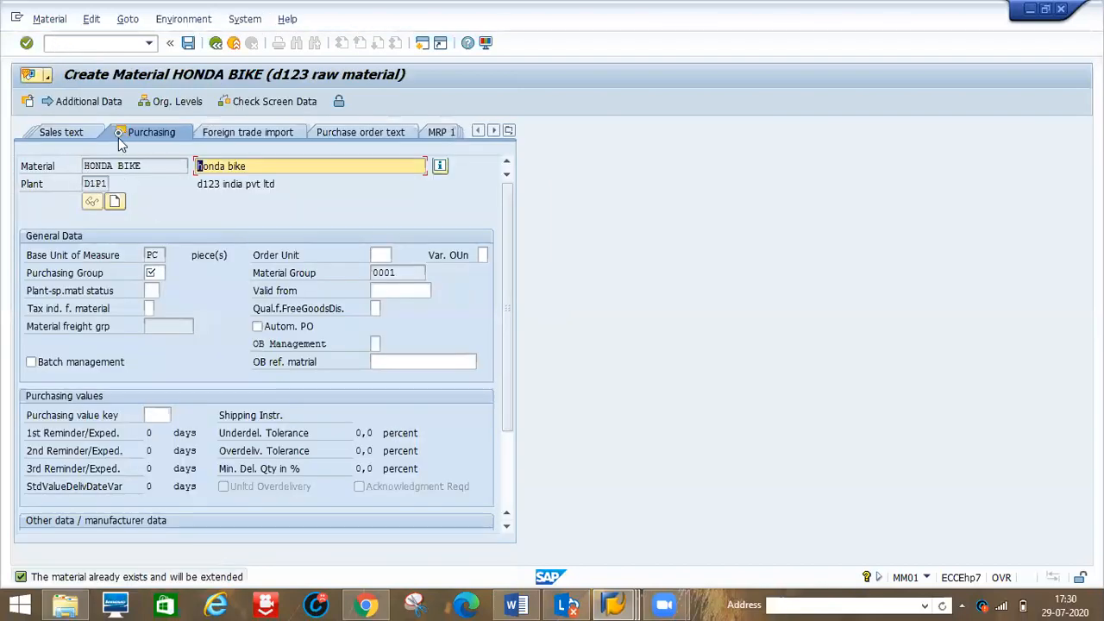
# Set the purchasing group to 001 and try to open the Basic data 1 view
pyautogui.click(514, 132)
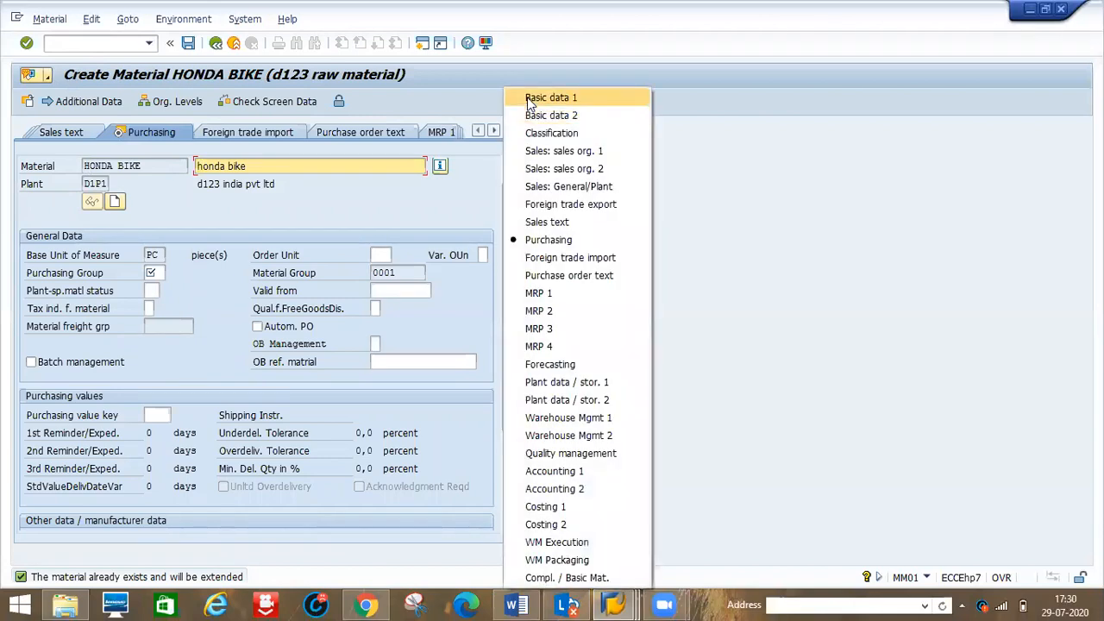
pyautogui.click(527, 97)
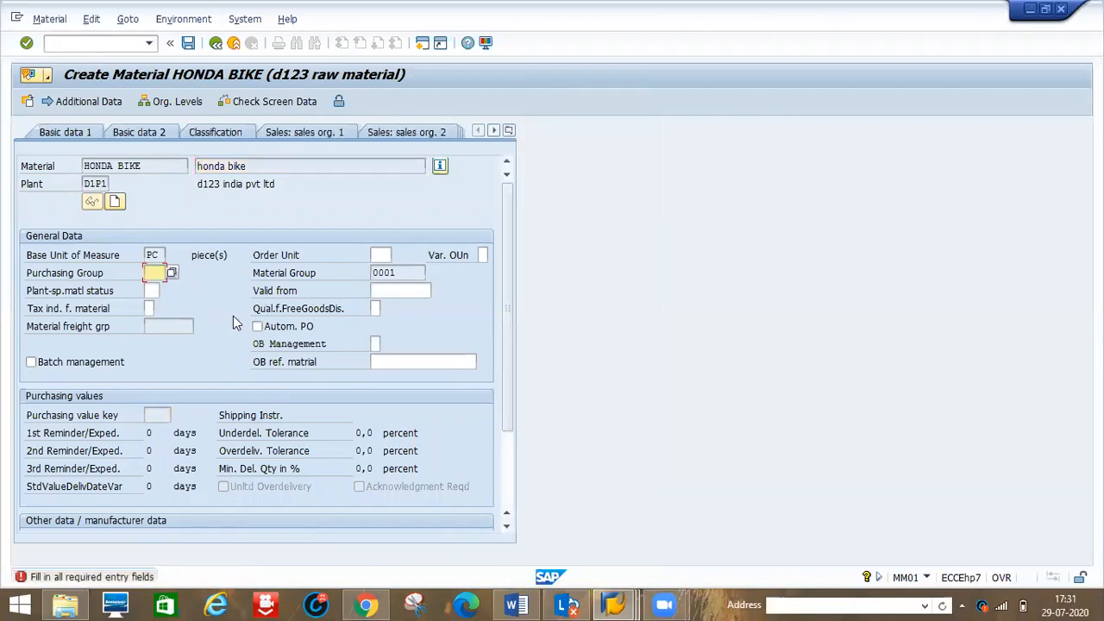
pyautogui.write('001')
pyautogui.click(509, 130)
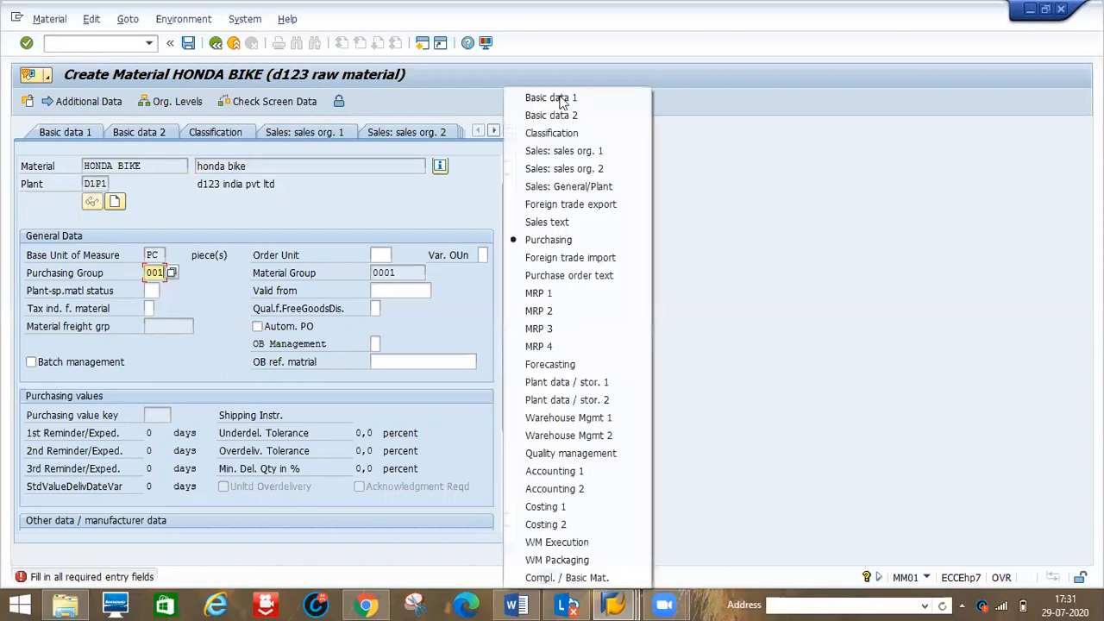
pyautogui.click(553, 97)
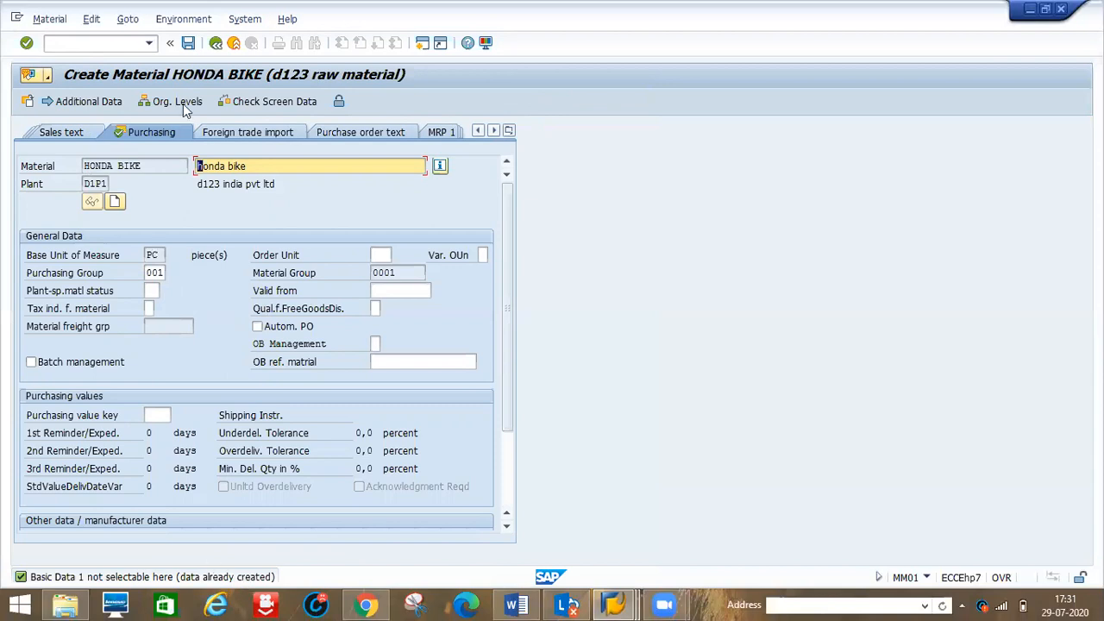
# Restart MM01 and enter honda bike150cc as the new material, keeping the industry sector and material type
pyautogui.click(104, 48)
pyautogui.write('/nmee')
pyautogui.press('BackSpace')
pyautogui.press('BackSpace')
pyautogui.write('m0')
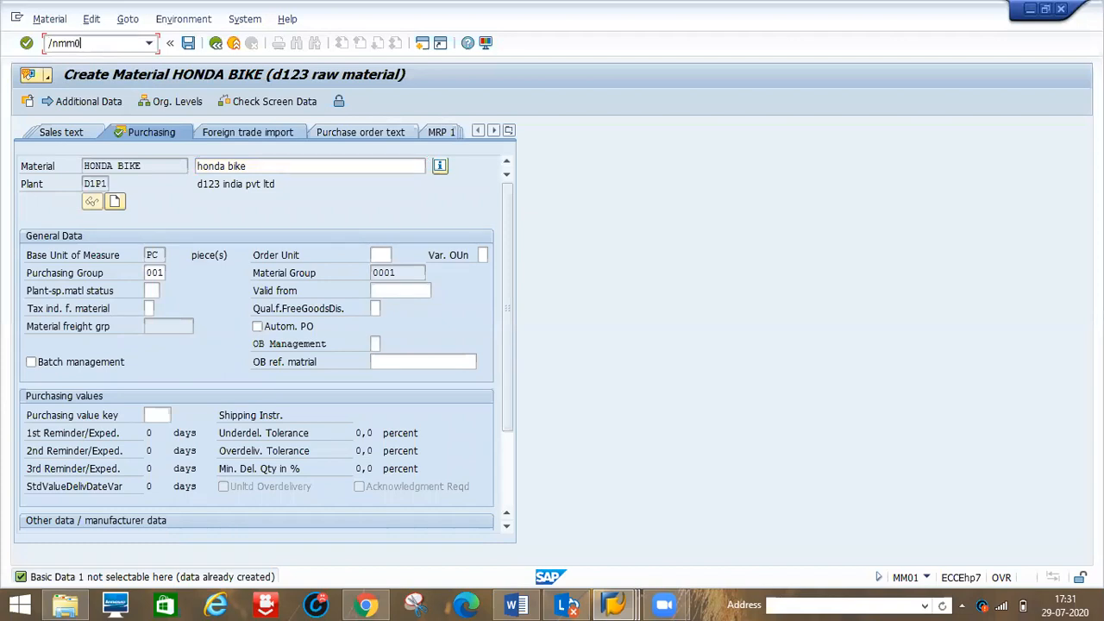
pyautogui.write('1')
pyautogui.press('Return')
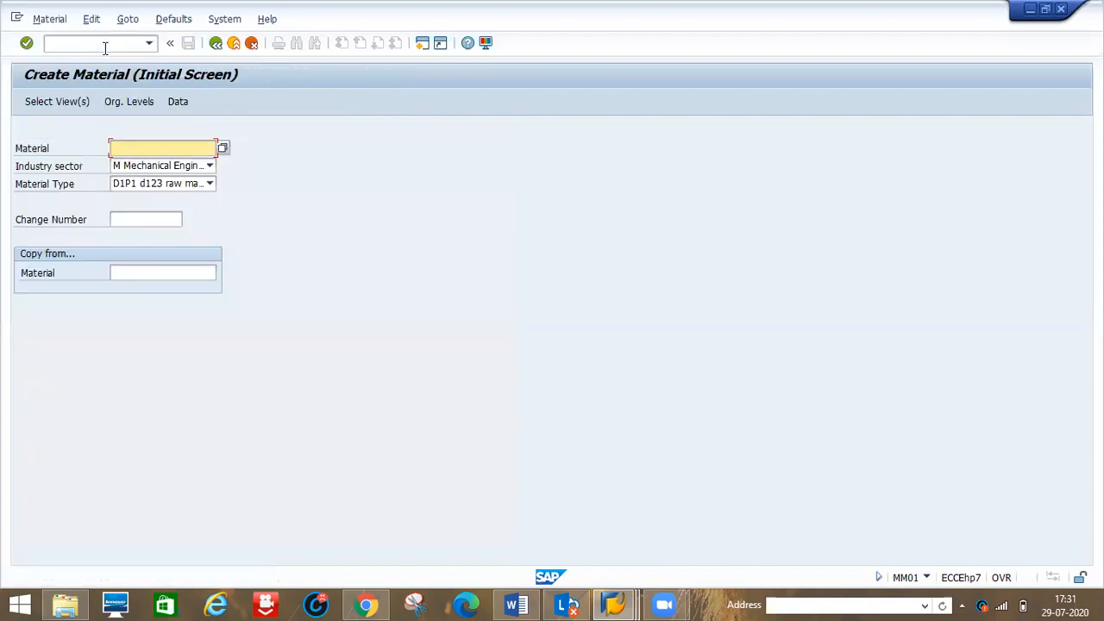
pyautogui.press('Down')
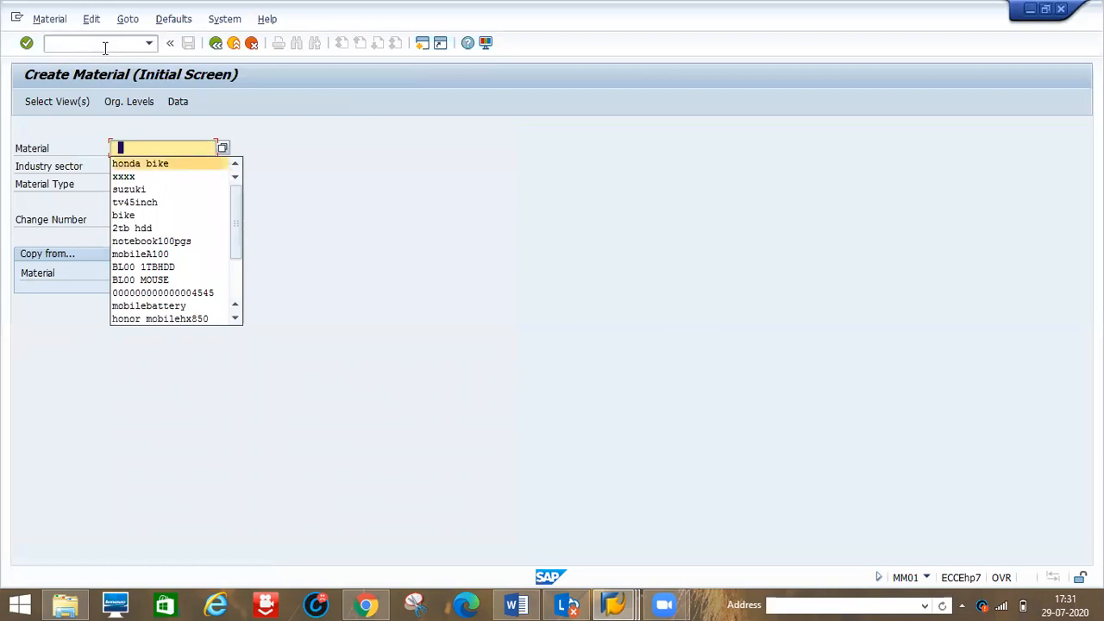
pyautogui.press('Return')
pyautogui.write('150cc')
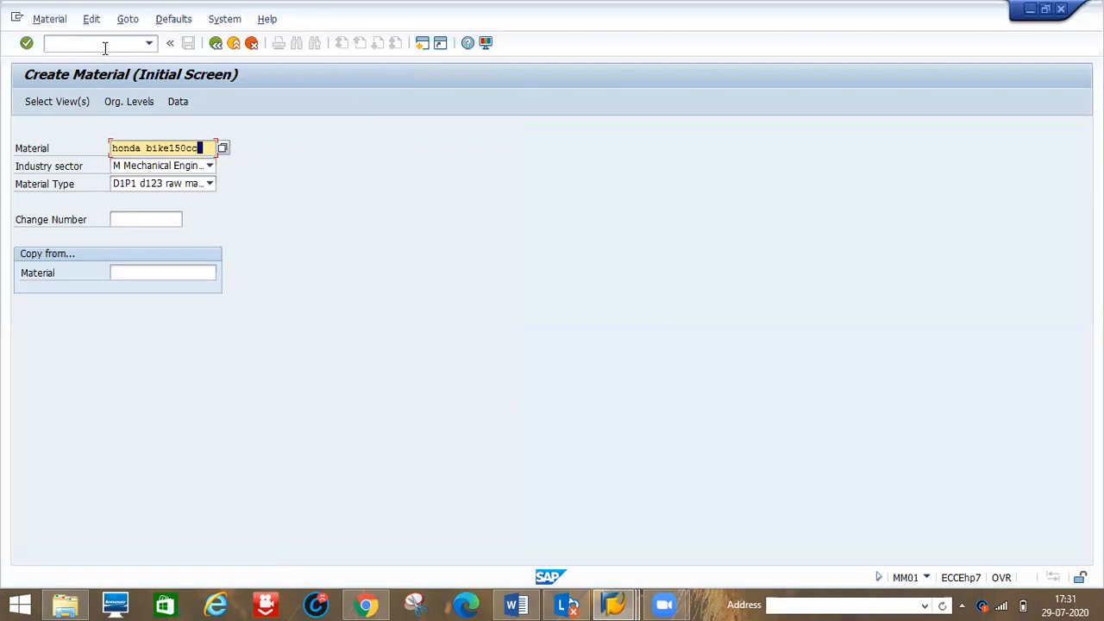
pyautogui.press('Return')
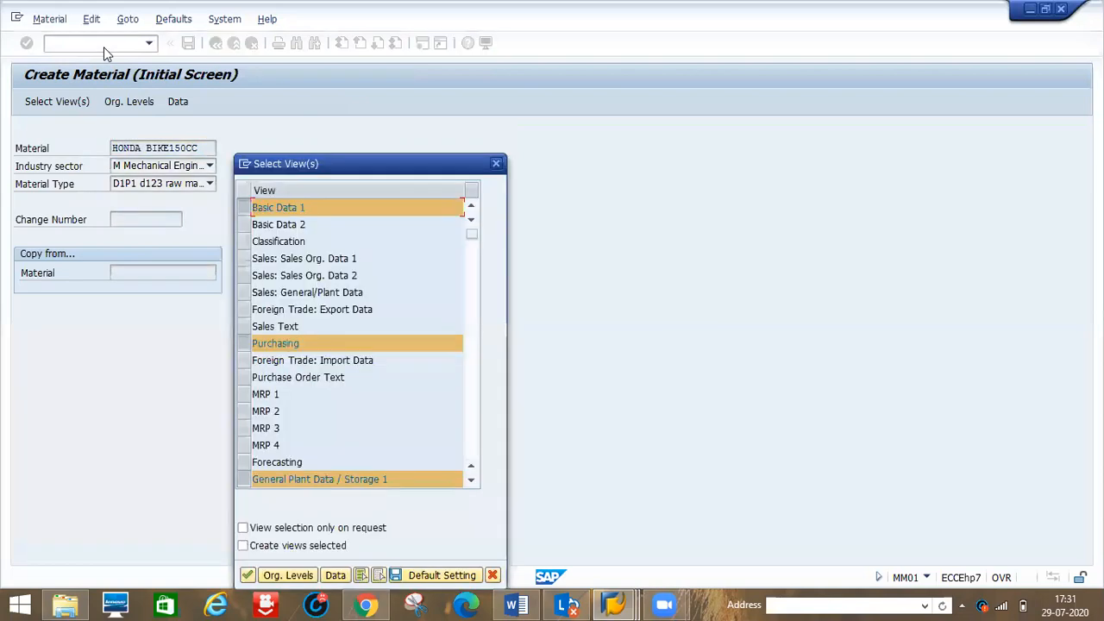
# Accept the preselected views and set plant d1p1 and storage location d1s1 for the honda bike150cc material
pyautogui.press('Return')
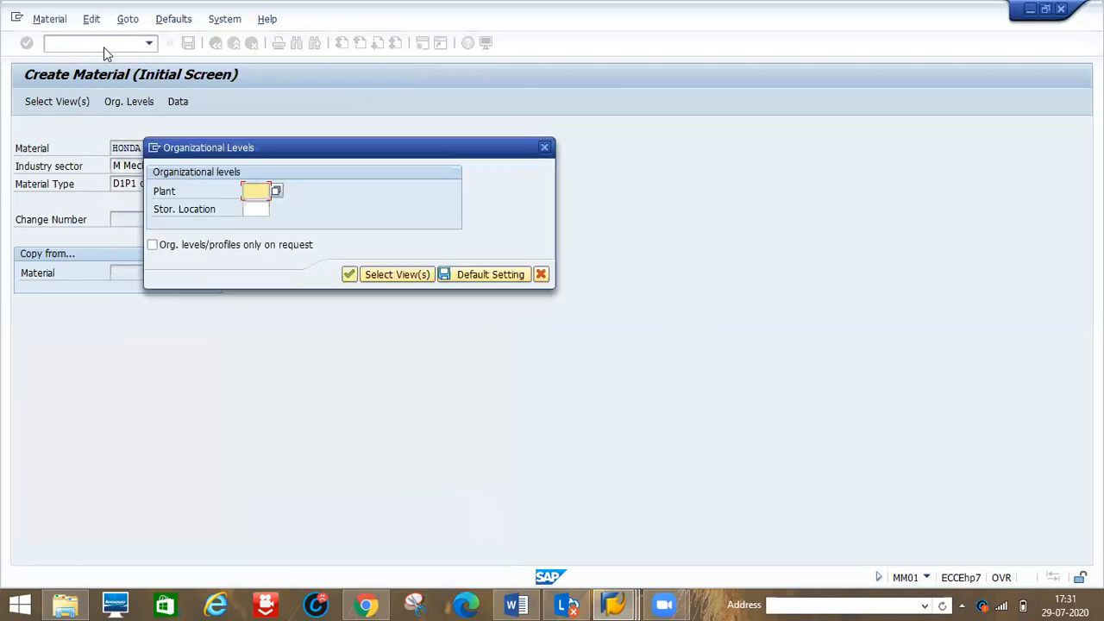
pyautogui.write('d1p1')
pyautogui.press('Tab')
pyautogui.write('d1s1')
pyautogui.press('Return')
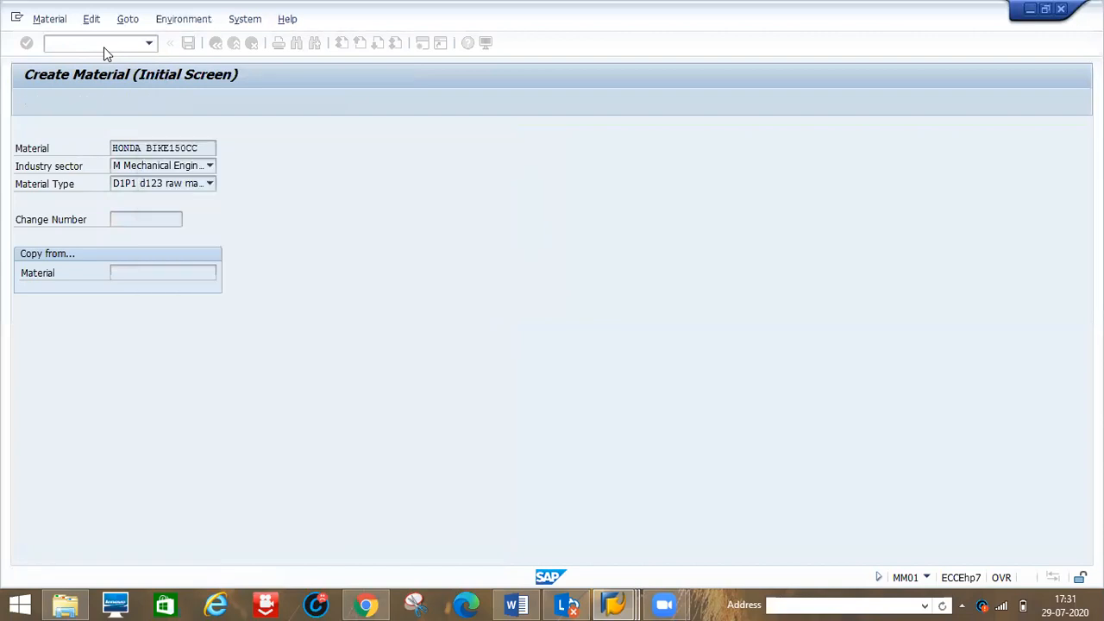
# Fill in the basic data with description honda bike150cc, base unit PC, material group 0001 and lab/office 001
pyautogui.write('h')
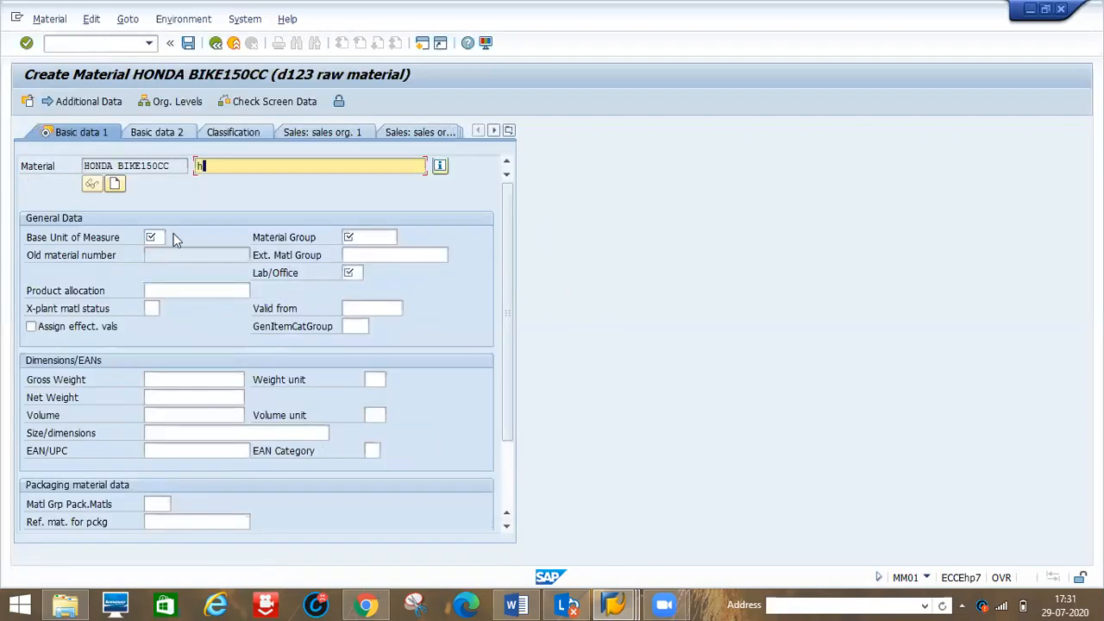
pyautogui.write('onda bike150cc')
pyautogui.click(149, 239)
pyautogui.write('PC')
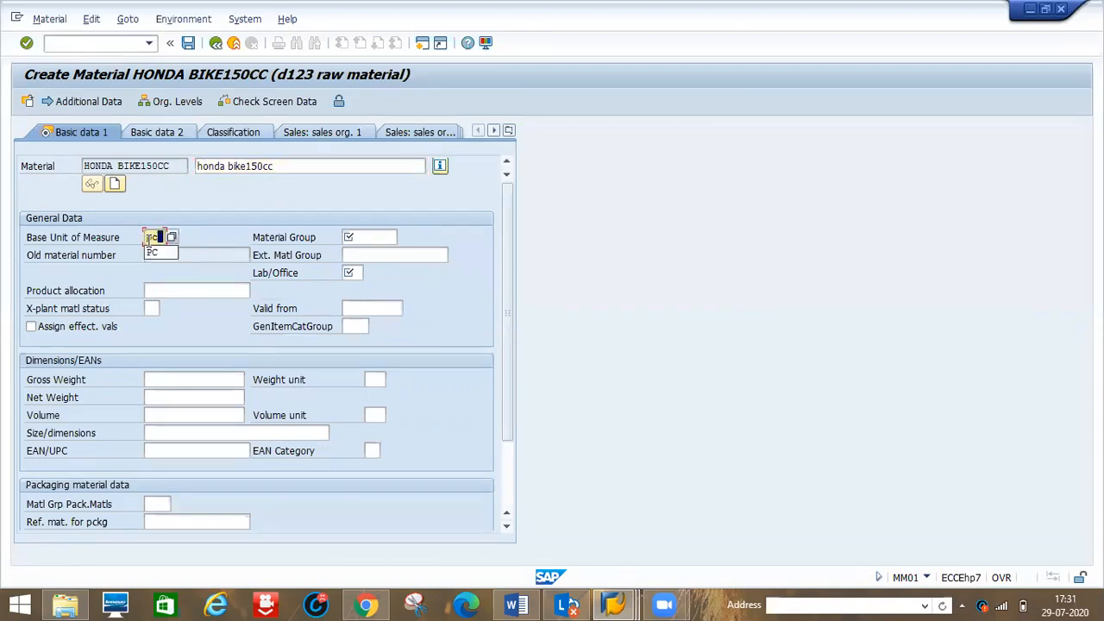
pyautogui.press('Tab')
pyautogui.write('0001')
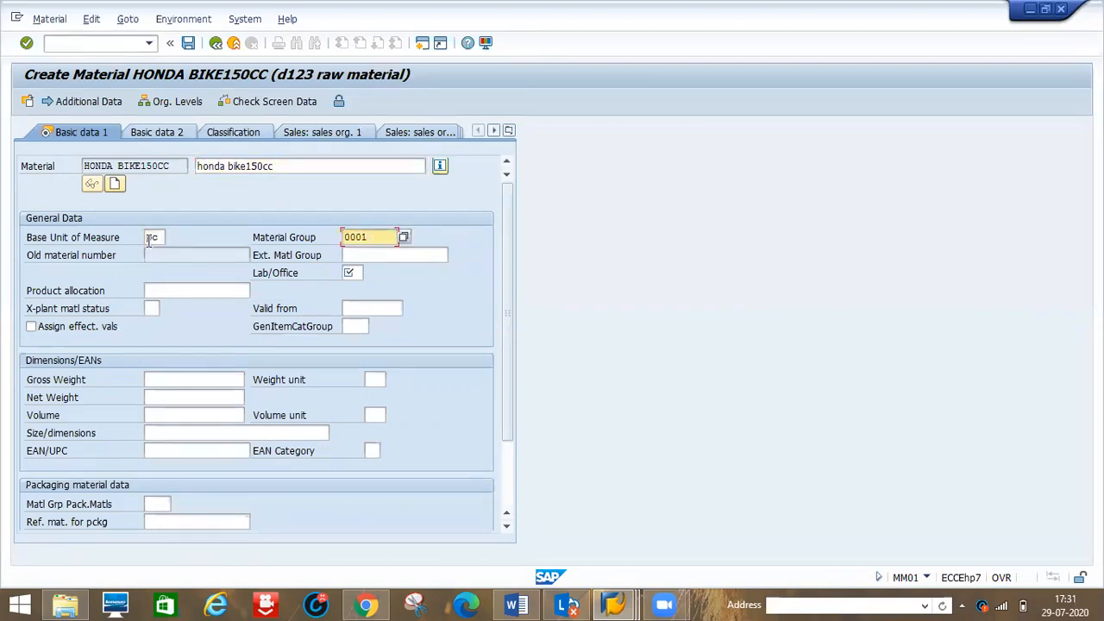
pyautogui.press('Tab')
pyautogui.write('001')
pyautogui.press('Return')
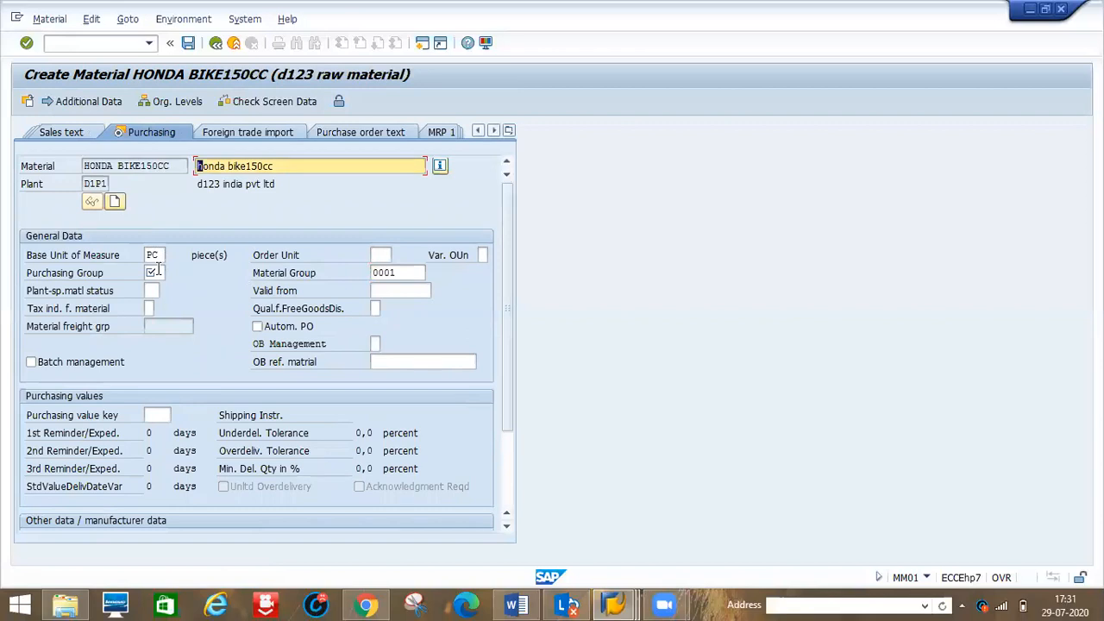
# Set the purchasing group to 001 and enable automatic PO in the material's purchasing data
pyautogui.click(159, 270)
pyautogui.write('00')
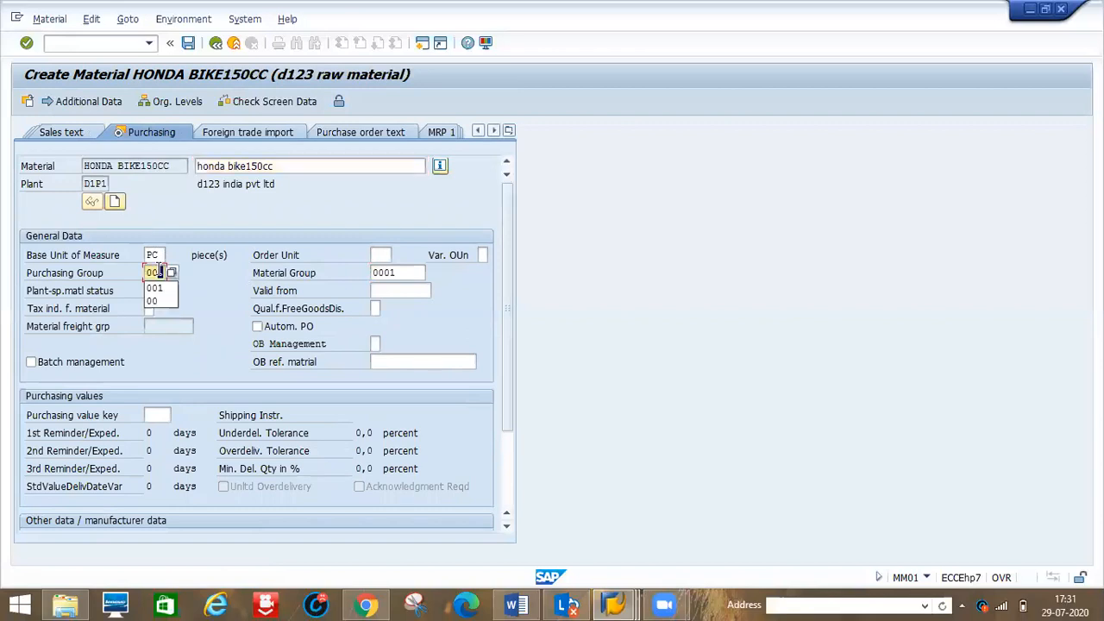
pyautogui.write('1')
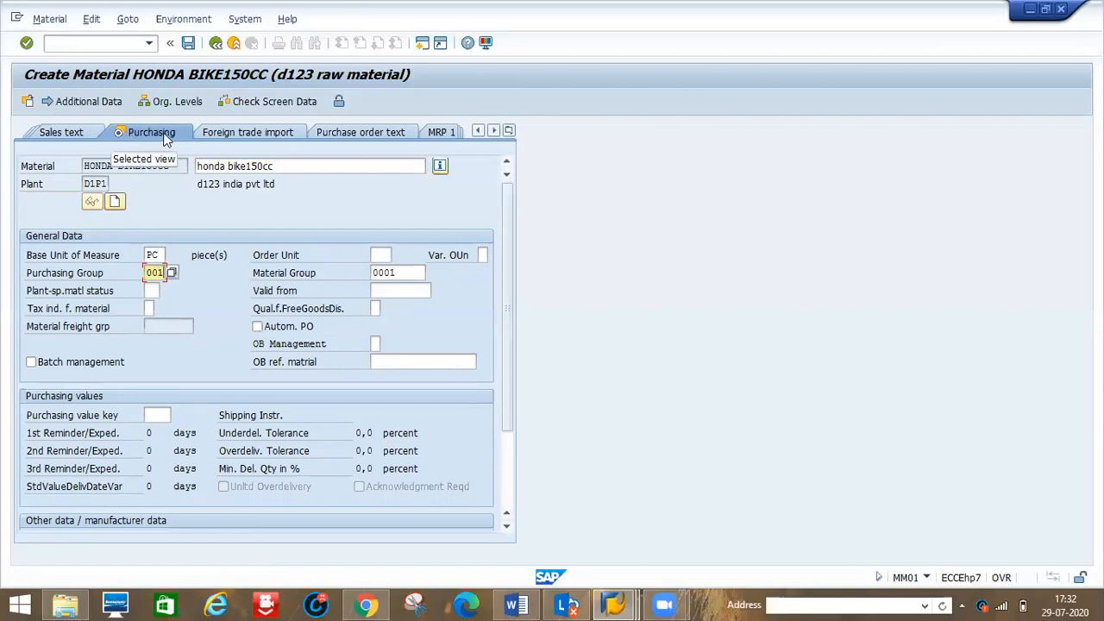
pyautogui.click(257, 328)
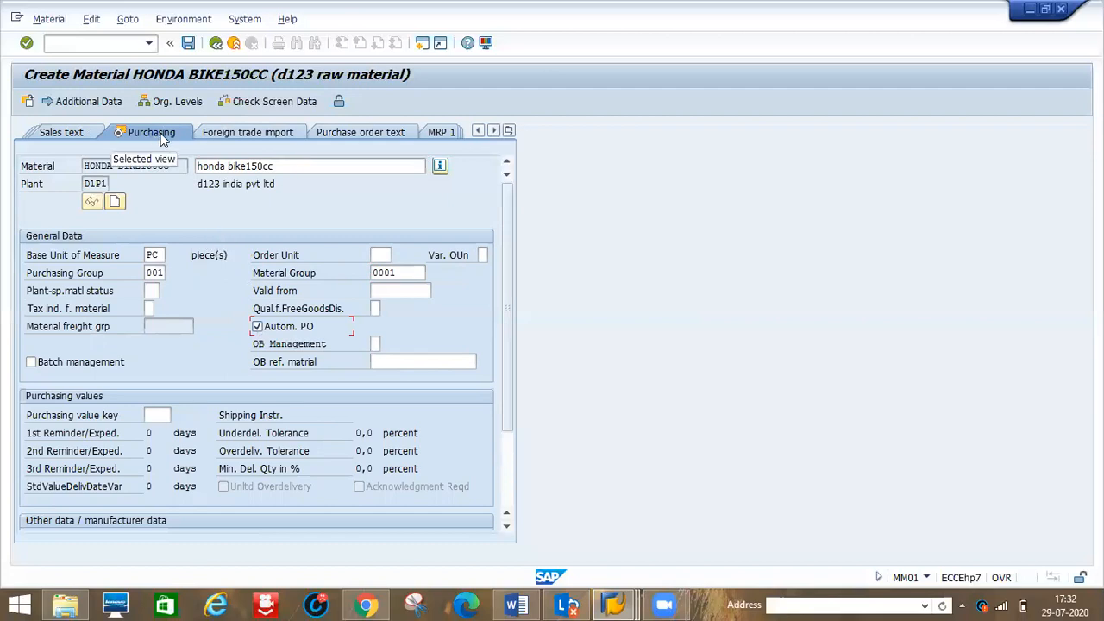
pyautogui.press('Return')
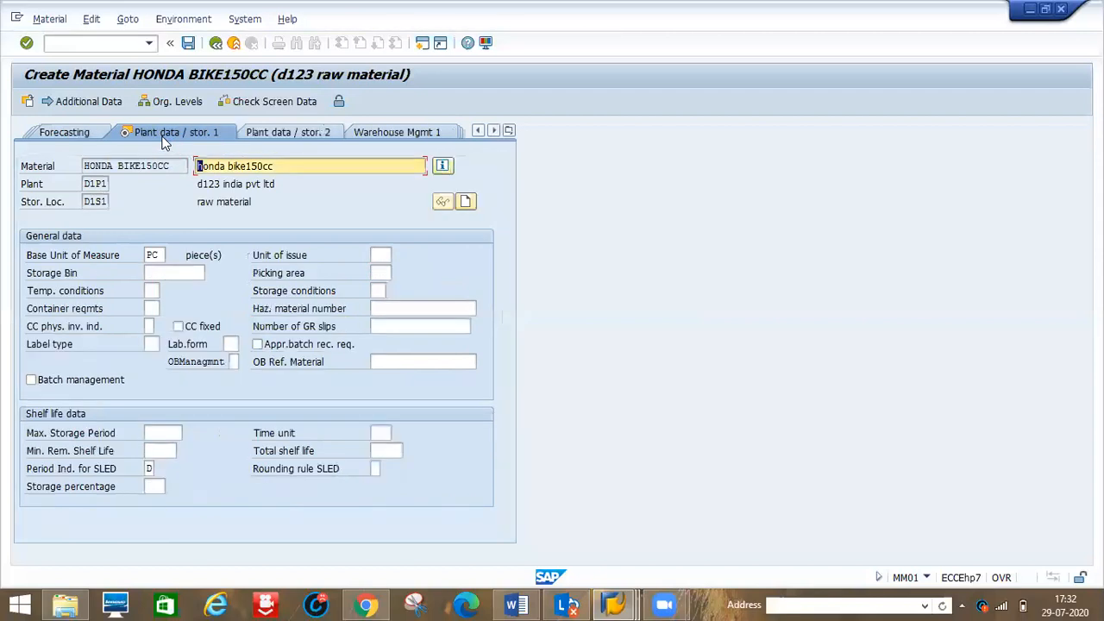
# Set valuation class 3000 and moving price 15000 in the accounting data and save the material
pyautogui.press('Return')
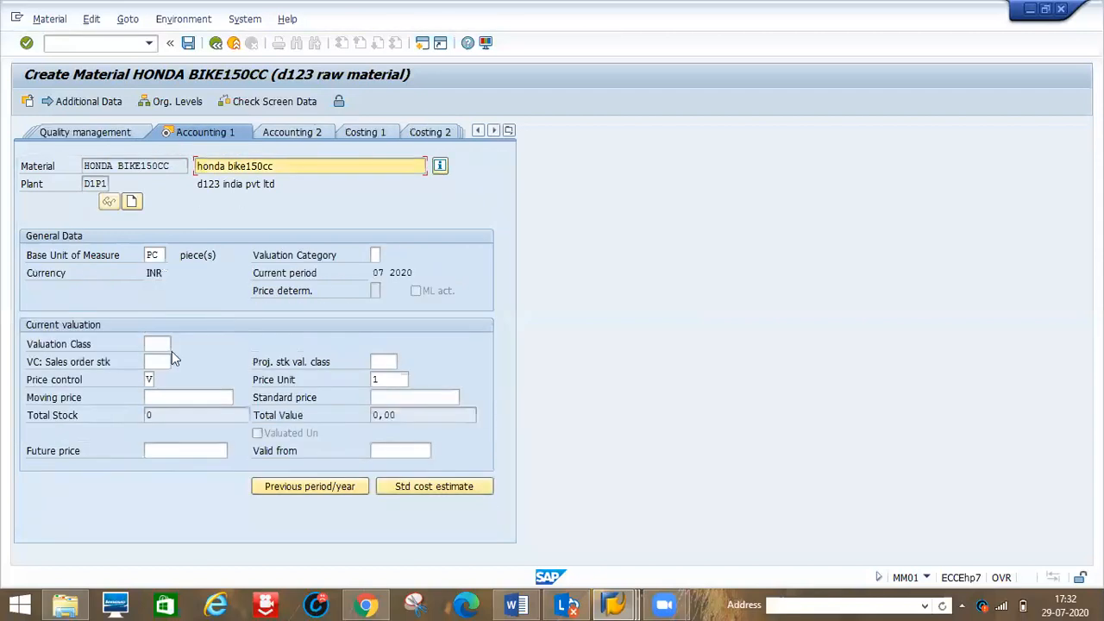
pyautogui.click(151, 343)
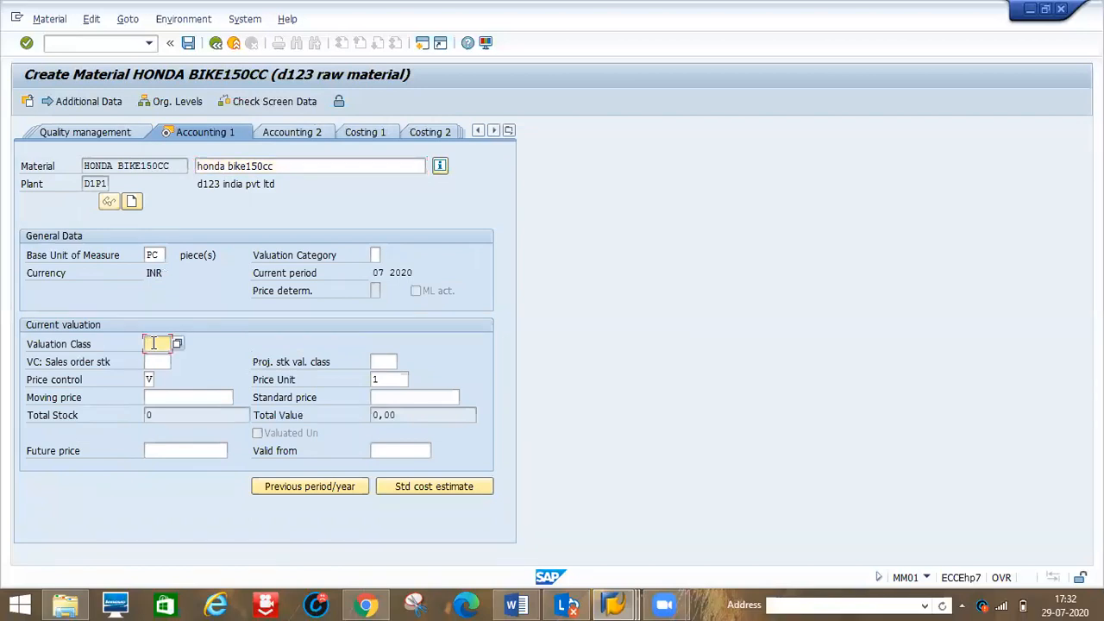
pyautogui.write('3000')
pyautogui.press('Tab')
pyautogui.press('Tab')
pyautogui.press('Tab')
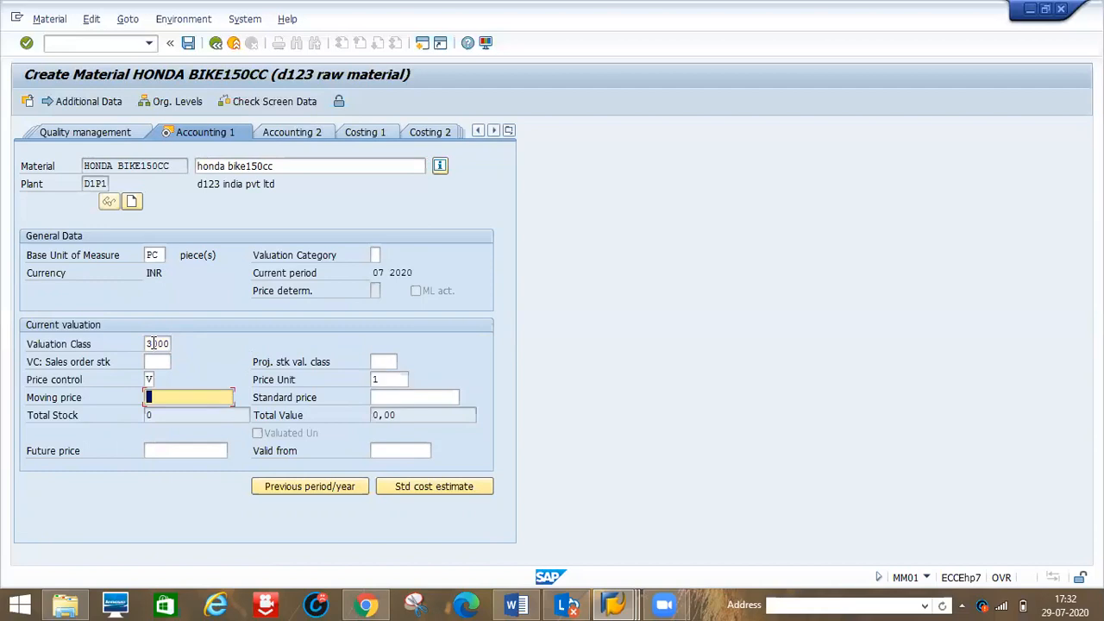
pyautogui.write('15000')
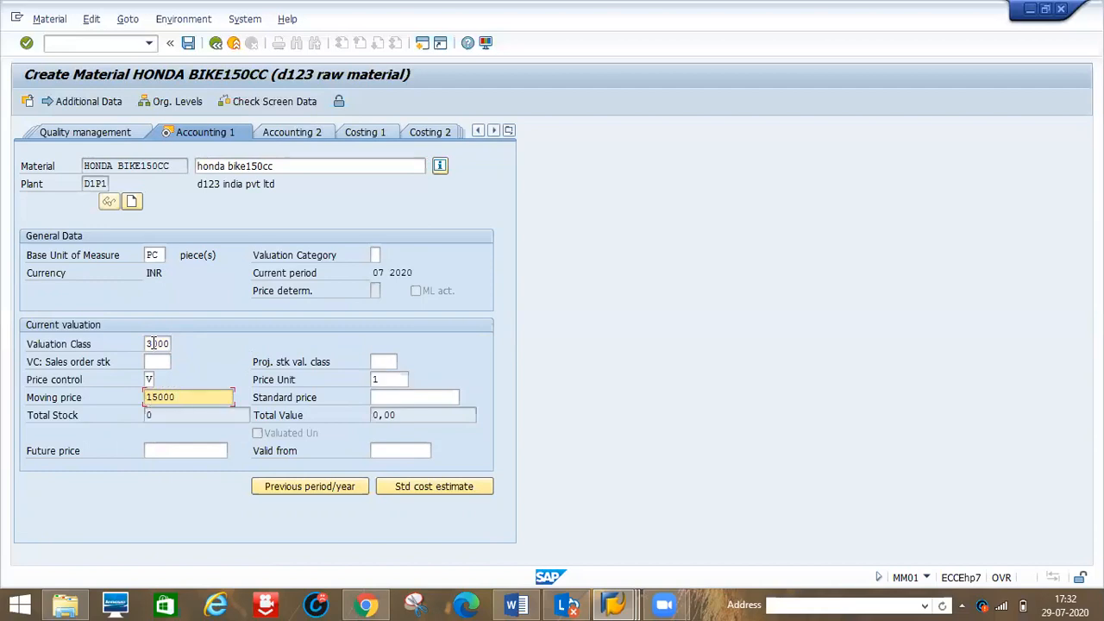
pyautogui.press('Return')
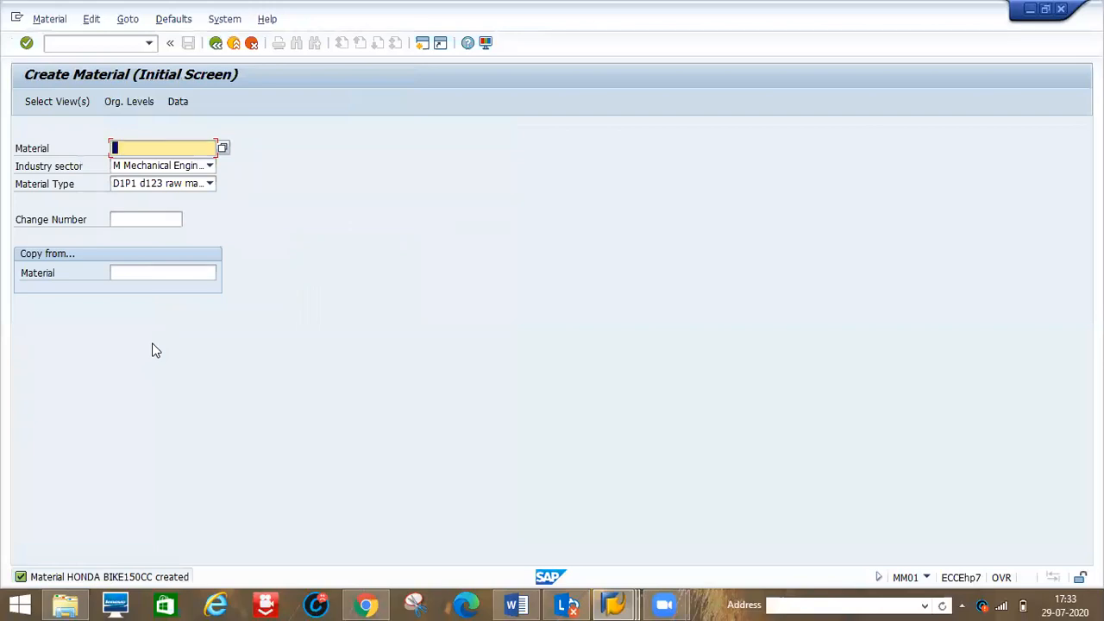
# Start vendor creation with transaction XK01 and enter purchasing organization d123 and account group d123
pyautogui.click(78, 50)
pyautogui.write('/')
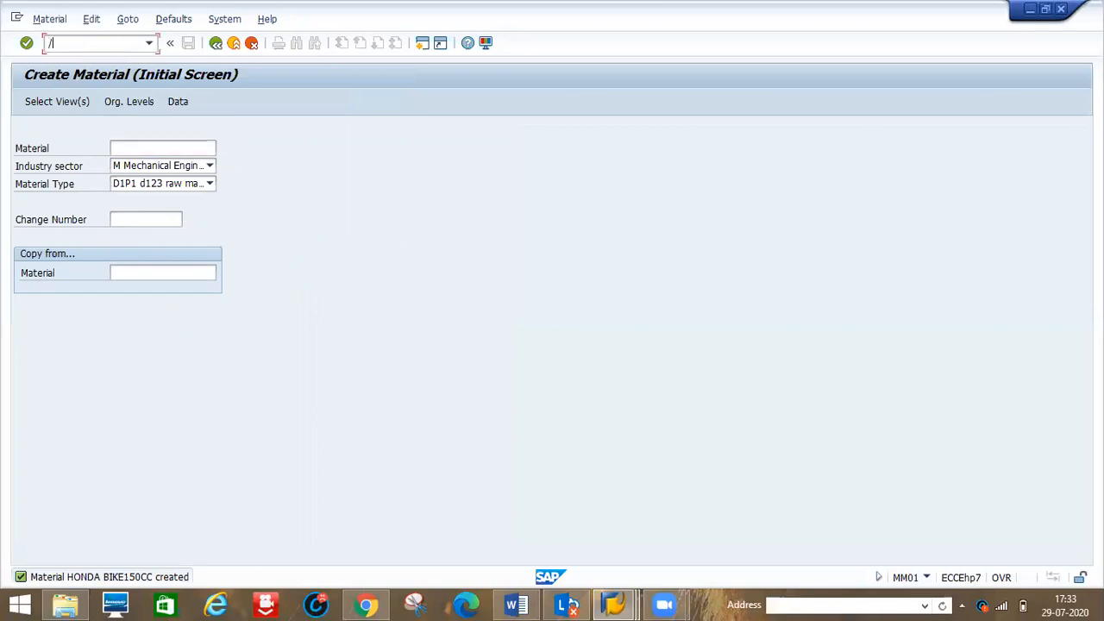
pyautogui.write('nxk01')
pyautogui.press('Return')
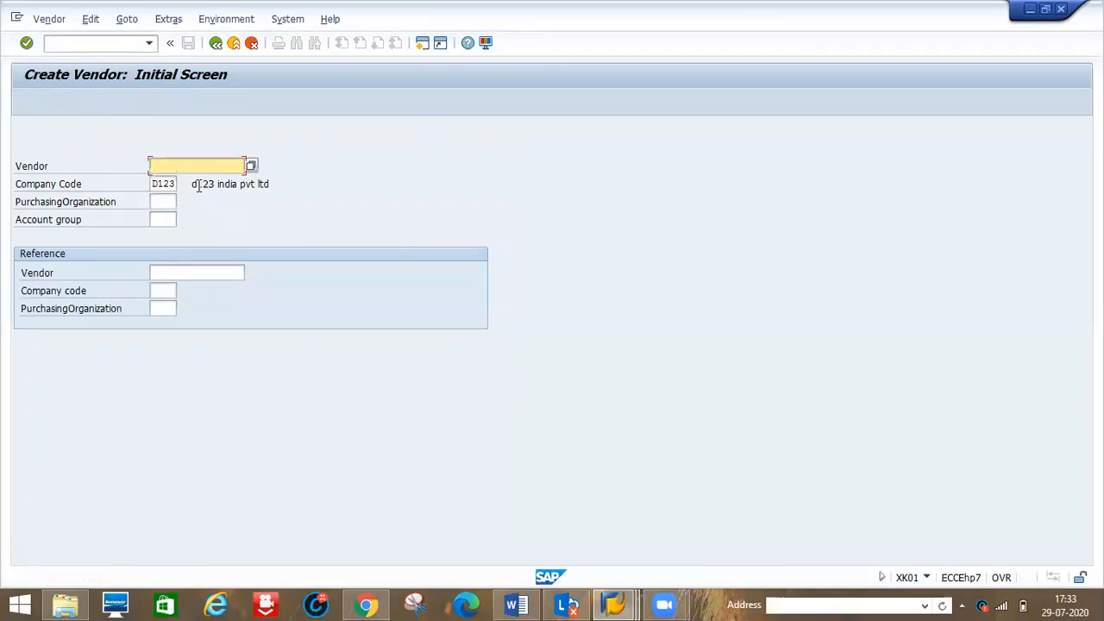
pyautogui.press('Tab')
pyautogui.press('Tab')
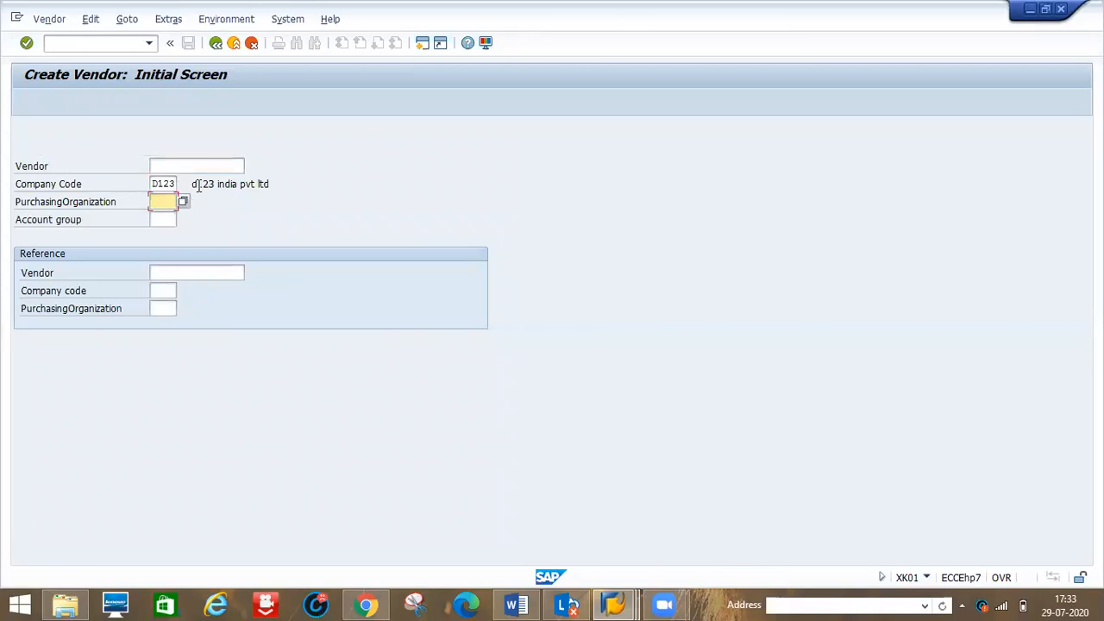
pyautogui.write('d123')
pyautogui.press('Tab')
pyautogui.write('d123')
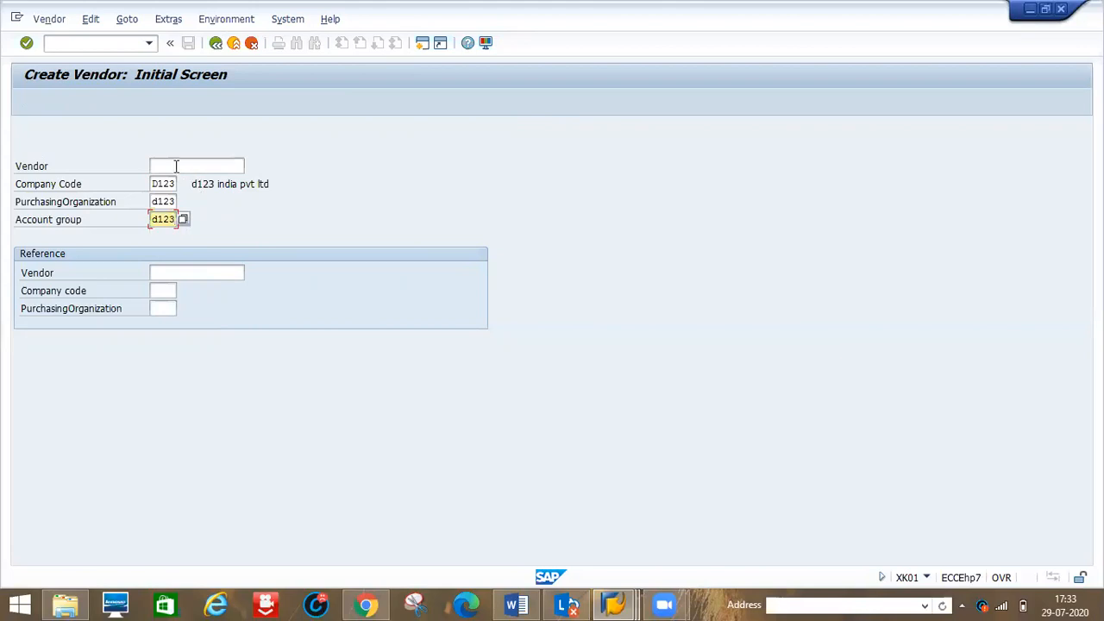
# Try to create the vendor with the identifier honda ven
pyautogui.click(175, 165)
pyautogui.write('honda ven')
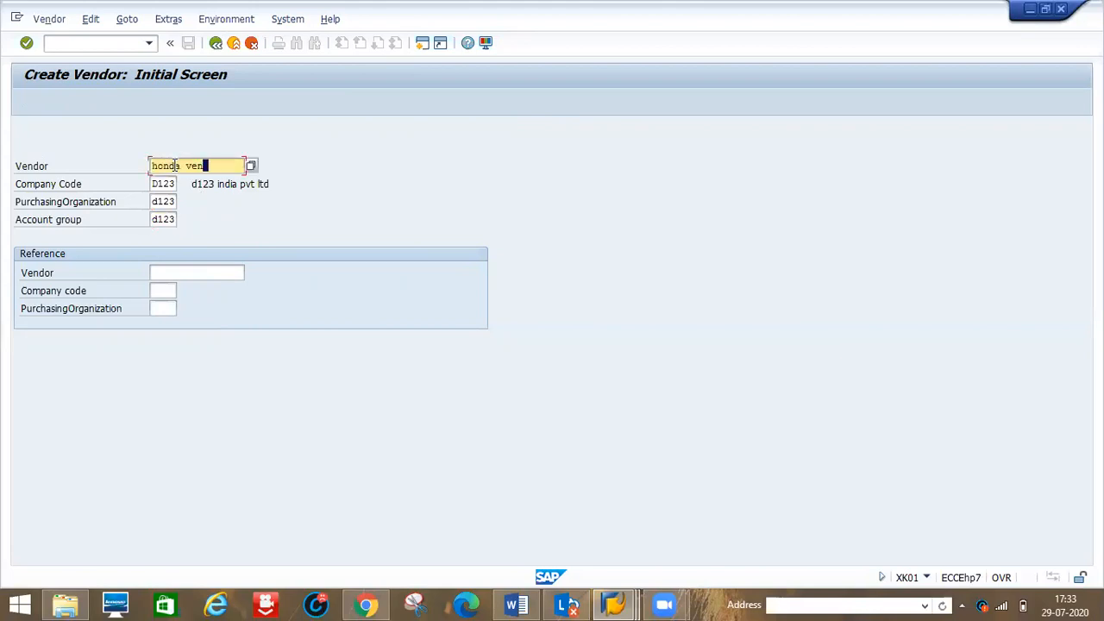
pyautogui.write('do')
pyautogui.press('BackSpace')
pyautogui.press('BackSpace')
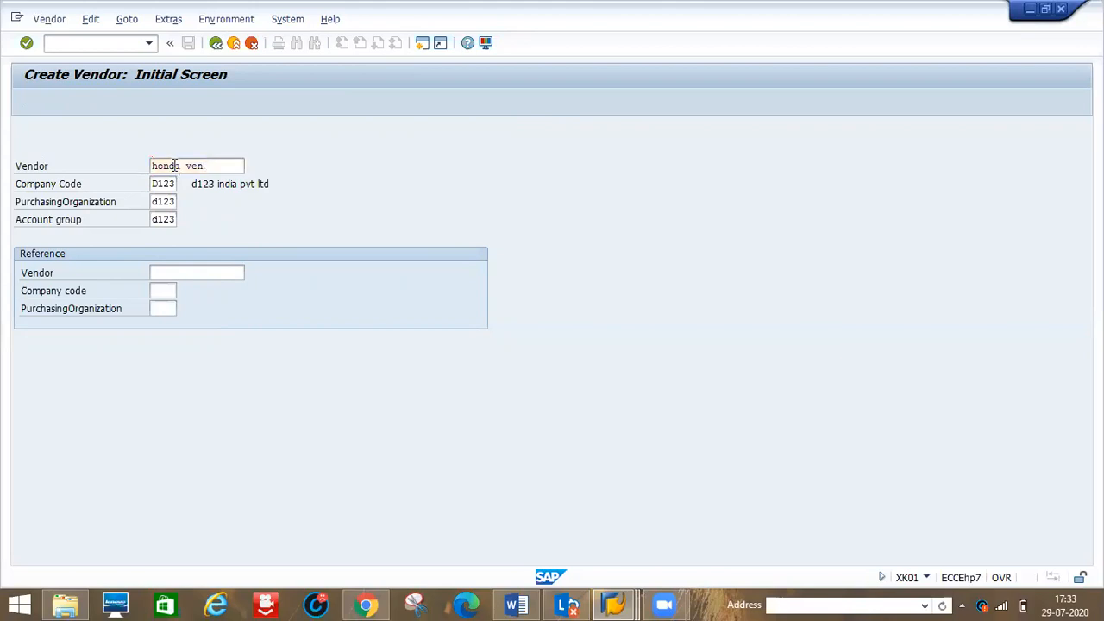
pyautogui.press('Return')
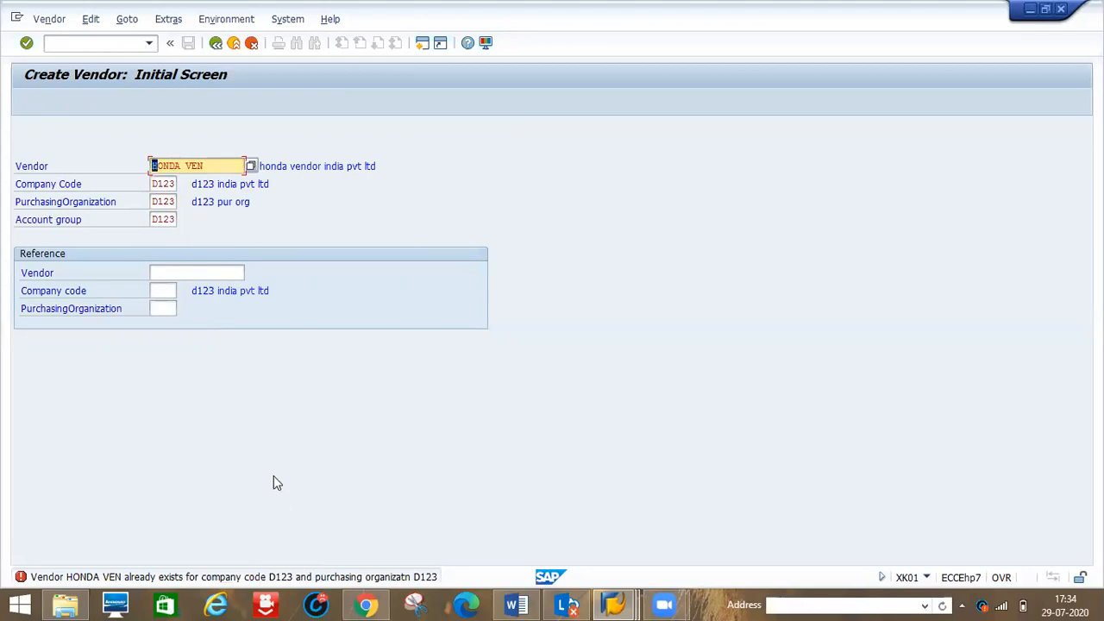
# Try to create the vendor with the identifier HONDA150 instead
pyautogui.click(213, 166)
pyautogui.press('BackSpace')
pyautogui.press('BackSpace')
pyautogui.press('BackSpace')
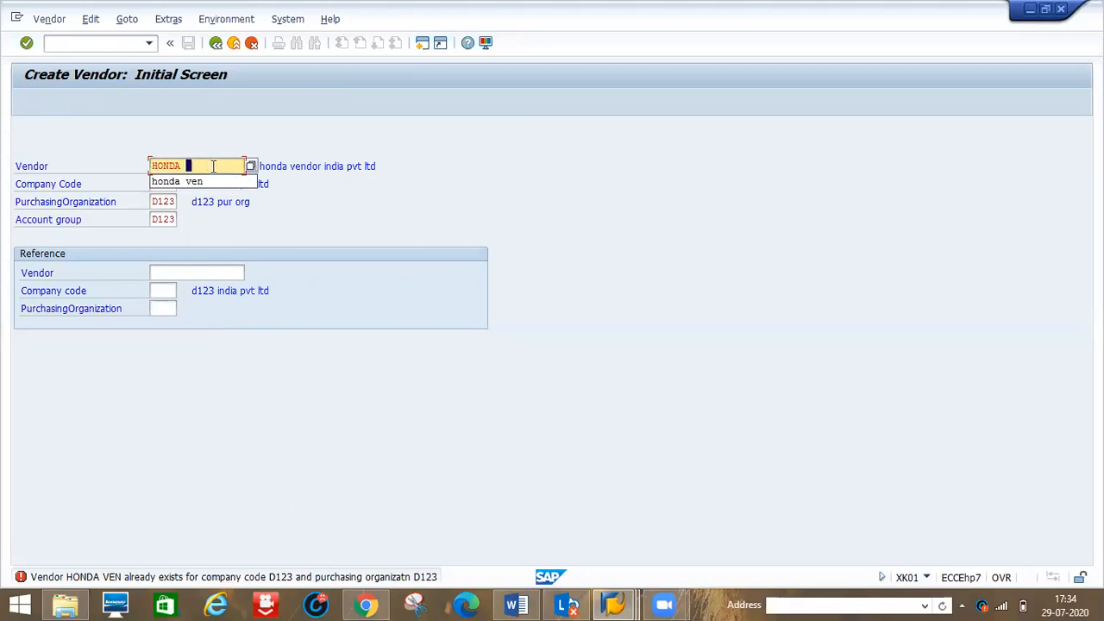
pyautogui.write('150')
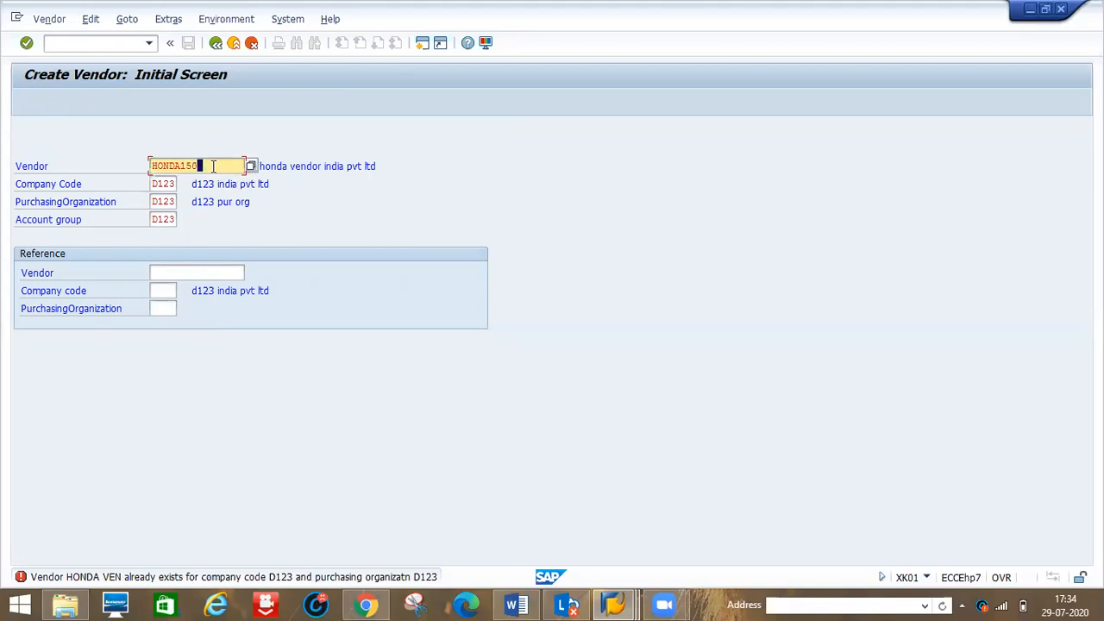
pyautogui.press('Return')
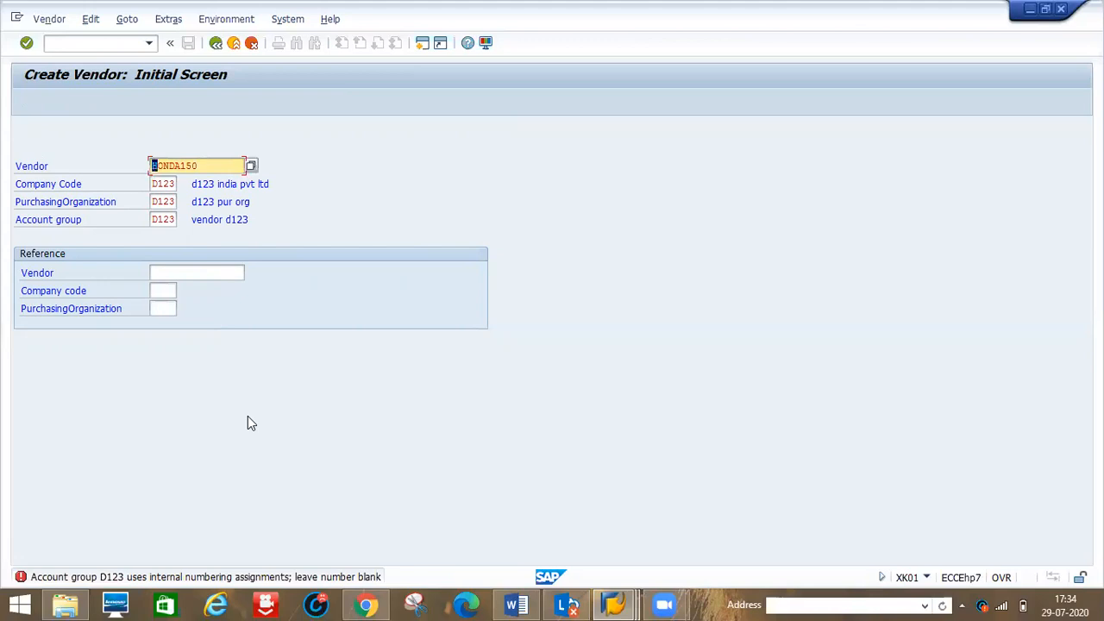
# Clear the vendor identifier and continue to the vendor's address data
pyautogui.click(207, 165)
pyautogui.doubleClick(207, 164)
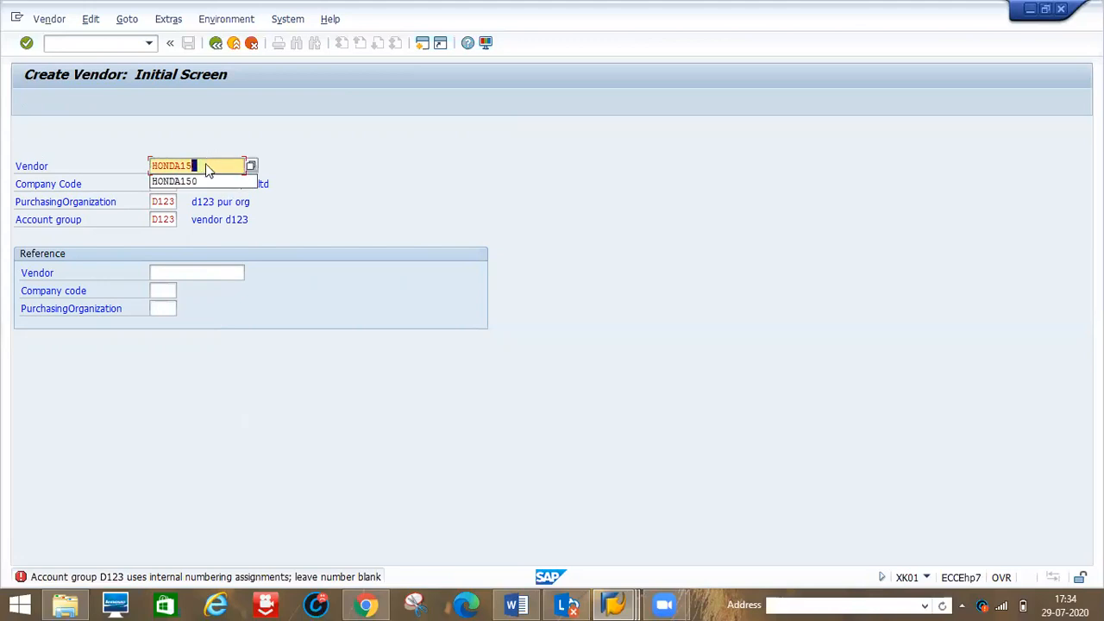
pyautogui.press('BackSpace')
pyautogui.press('Return')
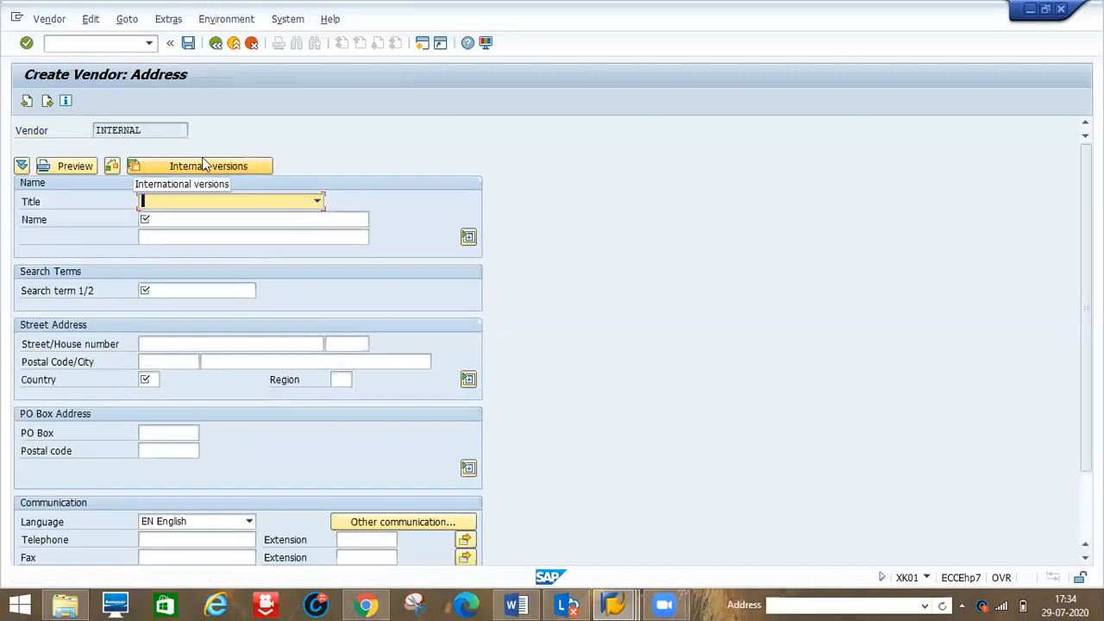
# Set the vendor's title to Company and enter honda bike vendor as both name and search term
pyautogui.press('Down')
pyautogui.press('Tab')
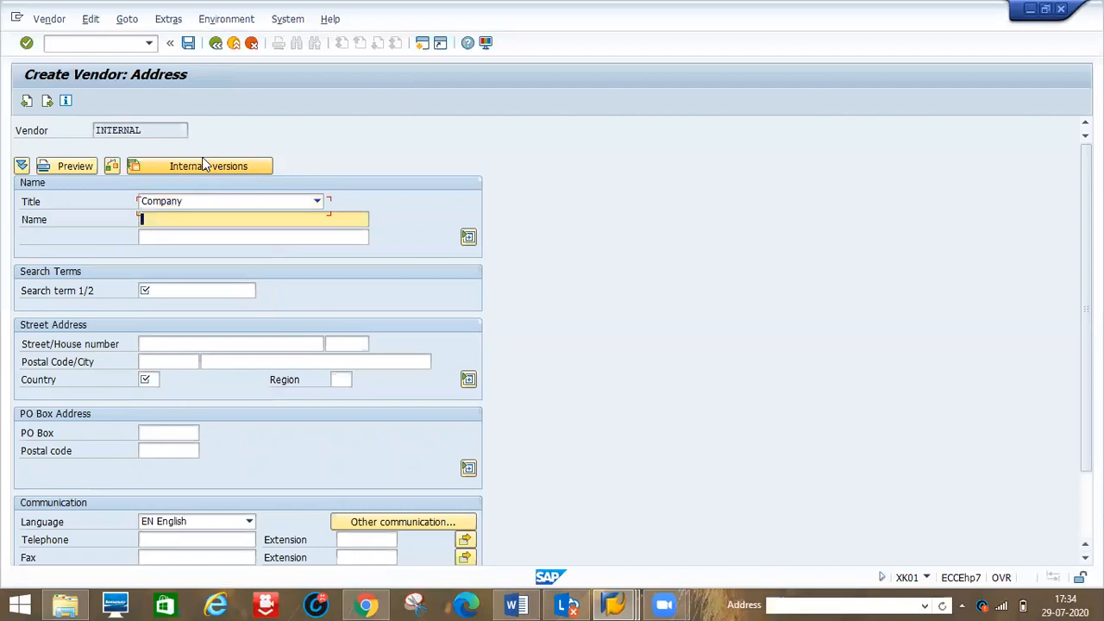
pyautogui.write('honda bike vendor')
pyautogui.press('Tab')
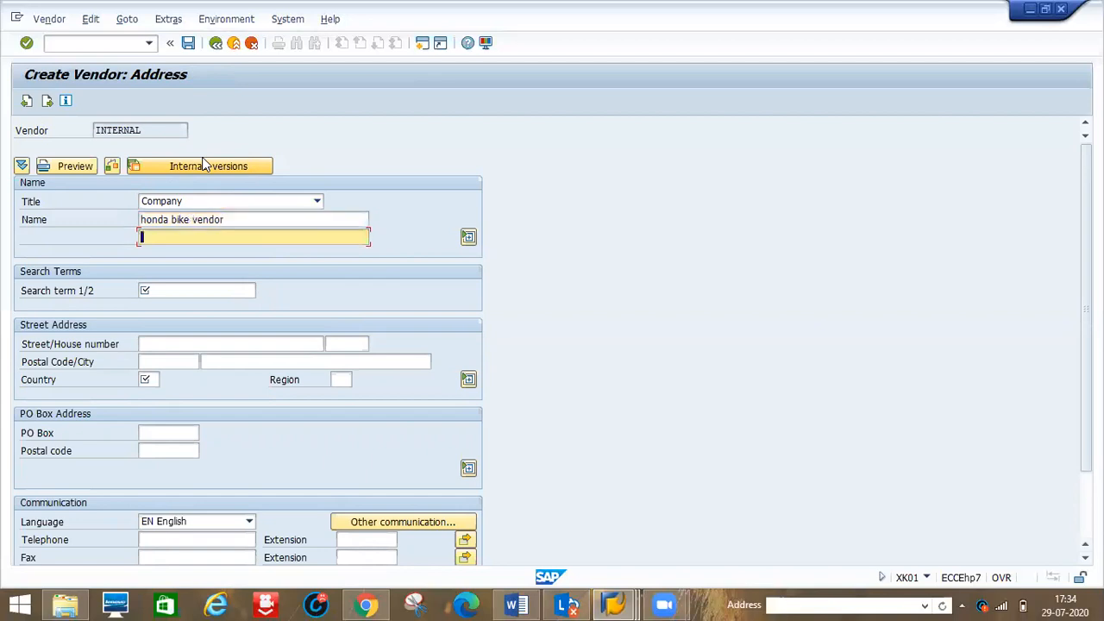
pyautogui.press('Tab')
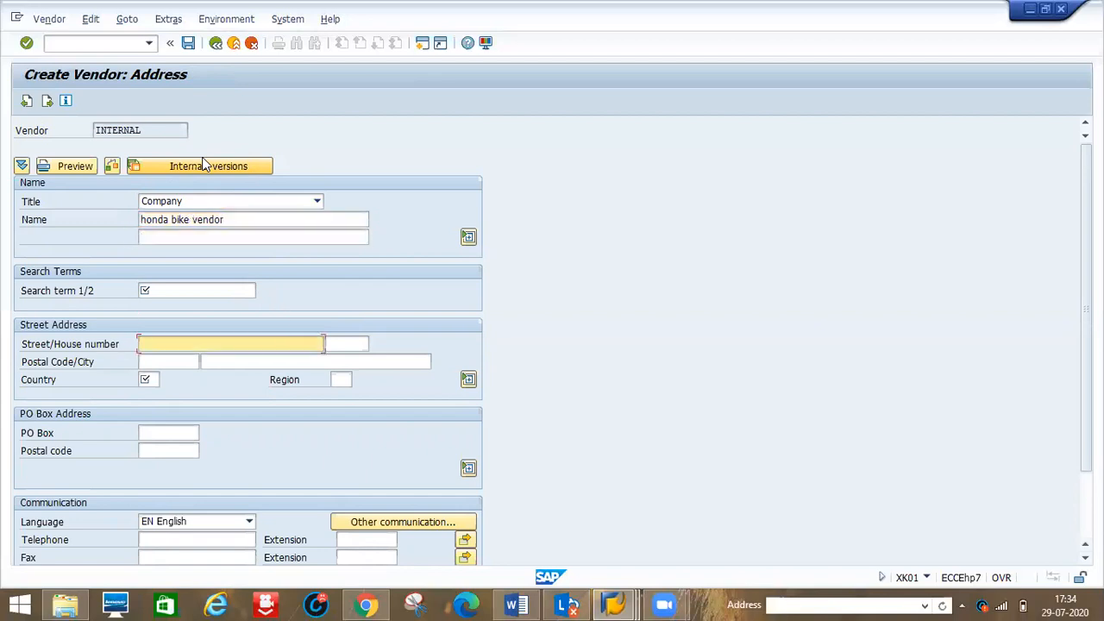
pyautogui.click(161, 290)
pyautogui.write('nda bike vendor')
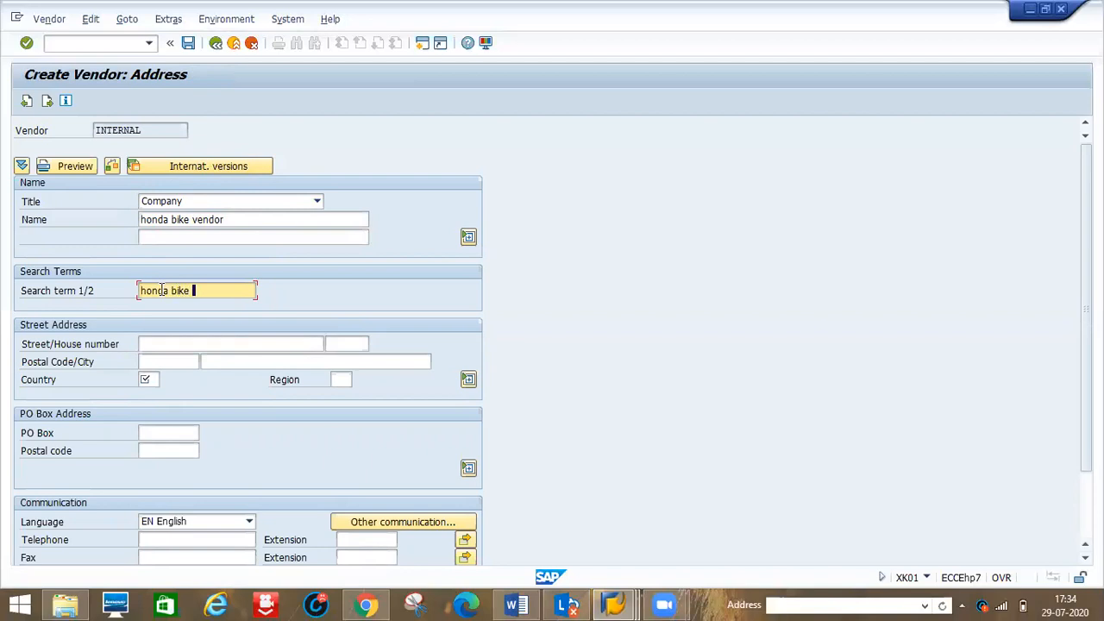
pyautogui.press('Tab')
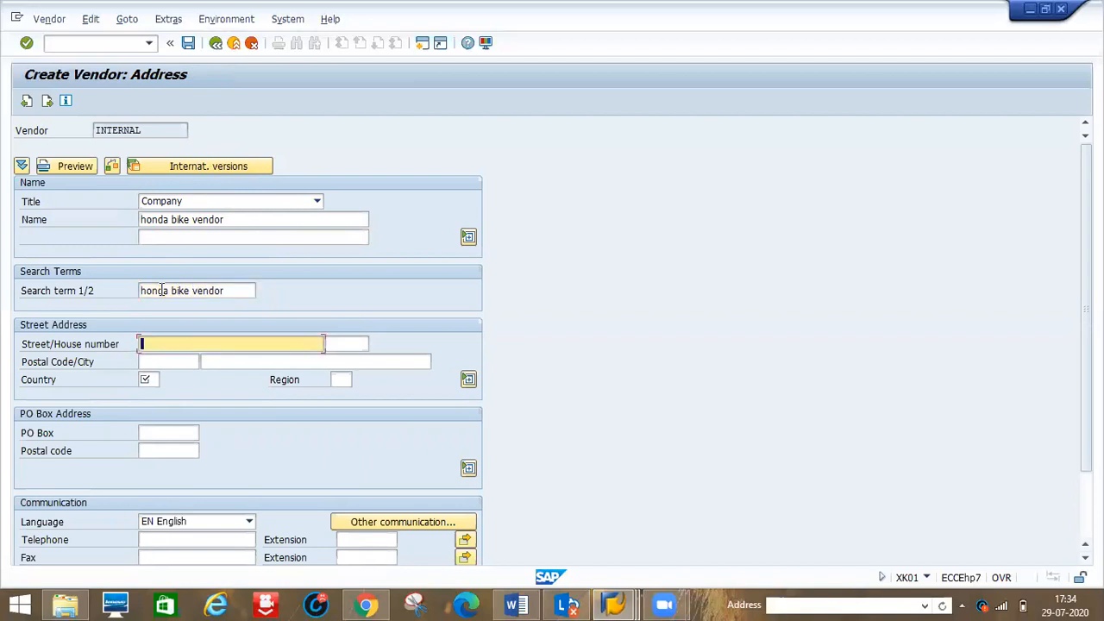
# Set the vendor's country to IN and advance to the accounting information without adding bank details
pyautogui.press('Tab')
pyautogui.press('Tab')
pyautogui.press('Tab')
pyautogui.press('Tab')
pyautogui.write('in')
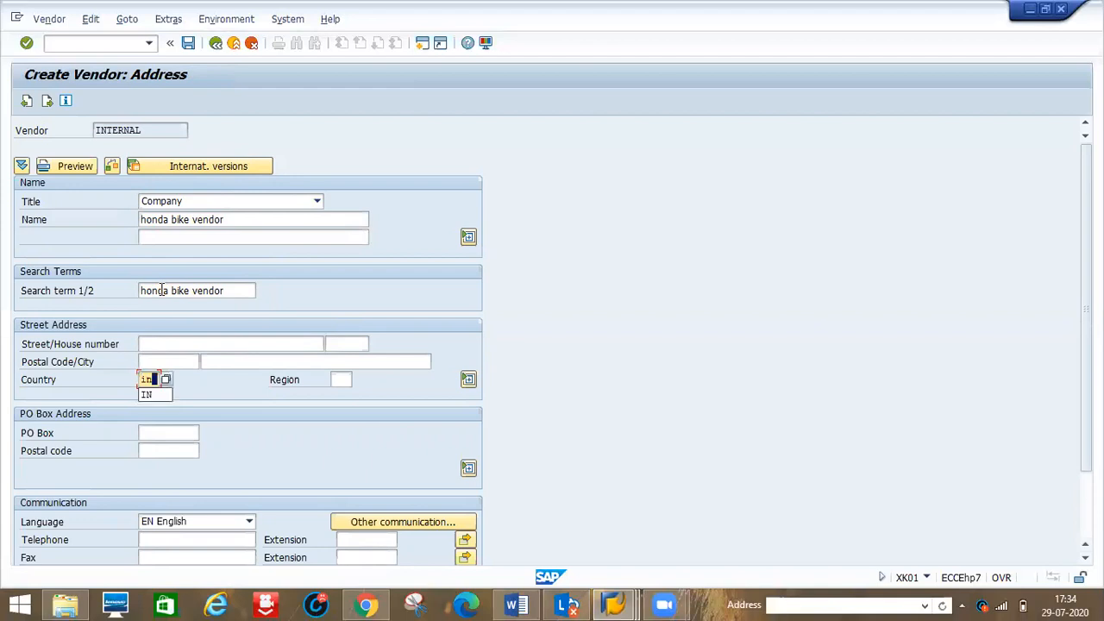
pyautogui.press('Return')
pyautogui.press('Return')
pyautogui.press('Return')
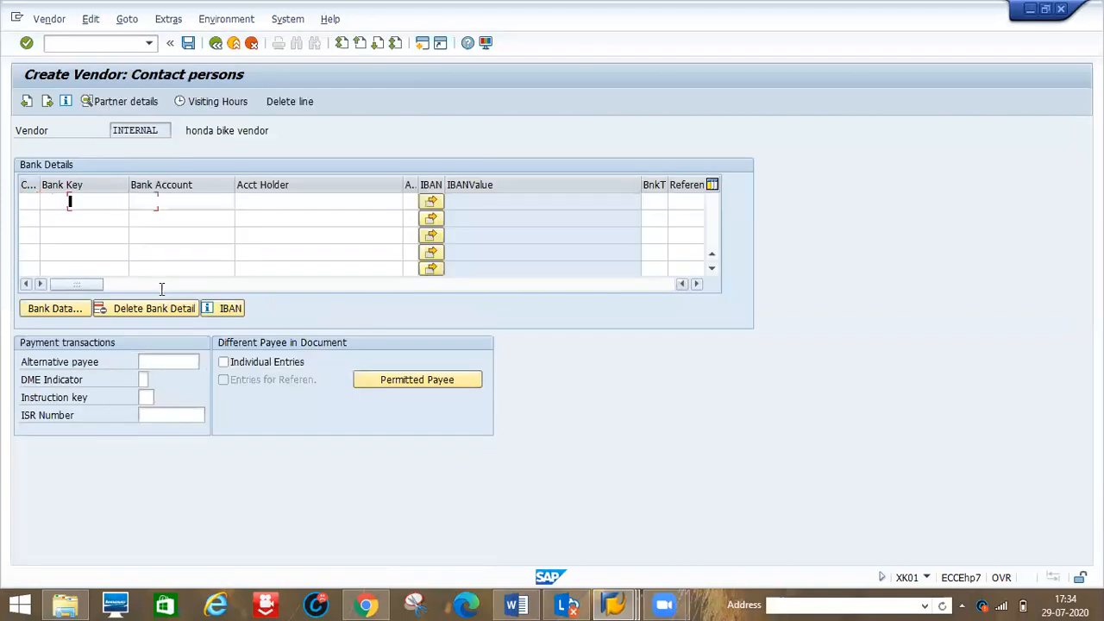
pyautogui.press('Return')
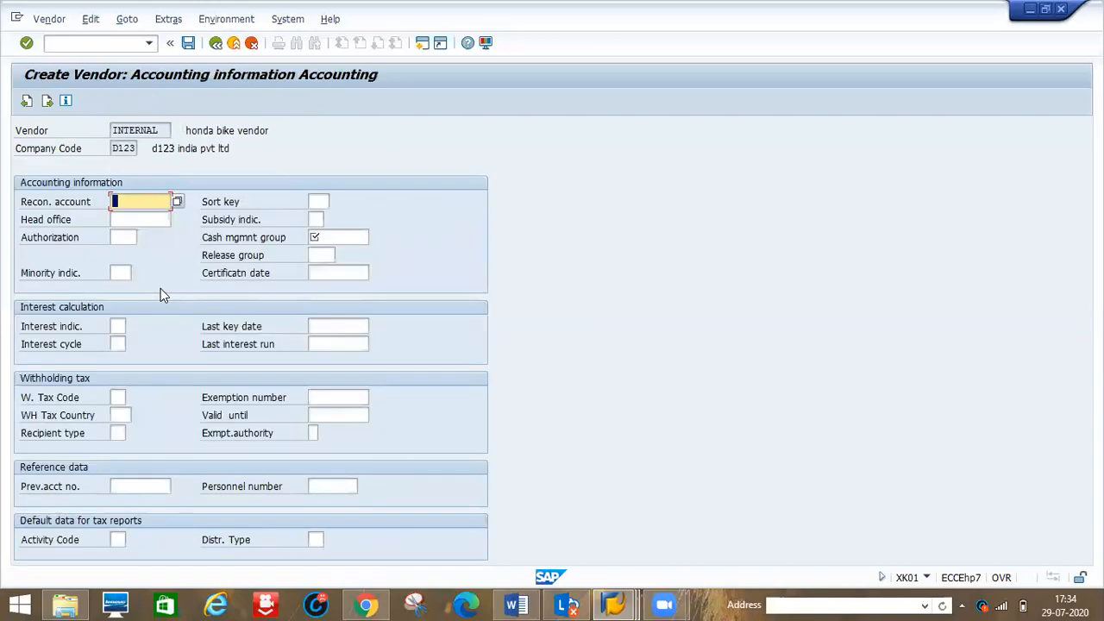
# Set reconciliation account 151000 and cash management group a1, and continue to the payment transactions data
pyautogui.write('151000')
pyautogui.press('Tab')
pyautogui.press('Tab')
pyautogui.press('Tab')
pyautogui.press('Tab')
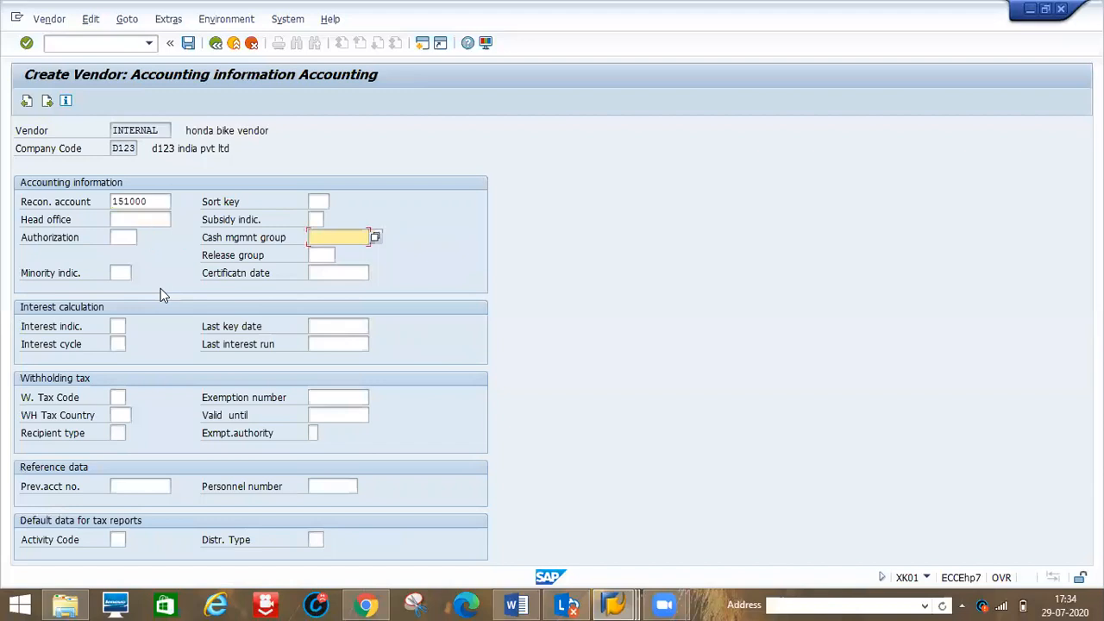
pyautogui.write('a1')
pyautogui.press('Return')
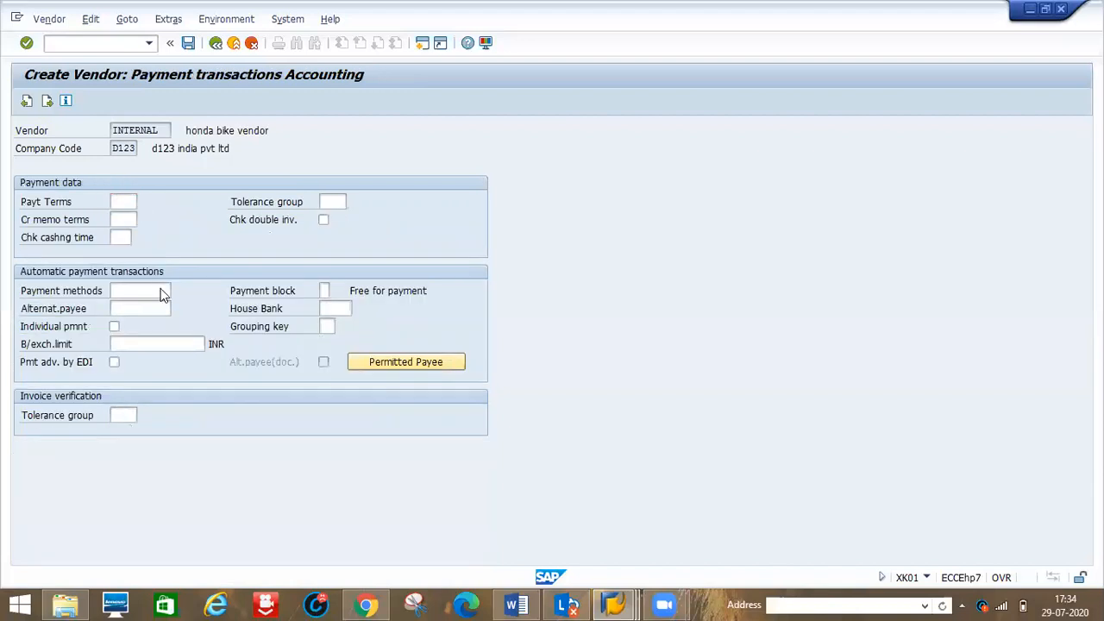
# Continue to the vendor's purchasing data and set order currency INR, terms of payment 0001 and the Automatic purchase order option
pyautogui.press('Return')
pyautogui.press('Return')
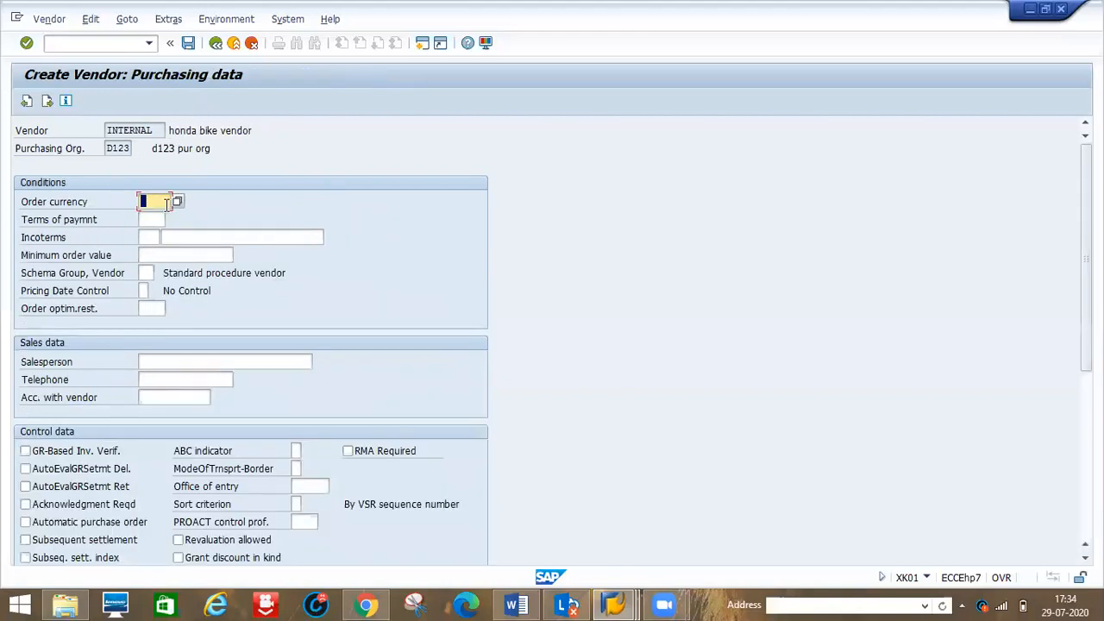
pyautogui.write('inr')
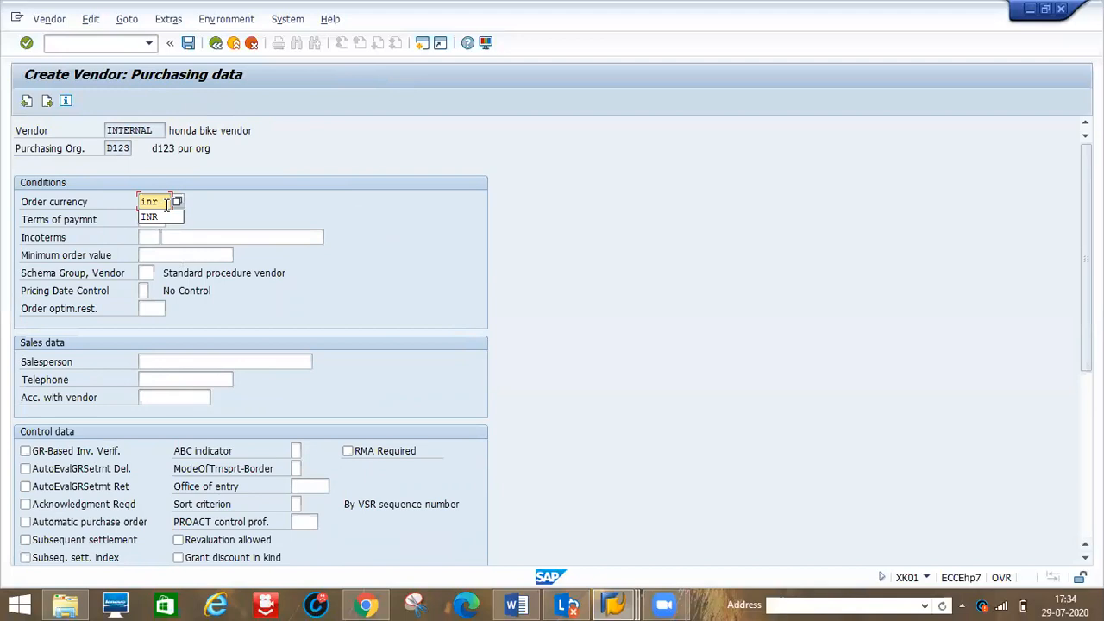
pyautogui.click(216, 224)
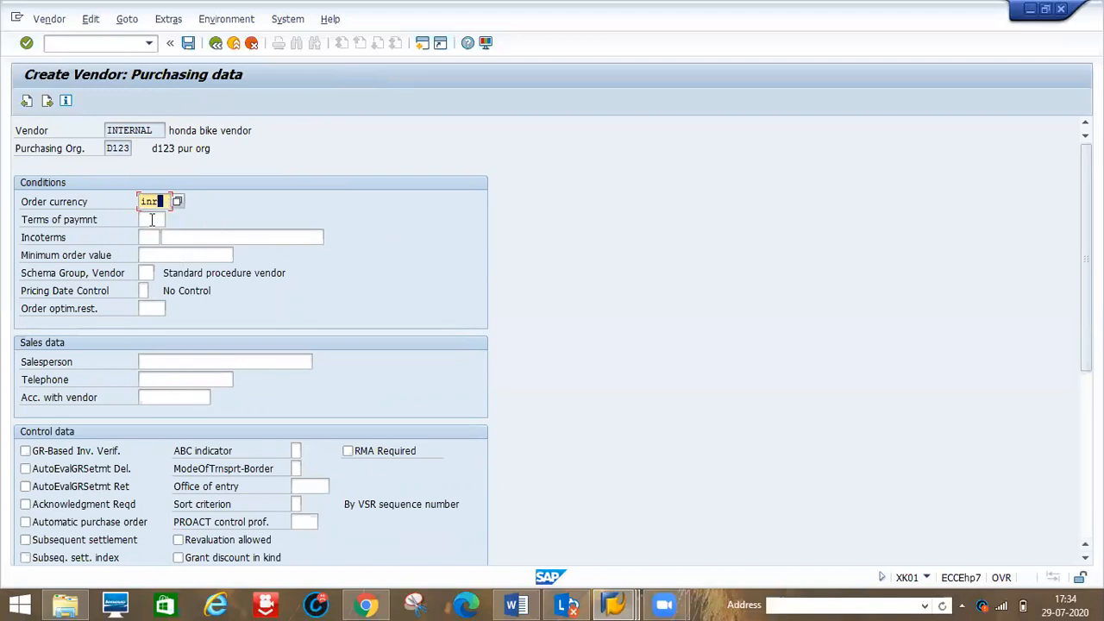
pyautogui.click(151, 221)
pyautogui.write('001')
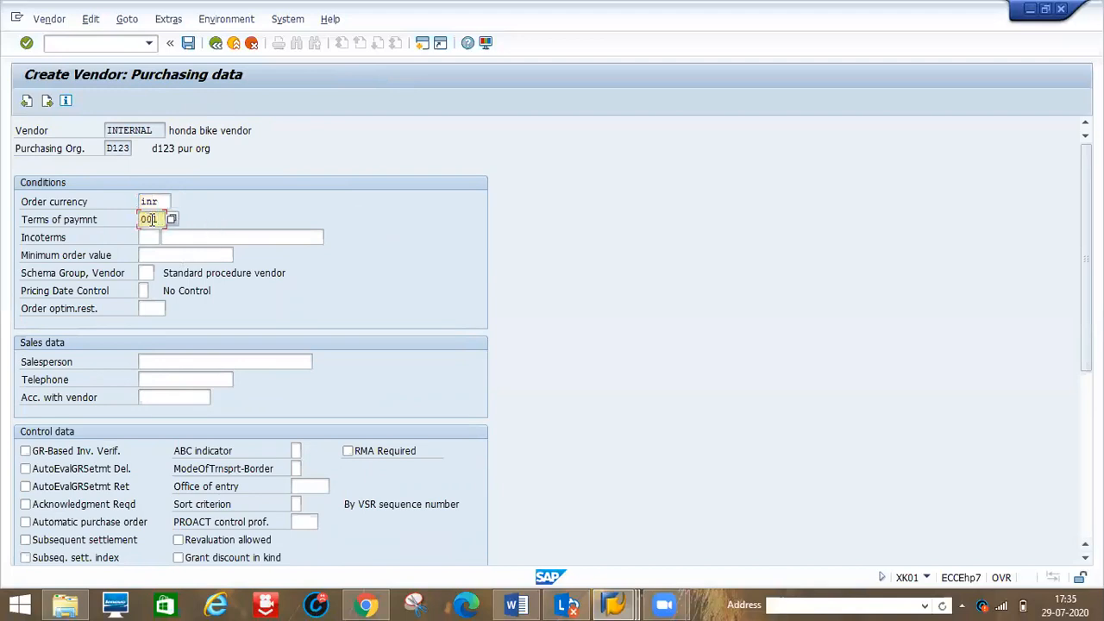
pyautogui.press('BackSpace')
pyautogui.write('01')
pyautogui.click(25, 524)
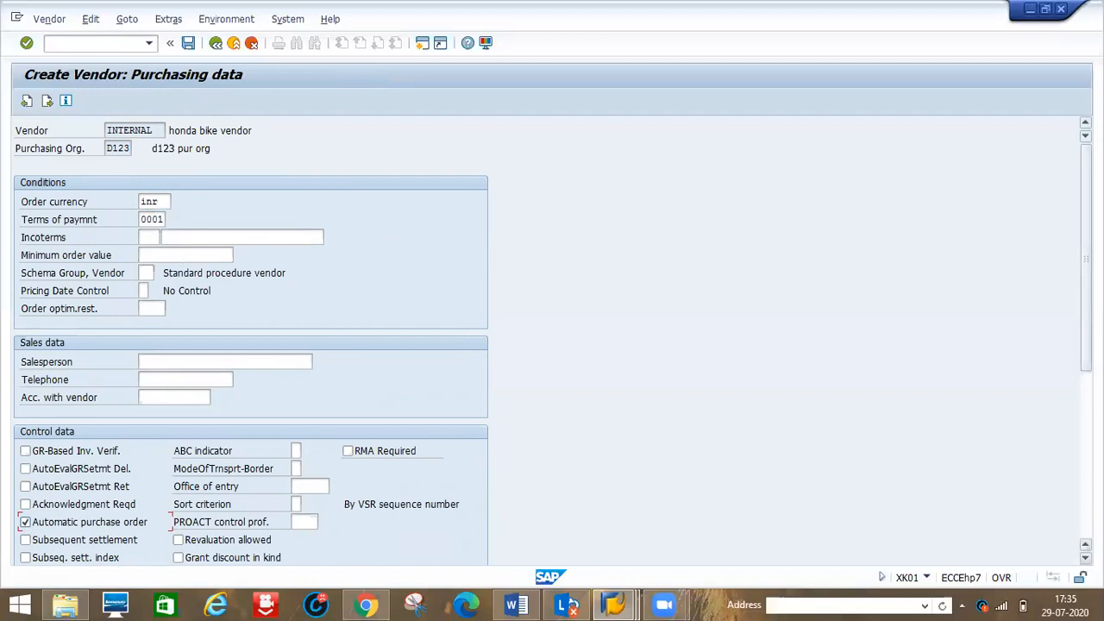
pyautogui.scroll(-1, 251, 341)
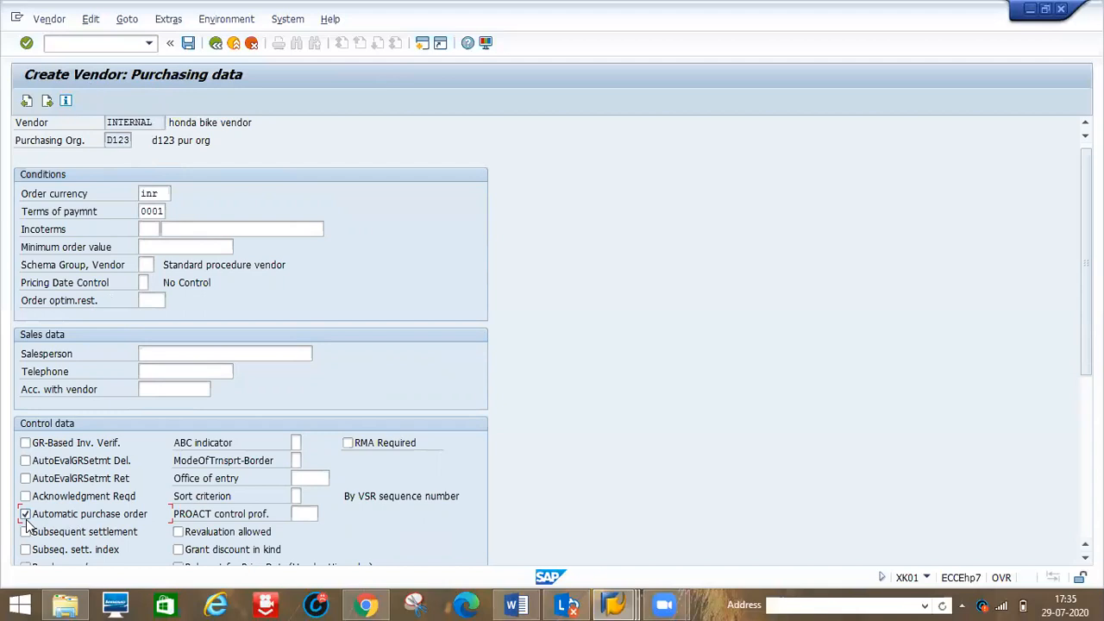
# Proceed through the partner functions without adding entries and save the new honda bike vendor
pyautogui.press('Return')
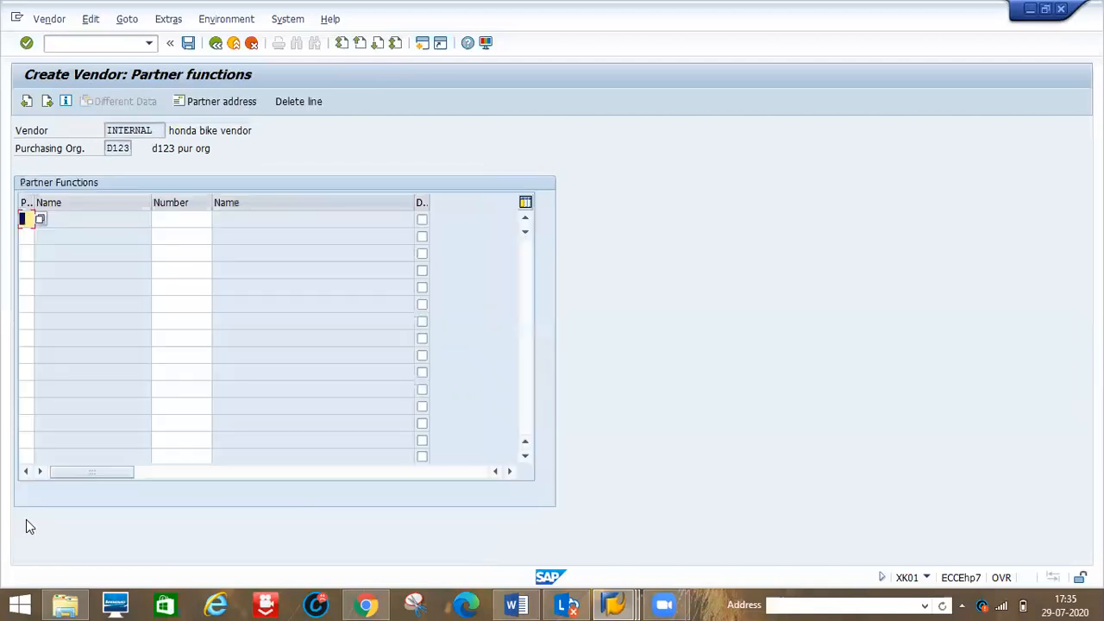
pyautogui.press('Return')
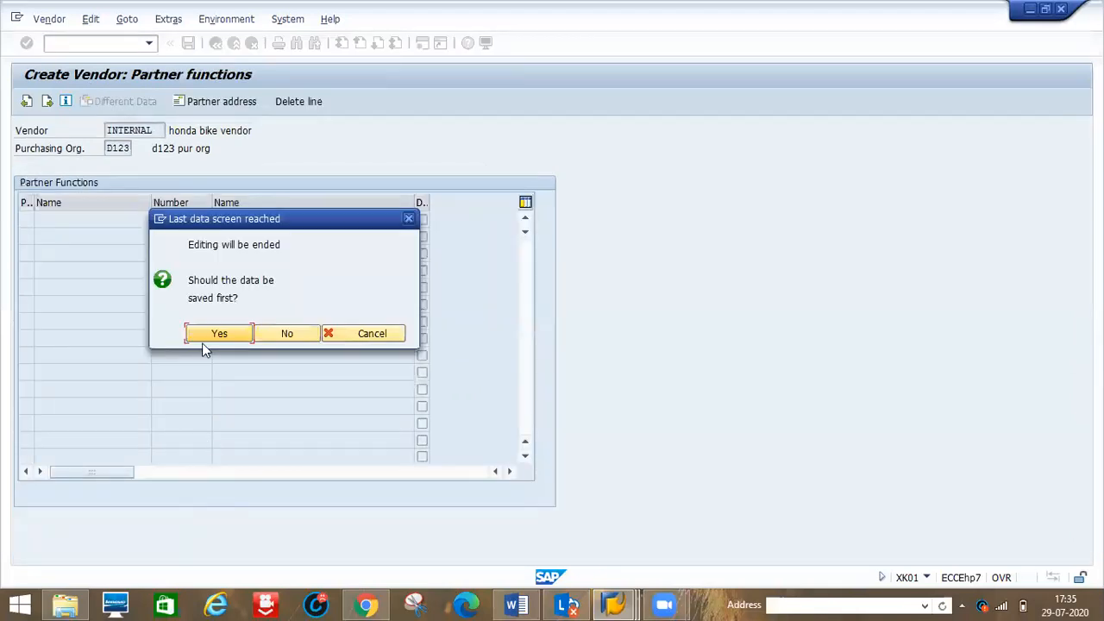
pyautogui.click(197, 335)
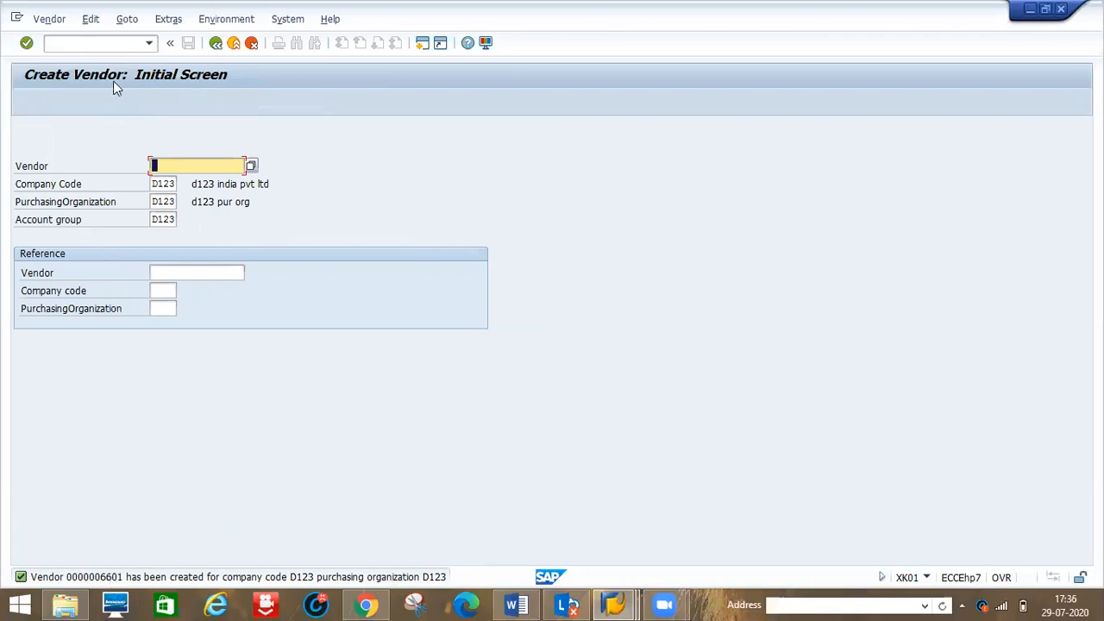
# Start info record creation (ME11) for the honda bike vendor and HONDA BIKE150CC, and advance to purchasing organization data 1
pyautogui.click(69, 50)
pyautogui.write('/nme')
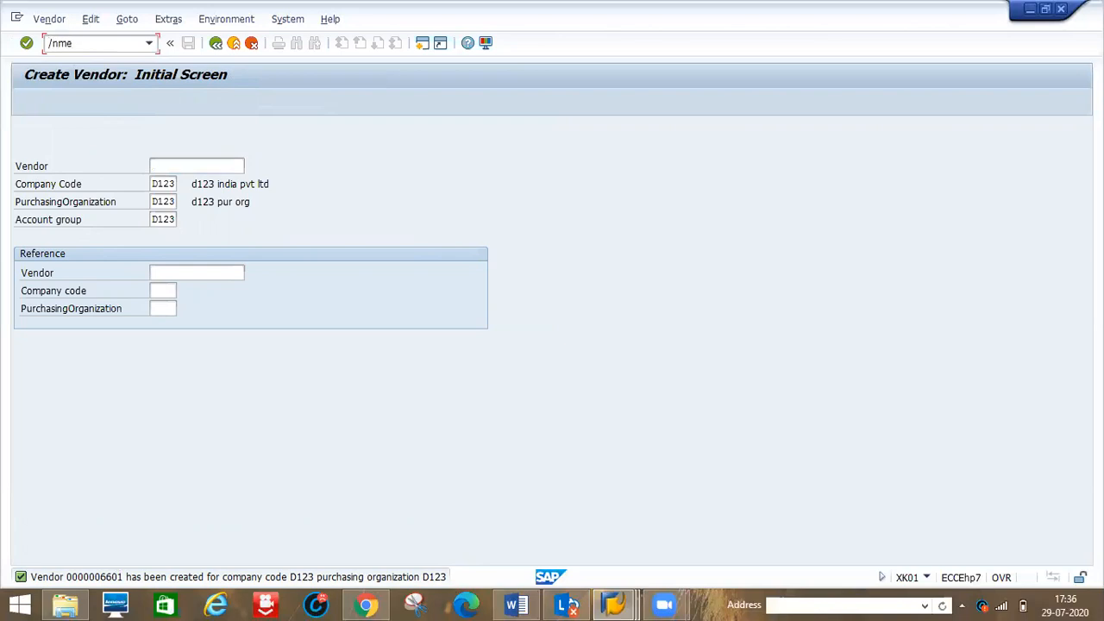
pyautogui.write('11')
pyautogui.press('Return')
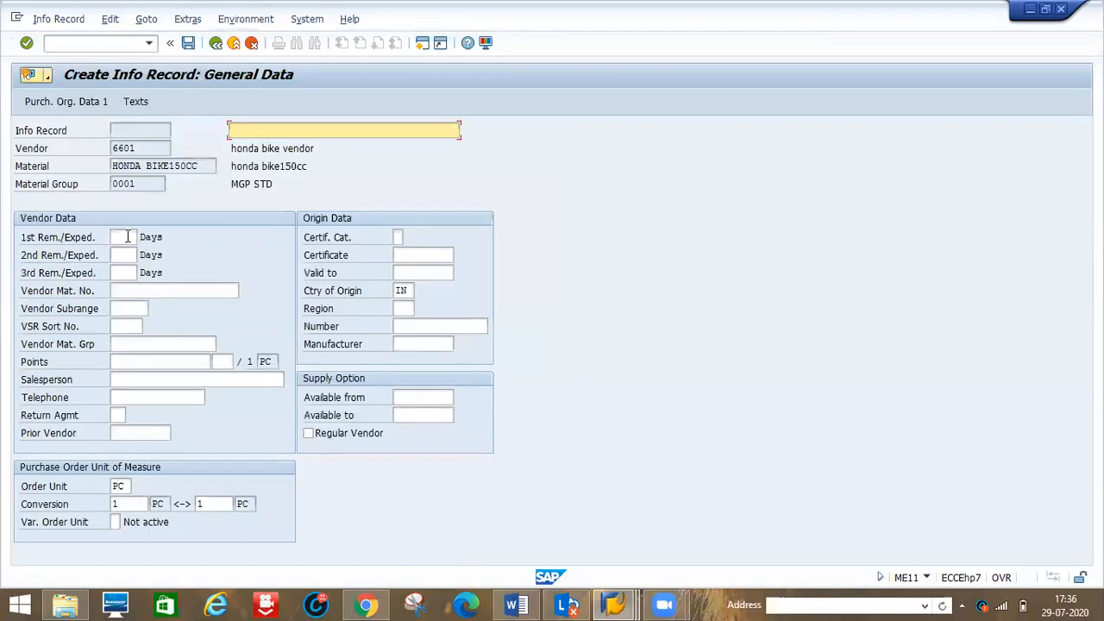
pyautogui.press('Return')
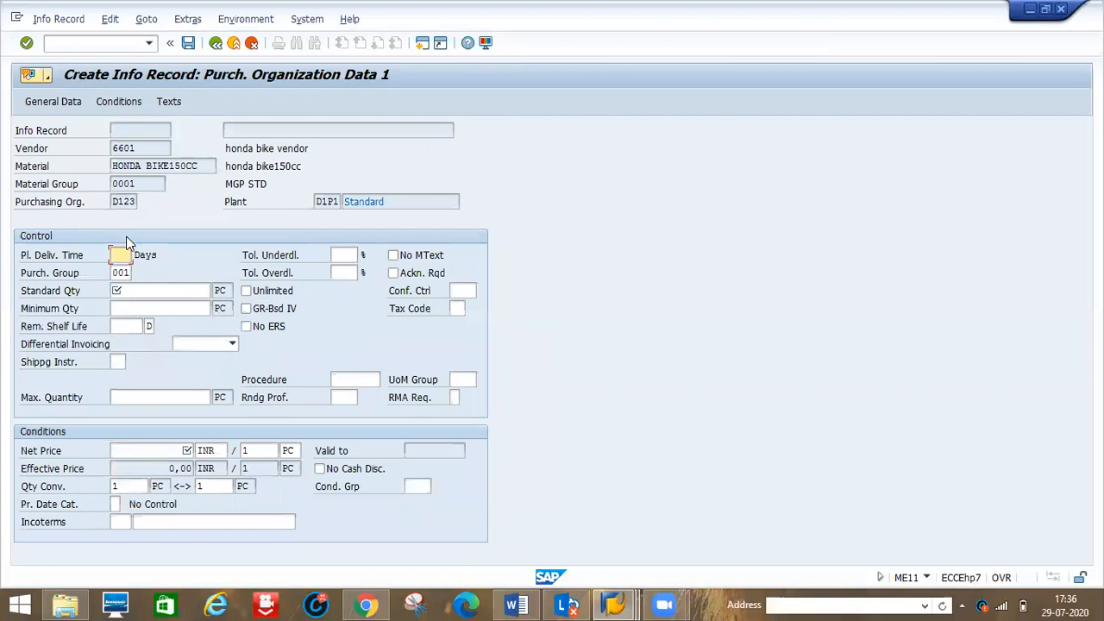
# Set the info record's planned delivery time to 10 days and both standard and minimum quantity to 50 PC
pyautogui.write('10')
pyautogui.click(132, 290)
pyautogui.write('50')
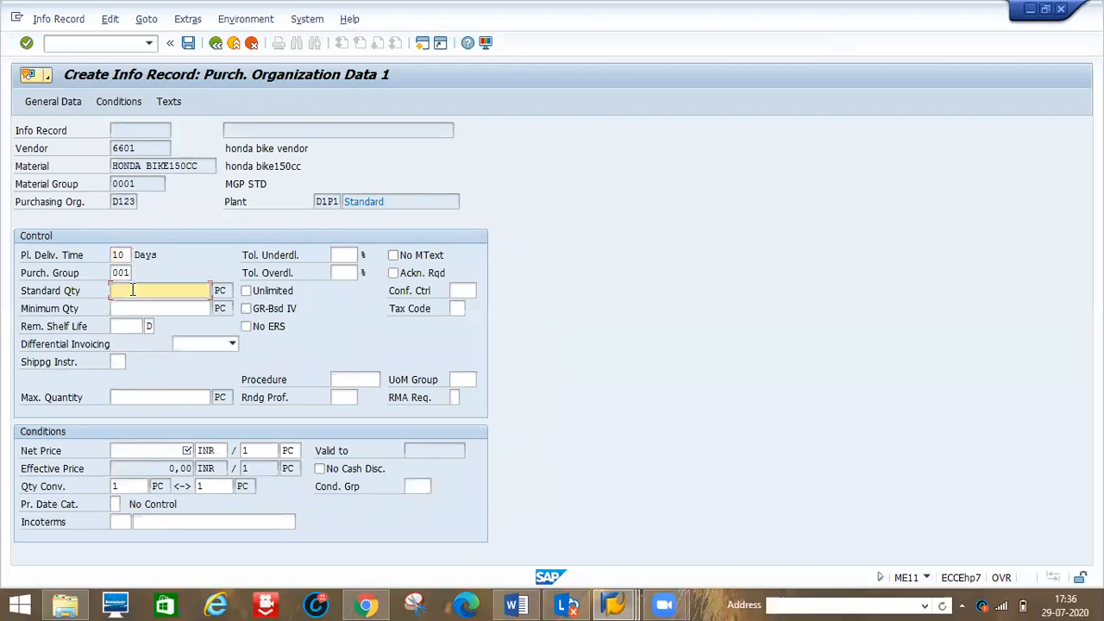
pyautogui.write('0')
pyautogui.press('Tab')
pyautogui.press('Tab')
pyautogui.doubleClick(134, 291)
pyautogui.click(134, 291)
pyautogui.press('BackSpace')
pyautogui.press('Tab')
pyautogui.click(134, 308)
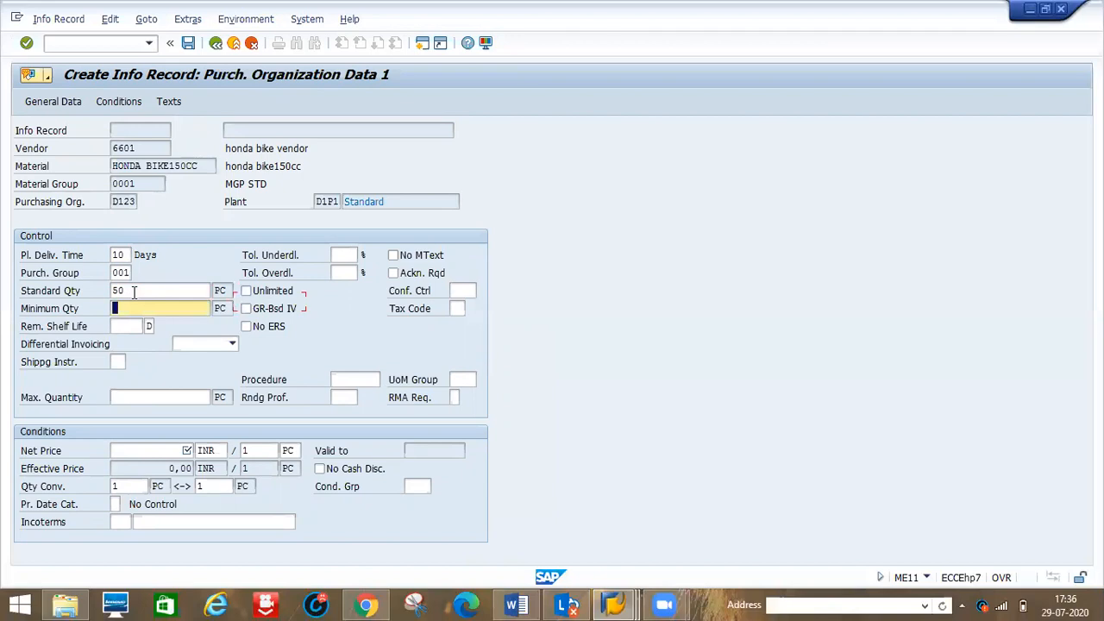
pyautogui.write('50')
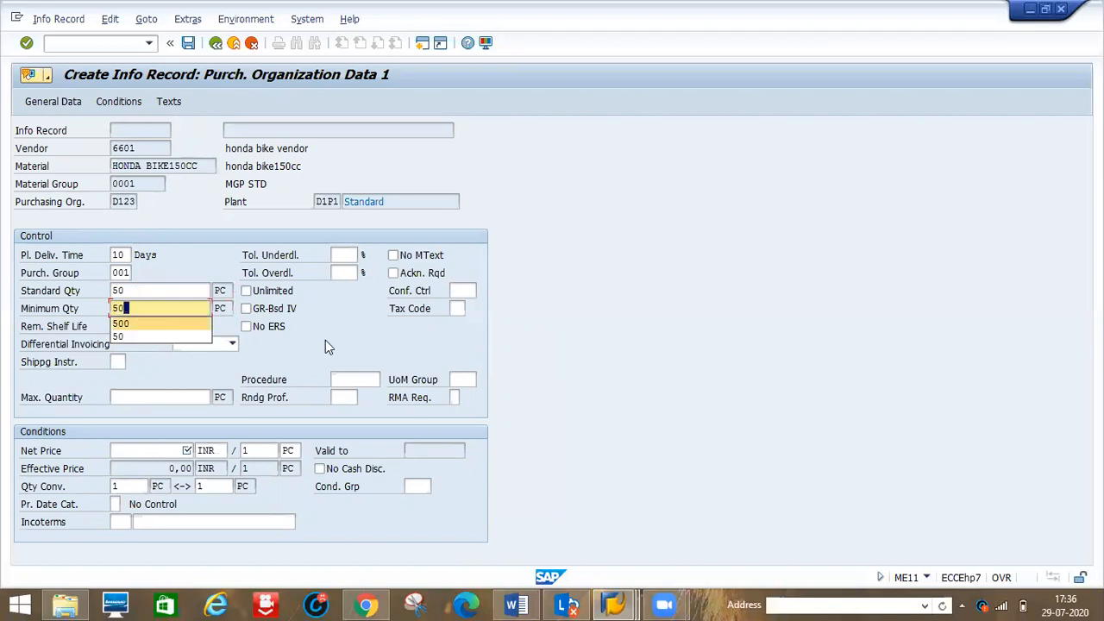
# Set the net price to 15000 INR with gross price condition type PB00 and save the info record
pyautogui.click(154, 454)
pyautogui.click(154, 452)
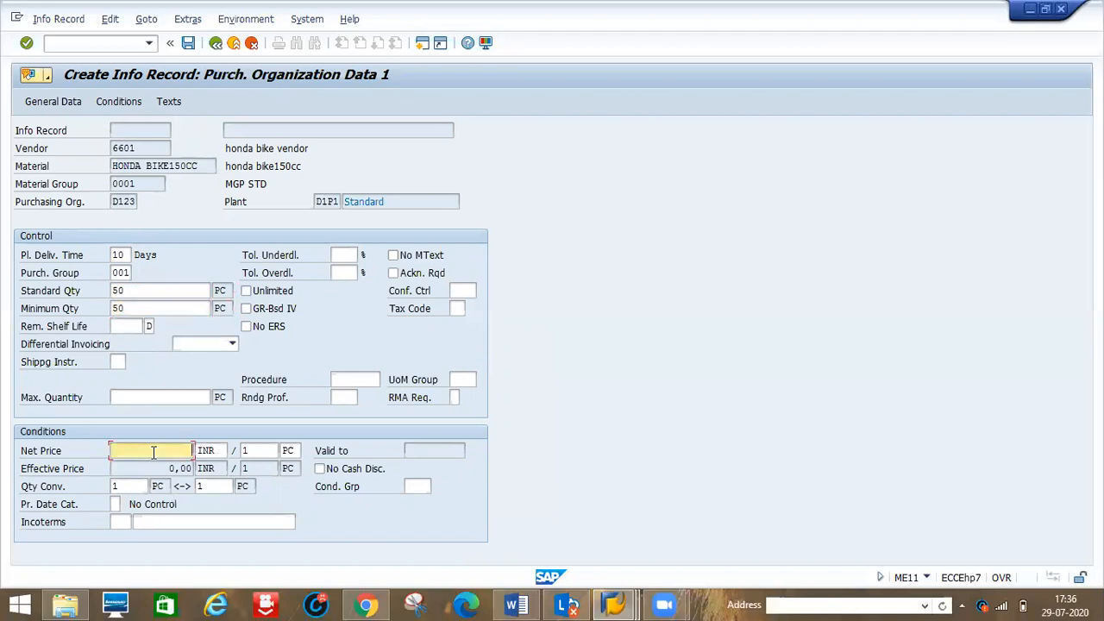
pyautogui.write('15000')
pyautogui.press('Return')
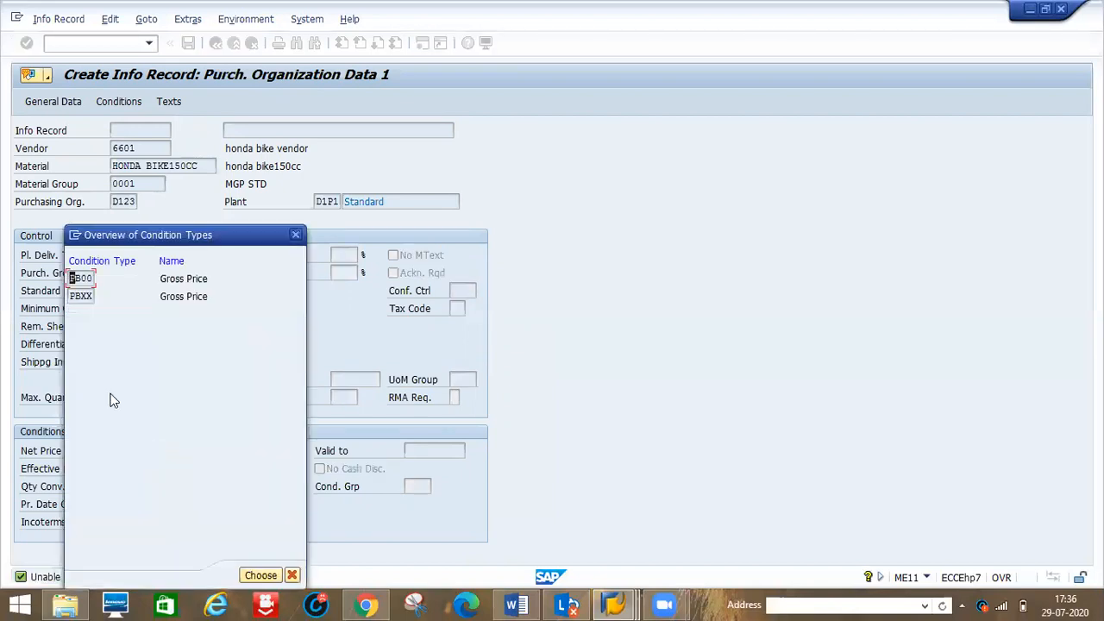
pyautogui.doubleClick(89, 274)
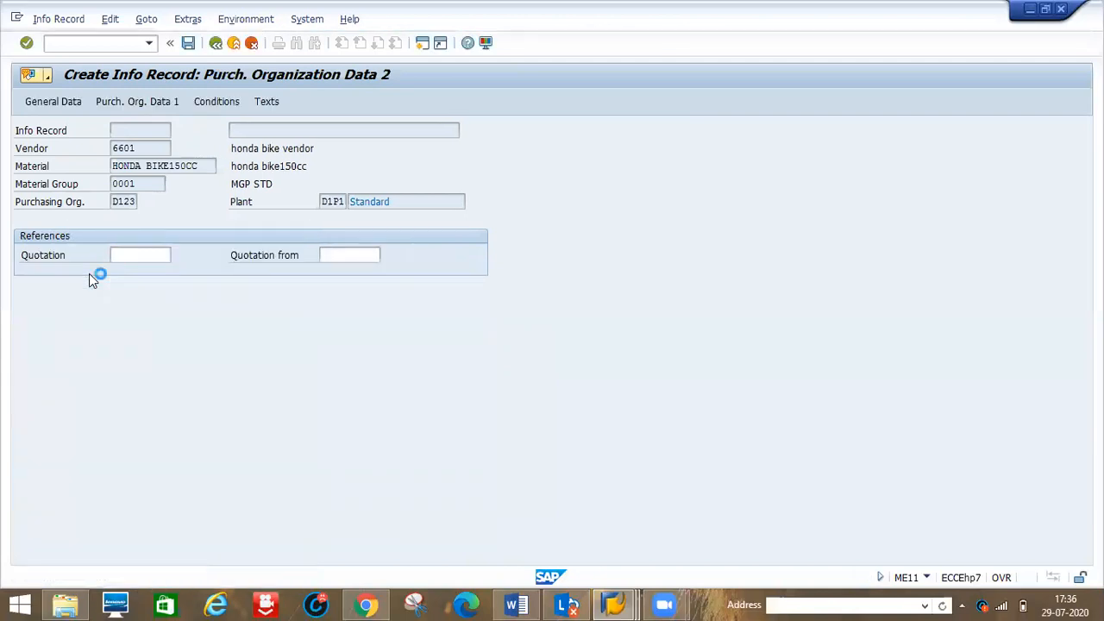
pyautogui.click(190, 43)
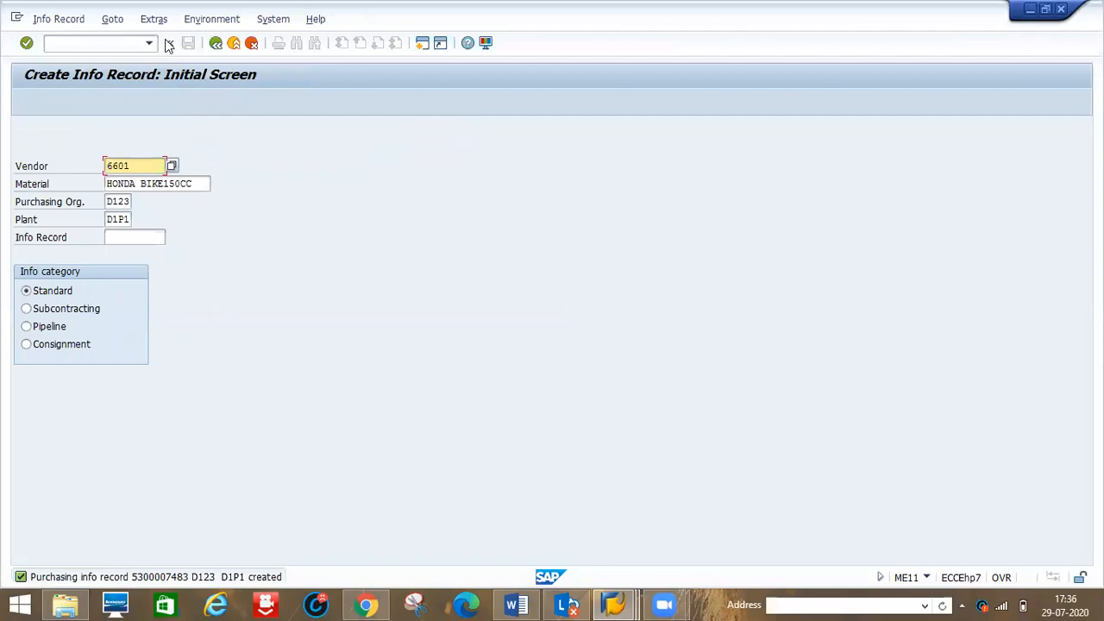
# Open source list maintenance (ME01) for material HONDA BIKE150CC in plant D1P1
pyautogui.click(111, 44)
pyautogui.write('/nme01')
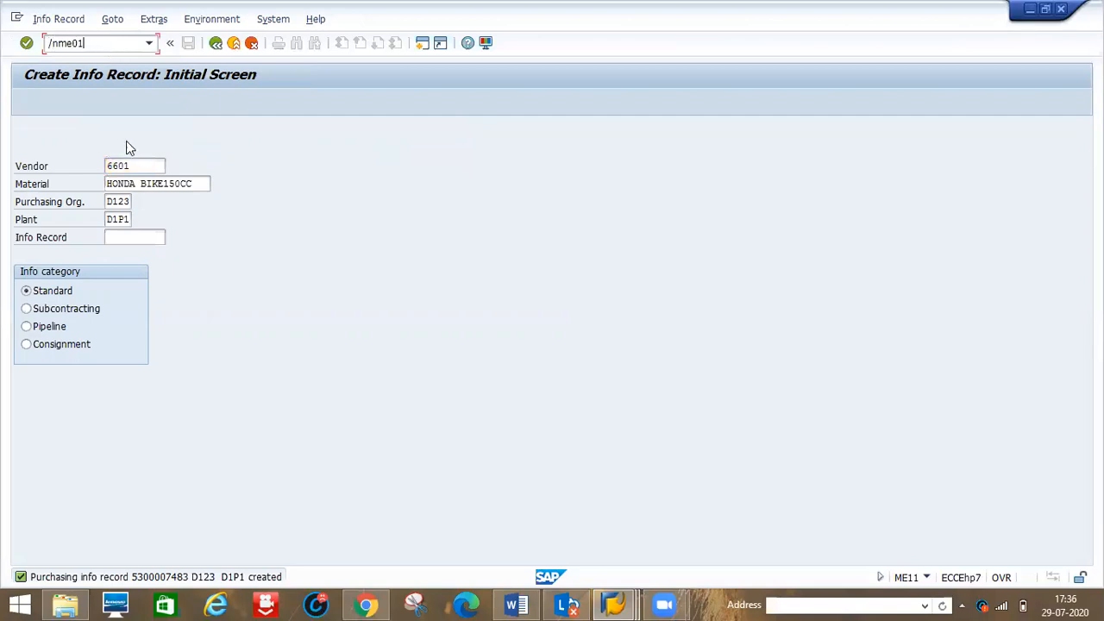
pyautogui.press('Return')
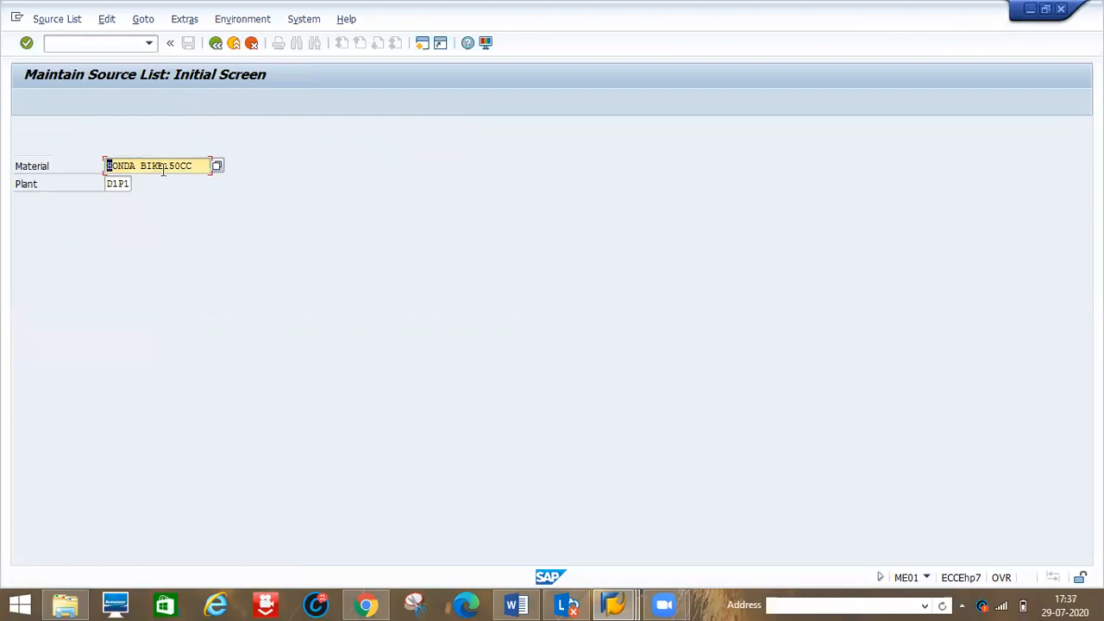
pyautogui.press('Return')
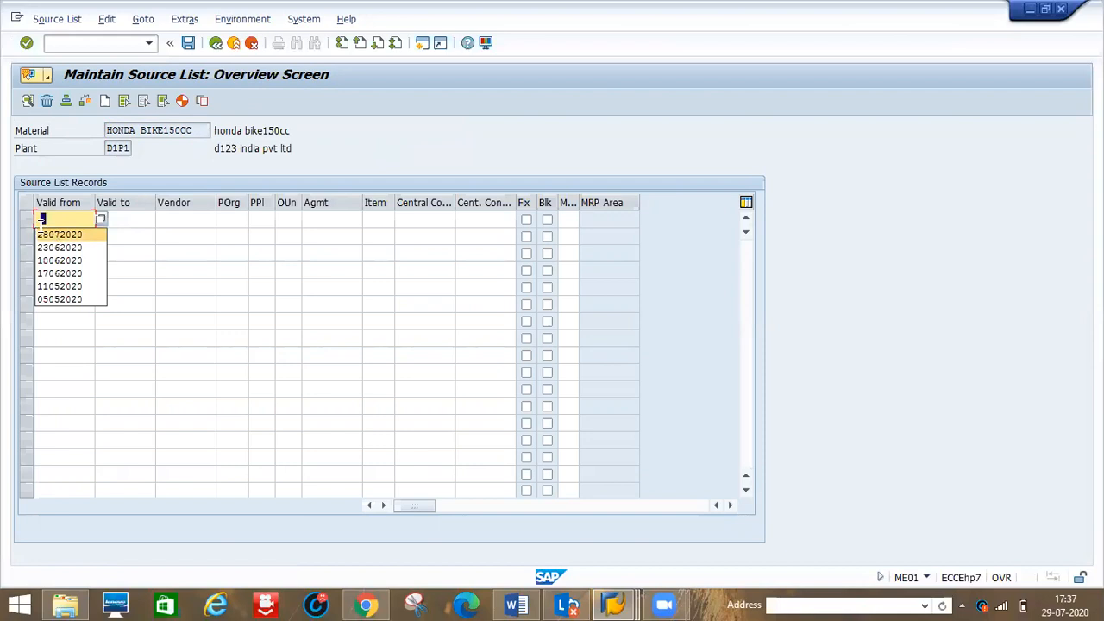
# Add a source list record valid from 29072020 to 31032021 for the honda bike vendor
pyautogui.write('29072020')
pyautogui.press('Tab')
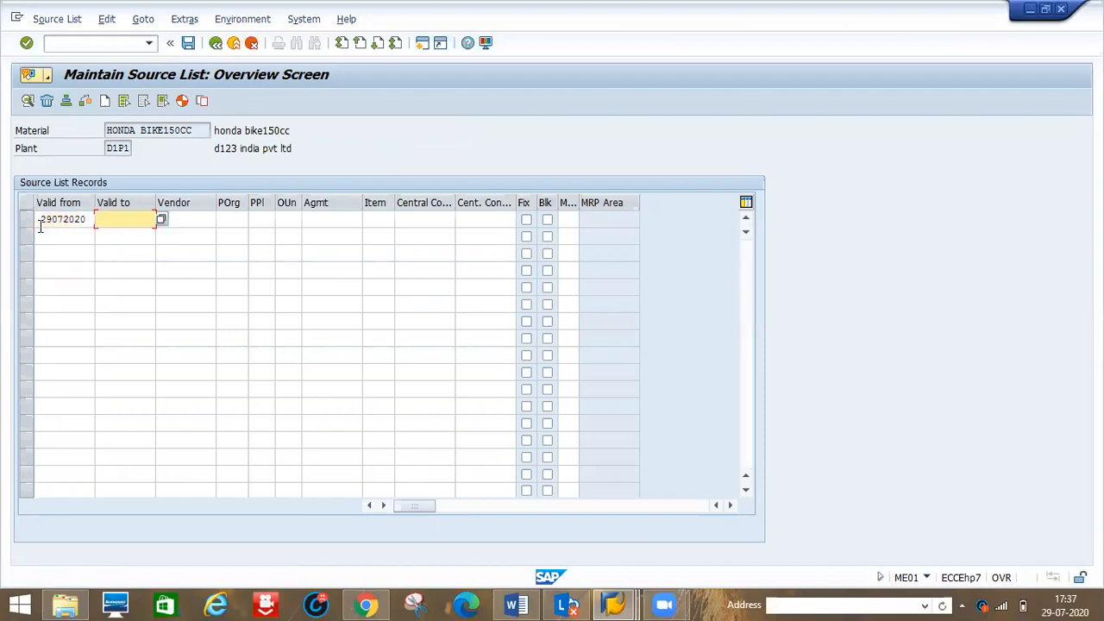
pyautogui.write('31032021')
pyautogui.press('Tab')
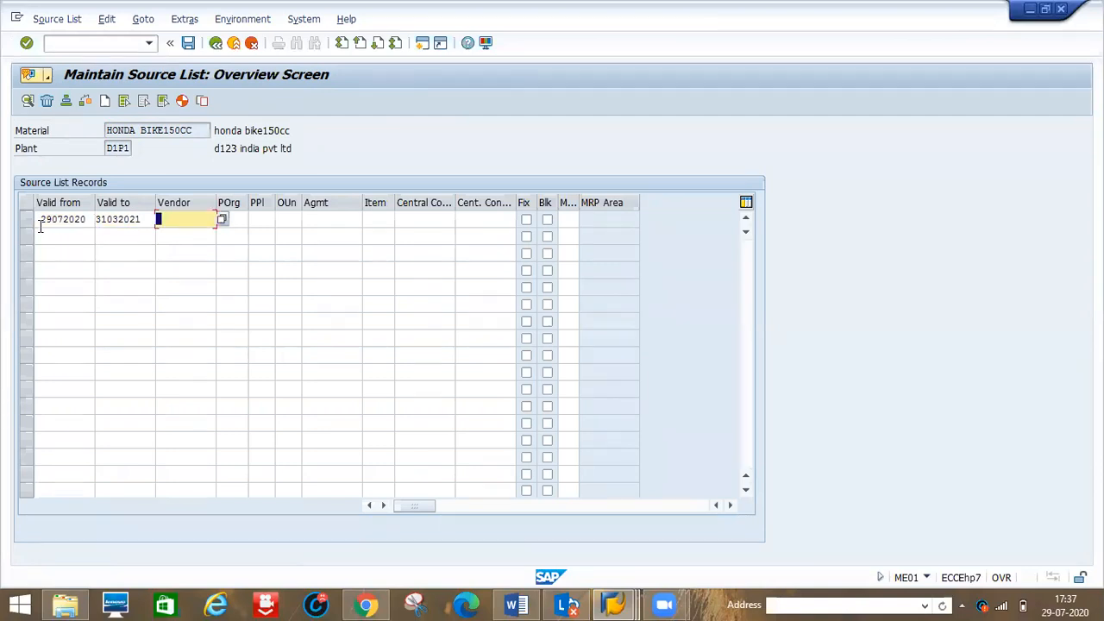
pyautogui.write('6601')
pyautogui.click(45, 239)
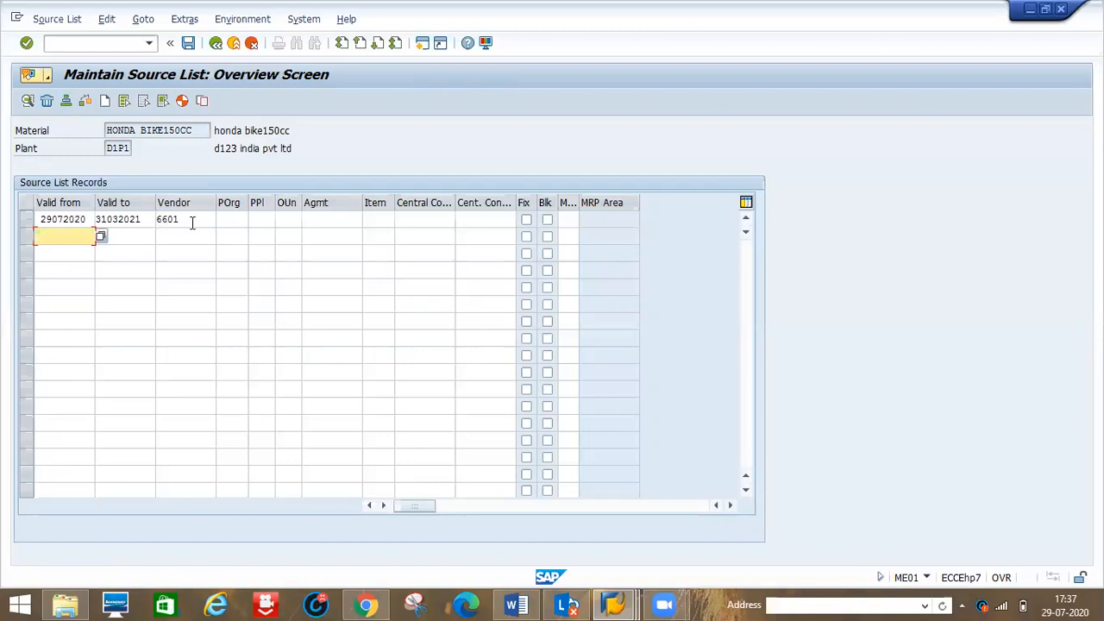
# Assign purchasing organization d123 to the source list record, mark it as fixed, and save the source list
pyautogui.click(239, 219)
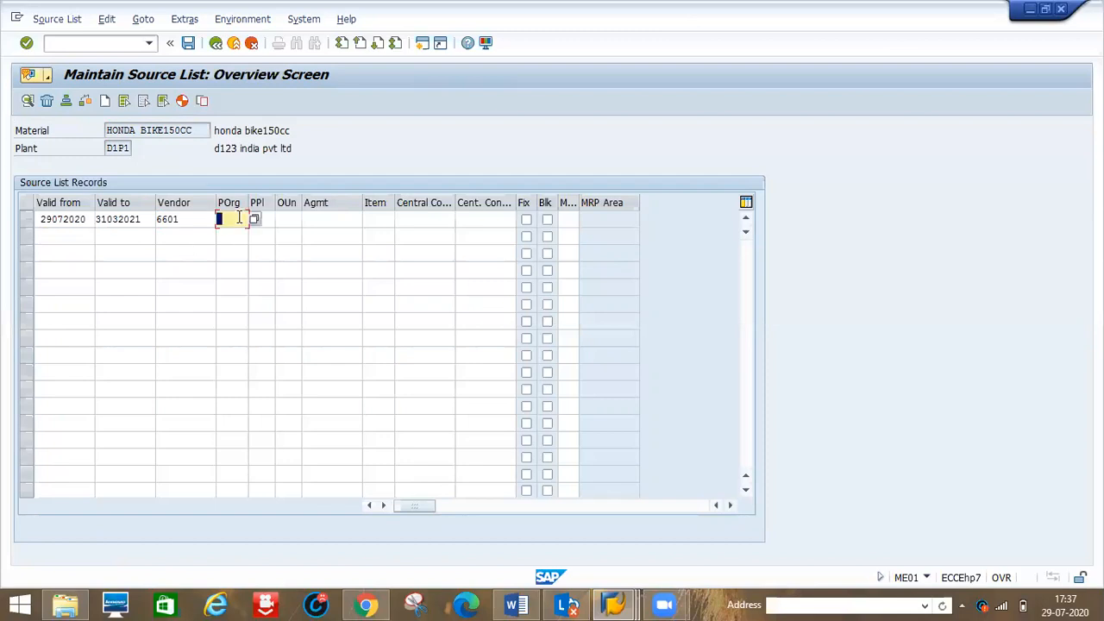
pyautogui.write('d123')
pyautogui.press('Tab')
pyautogui.press('Tab')
pyautogui.press('Tab')
pyautogui.press('Tab')
pyautogui.press('Tab')
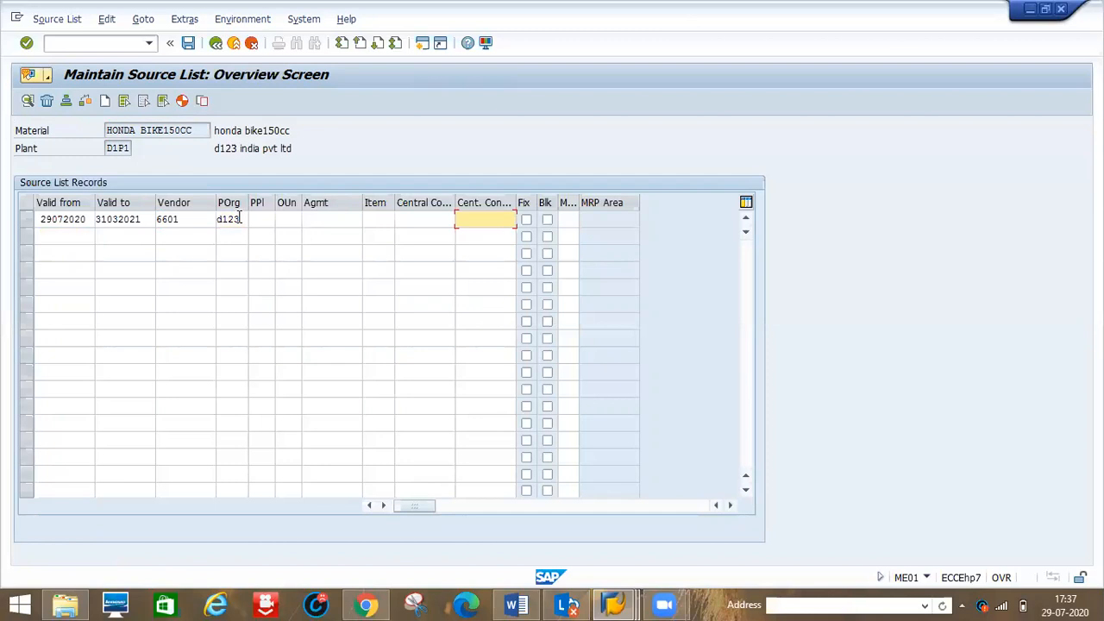
pyautogui.press('Tab')
pyautogui.press('Tab')
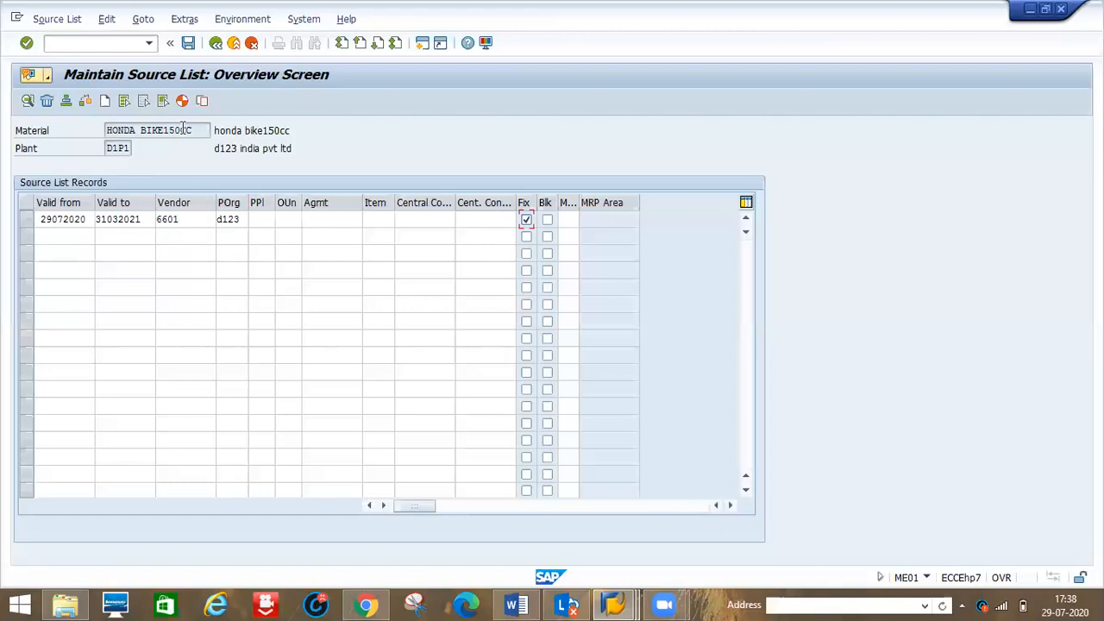
pyautogui.click(189, 44)
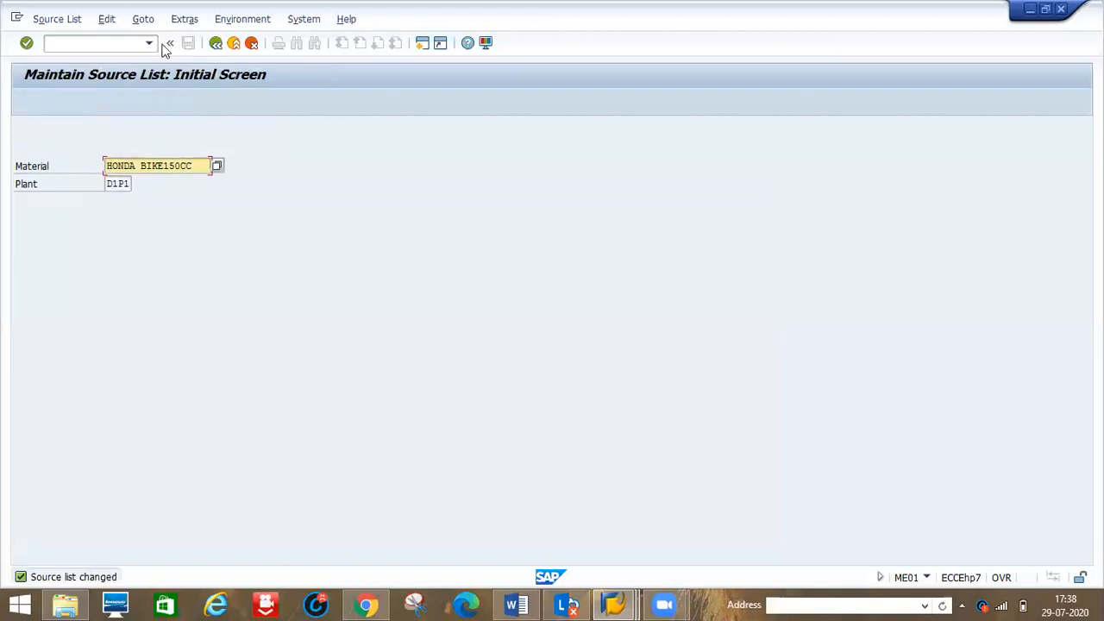
# Start a standard purchase requisition (ME51N) and enter honda bike150cc as the first item's material
pyautogui.click(118, 44)
pyautogui.write('/nme51n')
pyautogui.press('Return')
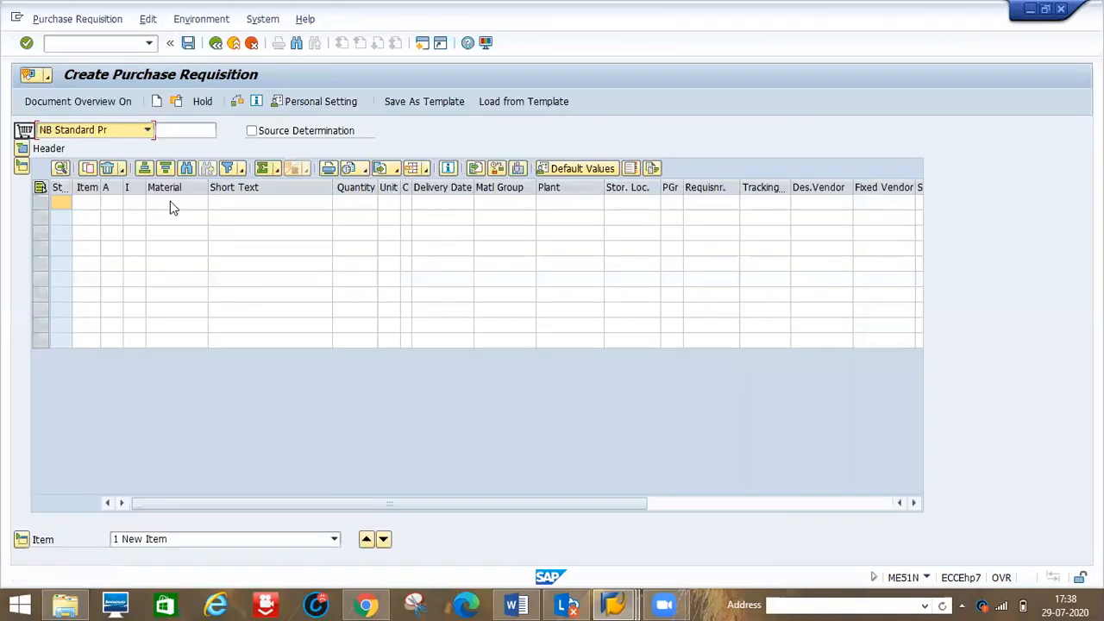
pyautogui.click(171, 203)
pyautogui.write('honda')
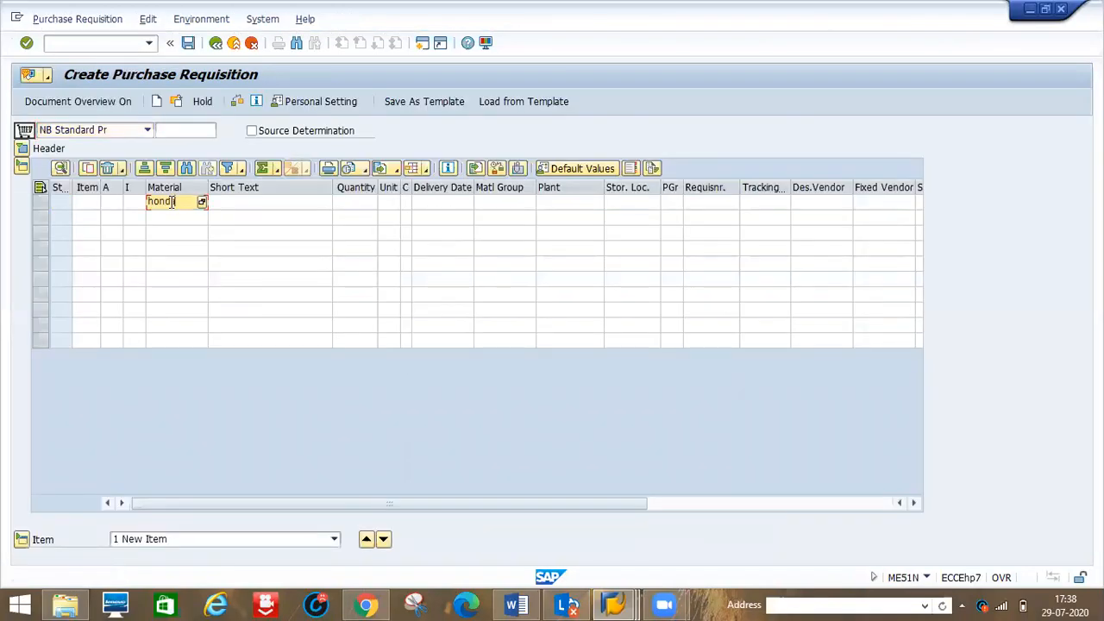
pyautogui.write(' bike150cc')
pyautogui.press('Tab')
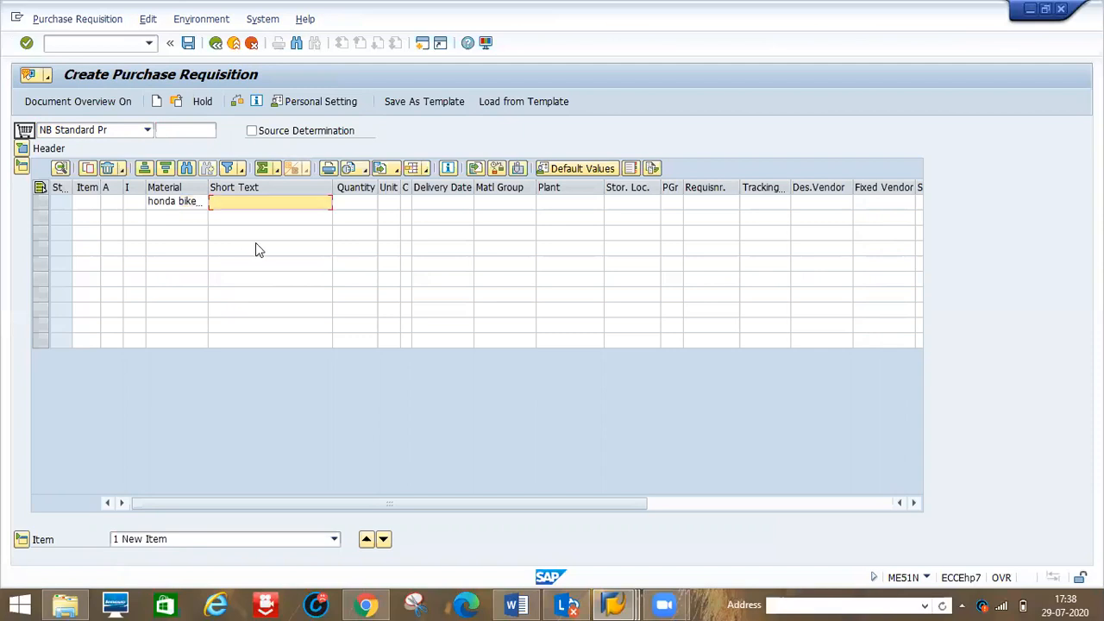
# Set the requisition item's quantity to 10, delivery date to 25082020, plant to d1p1 and storage location to d1s1
pyautogui.press('Tab')
pyautogui.write('10')
pyautogui.press('Tab')
pyautogui.press('Tab')
pyautogui.write('25082020')
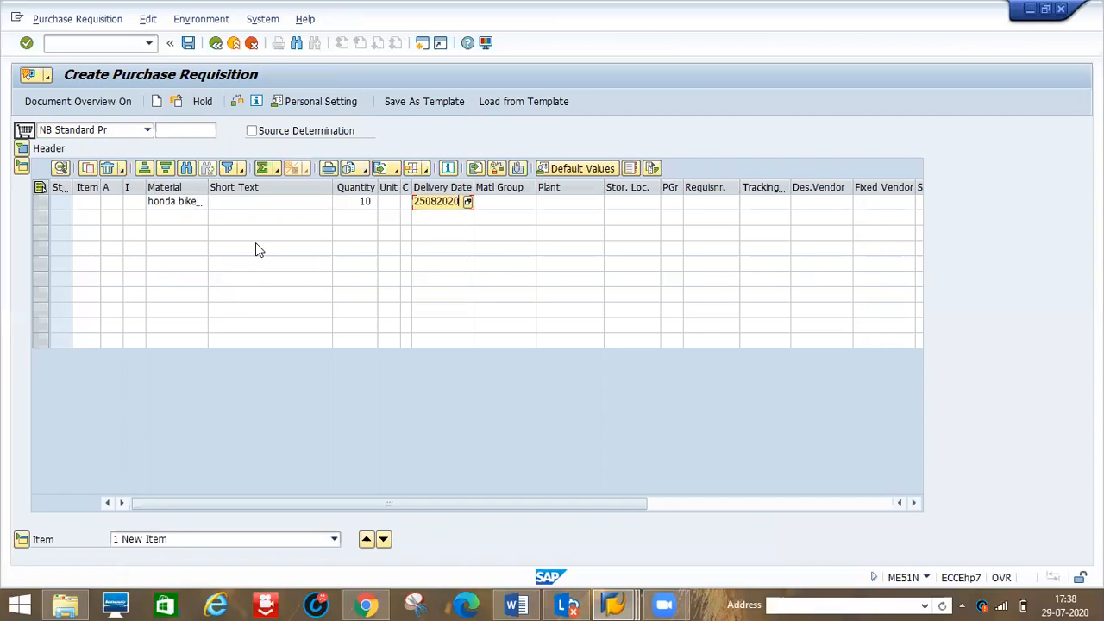
pyautogui.press('Tab')
pyautogui.write('d1p1')
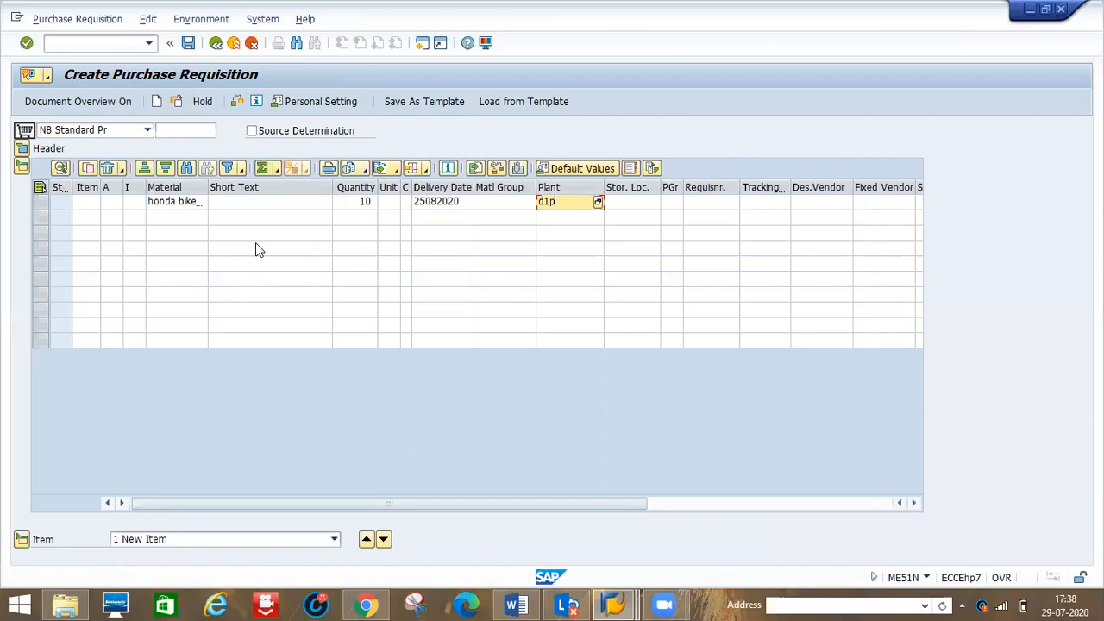
pyautogui.press('Tab')
pyautogui.write('d1s1')
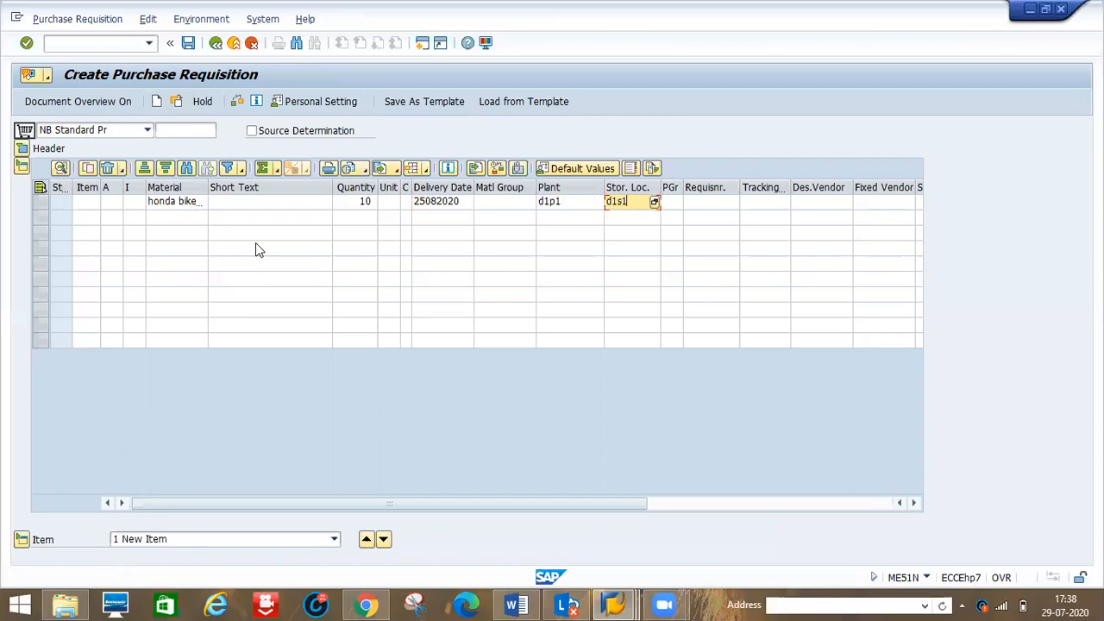
# Validate the honda bike150cc requisition item and show its source of supply details
pyautogui.press('Return')
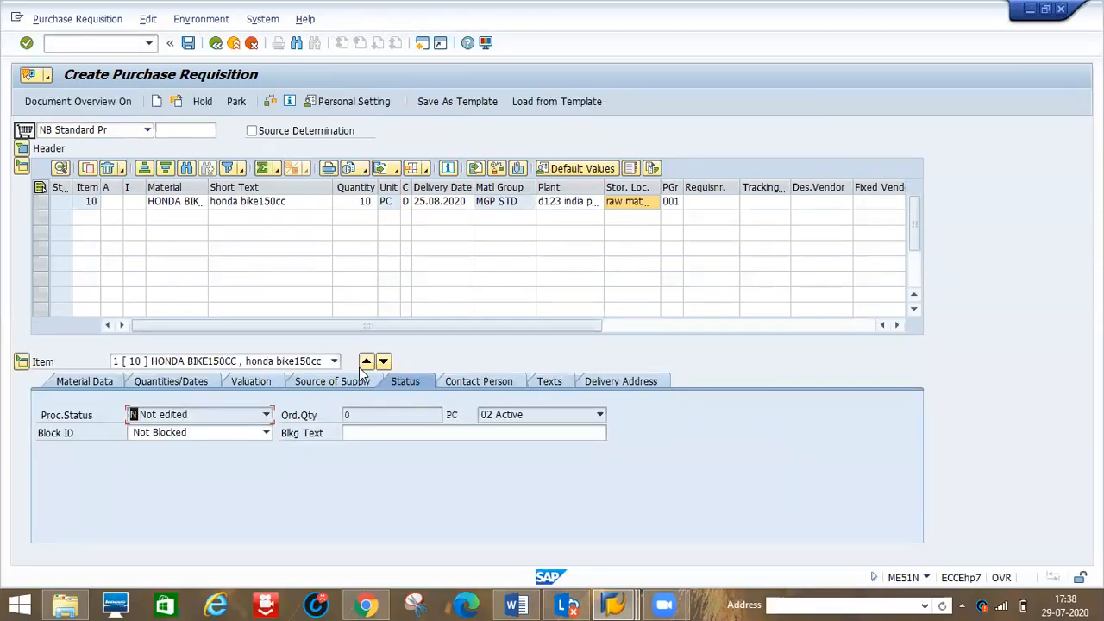
pyautogui.click(316, 386)
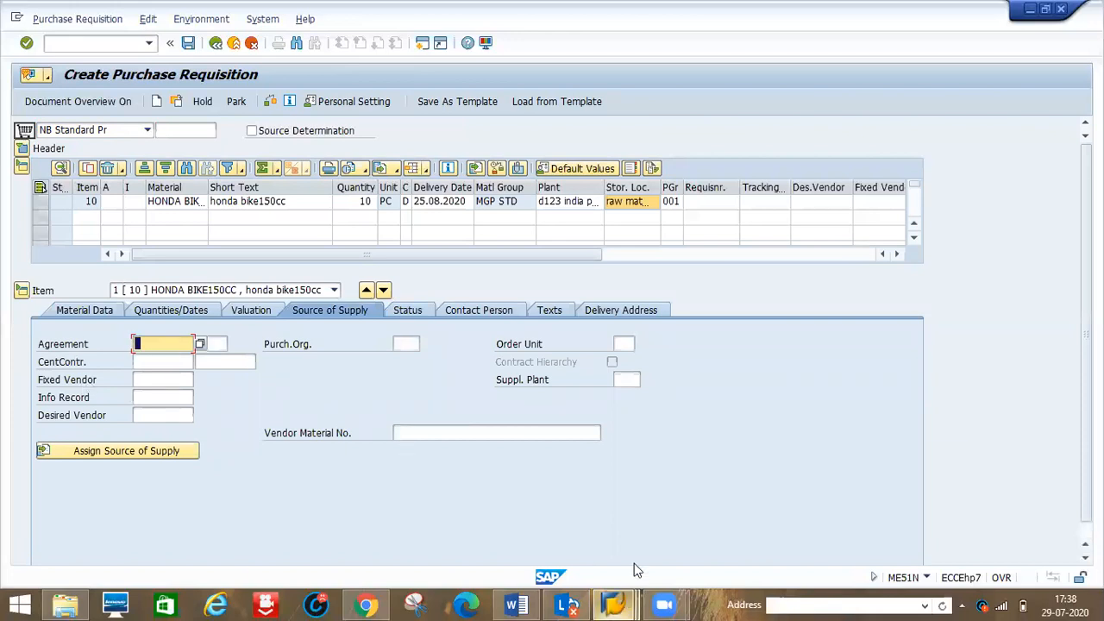
# Look up the source list (ME01) of honda bike150cc for plant D1P1 in another session
pyautogui.moveTo(614, 603)
pyautogui.click(665, 552)
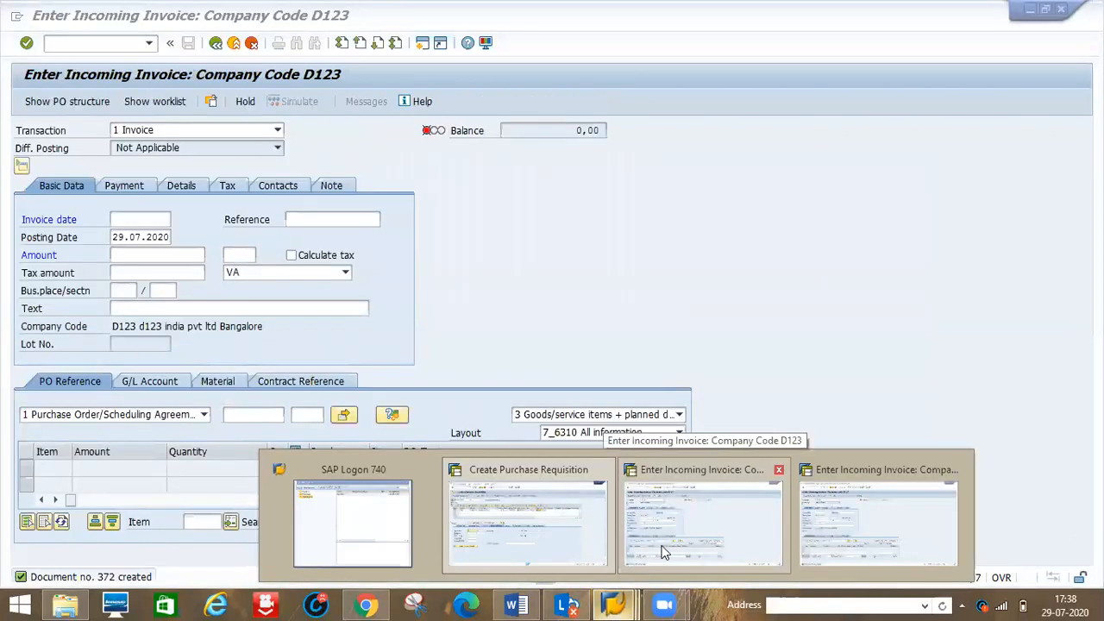
pyautogui.click(73, 43)
pyautogui.write('/nme01')
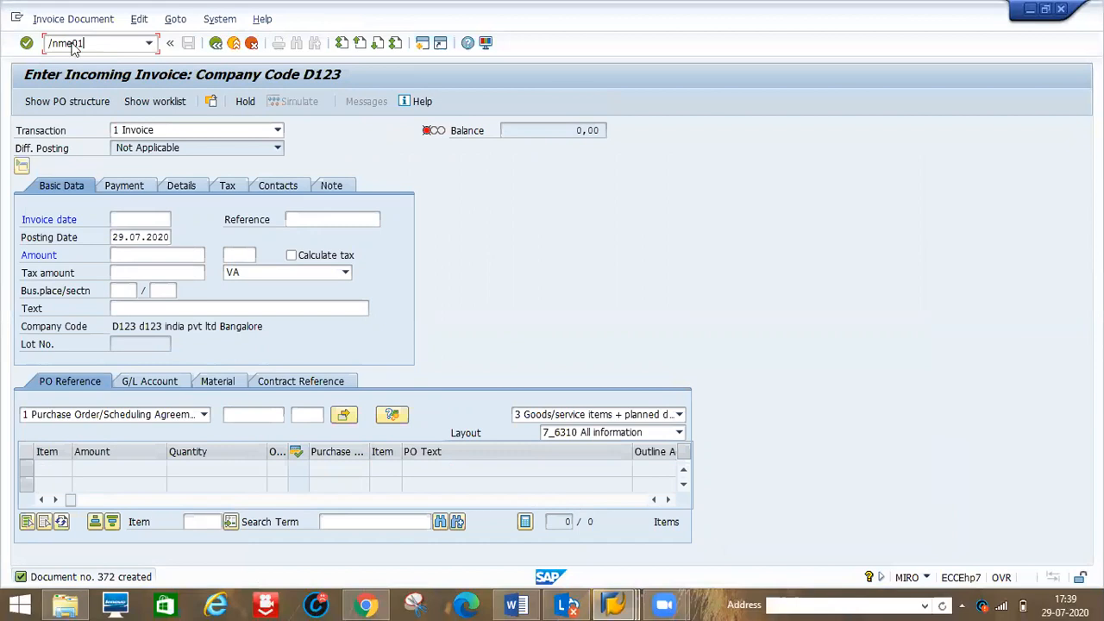
pyautogui.press('Return')
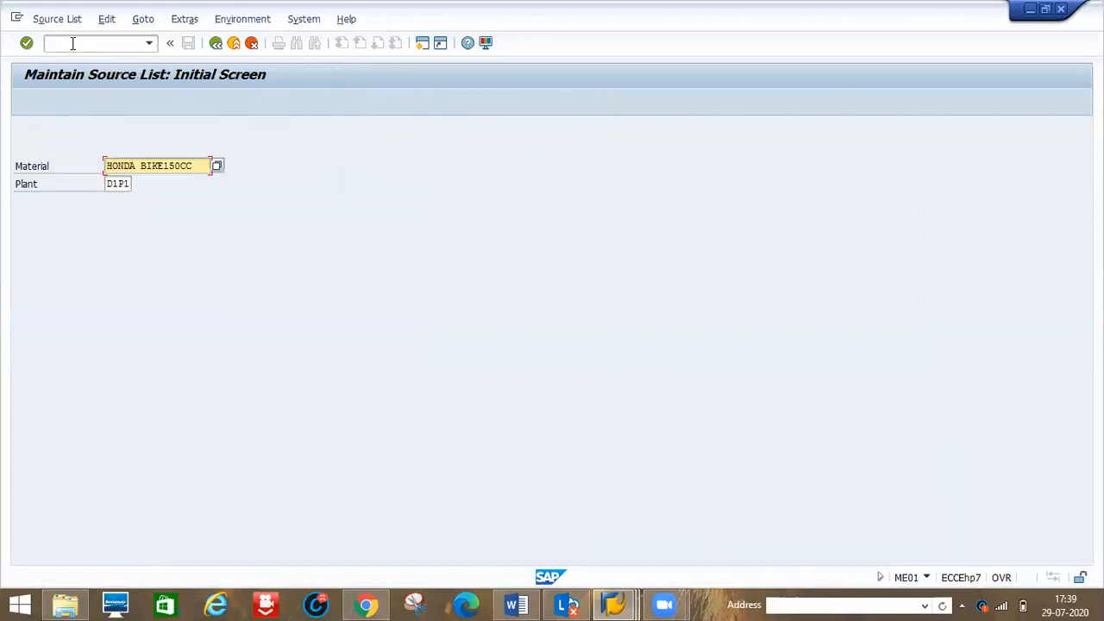
pyautogui.click(72, 43)
pyautogui.press('Return')
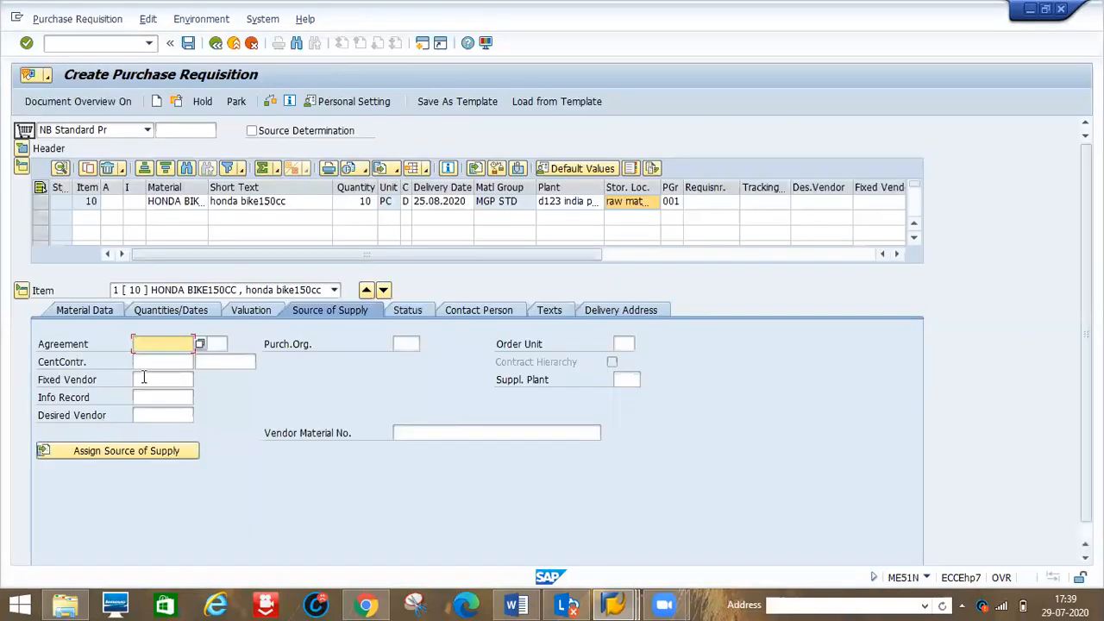
# Enter the honda bike vendor's number as the fixed vendor of the requisition item
pyautogui.click(143, 378)
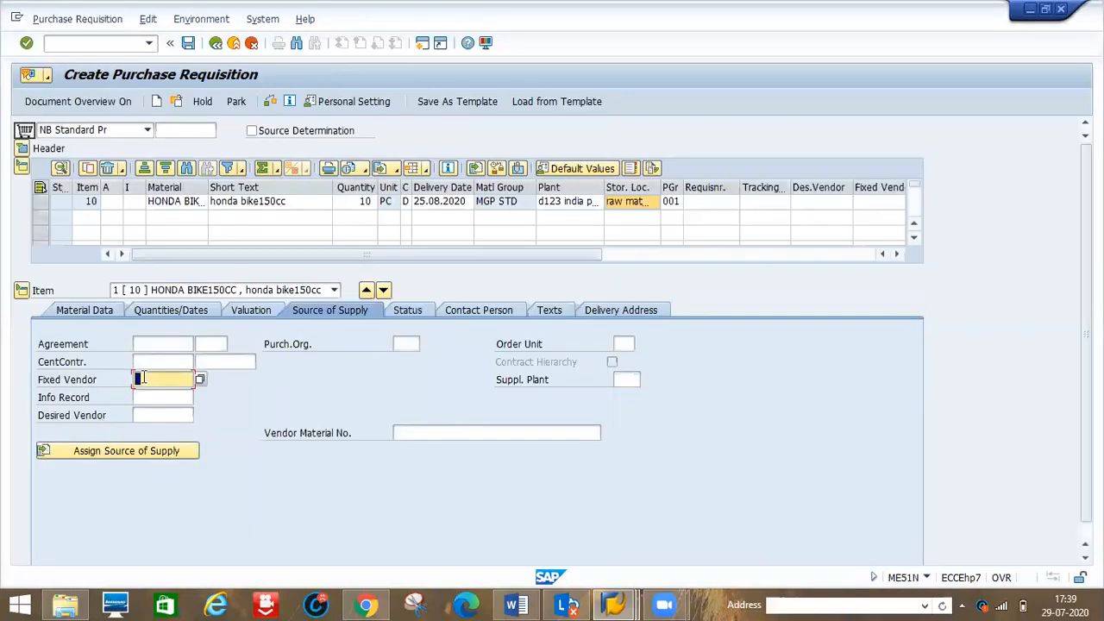
pyautogui.write('6101')
pyautogui.press('Return')
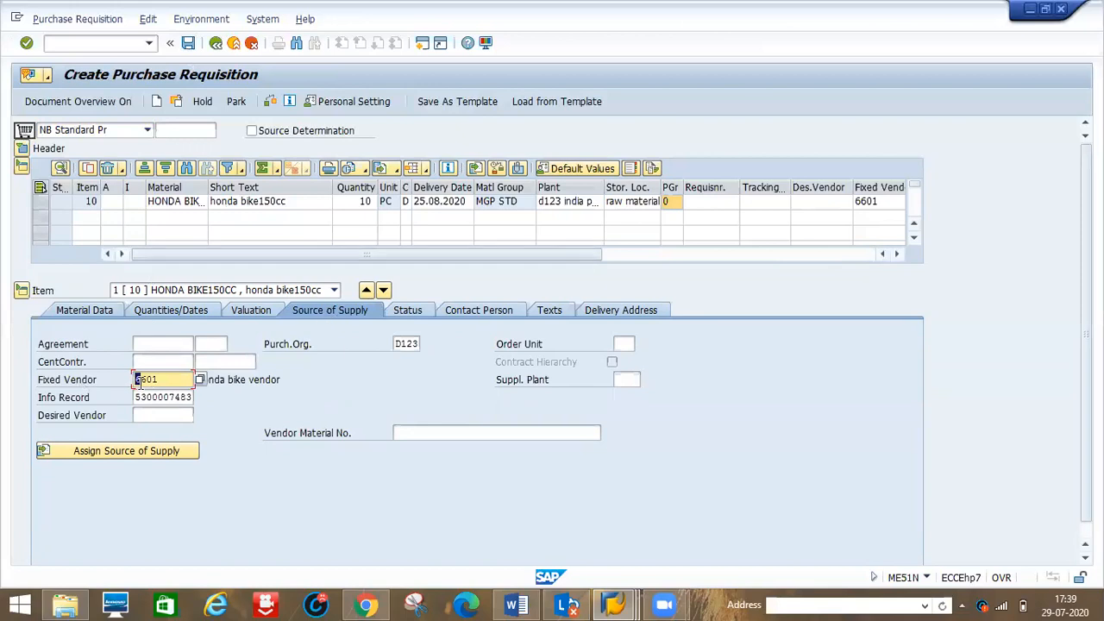
# Search fixed vendors by material for HONDA BIKE150CC in purchasing organization D123 and select the matching vendor
pyautogui.click(199, 380)
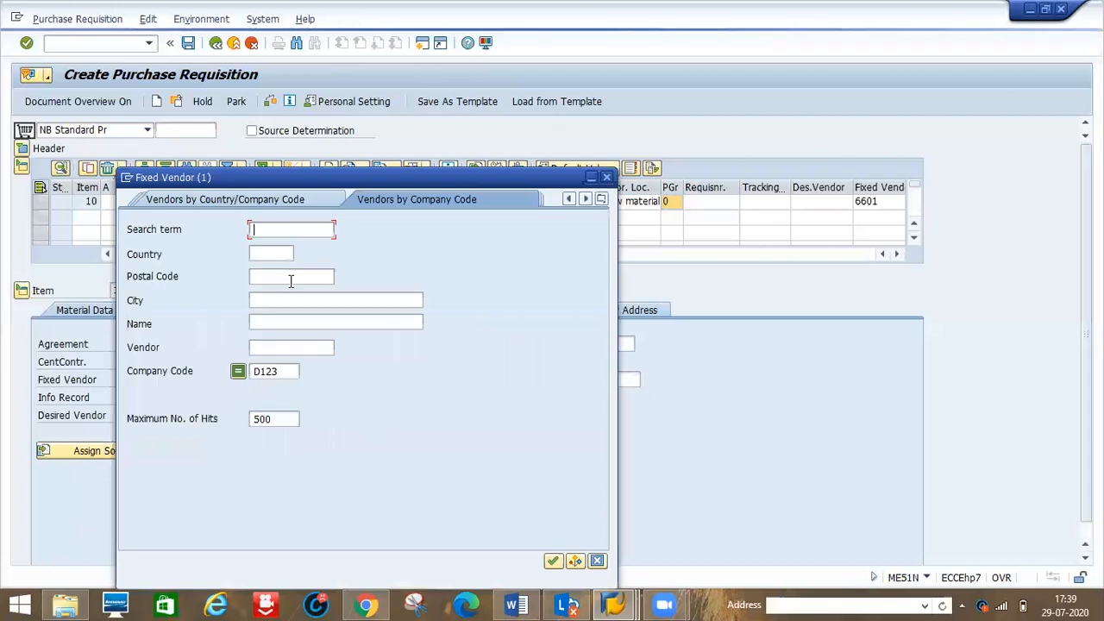
pyautogui.click(602, 200)
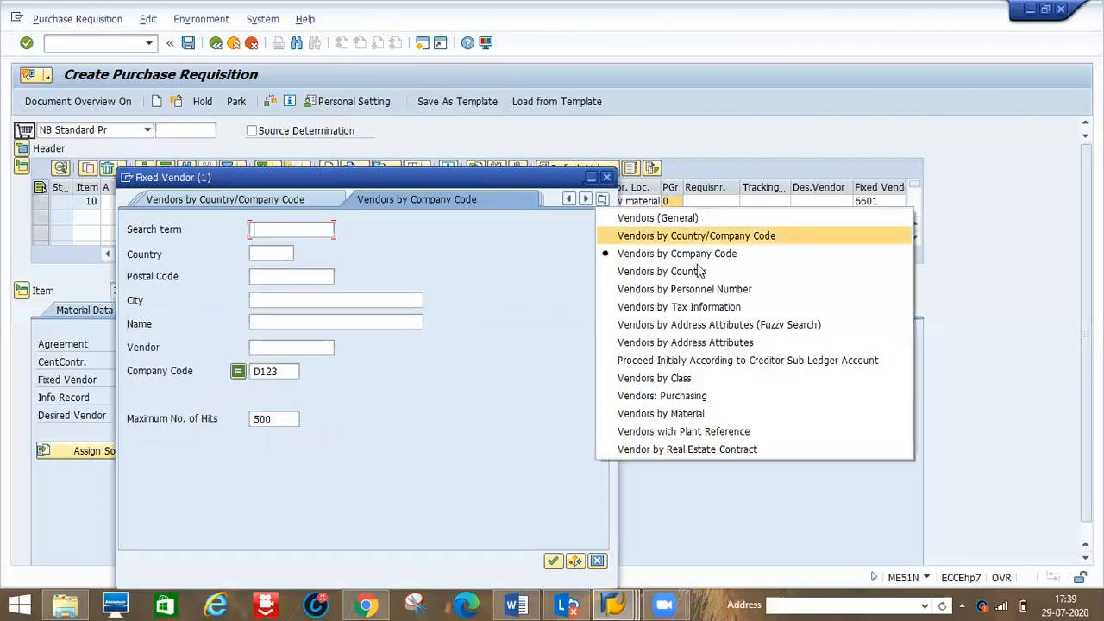
pyautogui.click(679, 416)
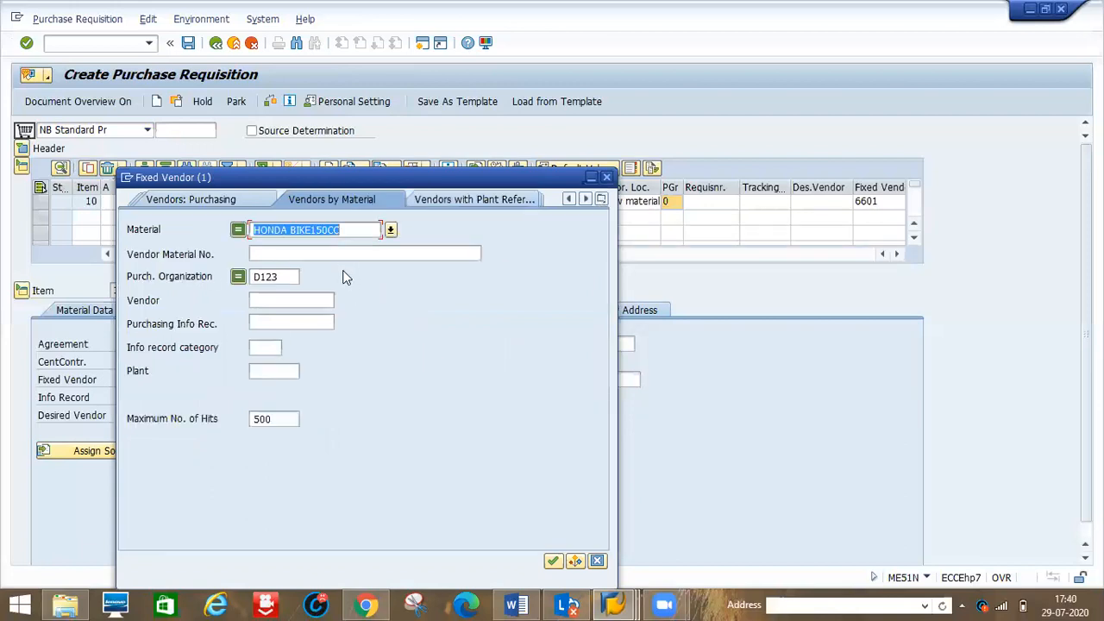
pyautogui.click(343, 273)
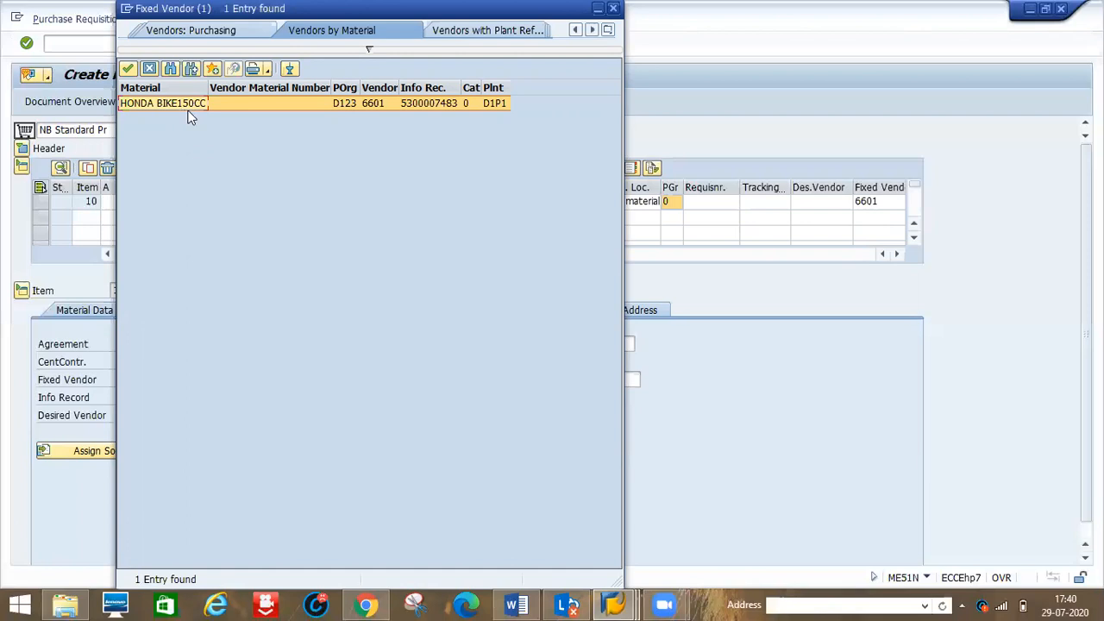
pyautogui.doubleClick(373, 104)
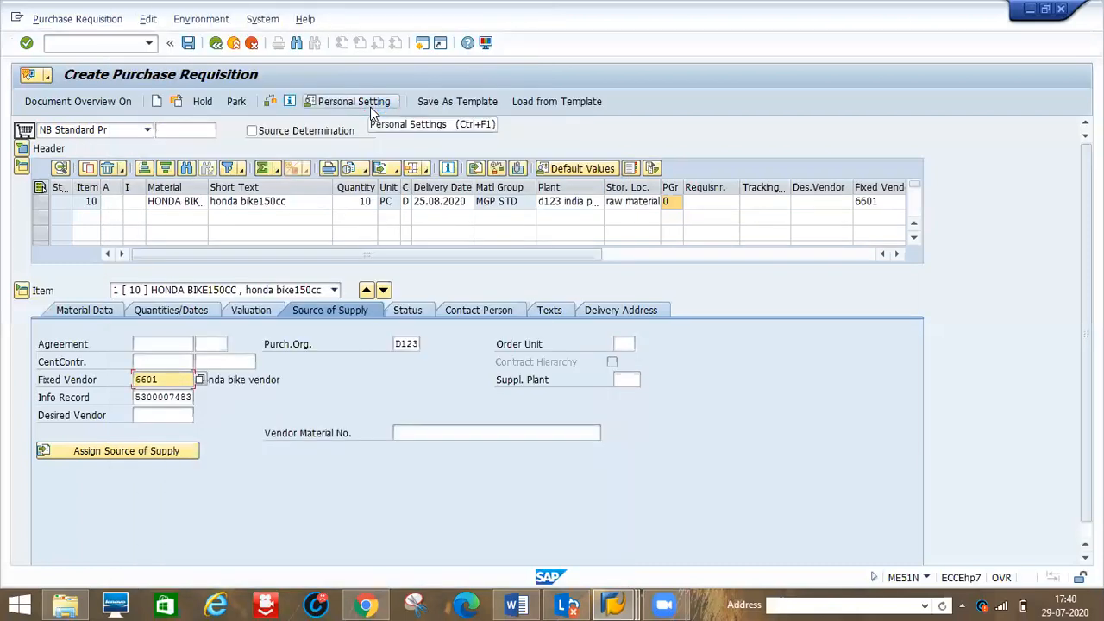
# Save the purchase requisition and copy its number from the message details
pyautogui.click(188, 45)
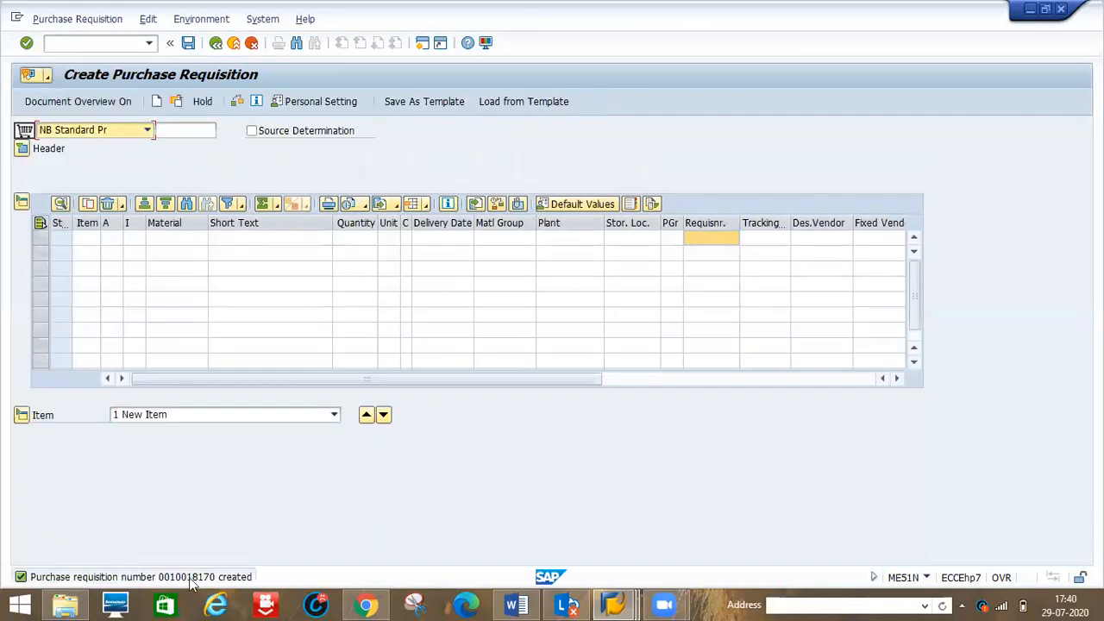
pyautogui.click(190, 578)
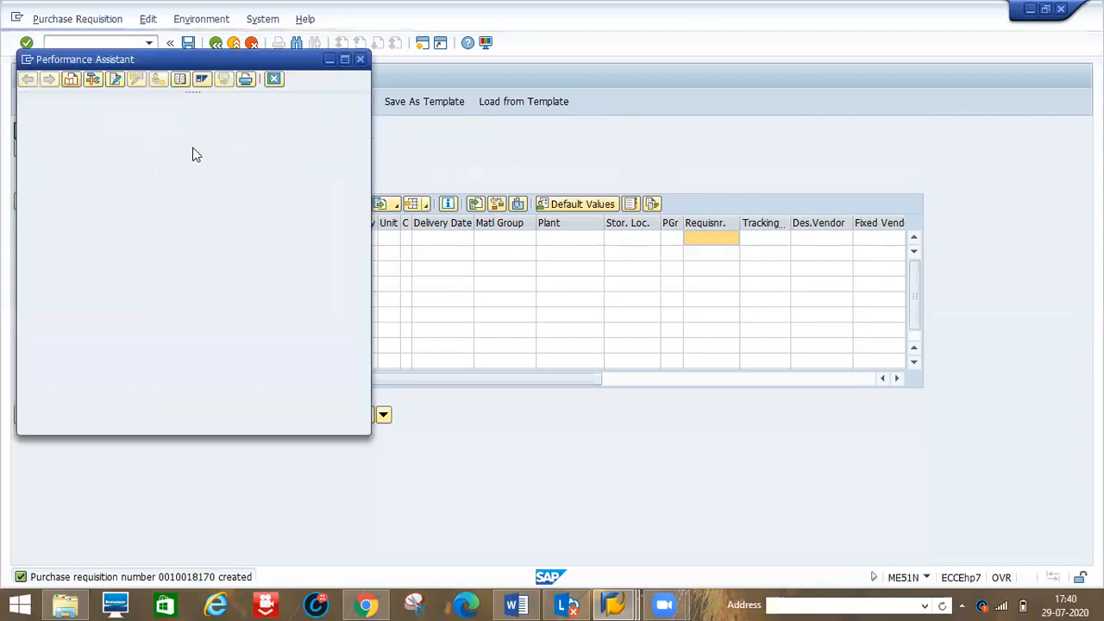
pyautogui.moveTo(236, 116); pyautogui.dragTo(316, 121)
pyautogui.hotkey('ctrl', 'c')
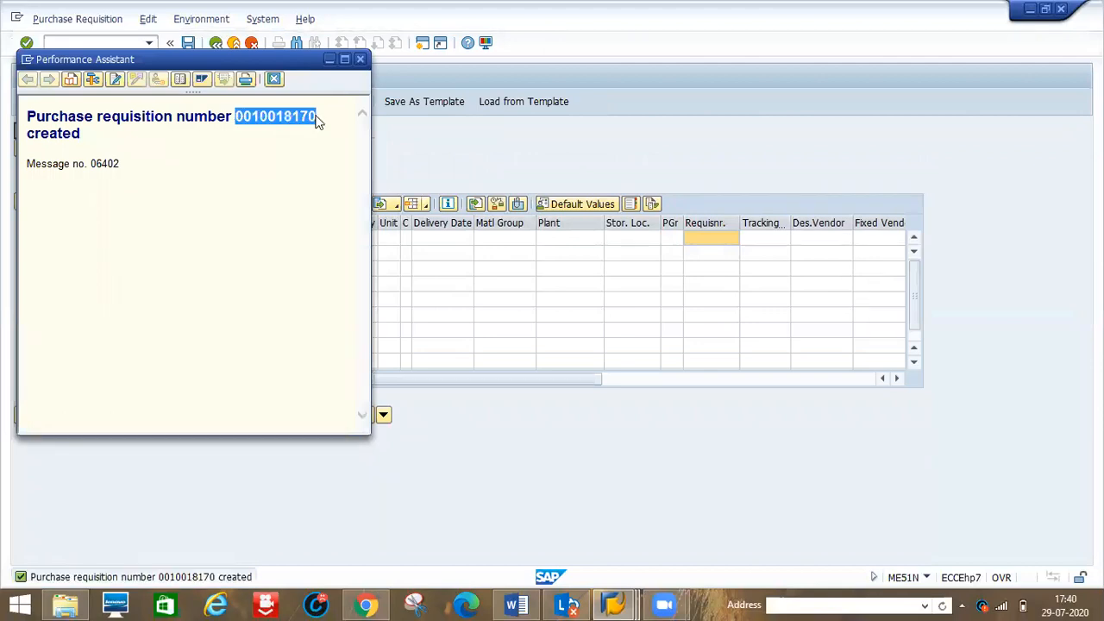
pyautogui.click(361, 60)
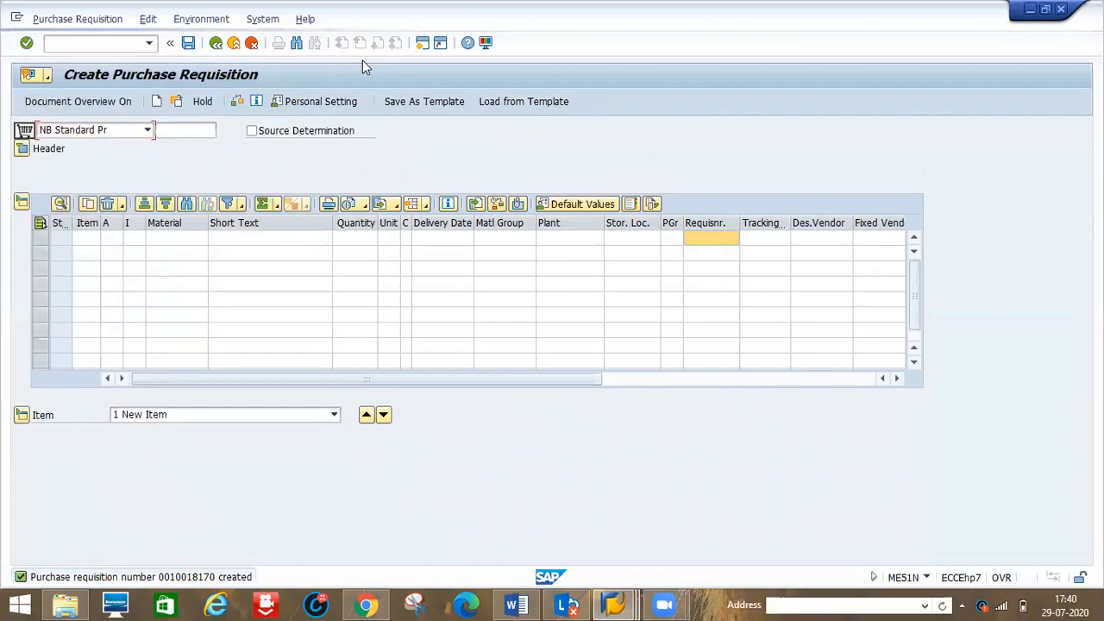
# Start automatic creation of purchase orders from requisitions (ME59N), leaving the purchasing group empty
pyautogui.click(123, 44)
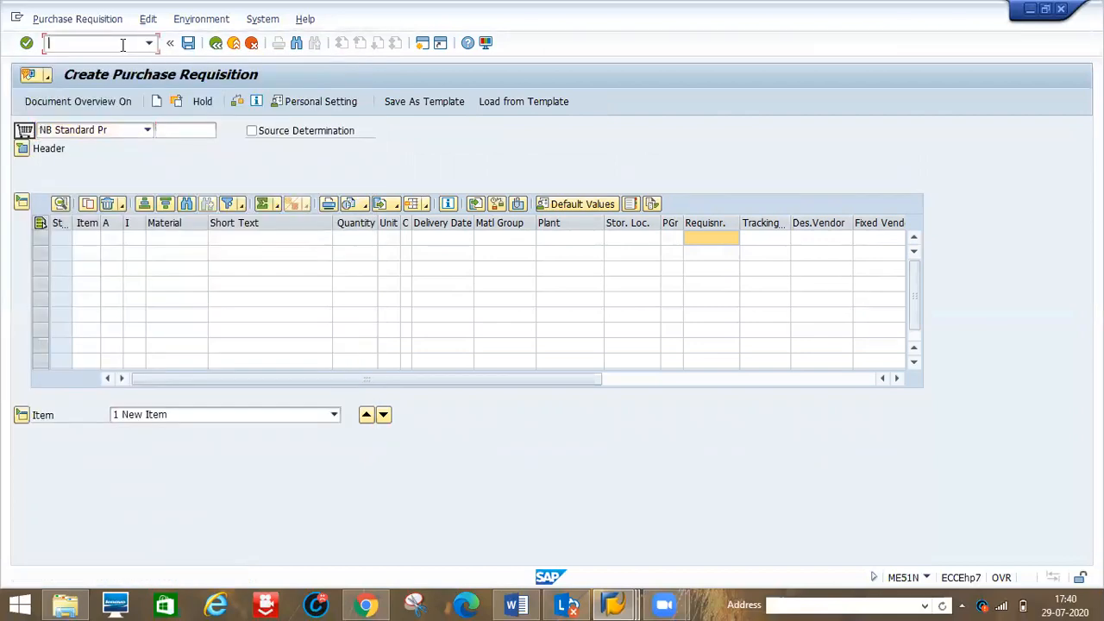
pyautogui.write('/nme59n')
pyautogui.press('Return')
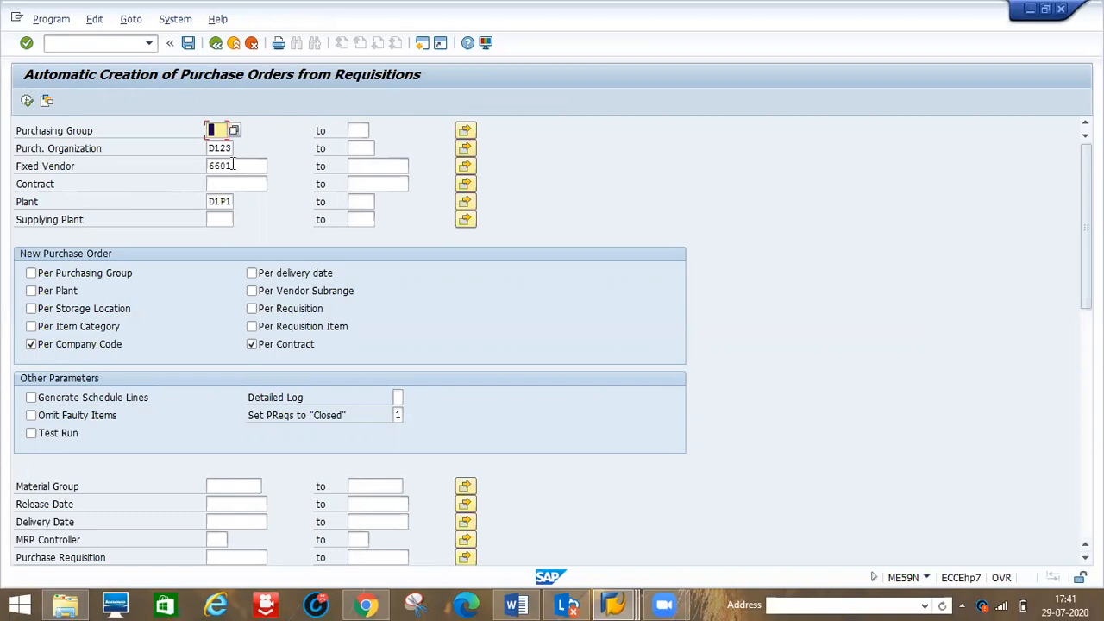
pyautogui.press('BackSpace')
pyautogui.click(285, 136)
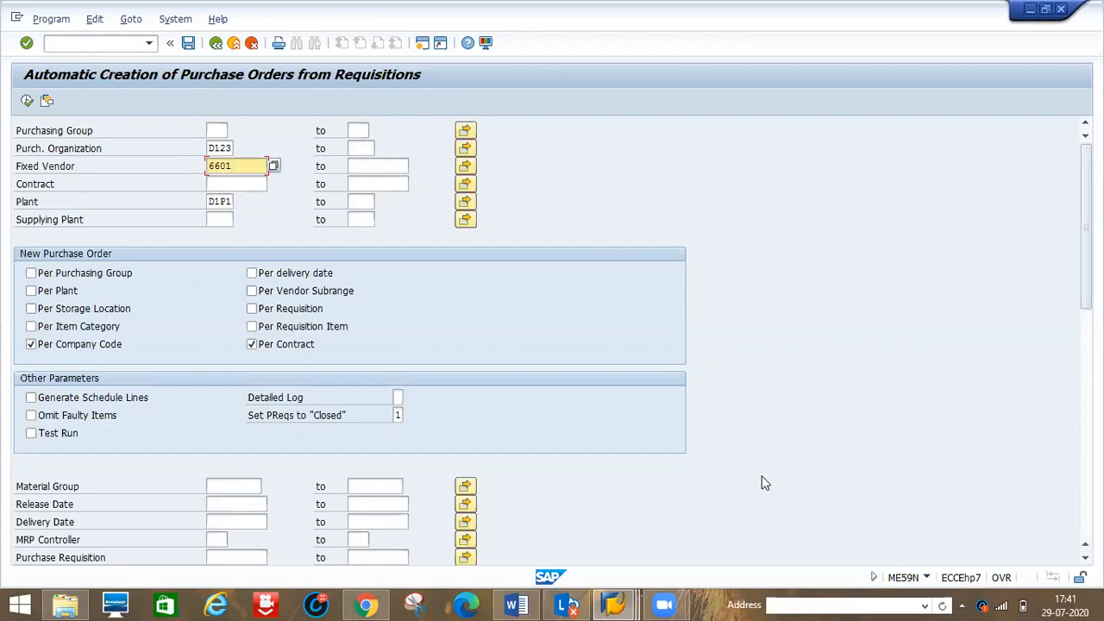
# Run the automatic order creation for the copied requisition number and expand the created purchase order's detailed messages
pyautogui.scroll(-1, 552, 340)
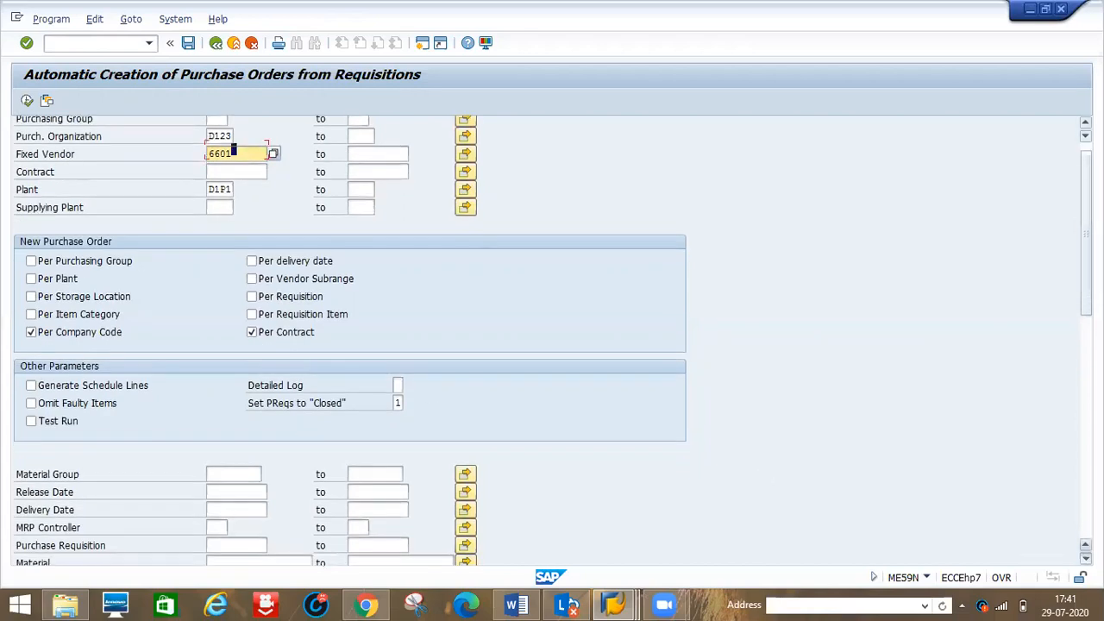
pyautogui.scroll(-2, 553, 340)
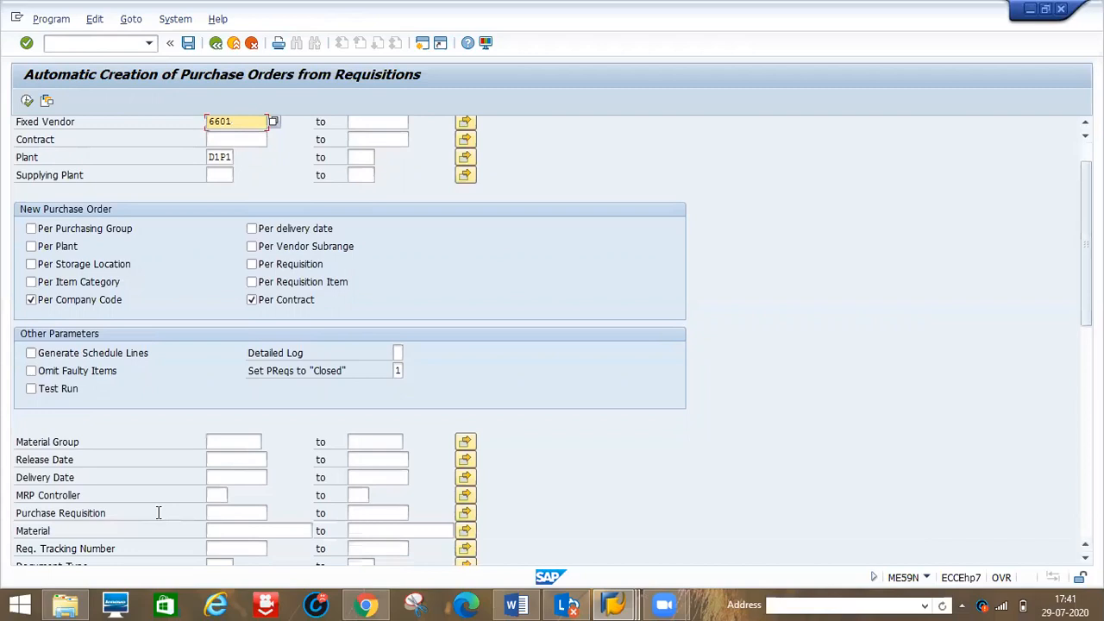
pyautogui.click(222, 512)
pyautogui.hotkey('ctrl', 'v')
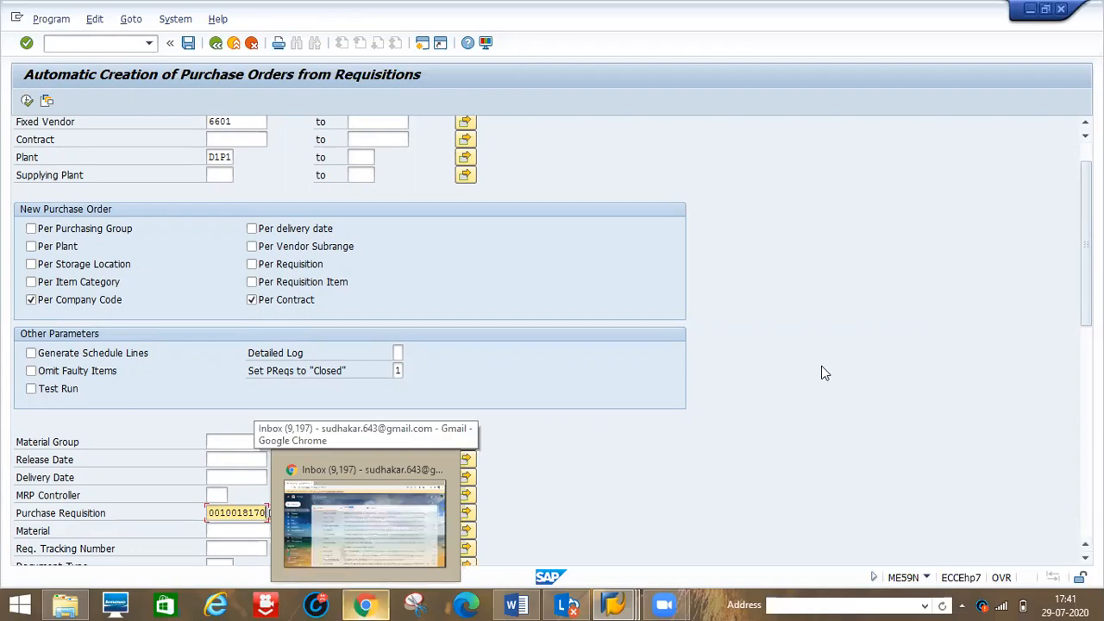
pyautogui.click(27, 101)
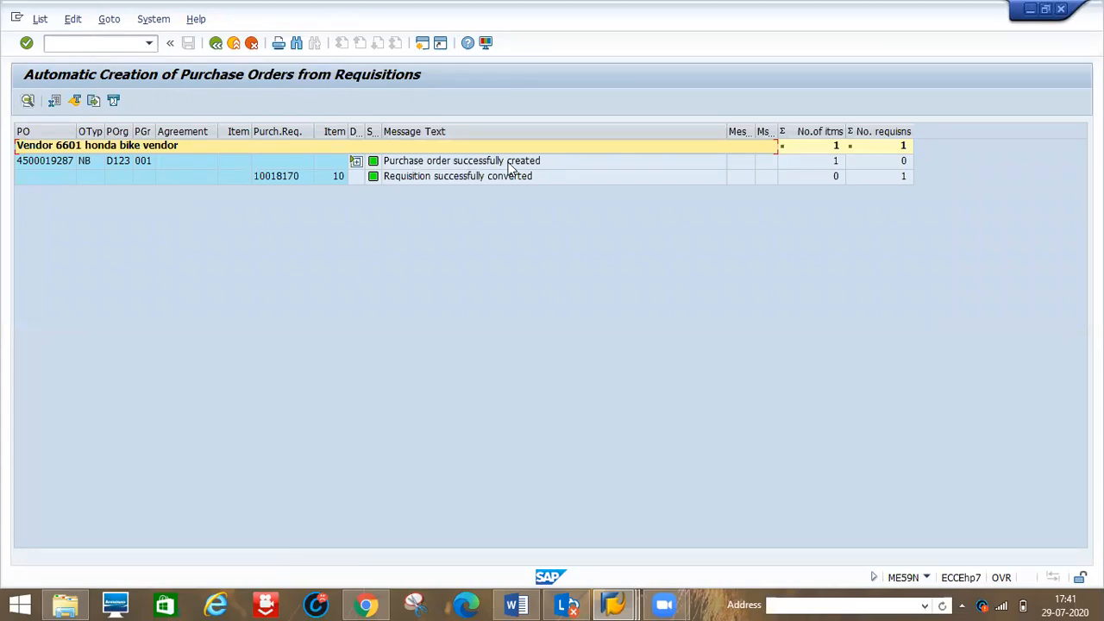
pyautogui.click(357, 164)
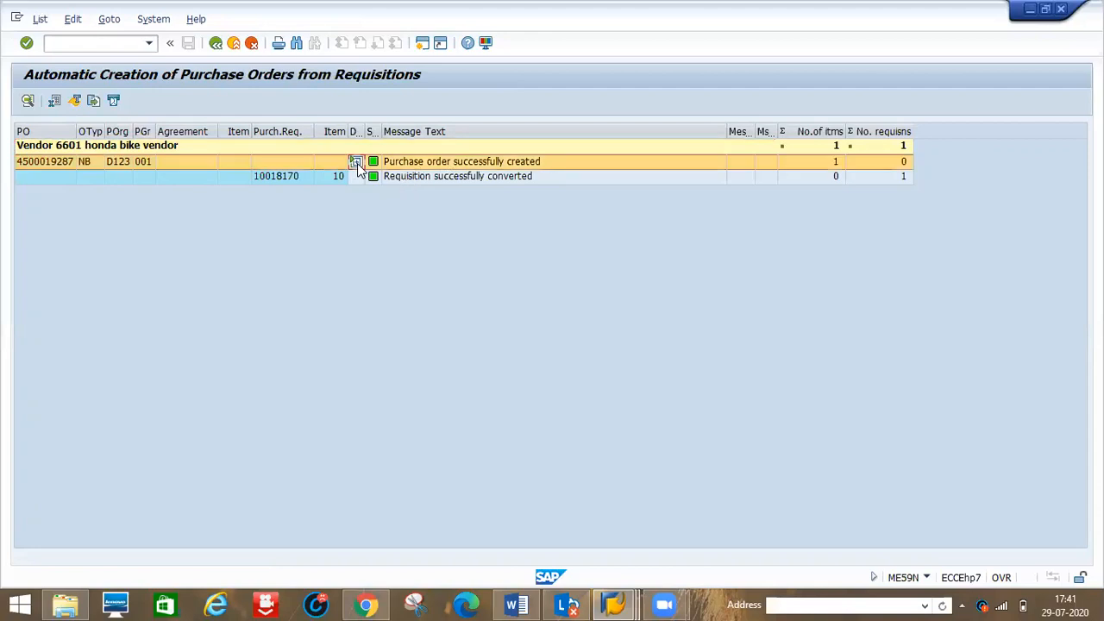
pyautogui.click(357, 164)
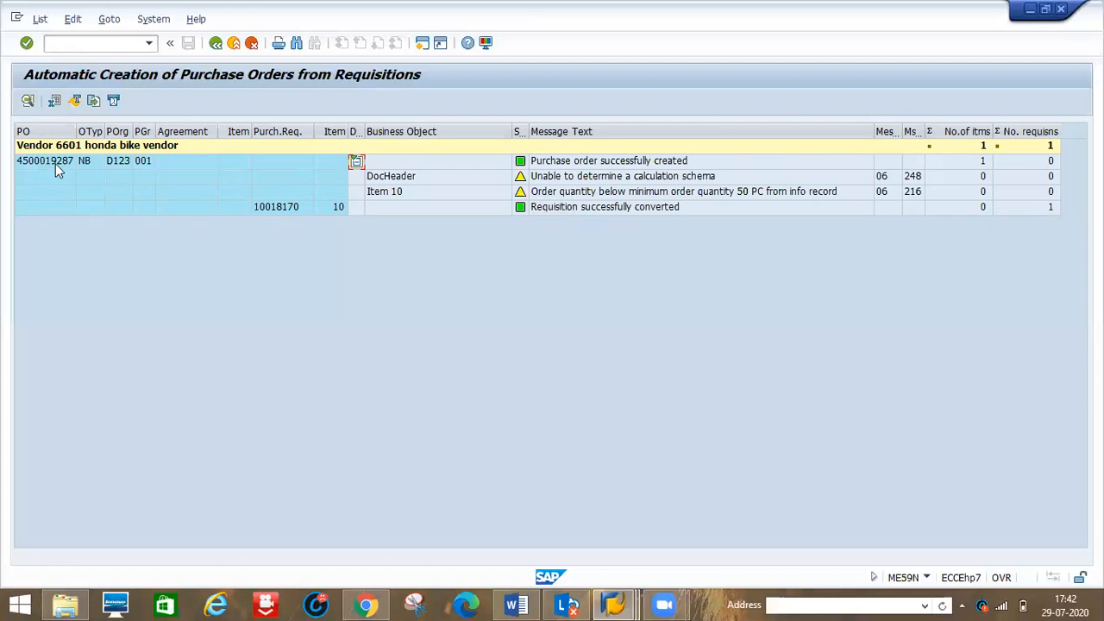
# Start Change Purchase Order (ME22N) in a new session and open the purchase order created from the requisition
pyautogui.click(427, 43)
pyautogui.write('/nme22b')
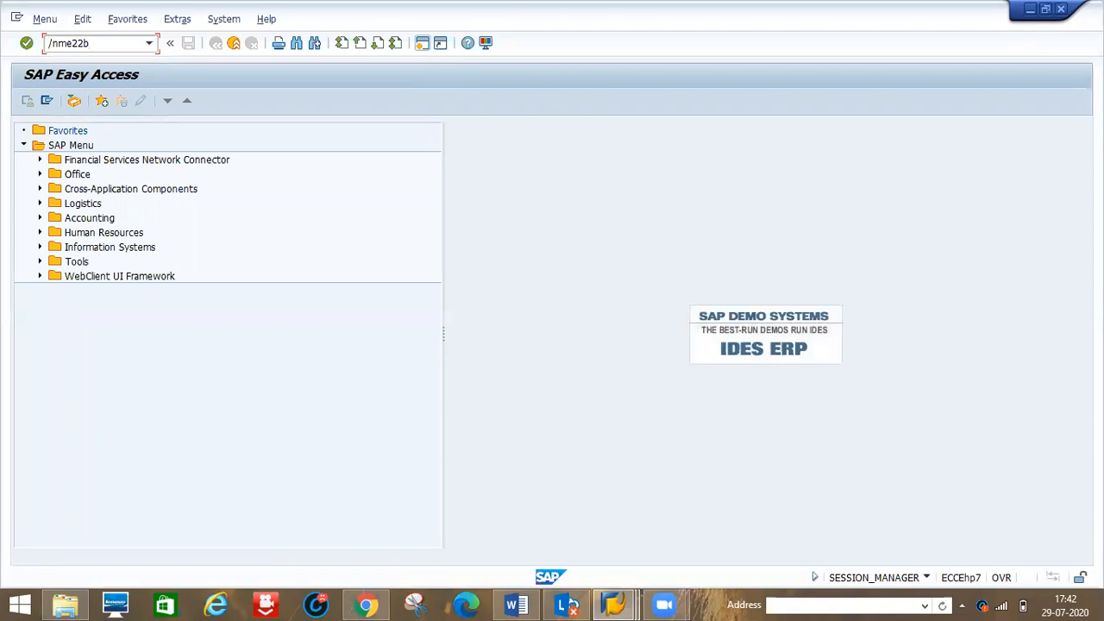
pyautogui.press('BackSpace')
pyautogui.press('Return')
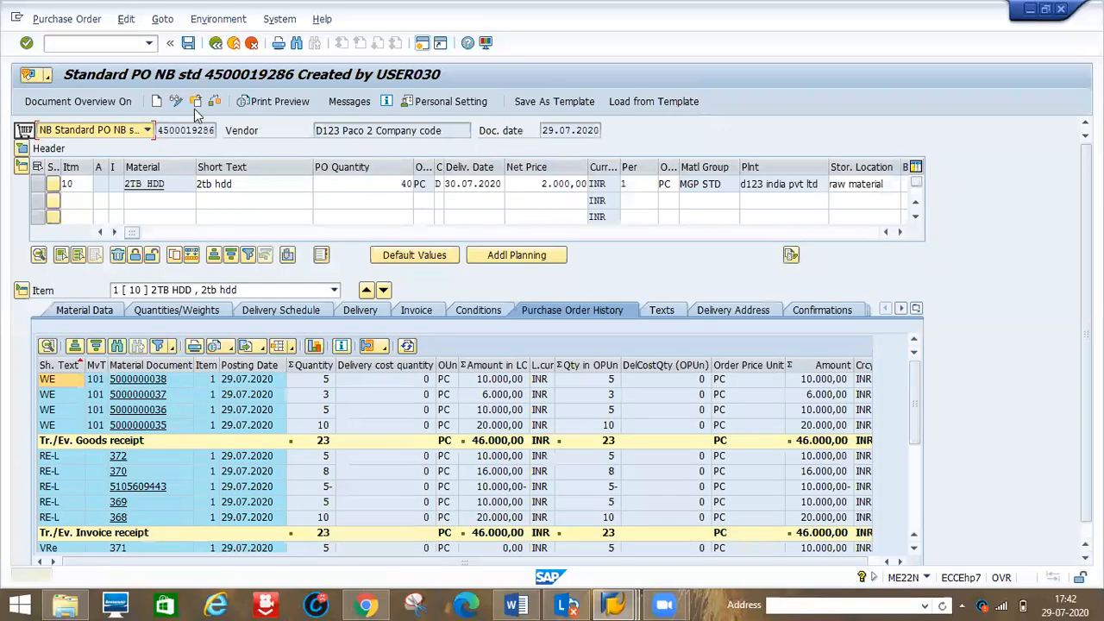
pyautogui.click(195, 102)
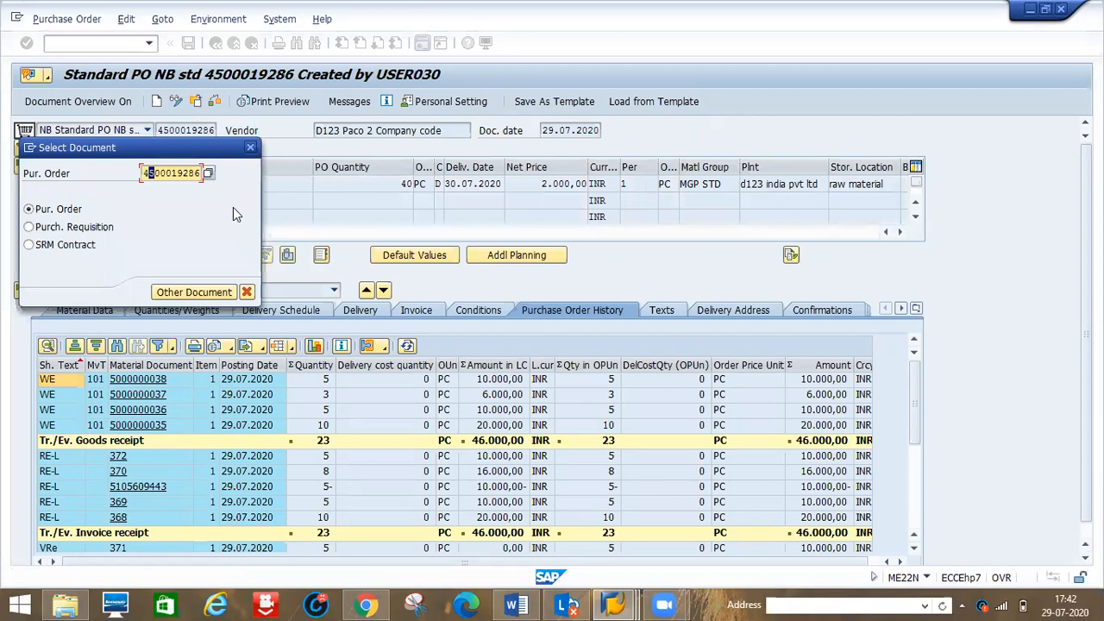
pyautogui.write('4500019287')
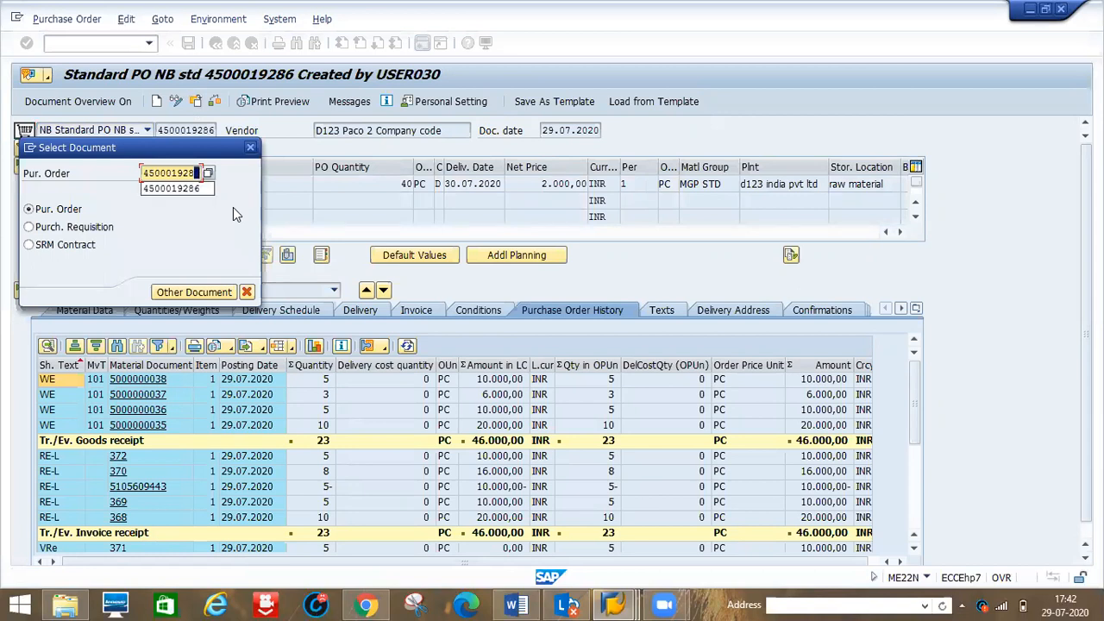
pyautogui.press('Return')
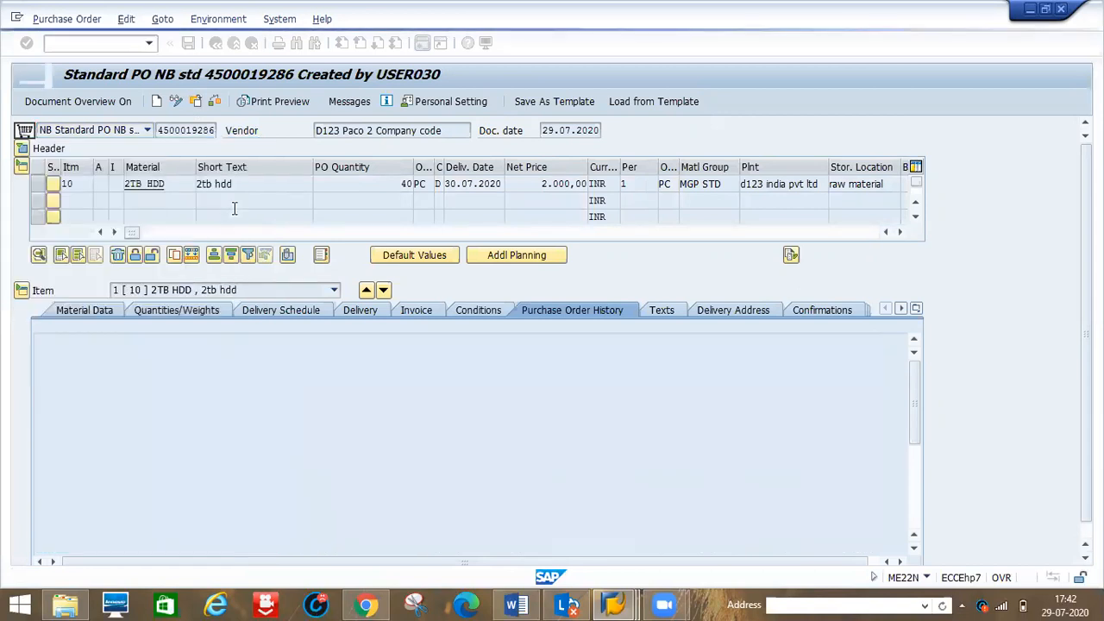